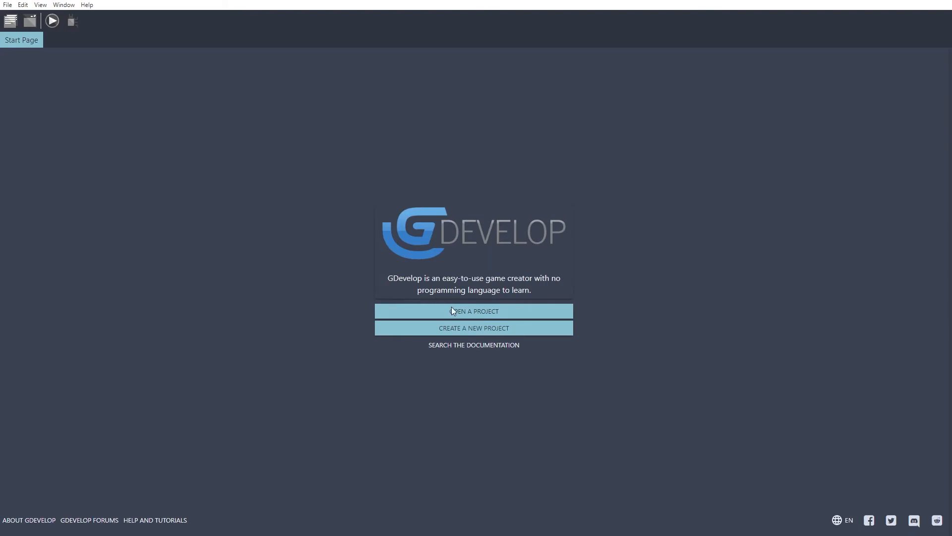
Create a new project from the Empty game starter and open a newly added scene in it
left_click(426, 328)
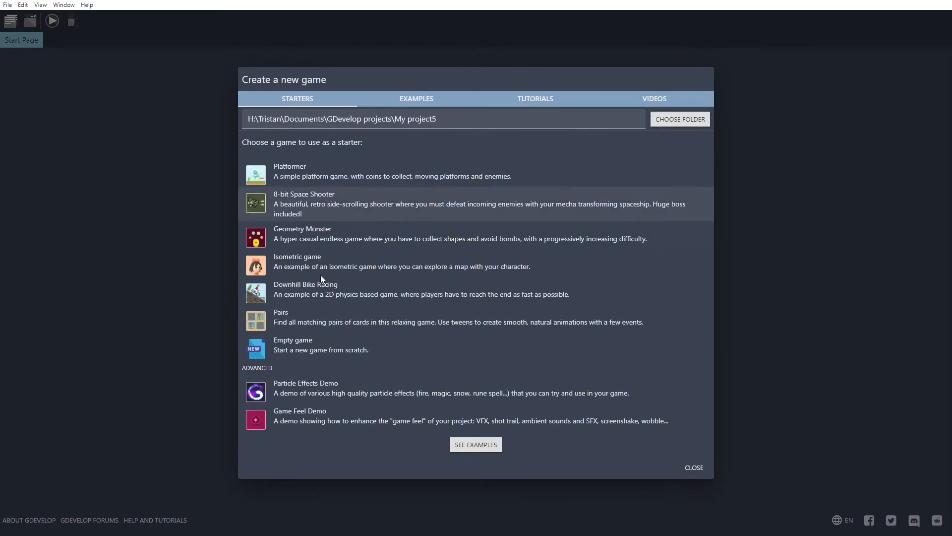
left_click(337, 349)
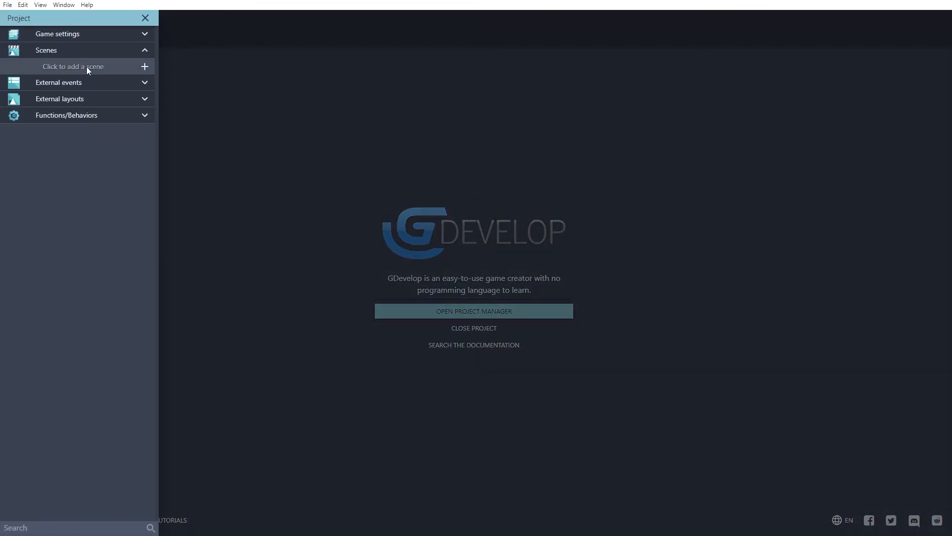
left_click(145, 67)
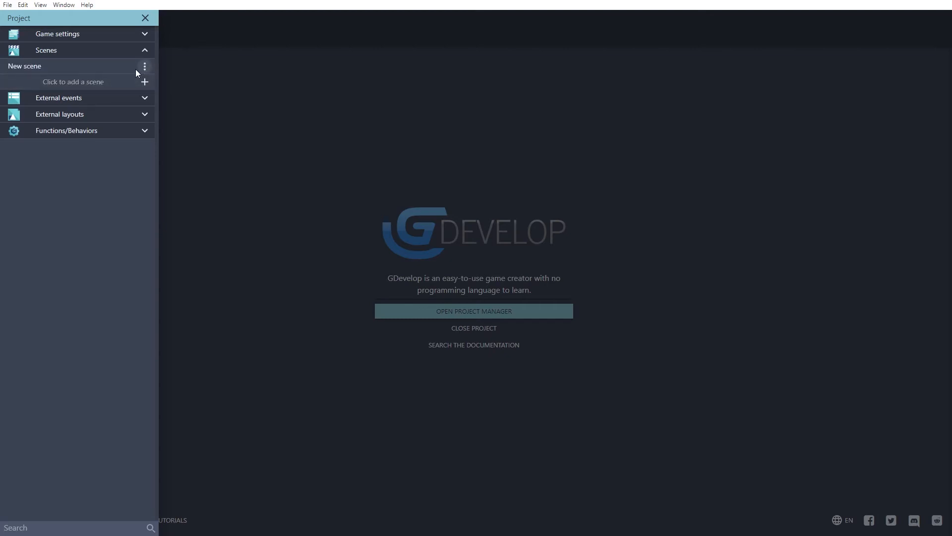
left_click(23, 66)
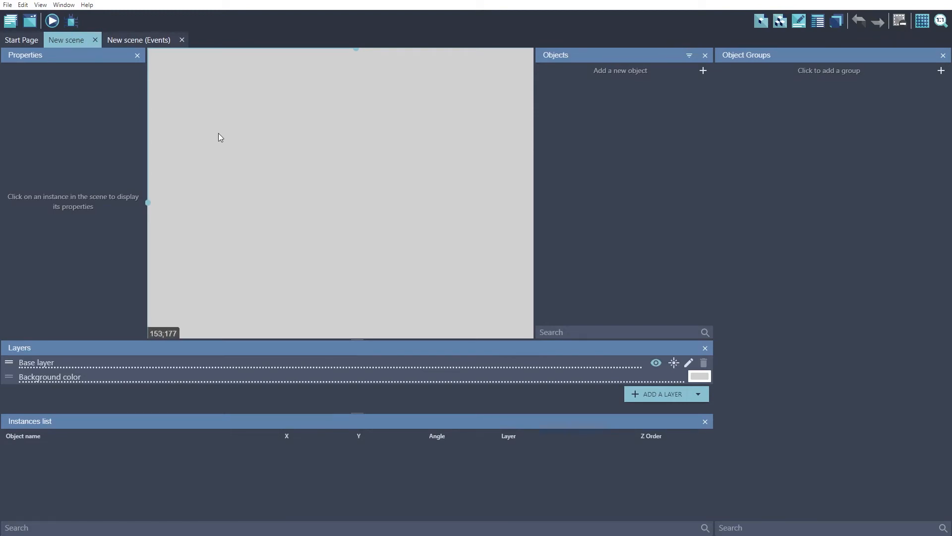
scroll(350, 175, "down", 3)
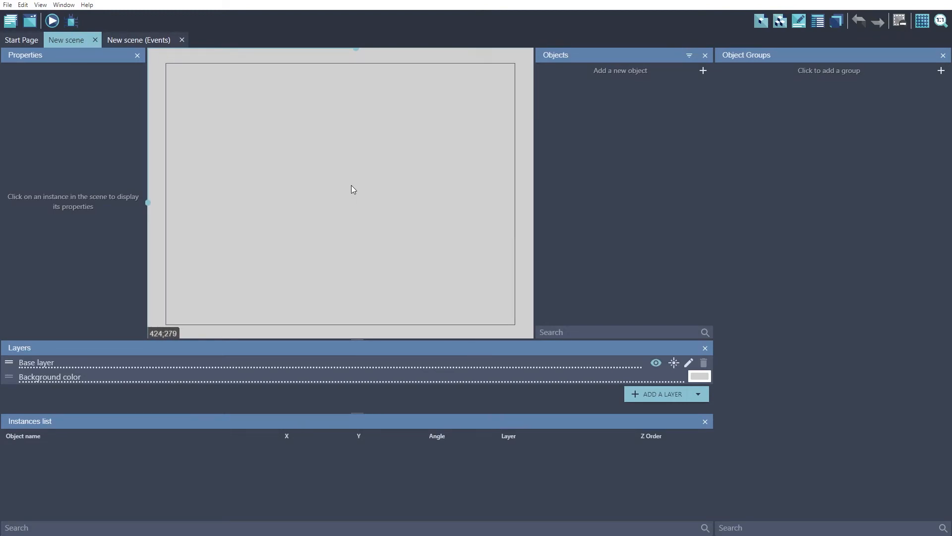
scroll(349, 183, "down", 2)
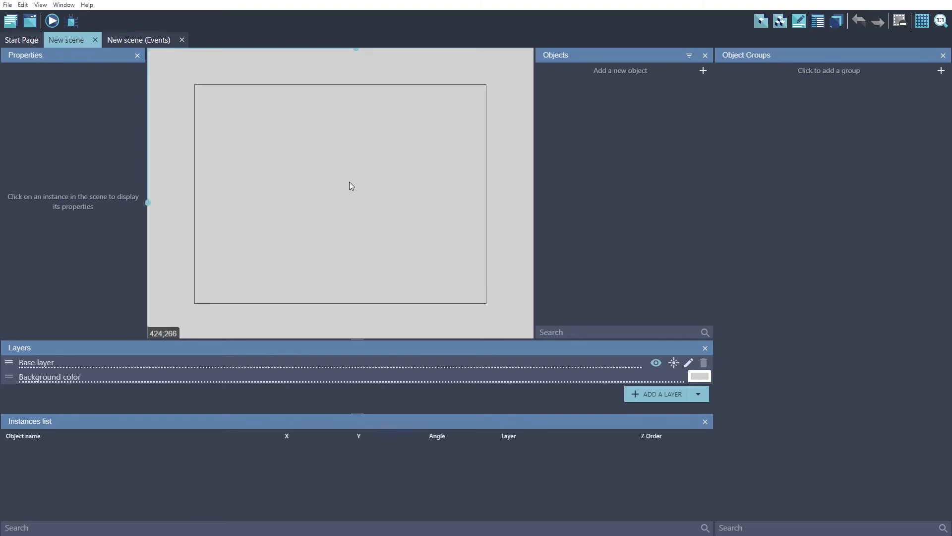
scroll(349, 182, "down", 2)
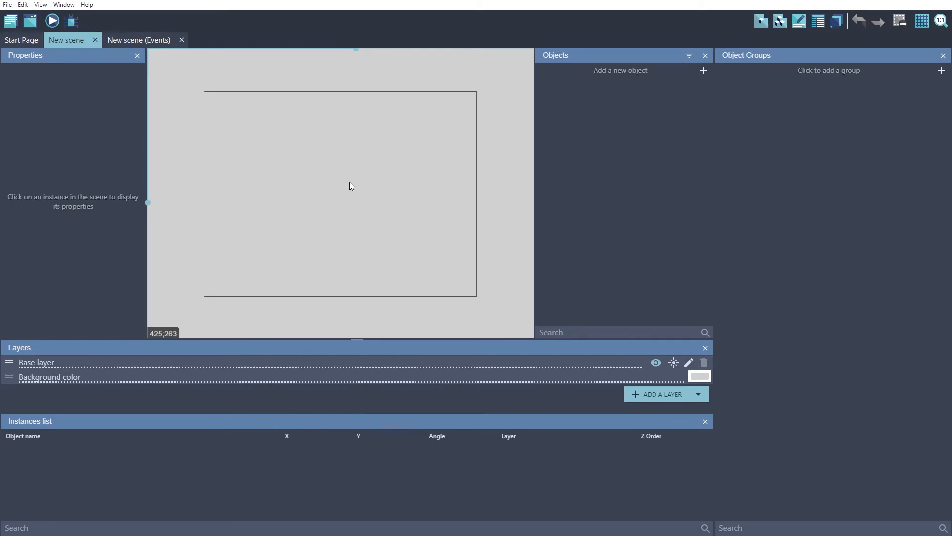
scroll(348, 180, "down", 1)
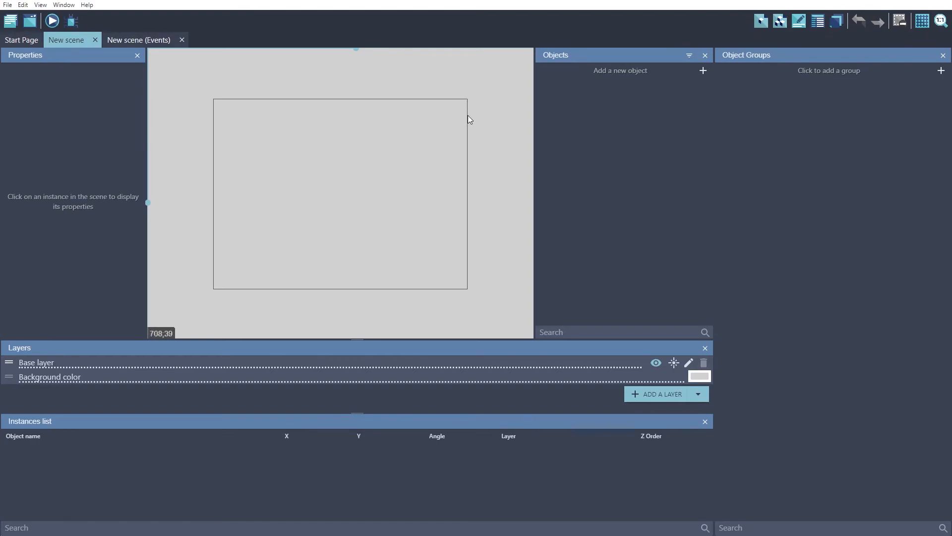
Start adding a new object, search the asset store for "space" and clear the search text
left_click(625, 70)
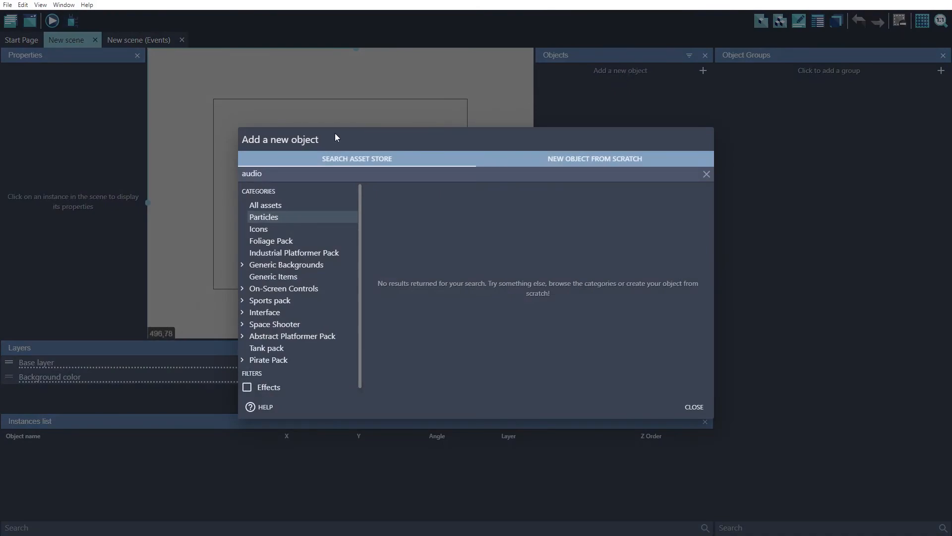
double_click(273, 177)
type("space")
key("BackSpace")
key("BackSpace")
key("BackSpace")
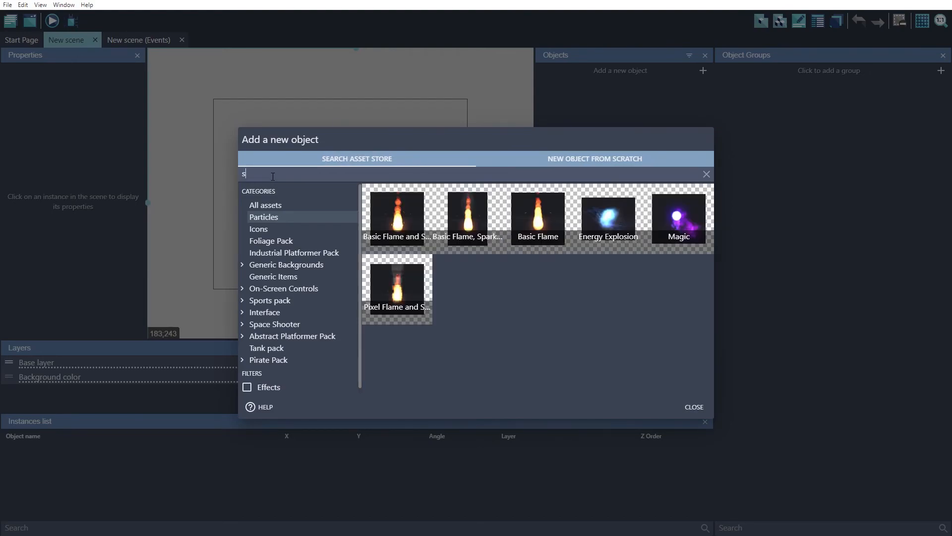
type("pace")
key("BackSpace")
key("BackSpace")
key("BackSpace")
key("BackSpace")
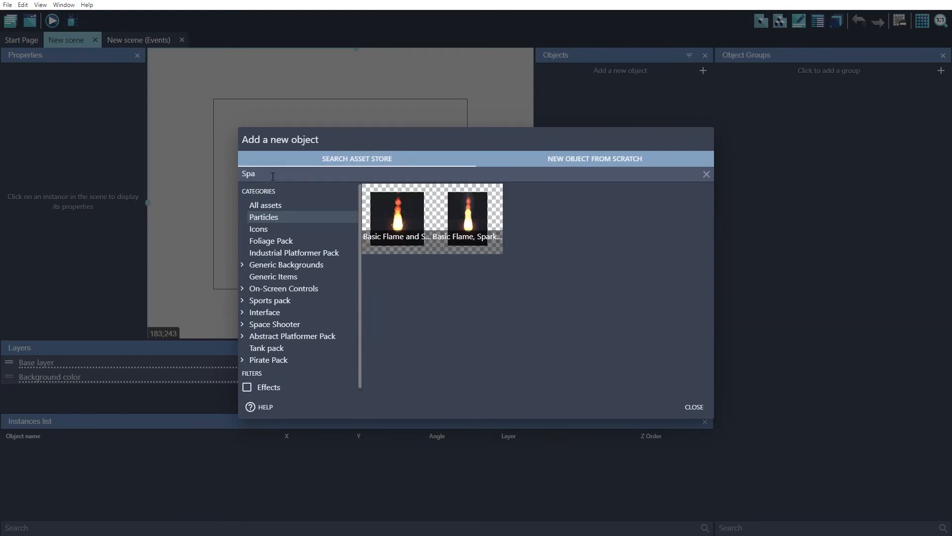
key("BackSpace")
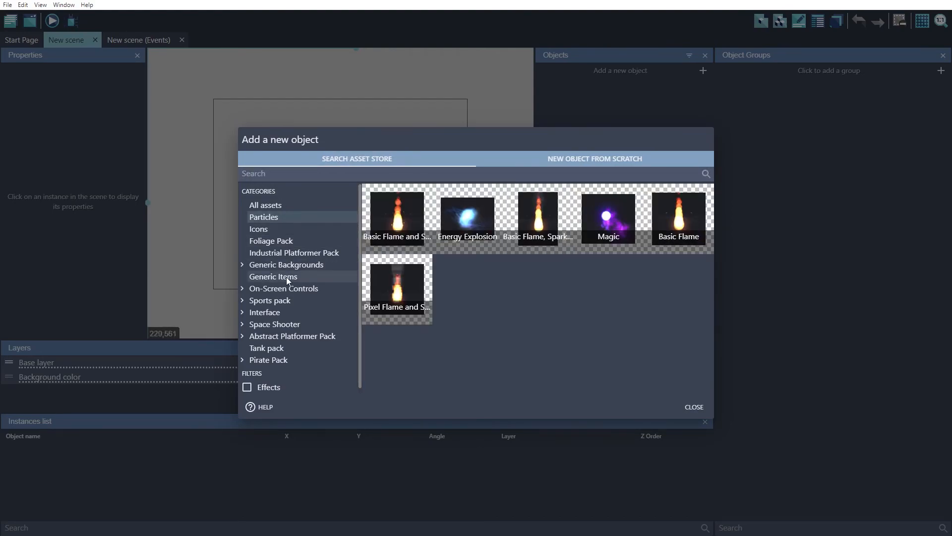
Add the black space tiled sprite from the Space Shooter Backgrounds category to the game's objects
left_click(263, 324)
left_click(272, 308)
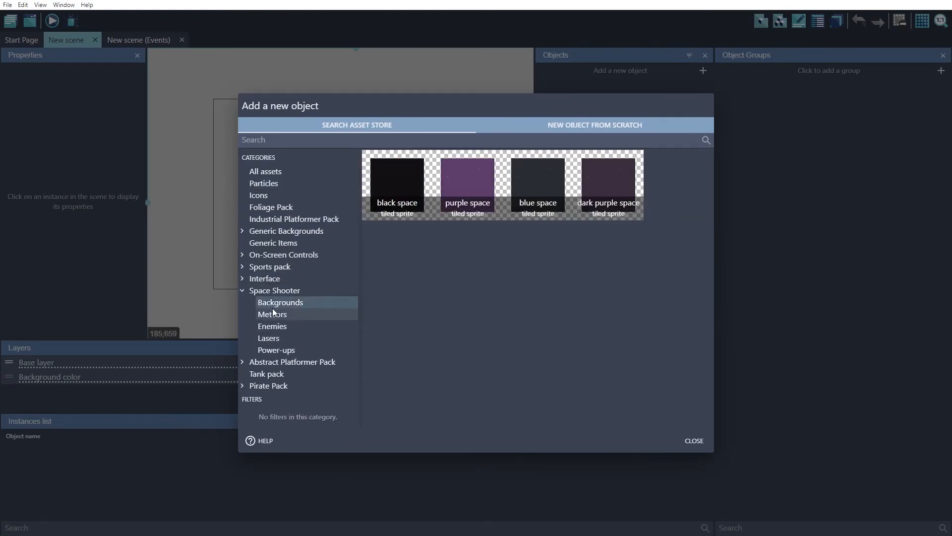
left_click(397, 173)
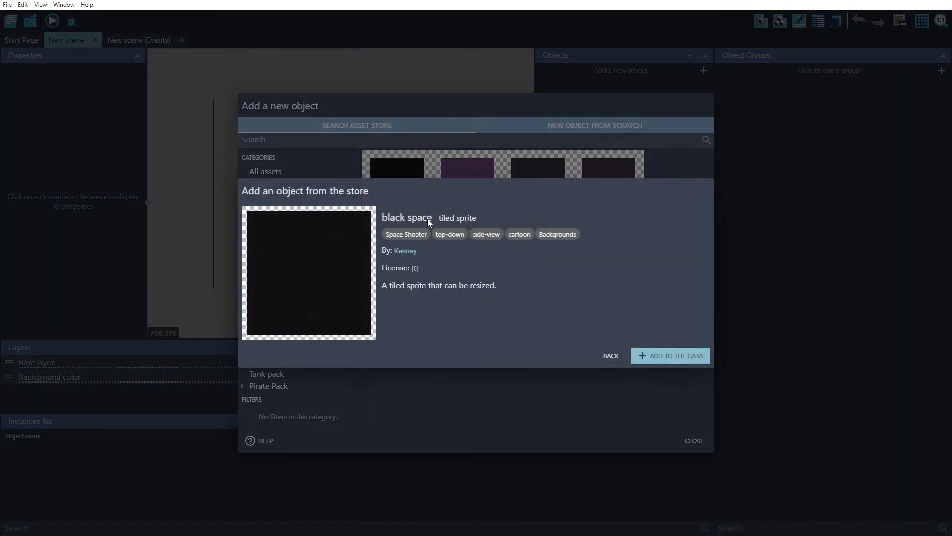
left_click(673, 355)
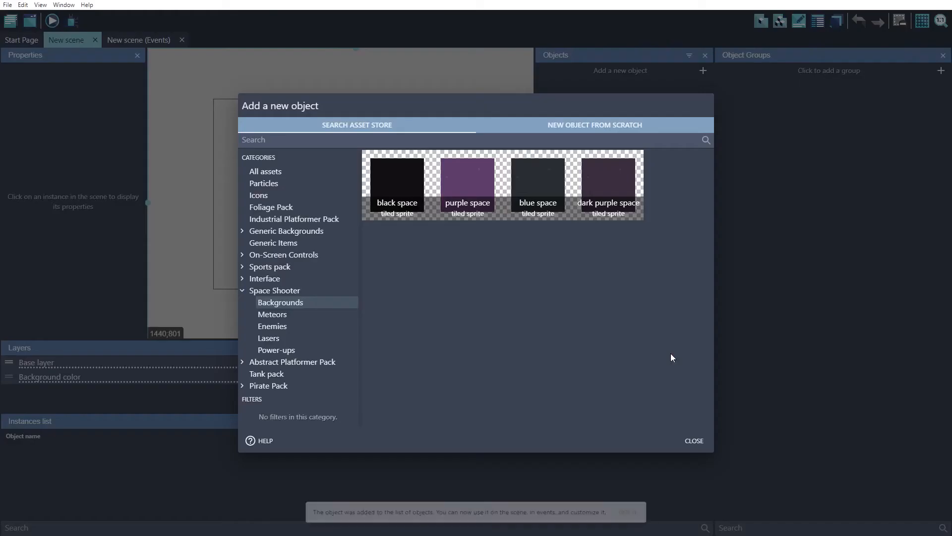
left_click(694, 440)
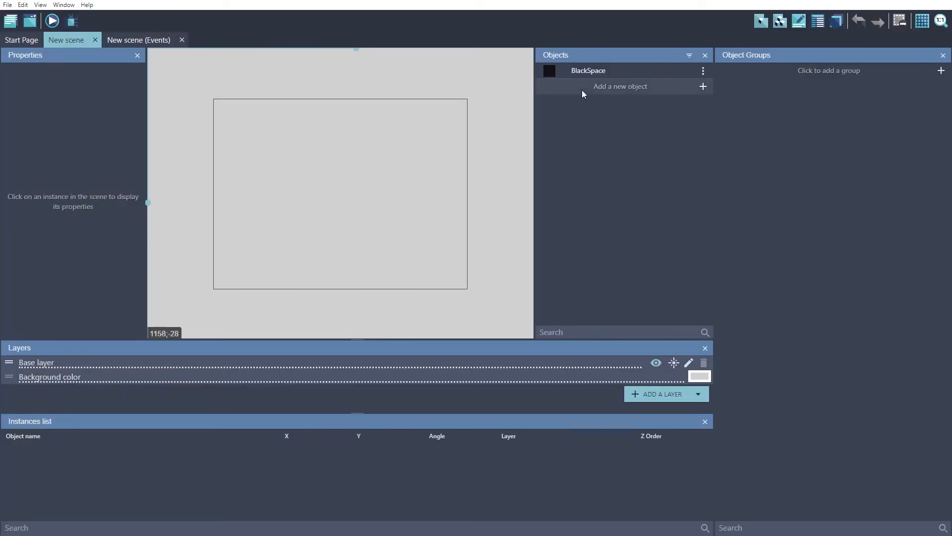
Place a BlackSpace instance in the scene and set its position to X 0, Y 0
left_click_drag(576, 70, 215, 98)
left_click(241, 121)
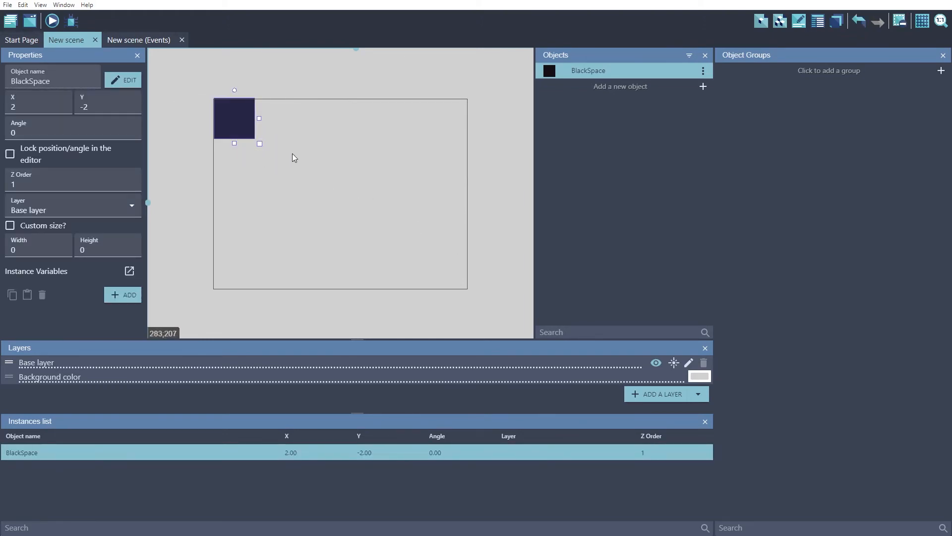
double_click(31, 106)
type("0")
double_click(104, 110)
type("0")
left_click(179, 130)
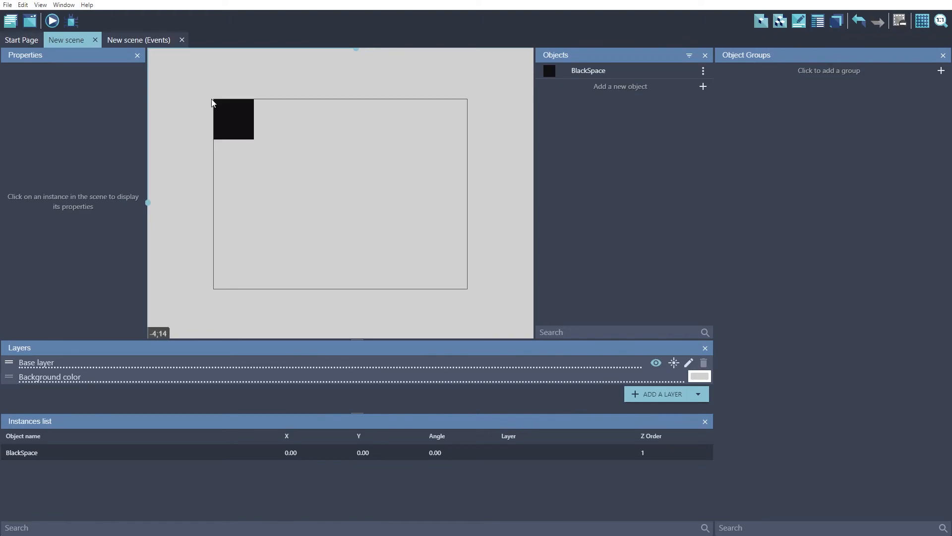
Give the BlackSpace instance a custom size of 800 wide by 600 high
left_click(231, 121)
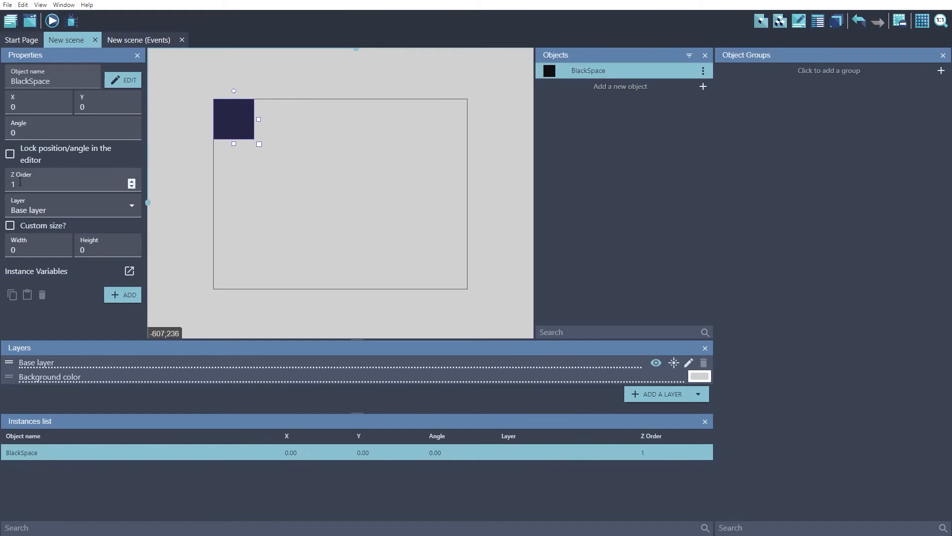
left_click(10, 225)
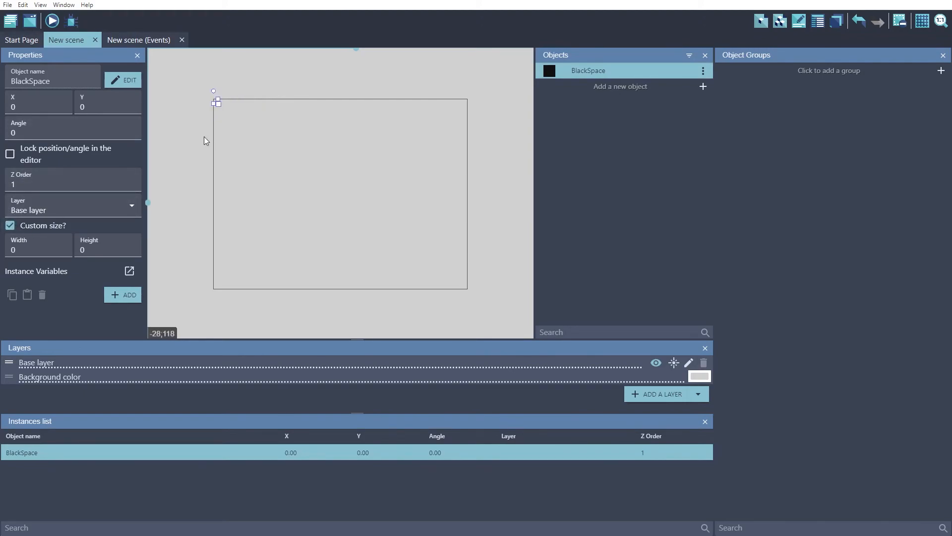
left_click(36, 250)
key("BackSpace")
type("800")
left_click(97, 249)
key("BackSpace")
type("600")
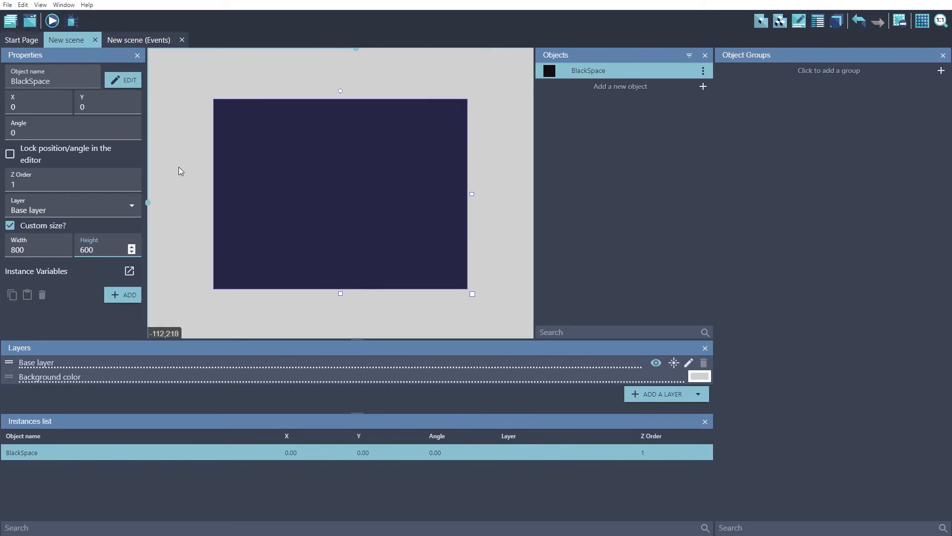
left_click(173, 168)
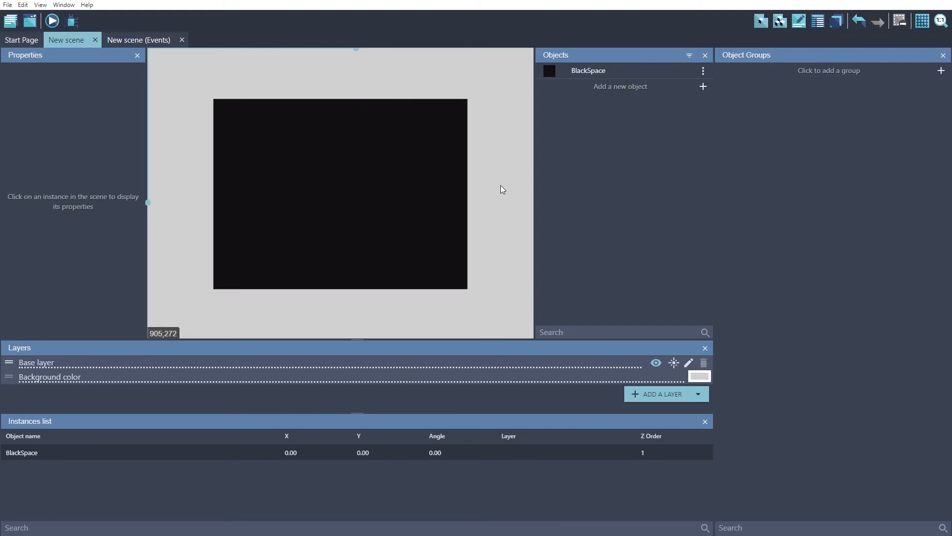
Preview the scene with its space background, close the preview and check the background instance's properties
left_click(52, 21)
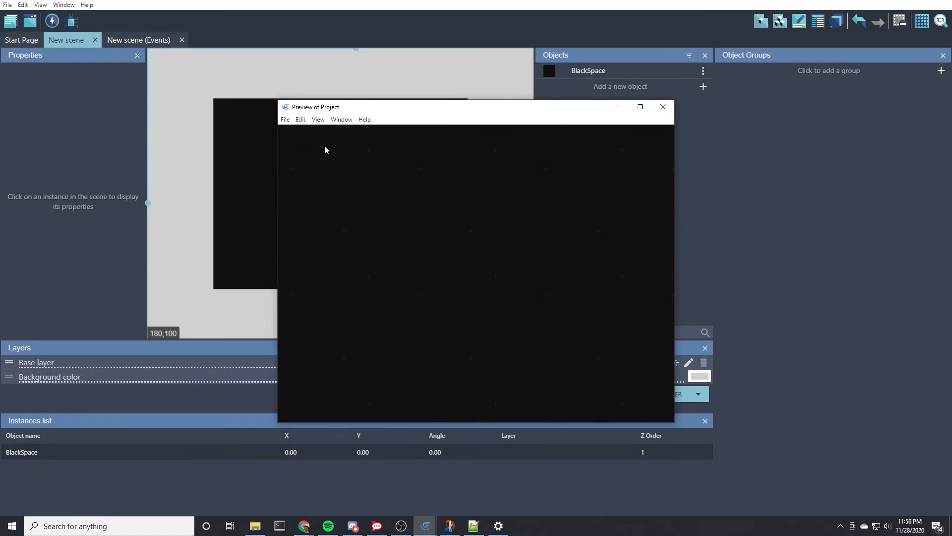
left_click(662, 107)
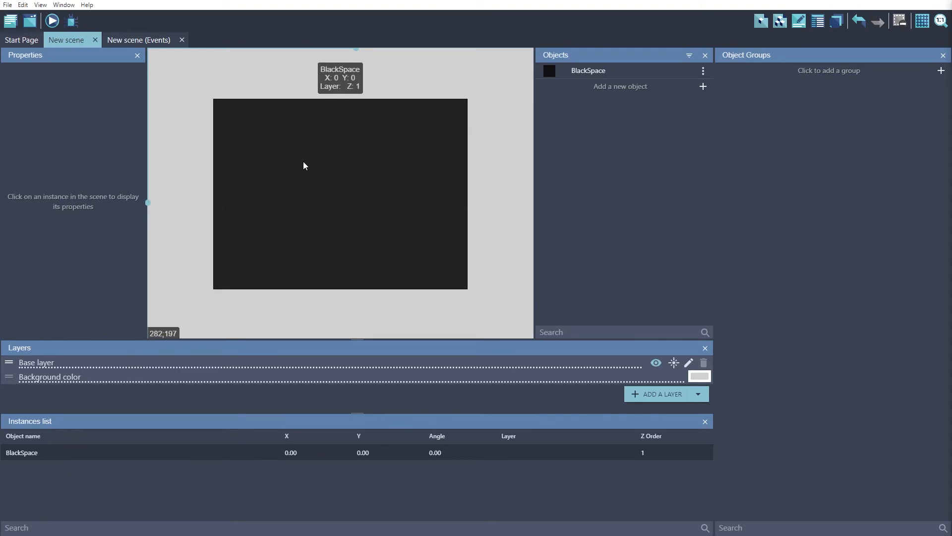
left_click(303, 162)
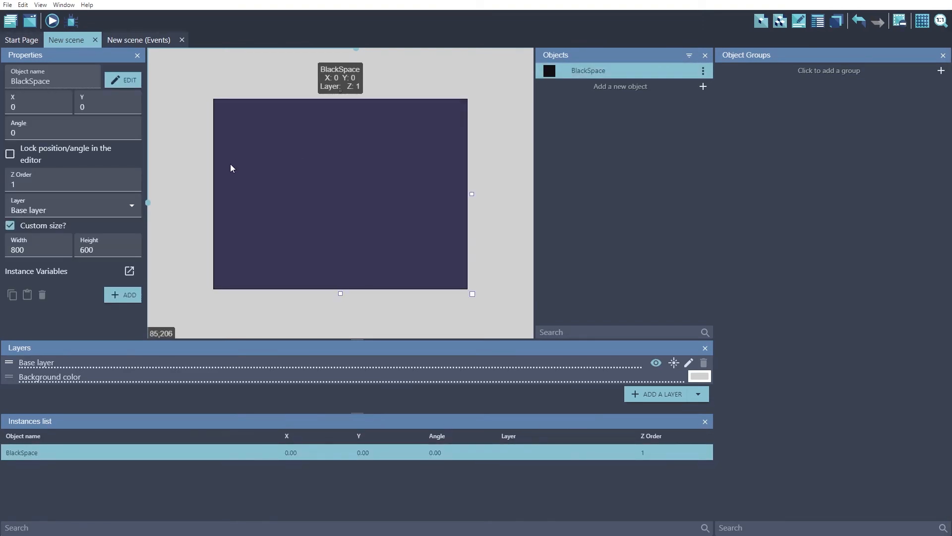
left_click(187, 154)
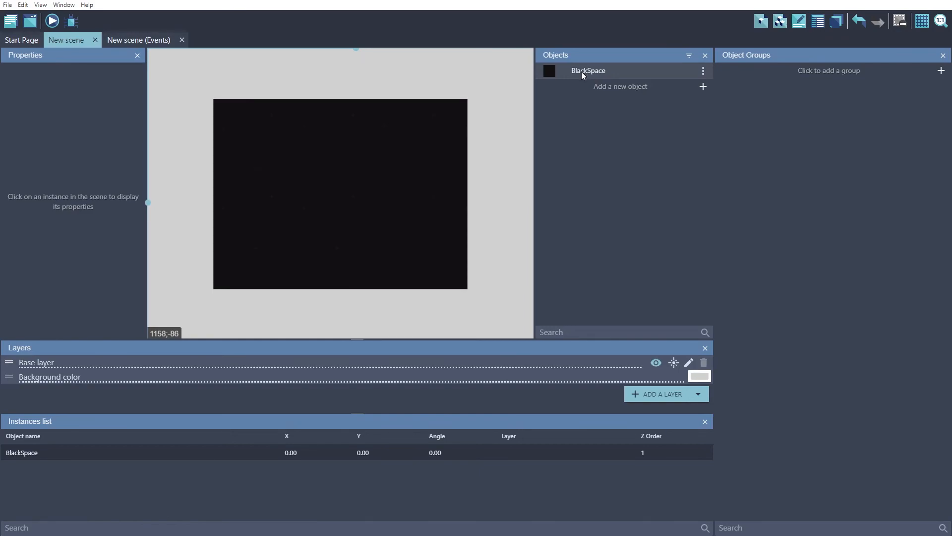
Start adding a behavior to the BlackSpace object and search the installed behaviors for "pa", clearing the search again
double_click(581, 71)
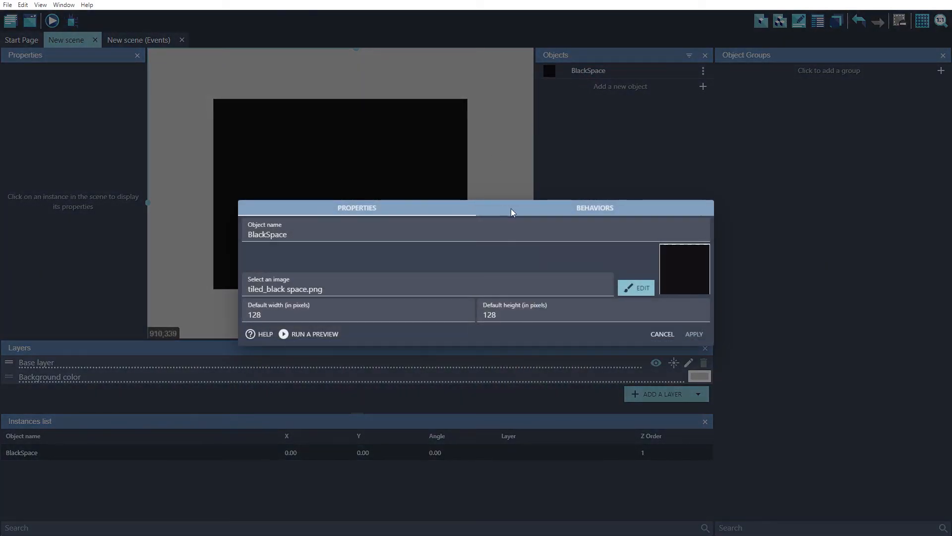
left_click(570, 207)
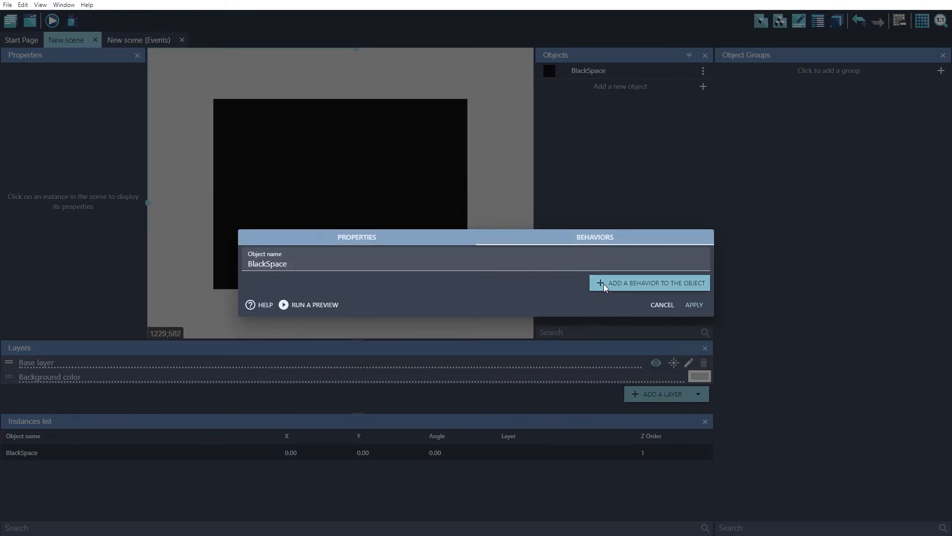
left_click(629, 284)
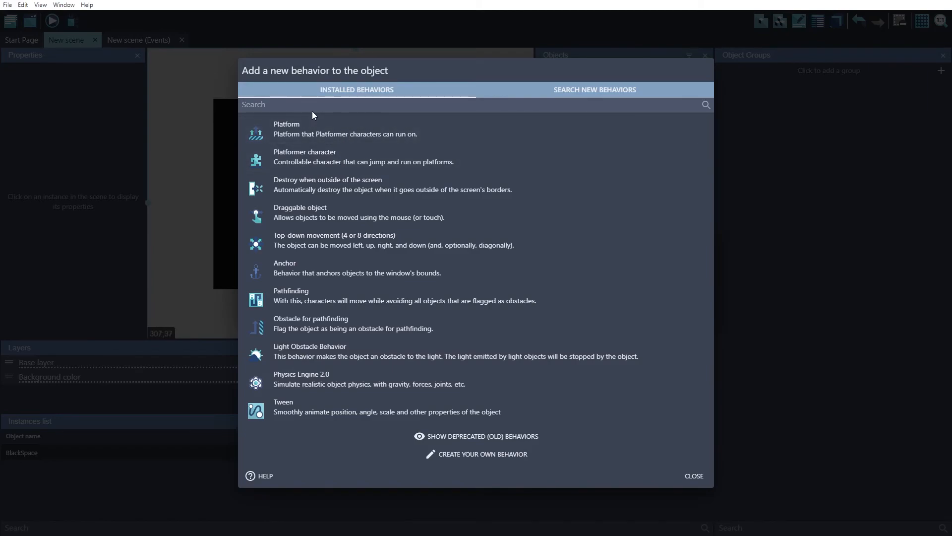
type("pa")
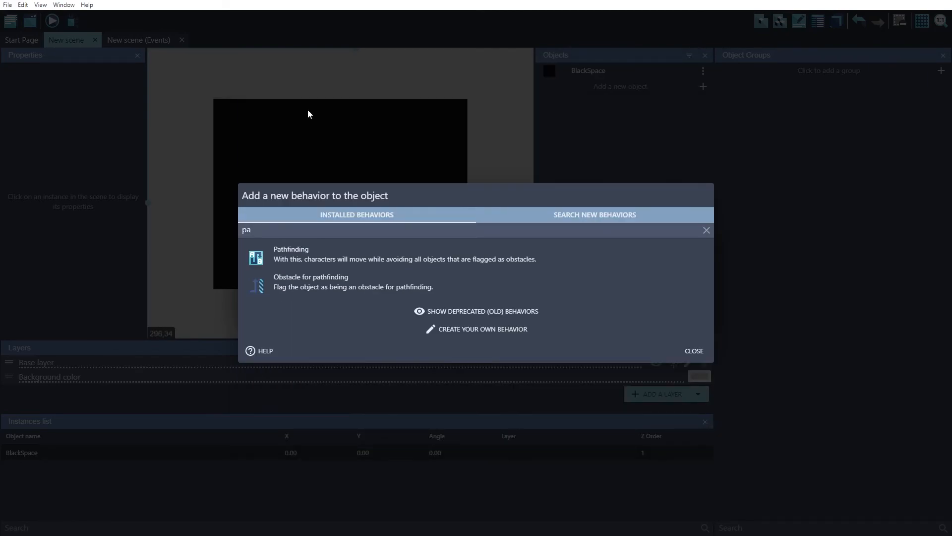
key("BackSpace")
key("BackSpace")
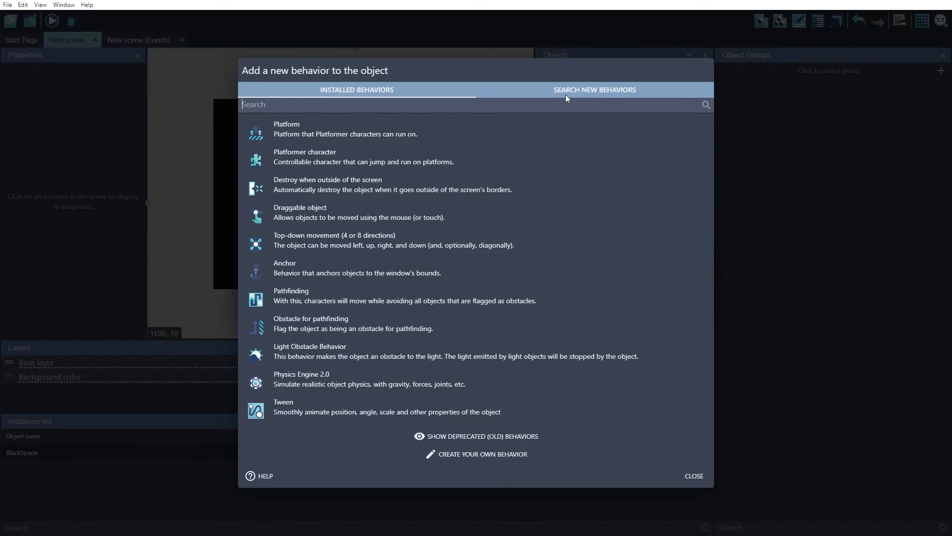
Search the new behaviors for "par" and install the Parallax for Tiled Sprite extension in the project
left_click(546, 91)
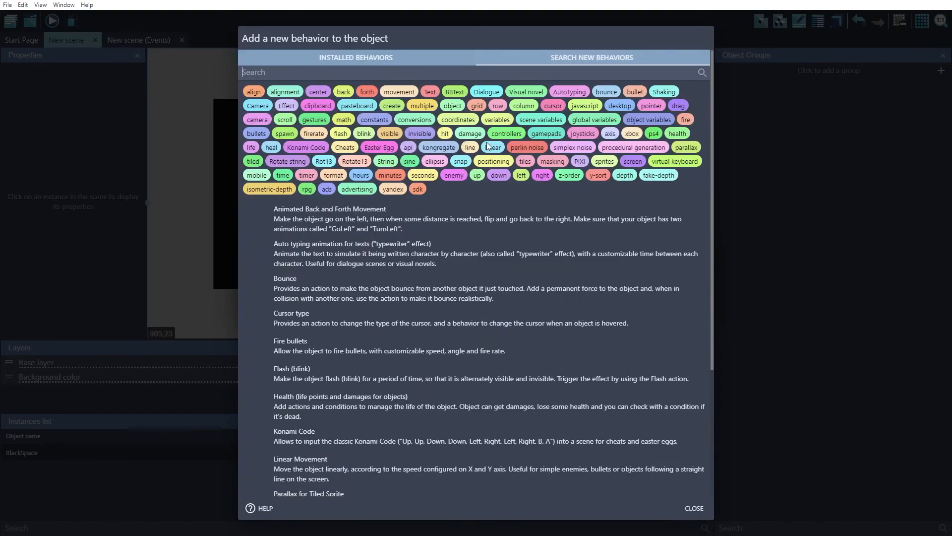
left_click(287, 73)
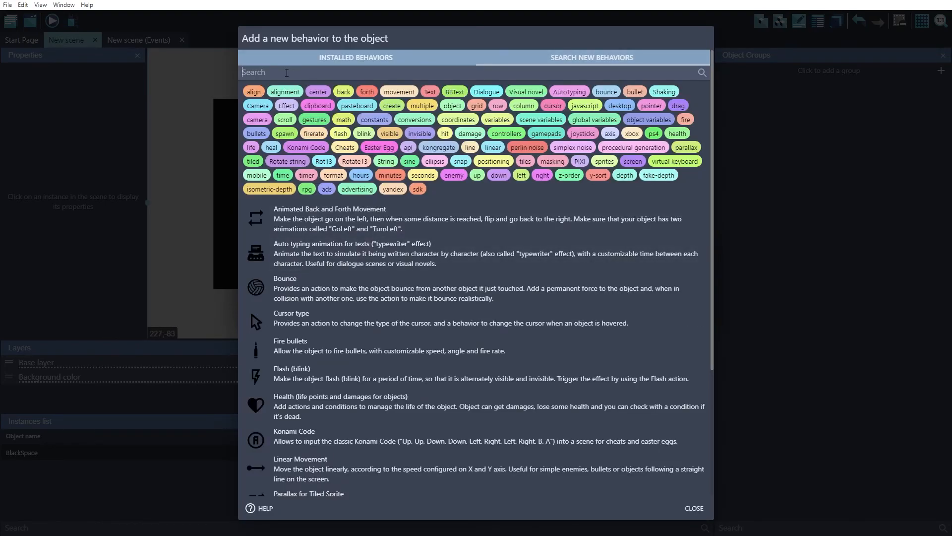
type("par")
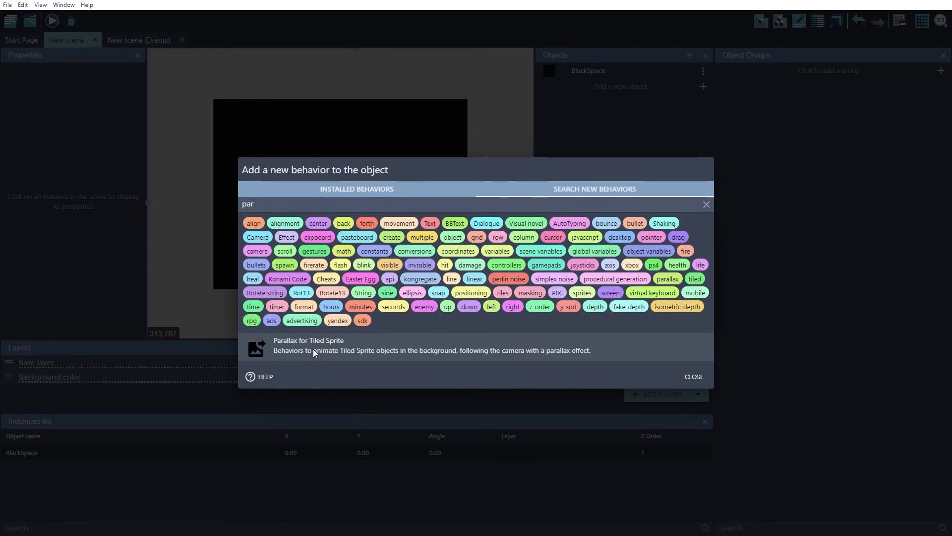
left_click(294, 343)
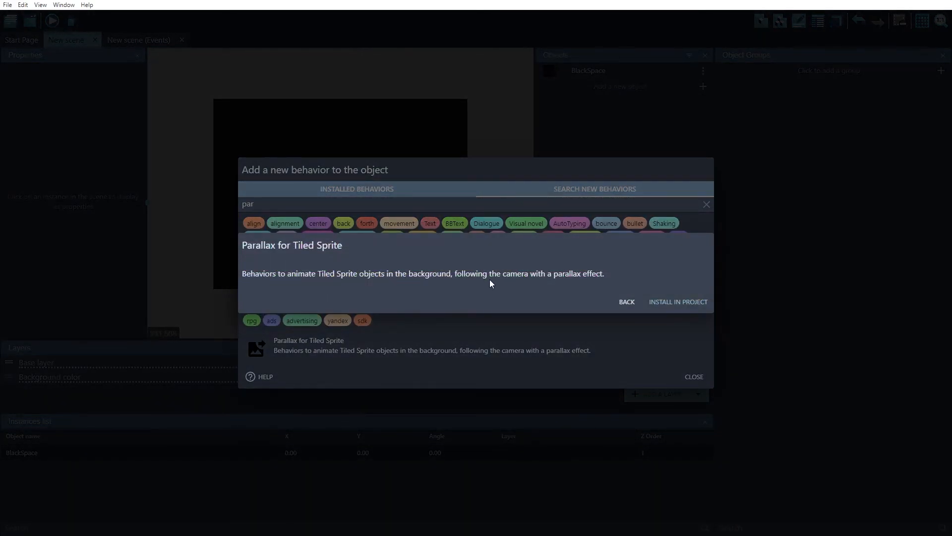
left_click(697, 302)
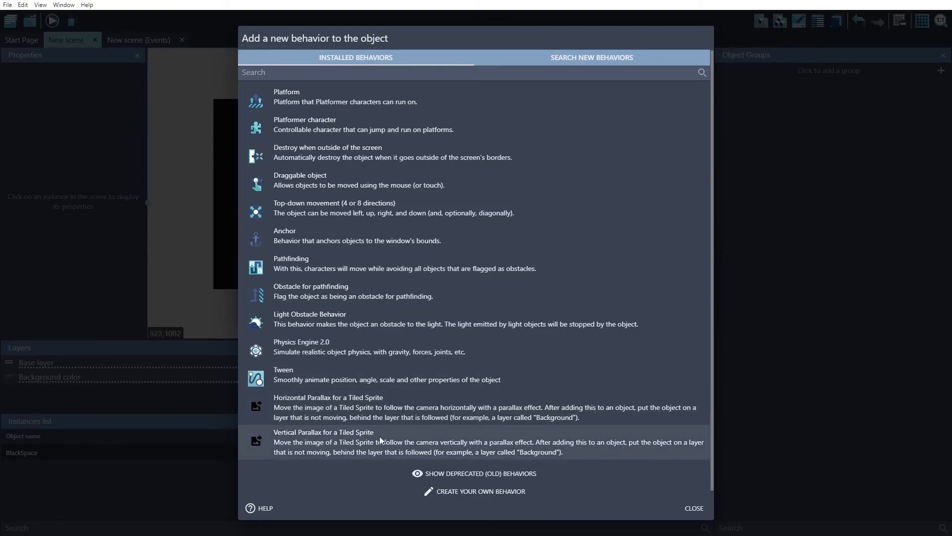
Add both the Horizontal Parallax and the Vertical Parallax for a Tiled Sprite behaviors to the BlackSpace object
left_click(438, 410)
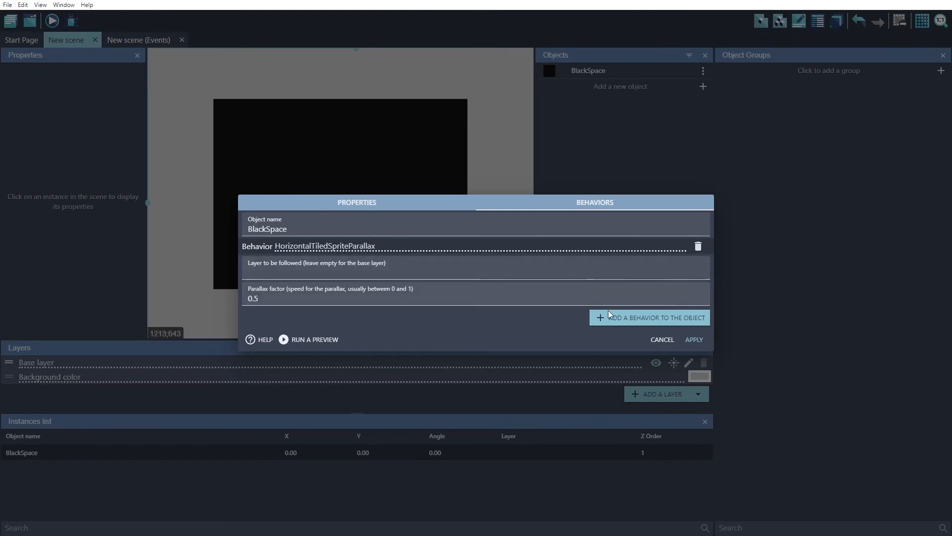
left_click(644, 319)
left_click(316, 442)
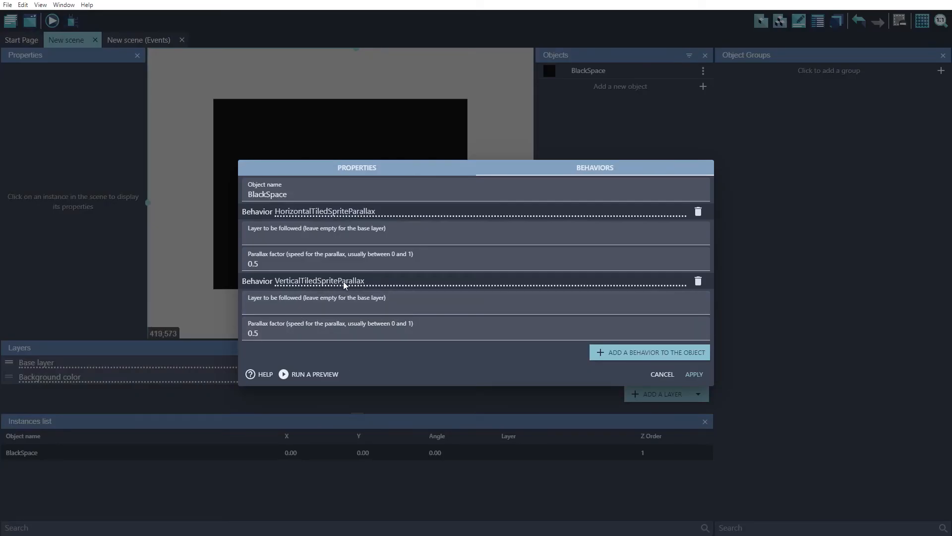
Set the parallax factor of both BlackSpace parallax behaviors to 2, apply the changes and preview the scene
left_click(254, 264)
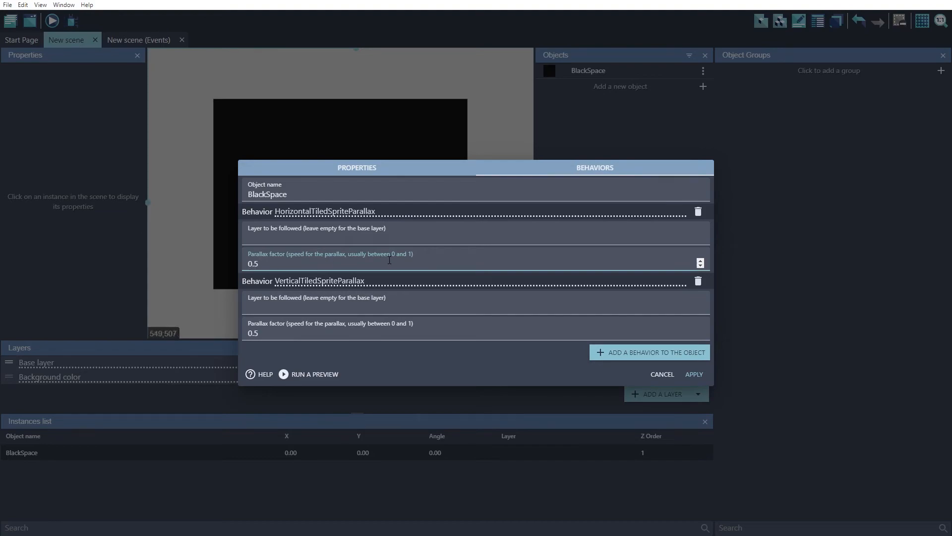
double_click(272, 265)
type("2")
double_click(268, 334)
type("2")
left_click(329, 351)
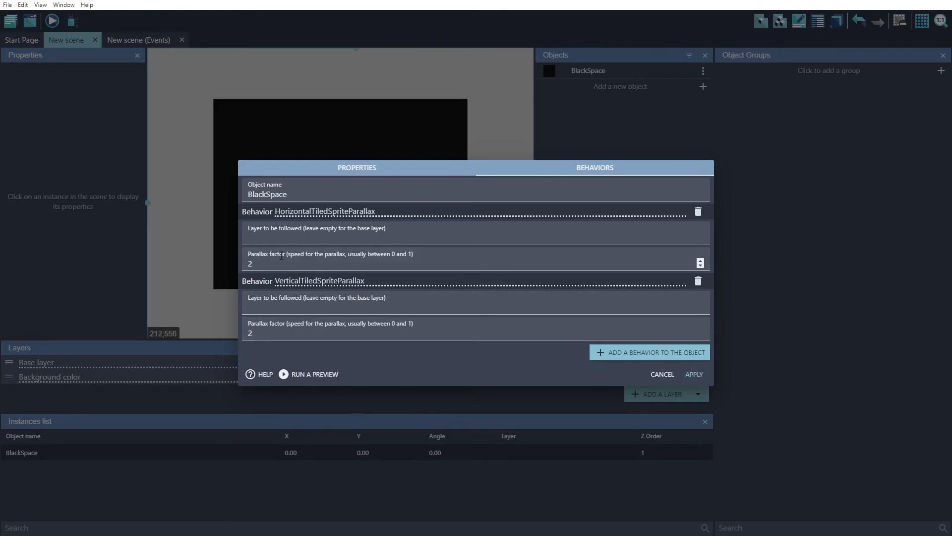
left_click(693, 374)
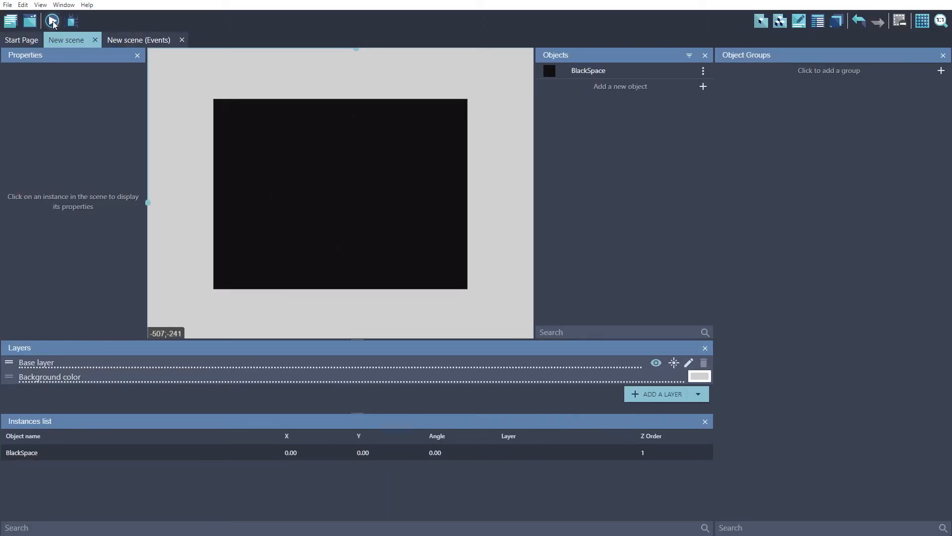
left_click(52, 21)
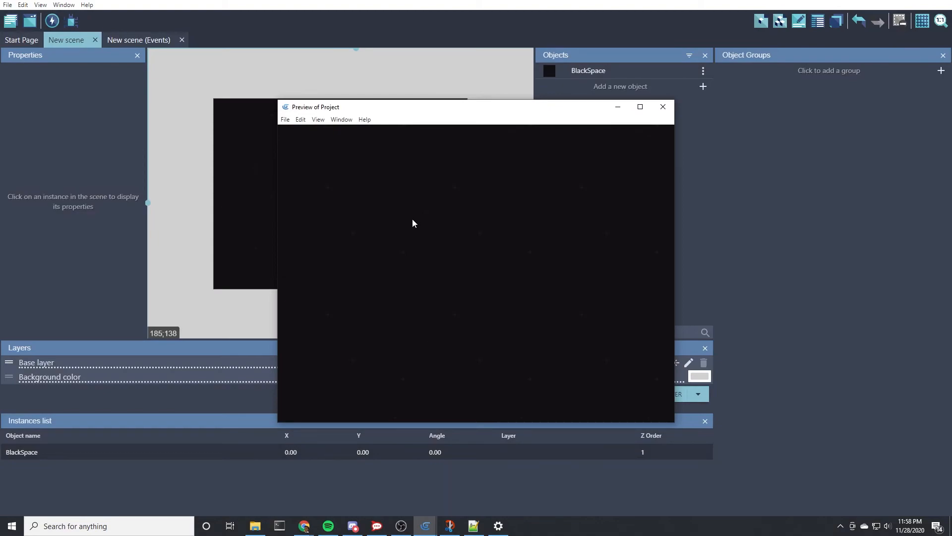
left_click(664, 108)
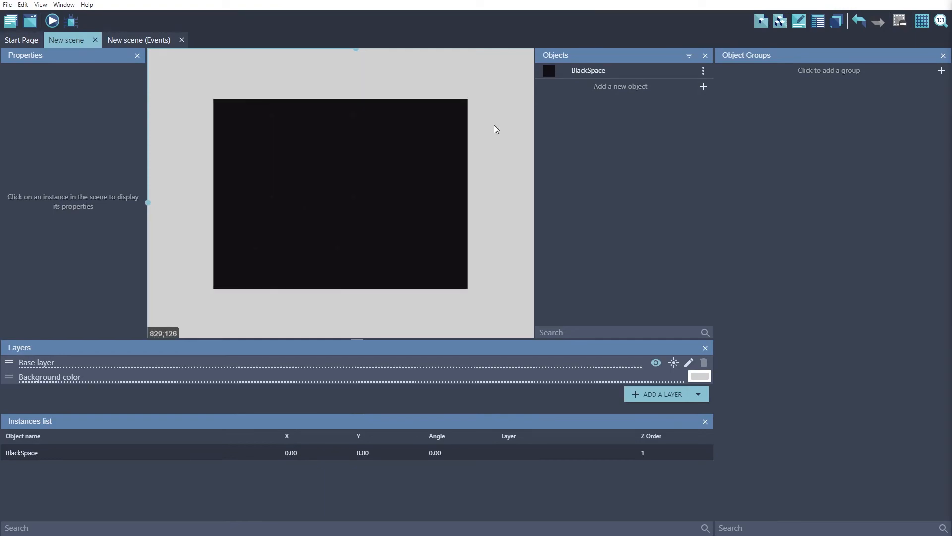
Find the Blue playerShip (2) sprite among the Space Shooter assets by searching "ship" and add it to the game
left_click(620, 88)
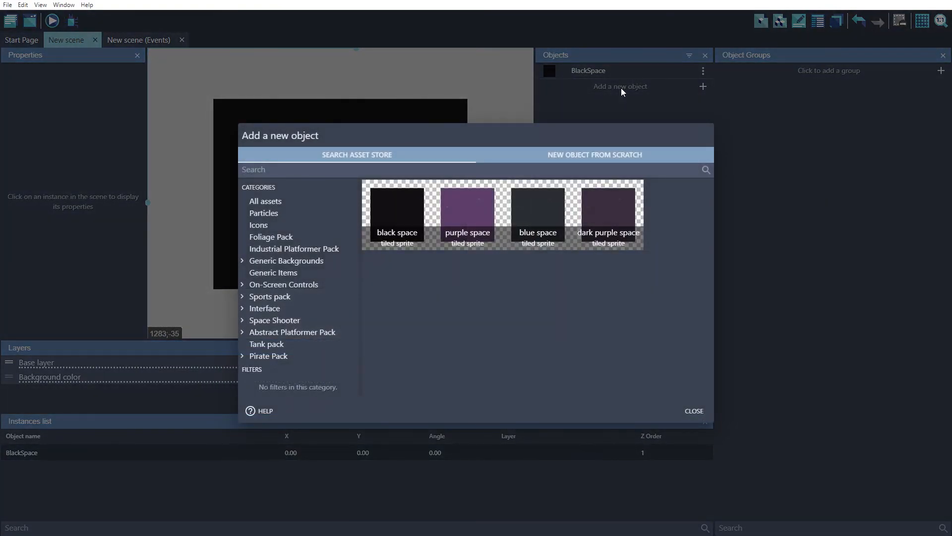
left_click(268, 320)
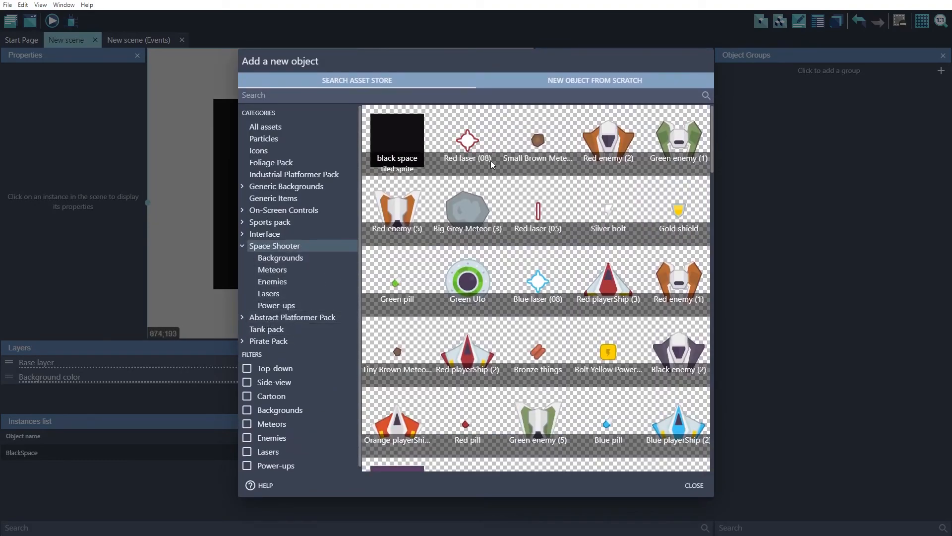
left_click(281, 99)
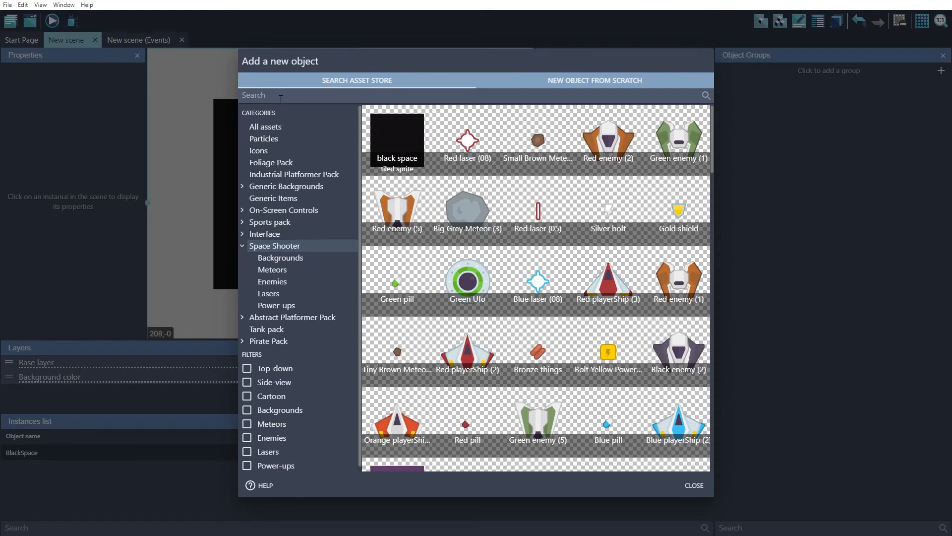
type("ship")
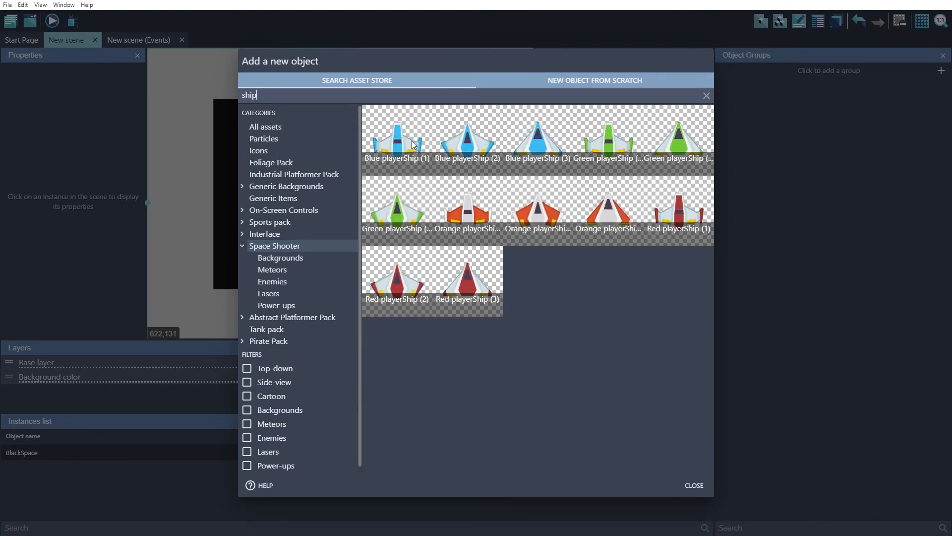
left_click(468, 144)
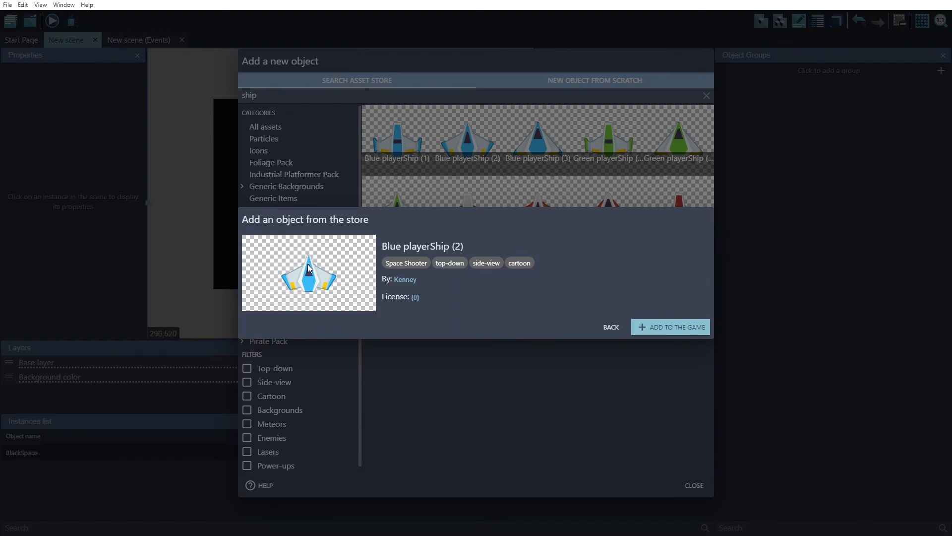
left_click(667, 329)
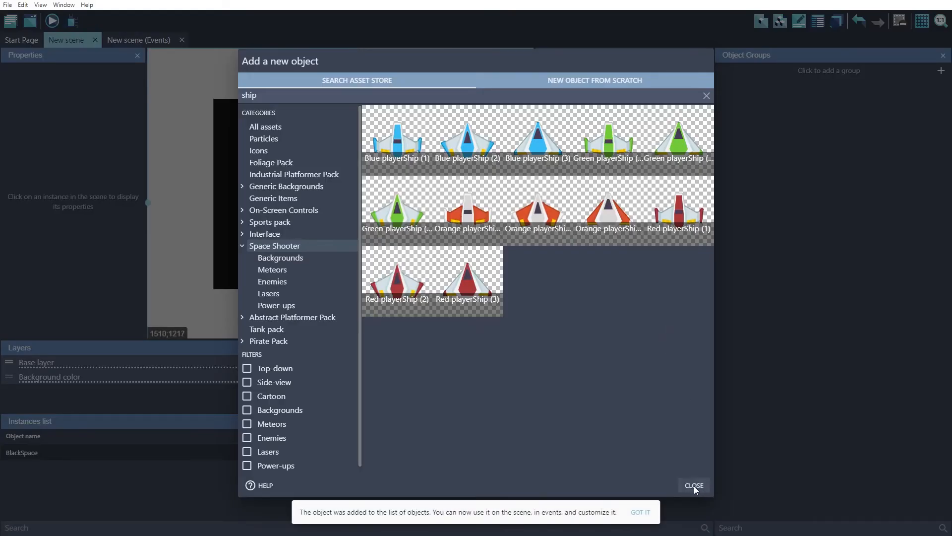
left_click(694, 486)
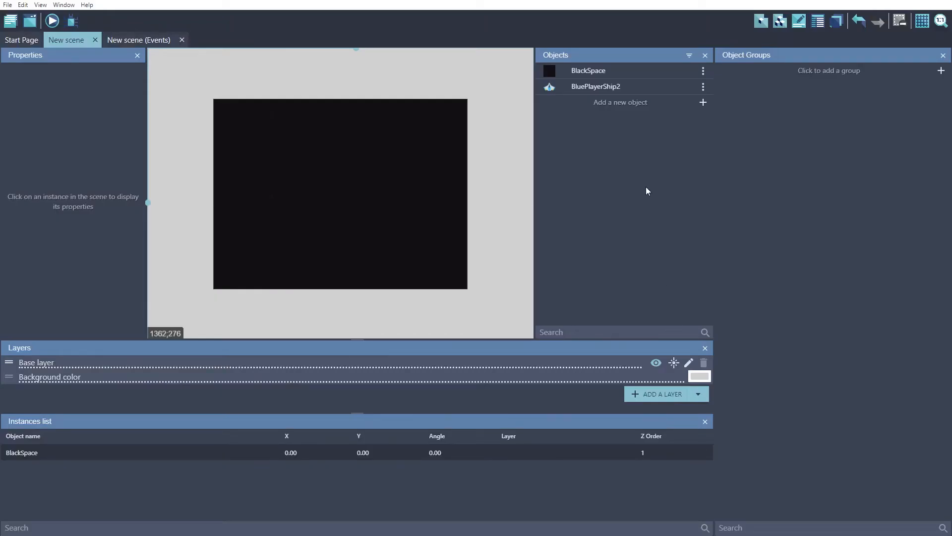
Place a BluePlayerShip2 instance near the centre of the scene at about X 346, Y 290, and preview the scene
left_click_drag(602, 88, 325, 192)
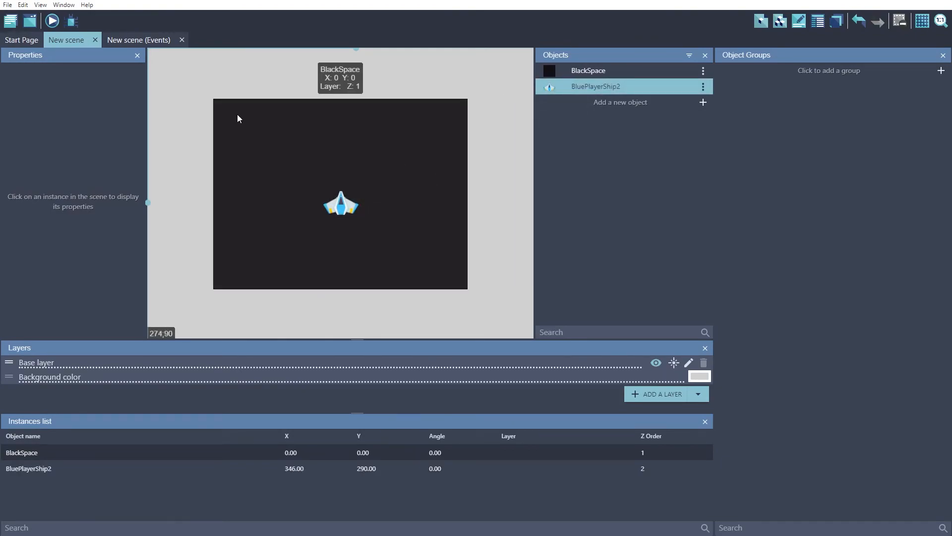
left_click(56, 24)
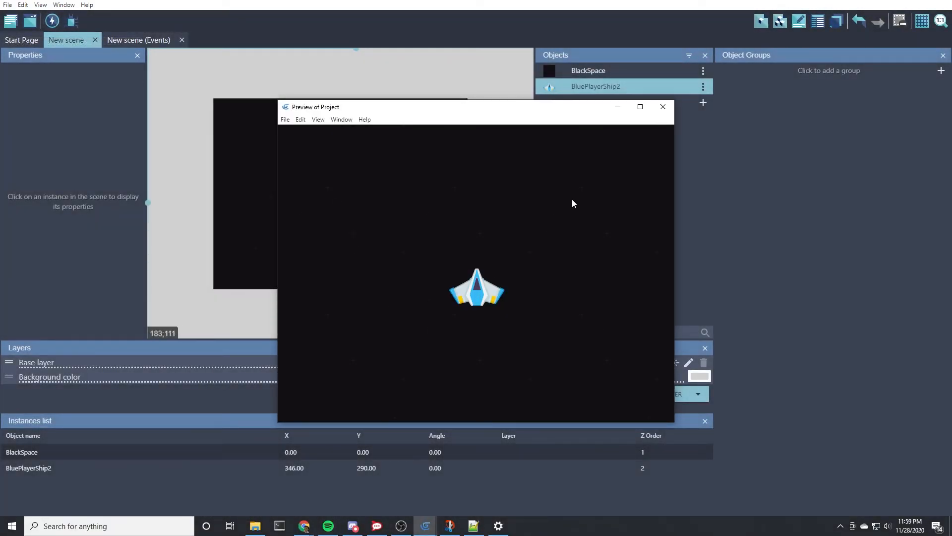
left_click(663, 109)
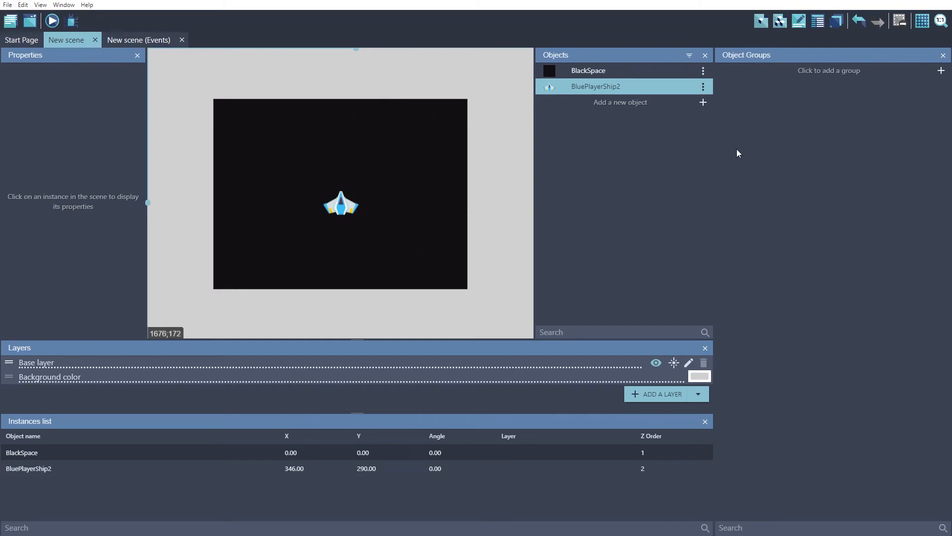
Add the Top-down movement behavior to the BluePlayerShip2 object with its default settings and apply it
double_click(600, 88)
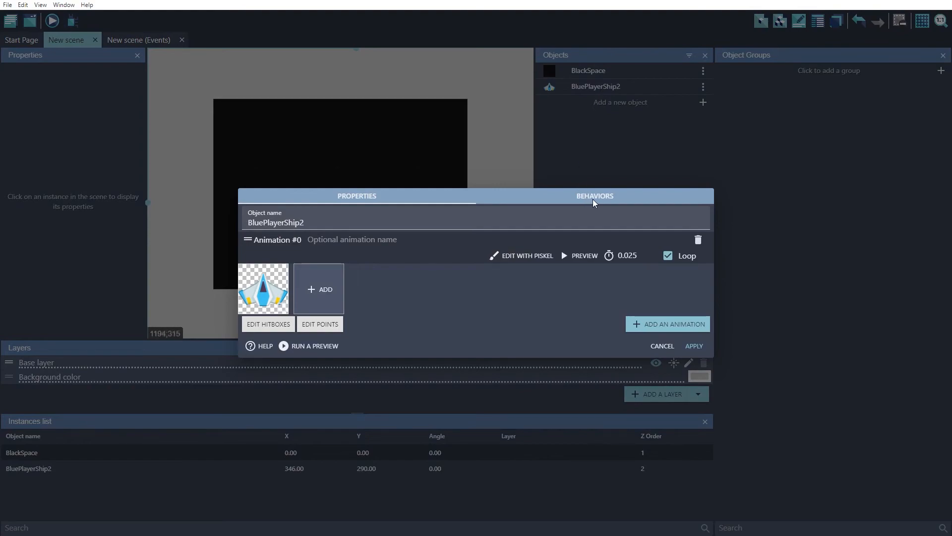
left_click(592, 198)
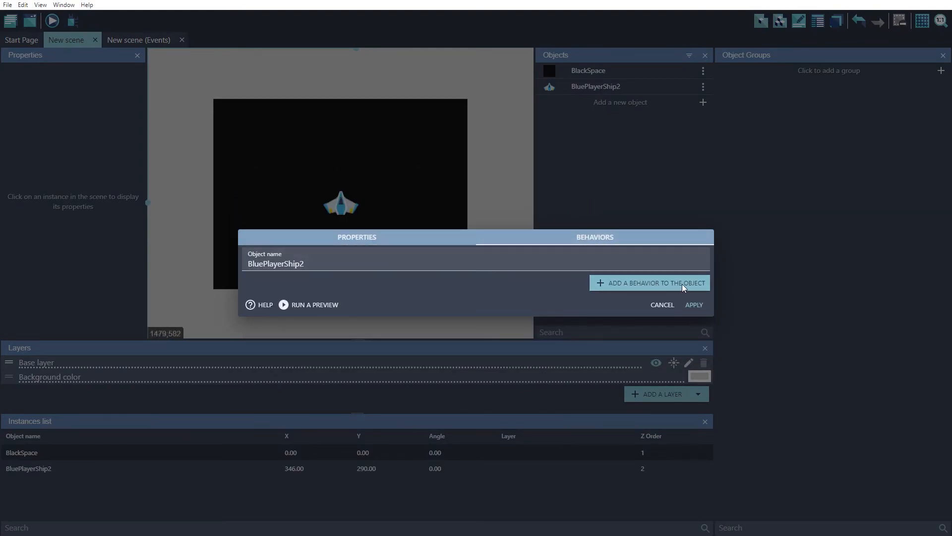
left_click(632, 284)
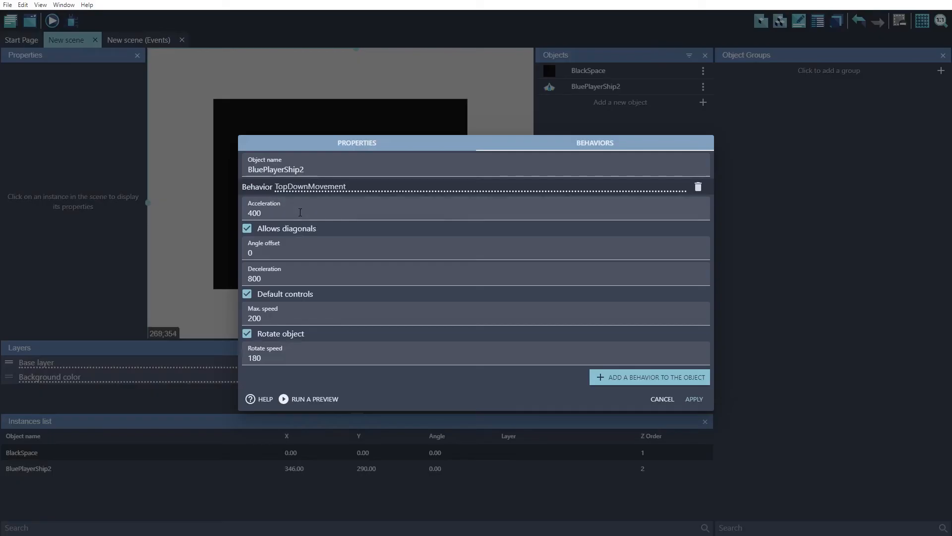
left_click(300, 214)
left_click(695, 398)
Preview the scene and steer the ship up, down, left and right to test its movement and rotation, closing the preview when done
left_click(52, 21)
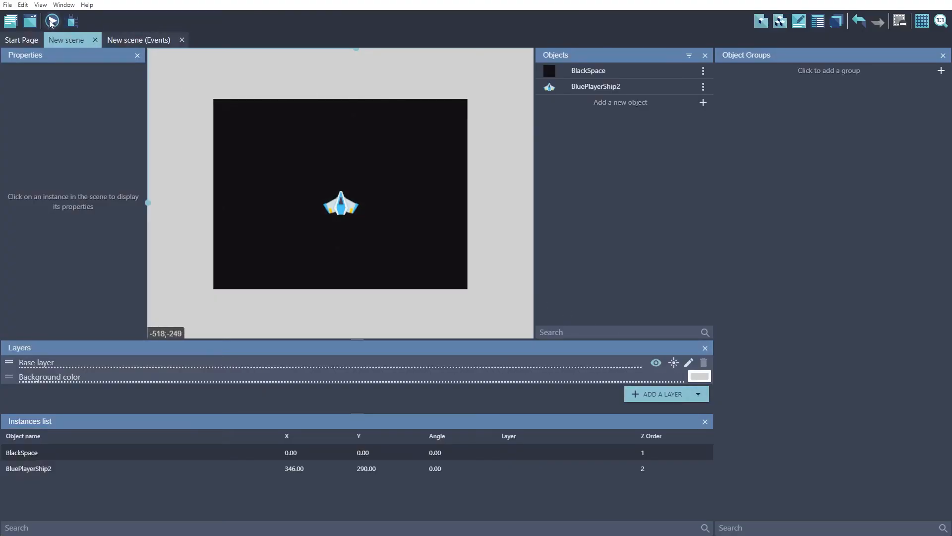
key("Up")
key("Left")
key("Down")
key("Right")
key("Up")
key("Left")
key("Down")
key("Right")
key("Up")
key("Left")
key("Down")
key("Up")
key("Down")
key("Up")
key("Down")
key("Up")
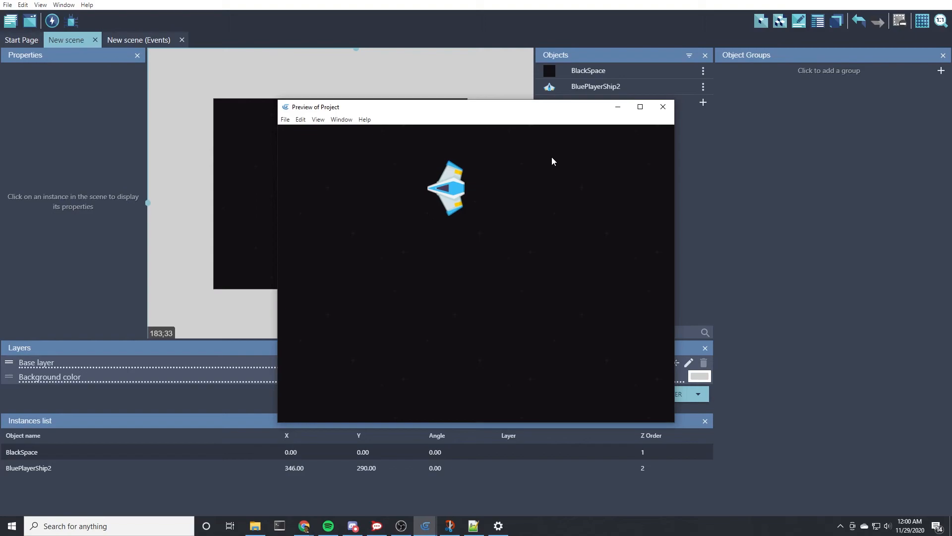
key("Left")
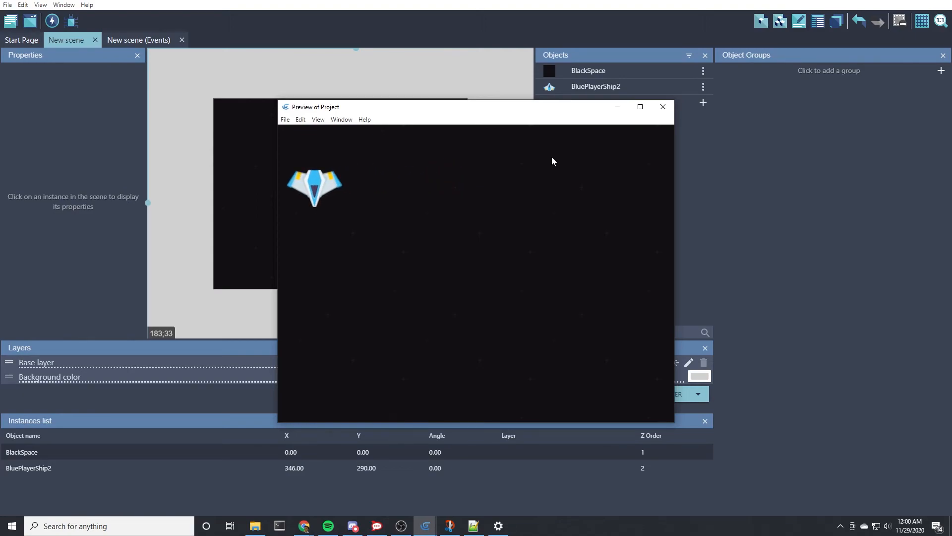
key("Right")
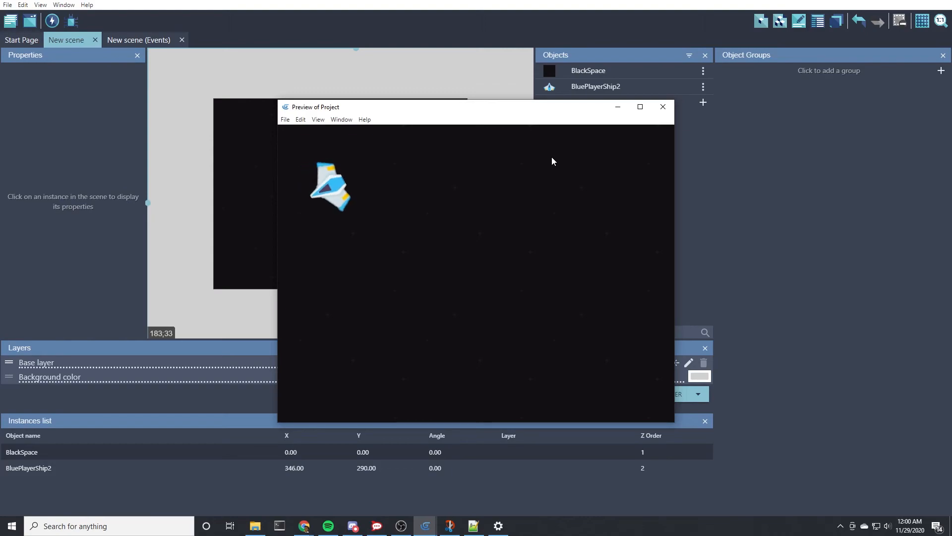
key("Right")
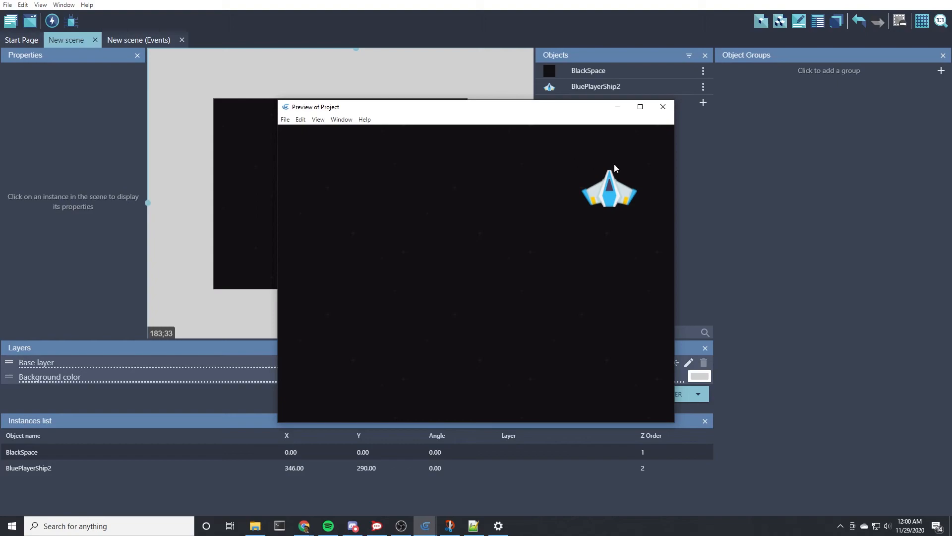
left_click(663, 108)
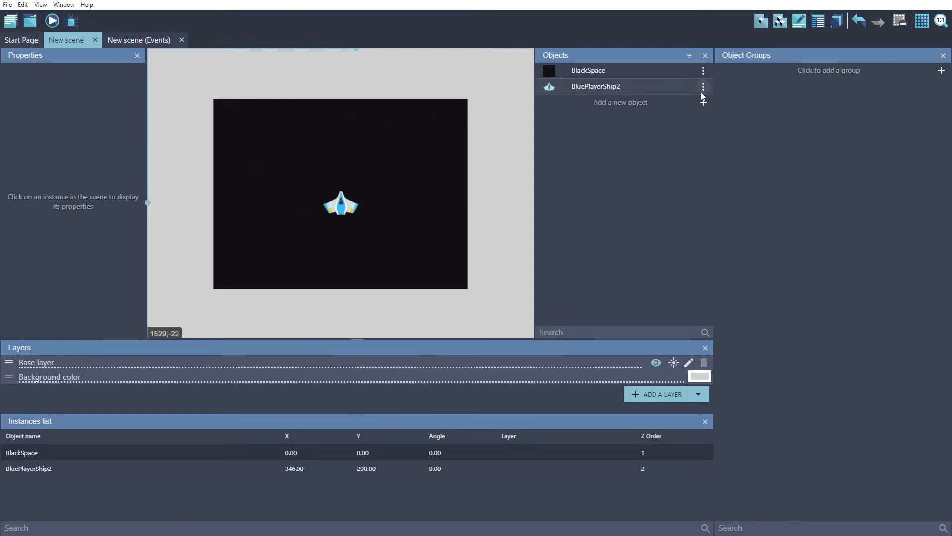
Edit the BluePlayerShip2 sprite in Piskel, rotating it counter-clockwise three times so its nose points right, and save and apply the change
left_click(597, 86)
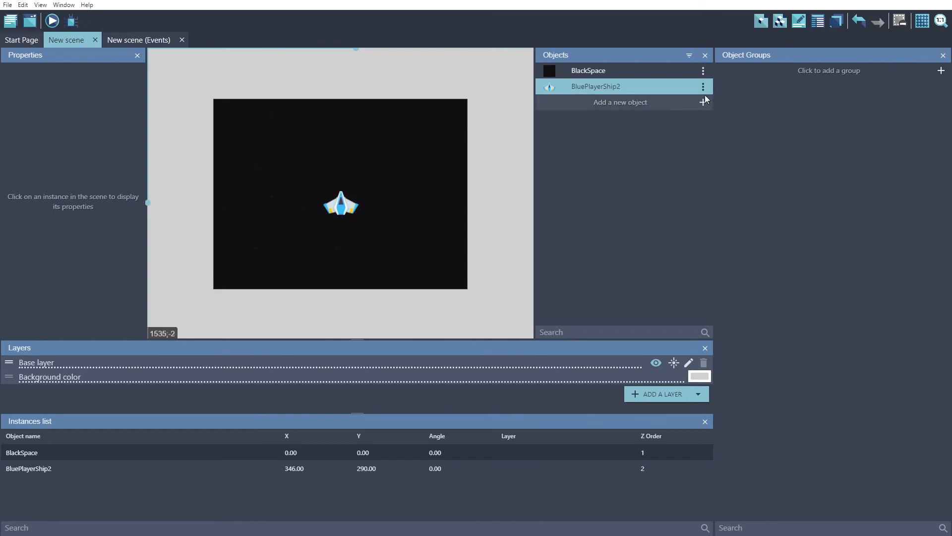
double_click(603, 90)
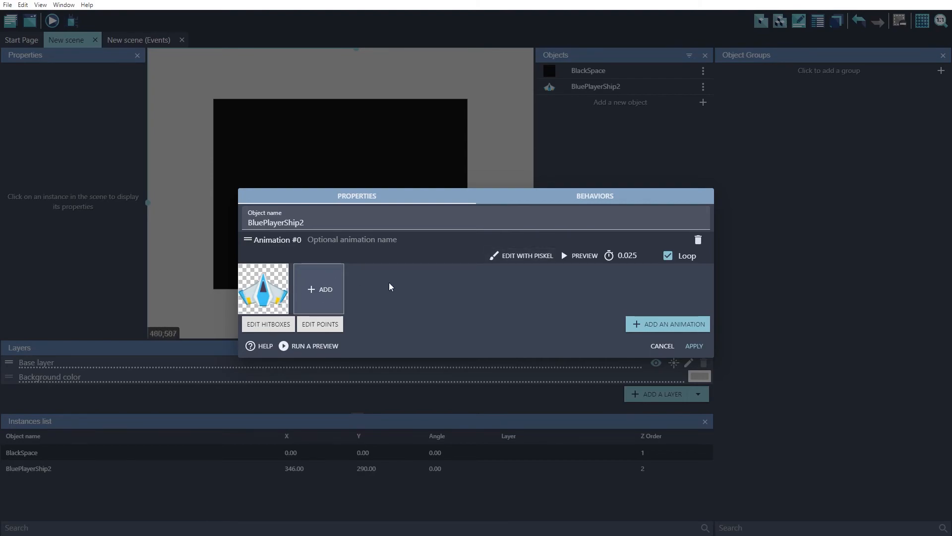
left_click(524, 258)
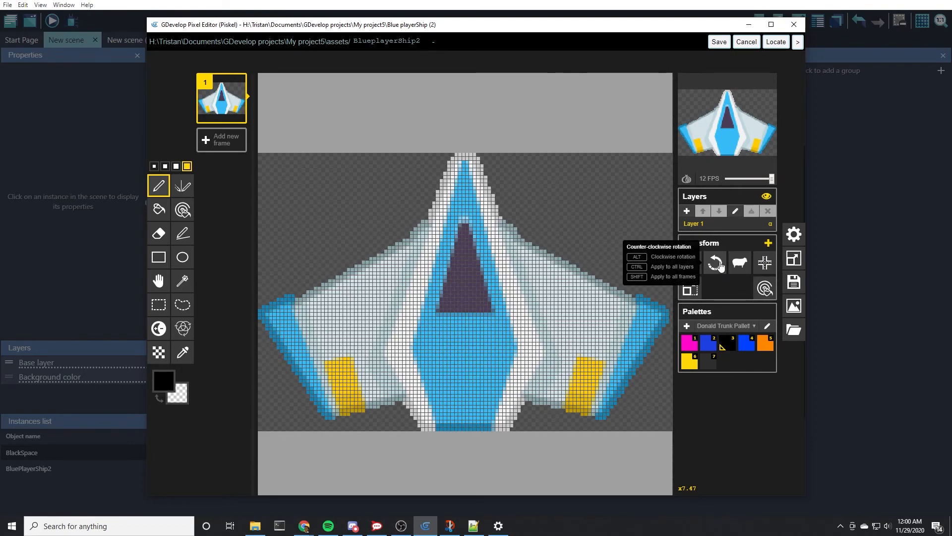
left_click(714, 267)
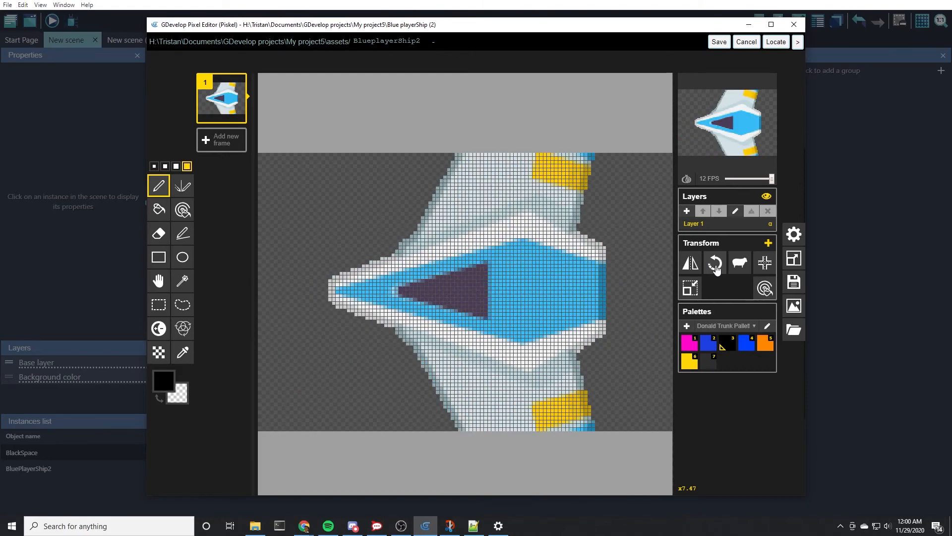
left_click(715, 266)
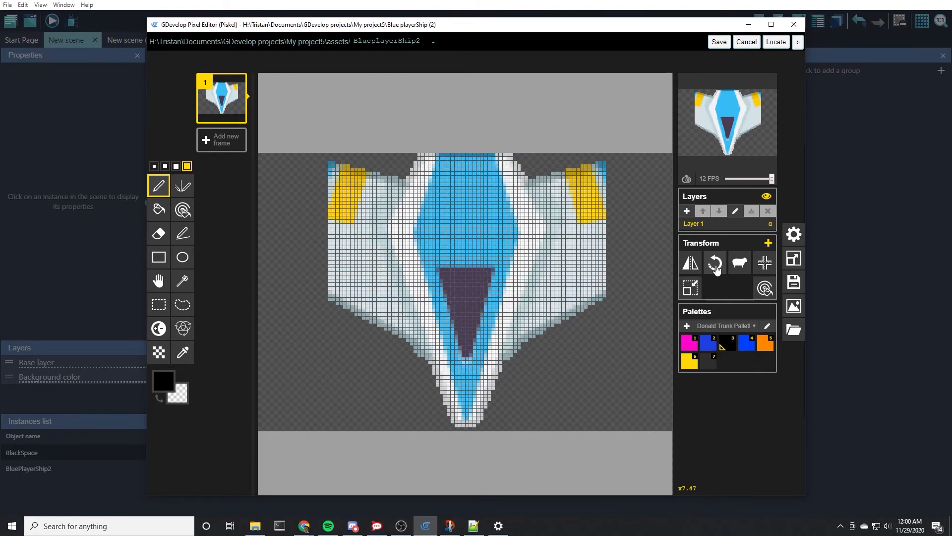
left_click(715, 267)
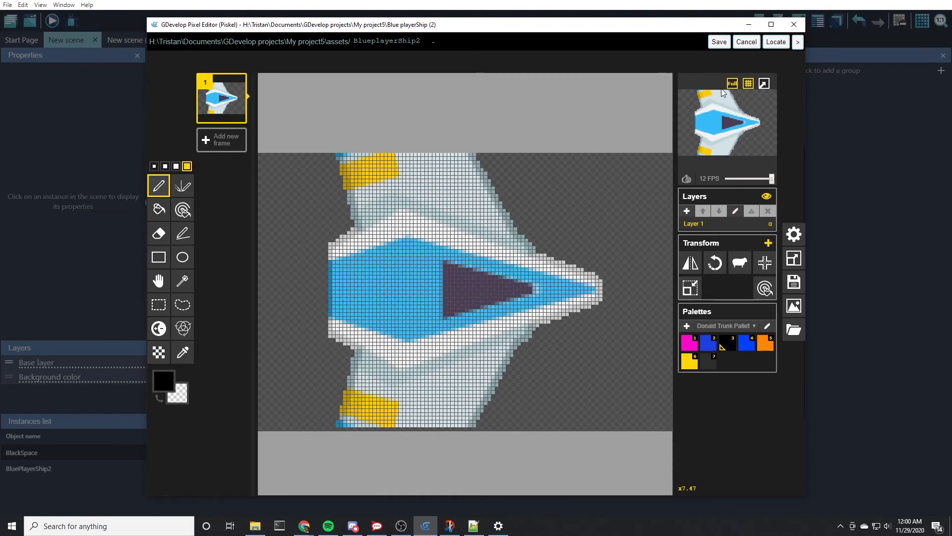
left_click(720, 44)
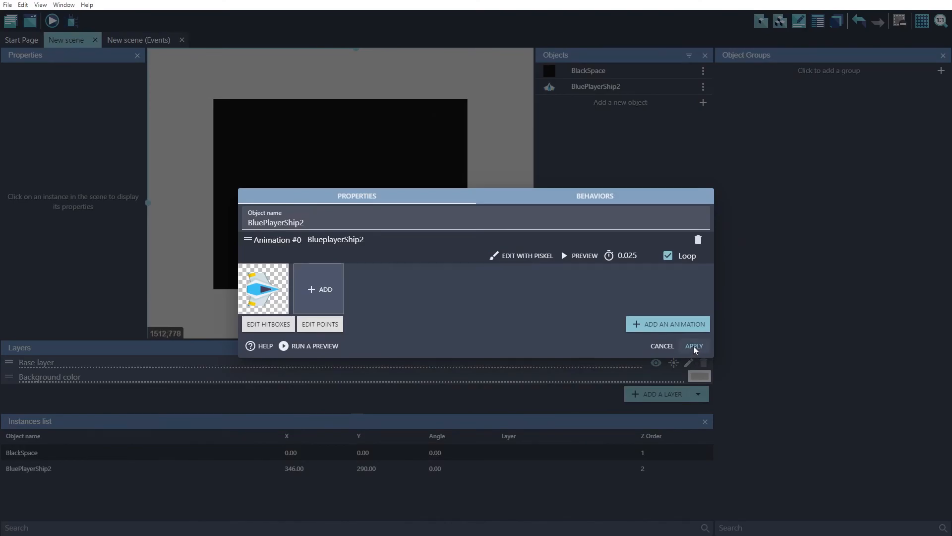
left_click(694, 347)
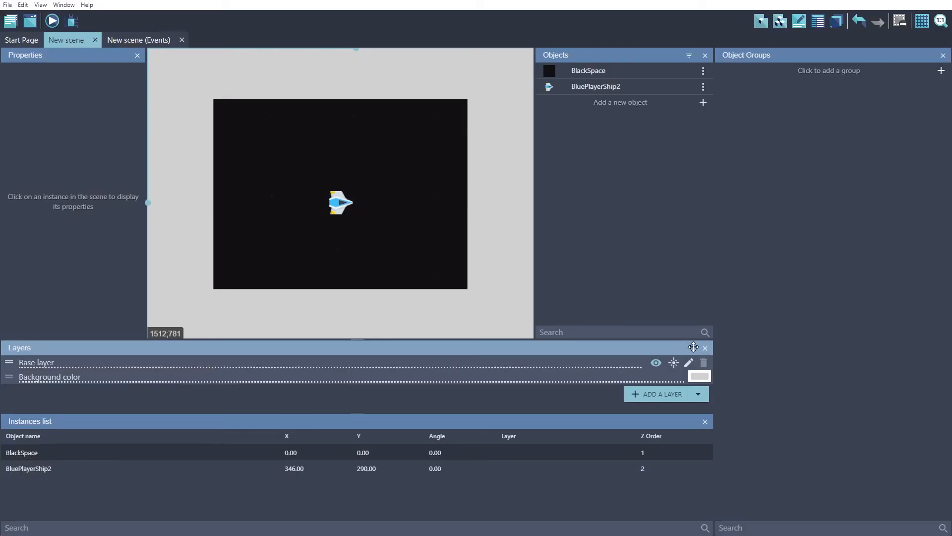
Preview the scene and steer the ship in all directions to check that it faces its travel direction, closing the preview when done
left_click(55, 22)
key("Right")
key("Up")
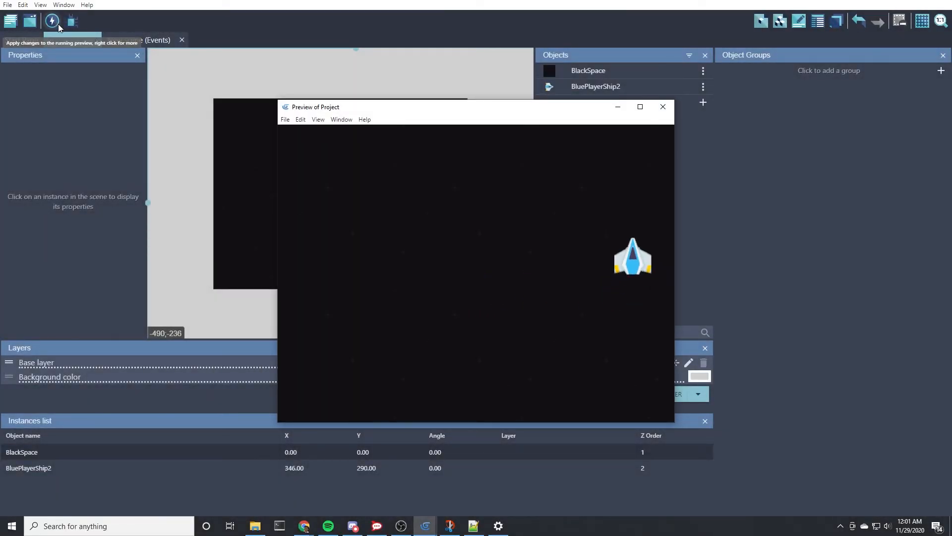
key("Left")
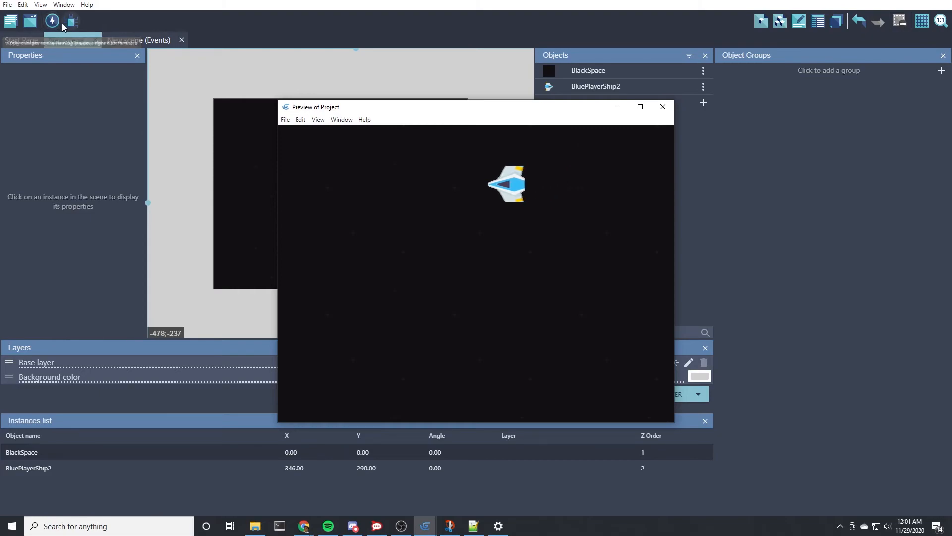
key("Down")
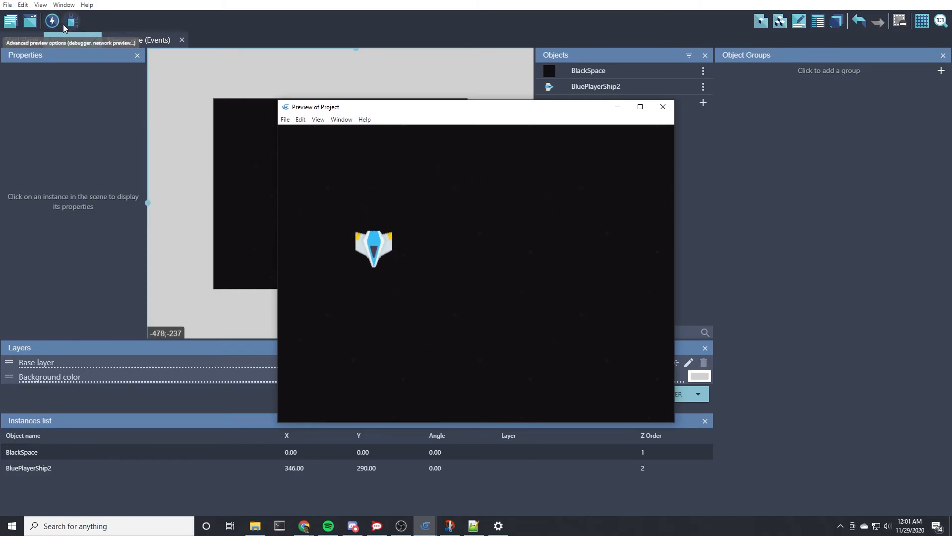
key("Right")
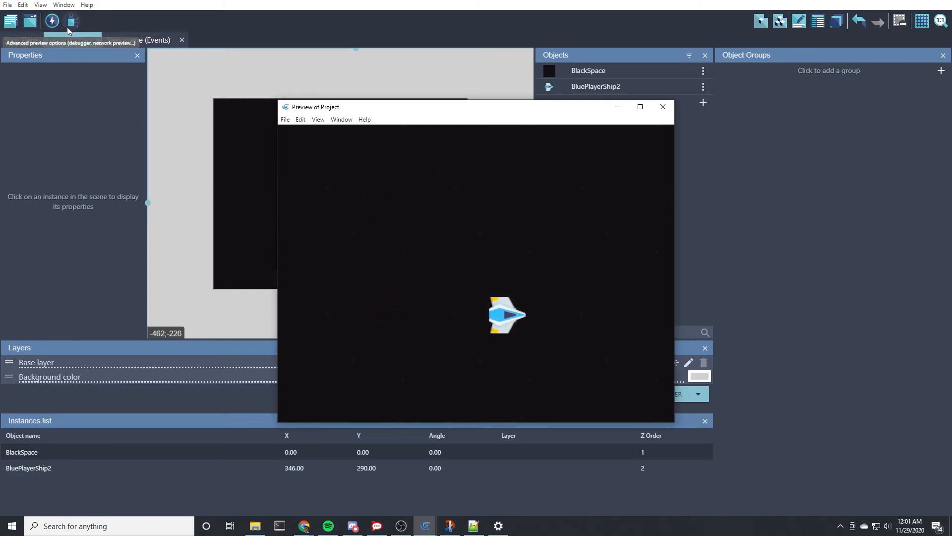
key("Left")
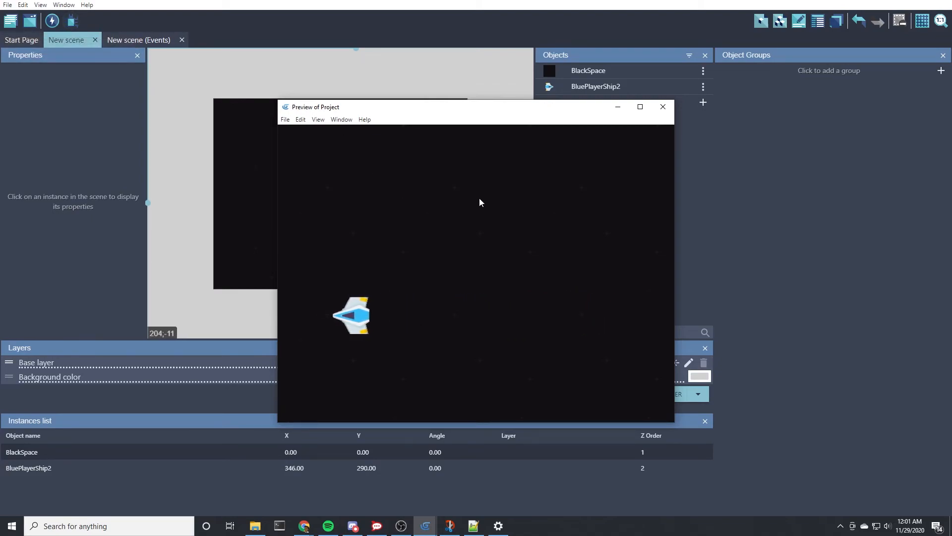
key("Up")
key("Down")
key("Right")
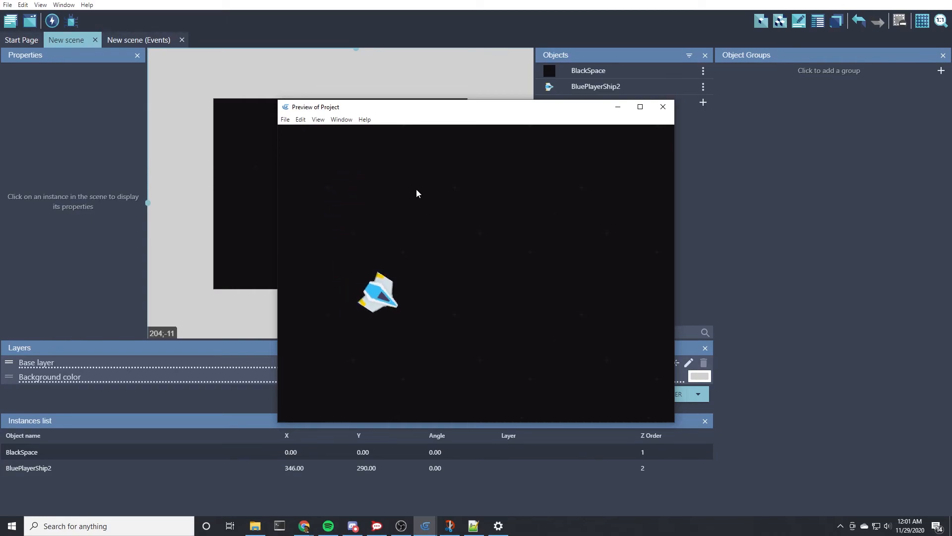
key("Up")
key("Left")
key("Down")
key("Right")
key("Up")
key("Left")
key("Up")
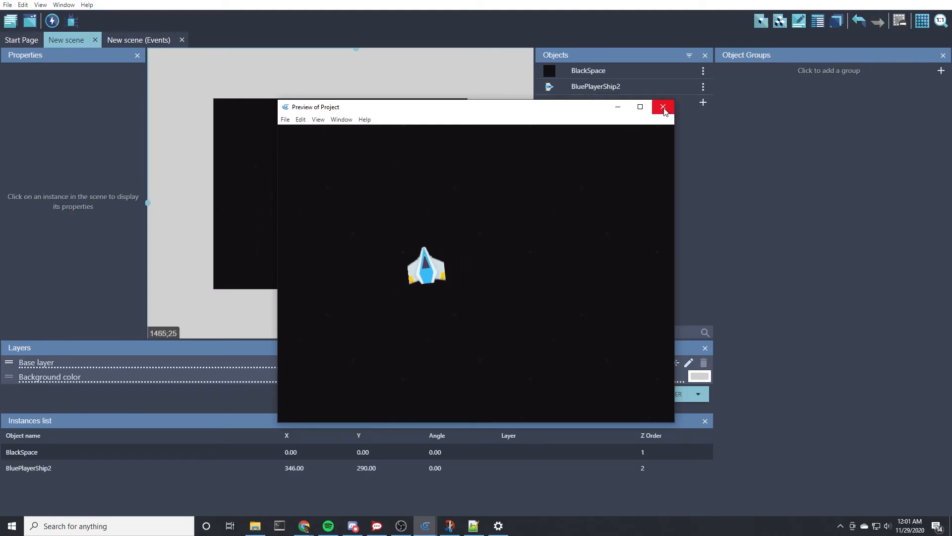
key("Right")
key("Down")
key("Left")
key("Up")
key("Right")
key("Down")
key("Left")
key("Up")
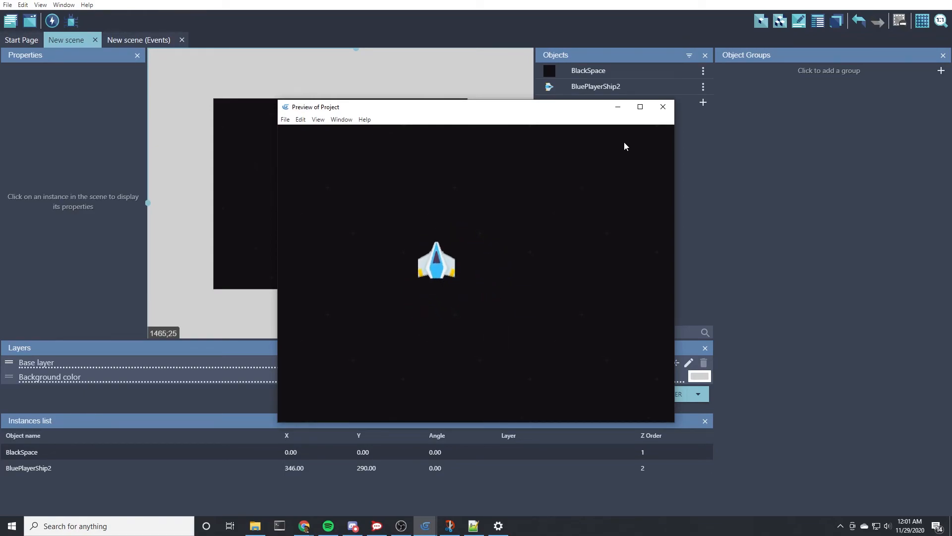
left_click(664, 107)
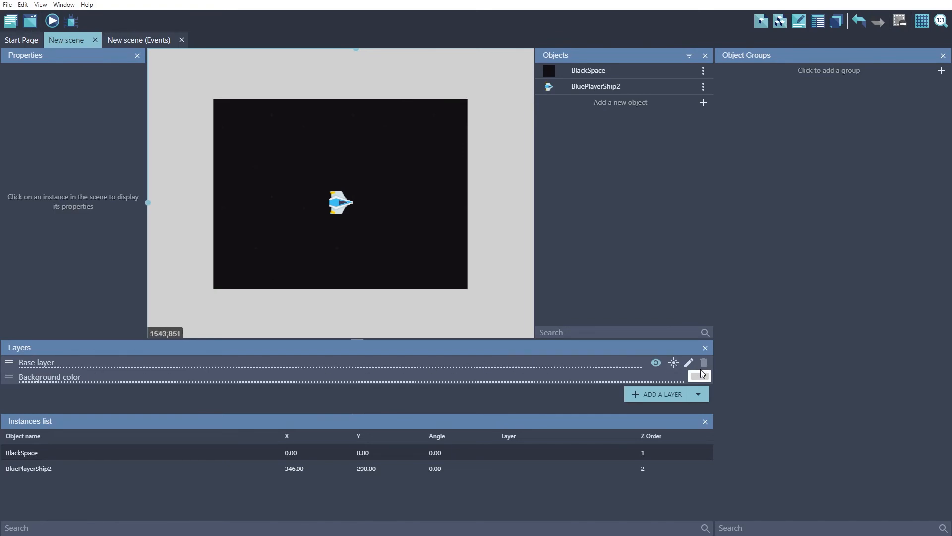
Add a new layer to the scene and name it "Background (Space)"
left_click(659, 395)
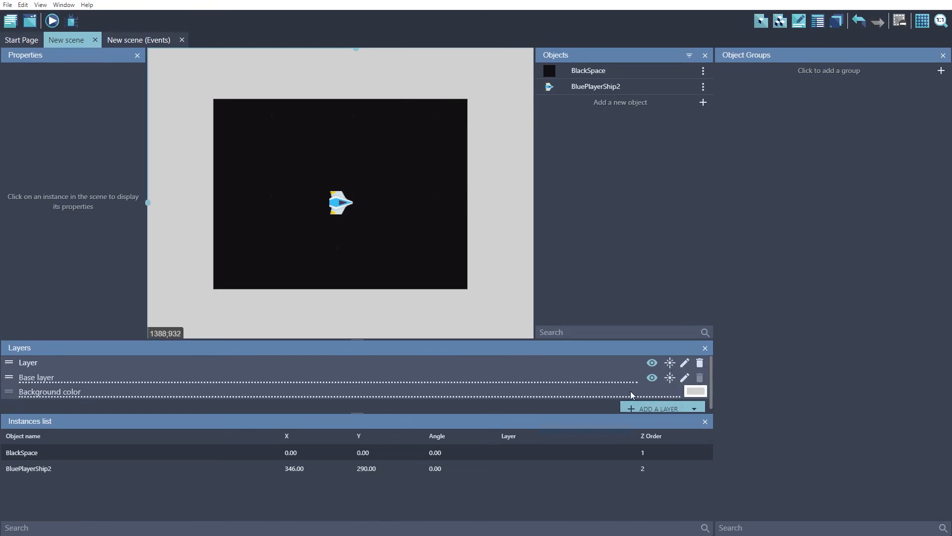
left_click(60, 364)
double_click(61, 364)
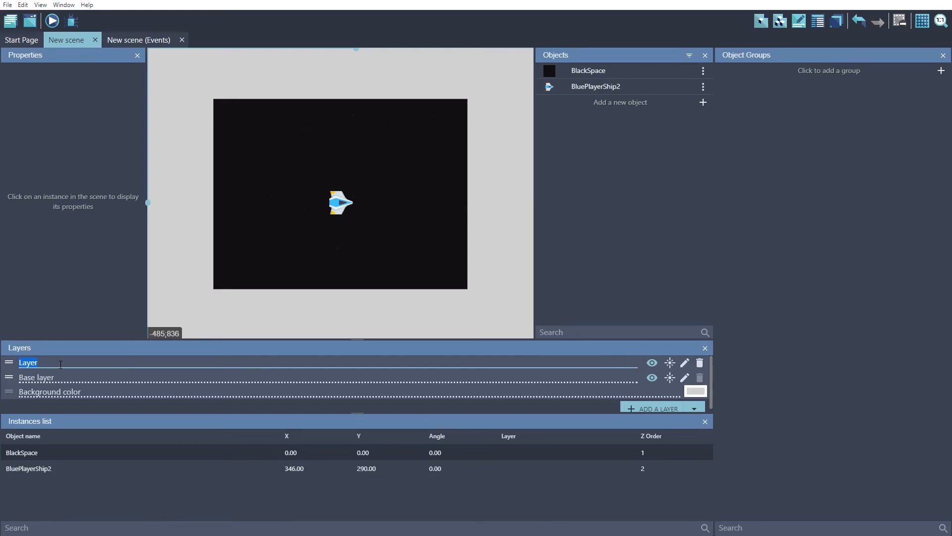
type("Background (Space")
left_click(76, 402)
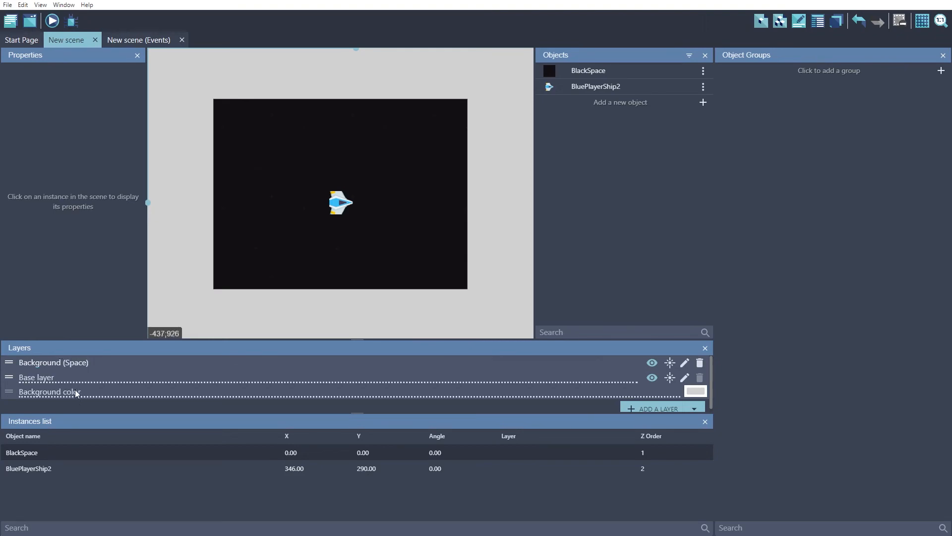
Reorder the layers so that Background (Space) sits directly beneath the Base layer
left_click_drag(43, 362, 14, 398)
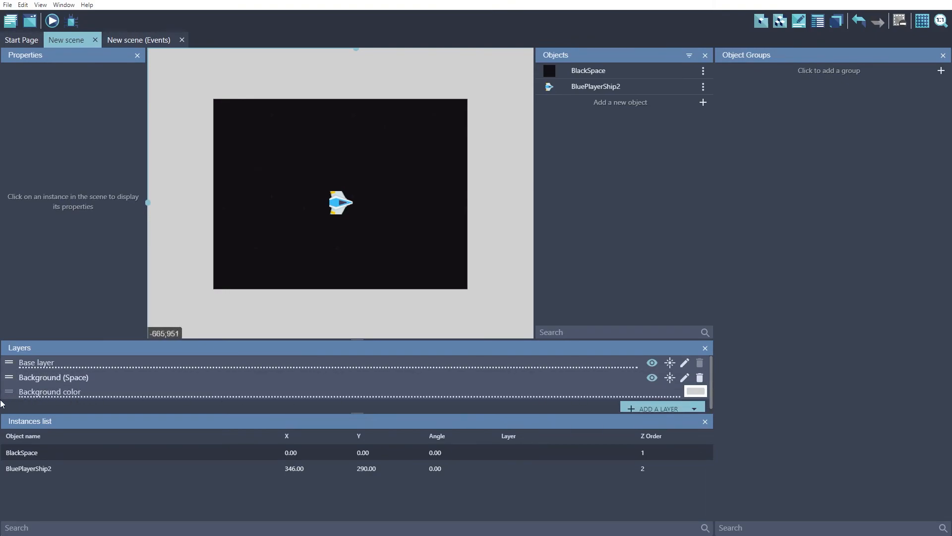
mouse_move(9, 378)
left_mouse_down()
mouse_move(13, 396)
mouse_move(19, 381)
left_mouse_up()
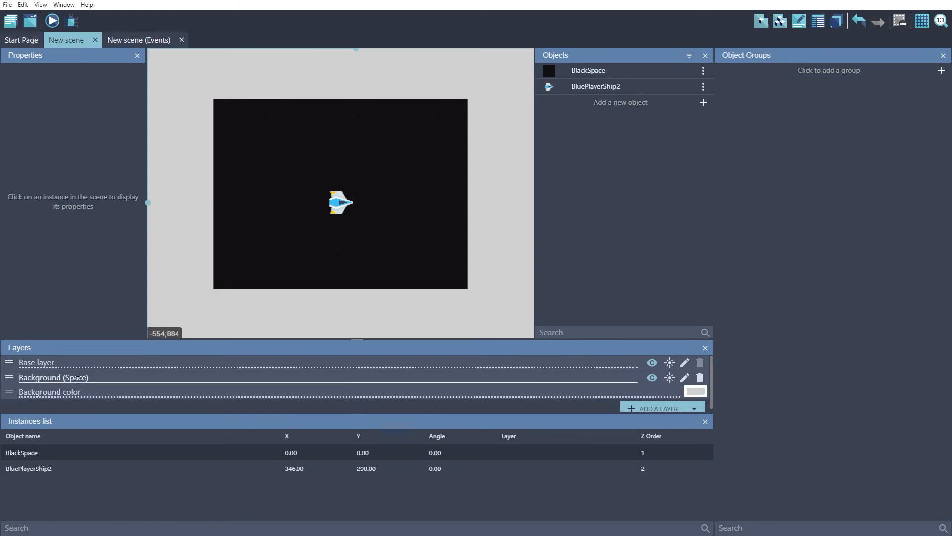
left_click(116, 379)
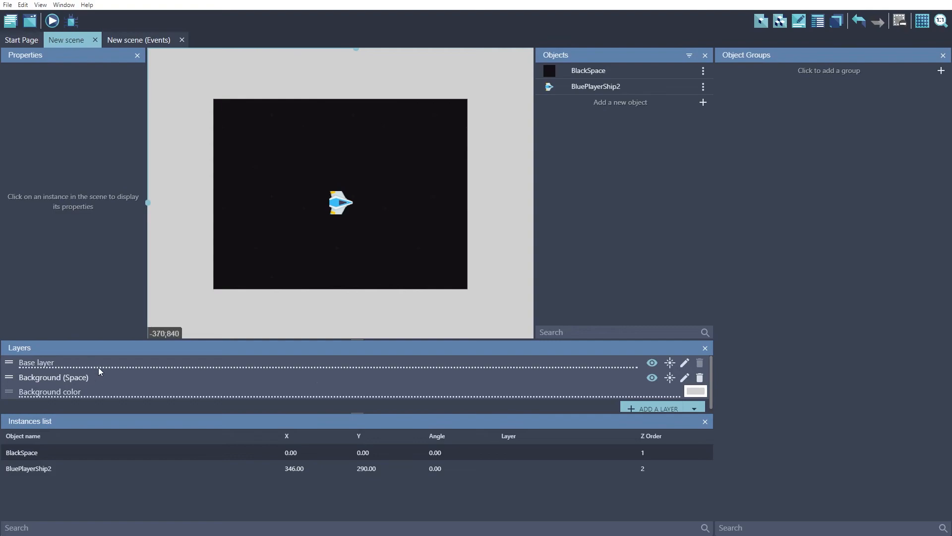
Assign the BlackSpace instance in the scene to the Background (Space) layer
left_click(300, 240)
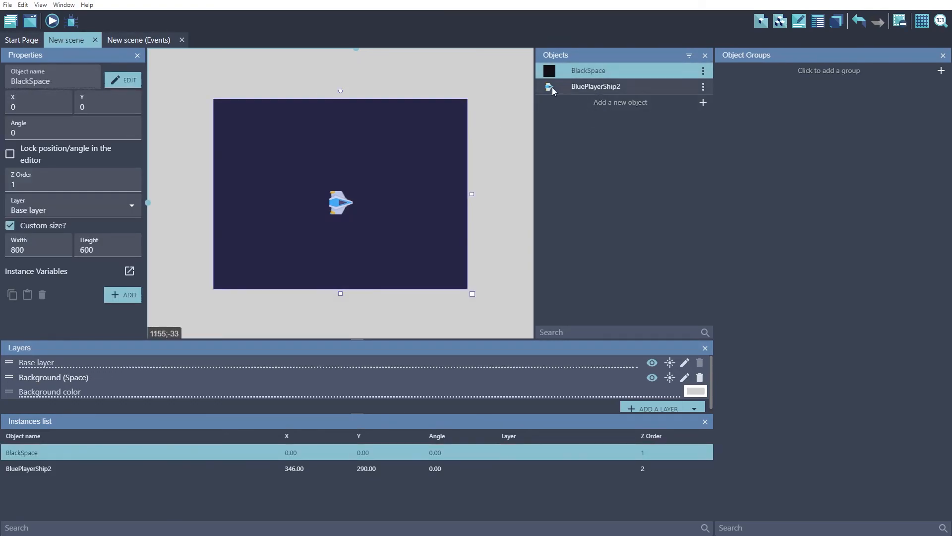
left_click(202, 177)
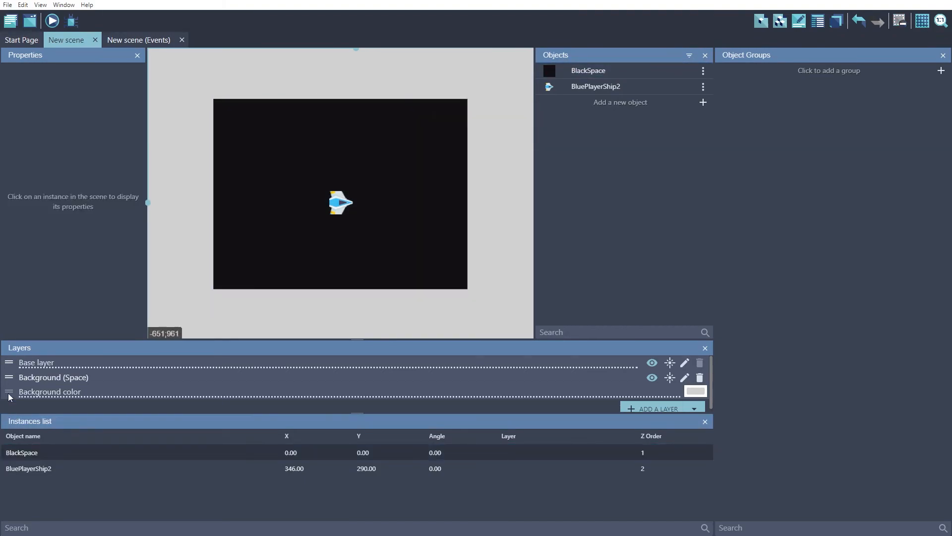
left_click(65, 377)
left_click(172, 243)
left_click(261, 217)
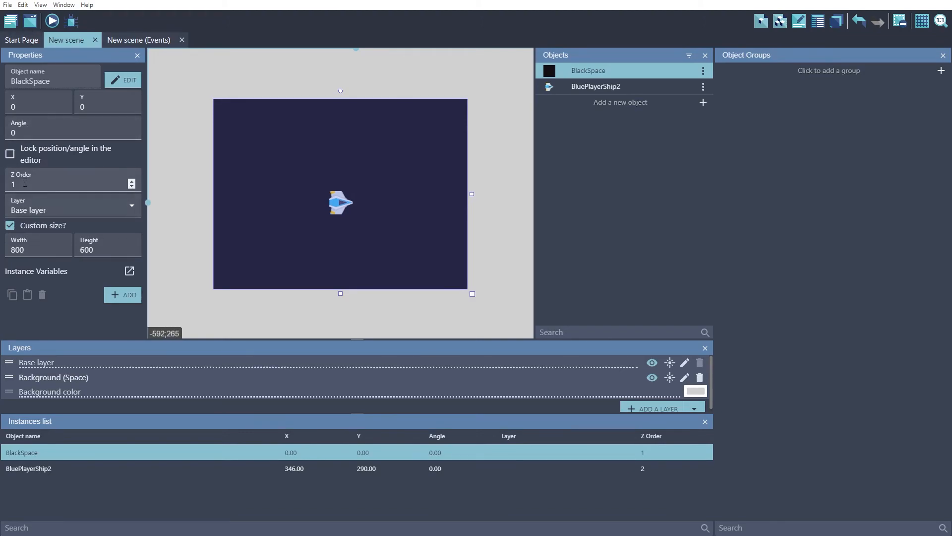
left_click(29, 210)
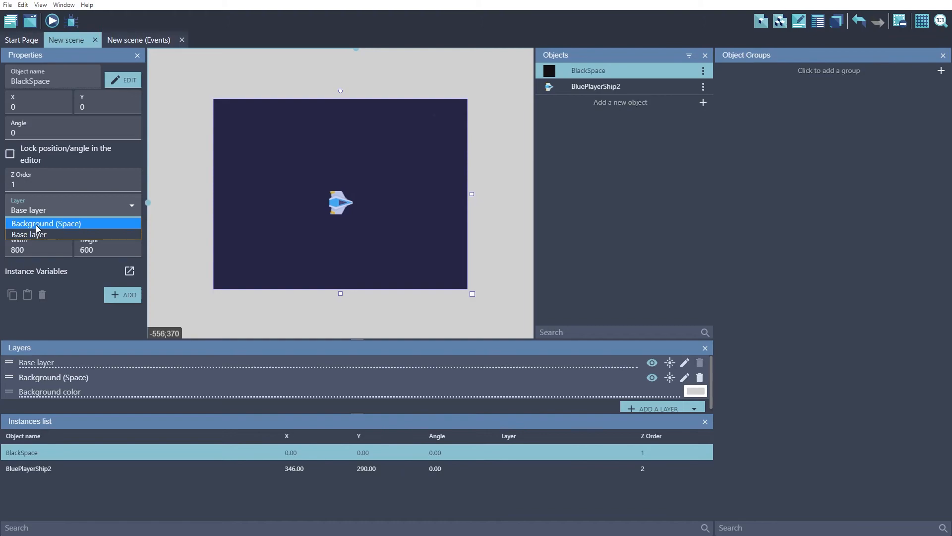
left_click(37, 223)
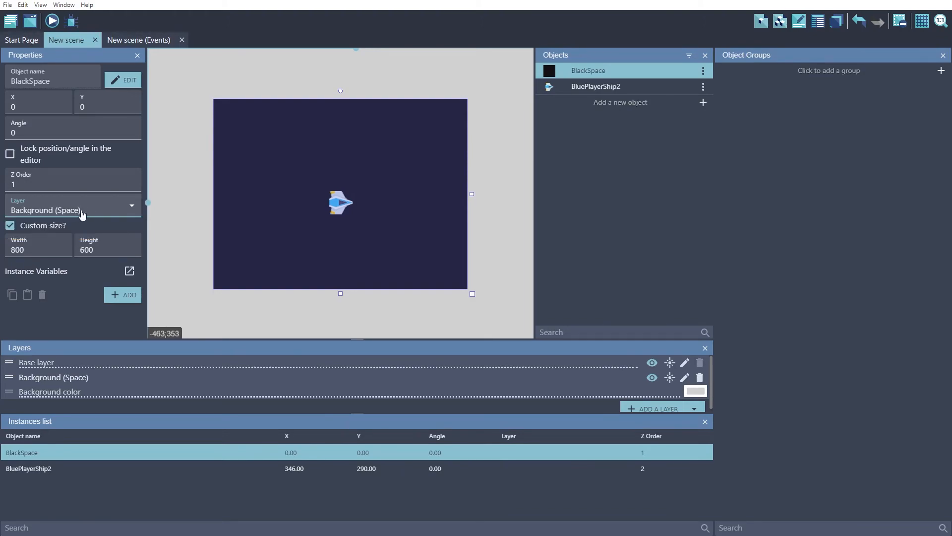
left_click(183, 195)
Lock the BlackSpace instance's position and angle in the editor, and test the lock by trying to move the background
left_click(246, 188)
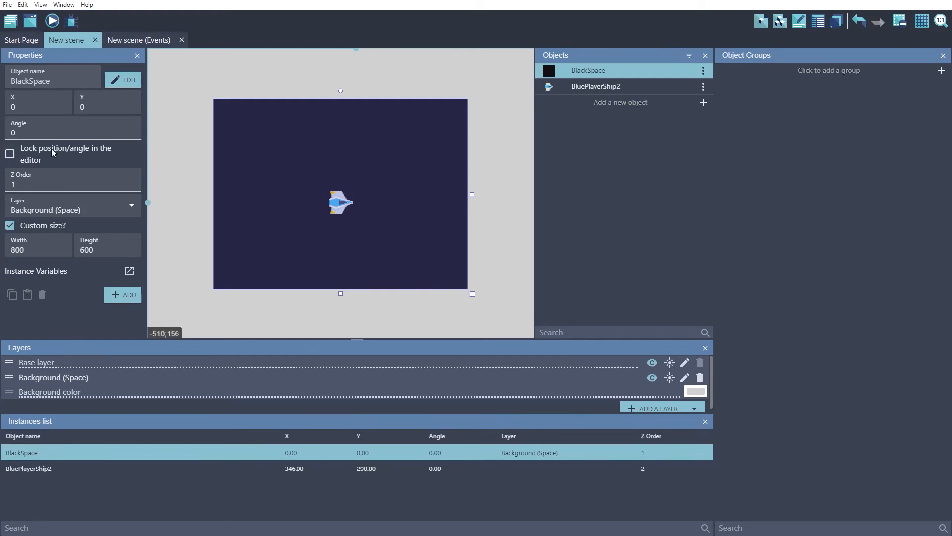
left_click(10, 154)
left_click(219, 185)
left_click_drag(270, 157, 297, 203)
left_click_drag(249, 144, 231, 140)
left_click_drag(259, 88, 289, 225)
left_click_drag(200, 67, 304, 193)
left_click_drag(289, 194, 260, 193)
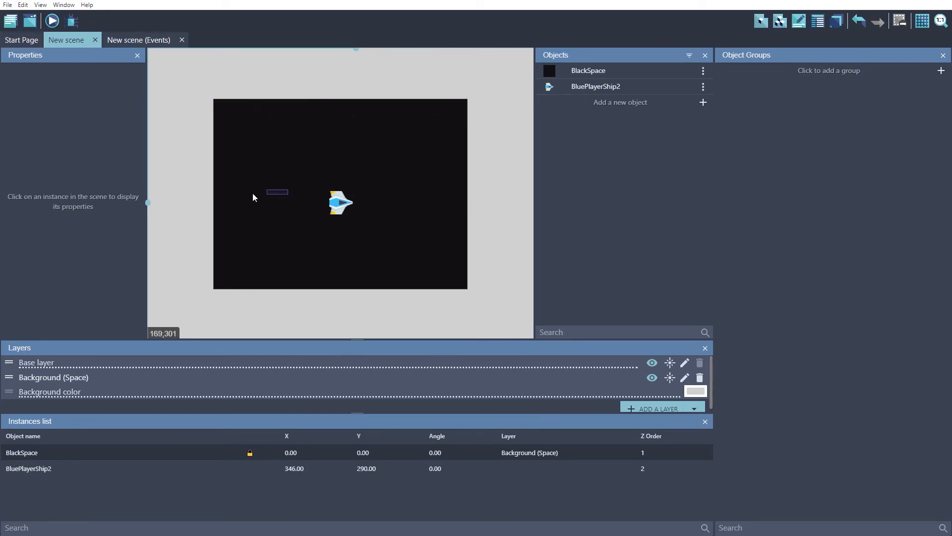
Move the BluePlayerShip2 instance to about X 334, Y 256 and test selecting it over the locked background
mouse_move(337, 203)
left_mouse_down()
mouse_move(338, 180)
mouse_move(332, 192)
left_mouse_up()
left_click_drag(288, 138, 429, 231)
left_click_drag(433, 233, 286, 158)
left_click(284, 156)
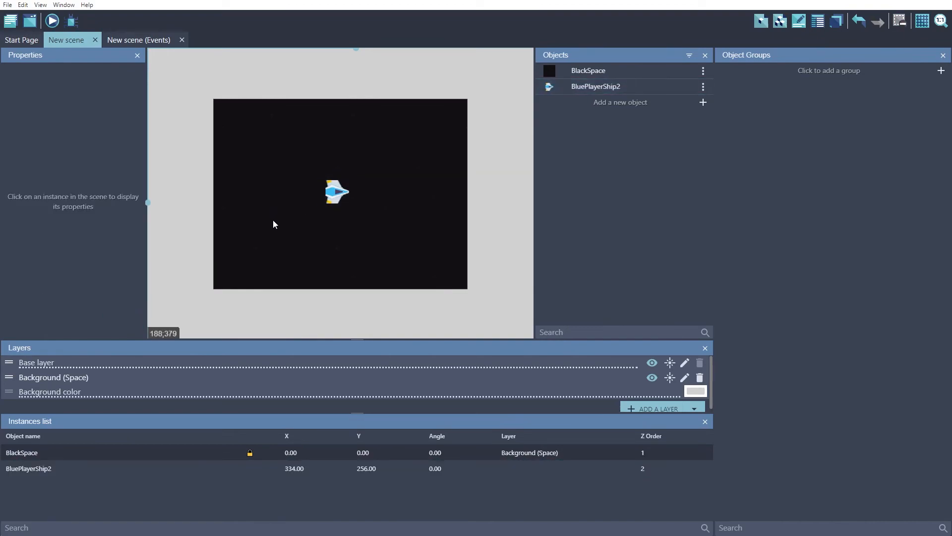
left_click(337, 193)
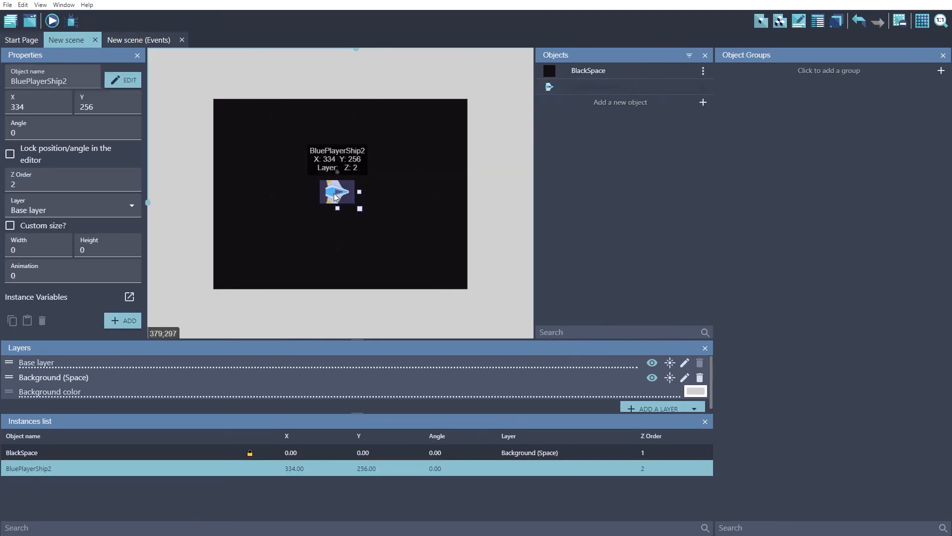
left_click(313, 229)
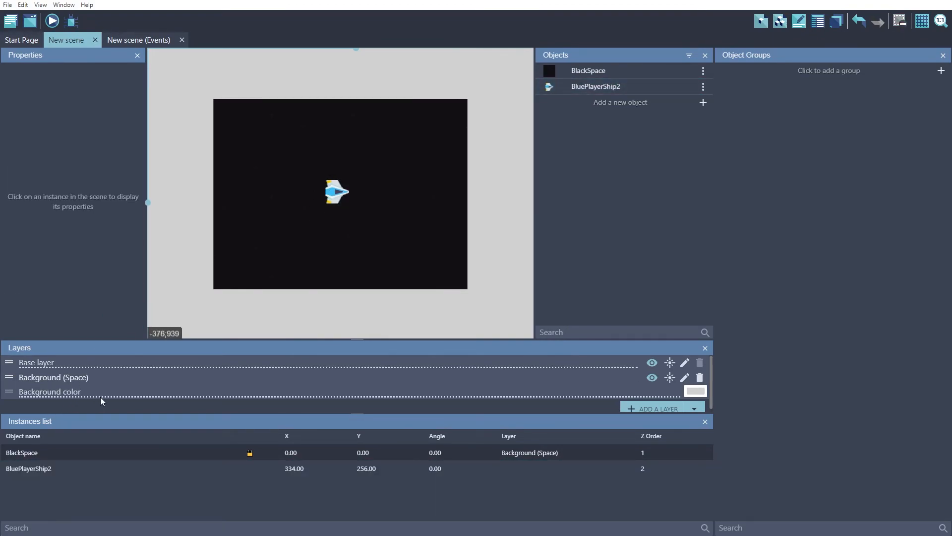
Select the locked BlackSpace instance through its entry among the scene's listed instances
left_click(31, 379)
left_click(245, 252)
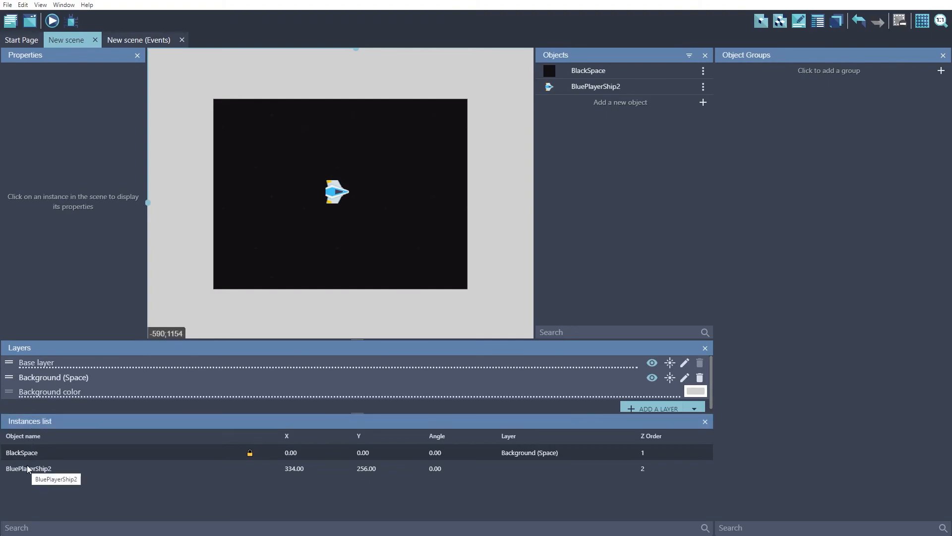
left_click(26, 451)
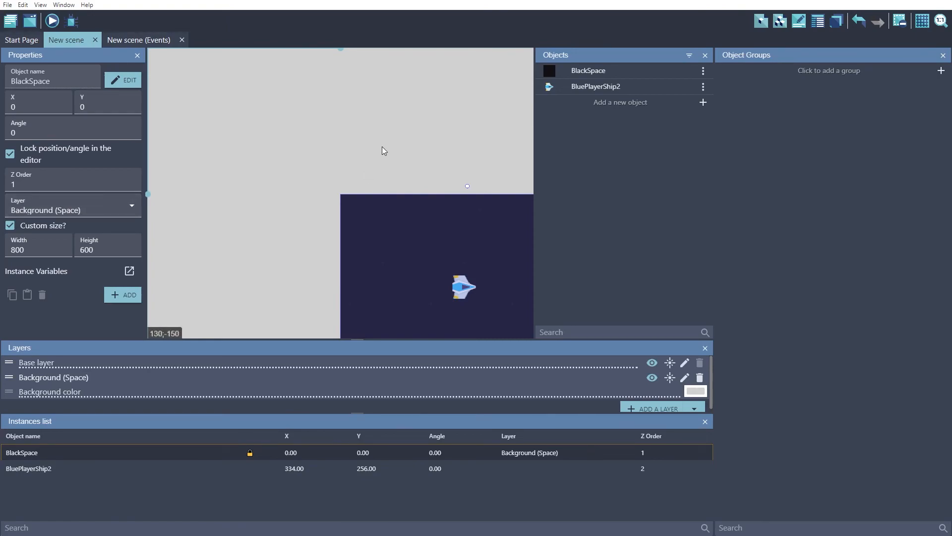
Preview the scene and steer the ship up, left, down and right against the background, and close the preview
left_click(260, 198)
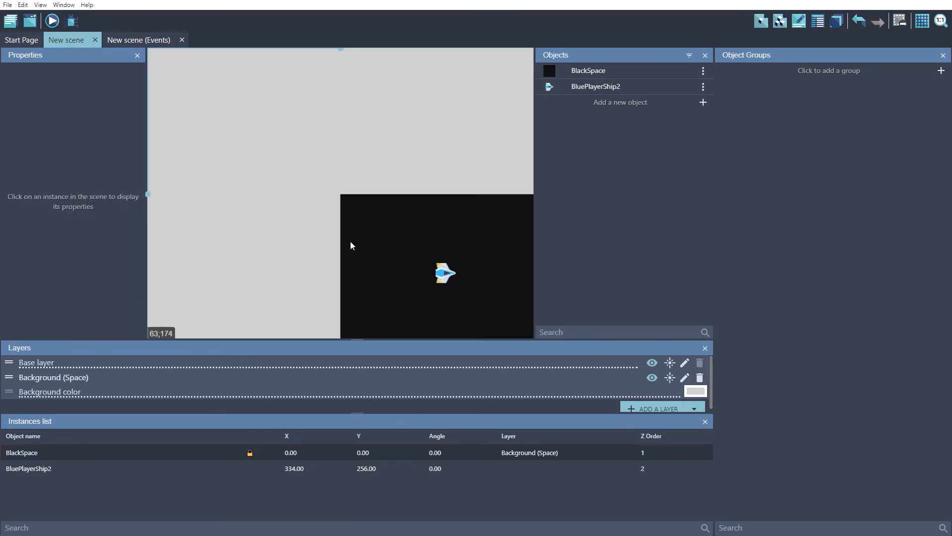
middle_click_drag(300, 244, 200, 156)
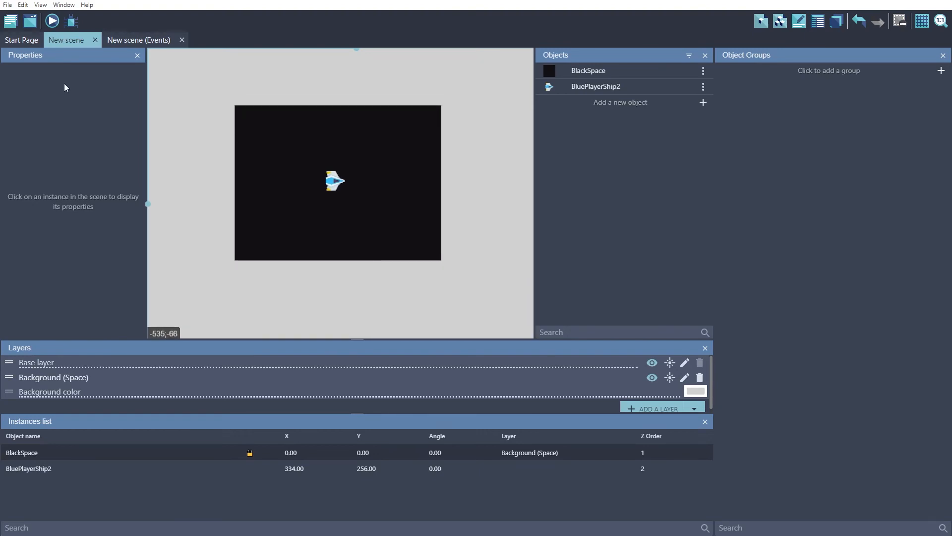
left_click(52, 21)
key("Up")
key("Left")
key("Down")
key("Right")
key("Up")
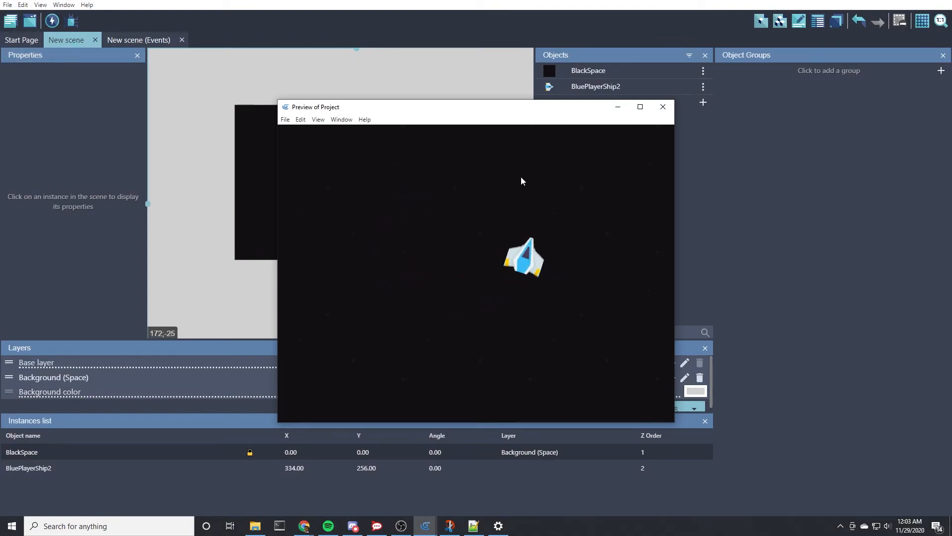
key("Left")
key("Down")
key("Right")
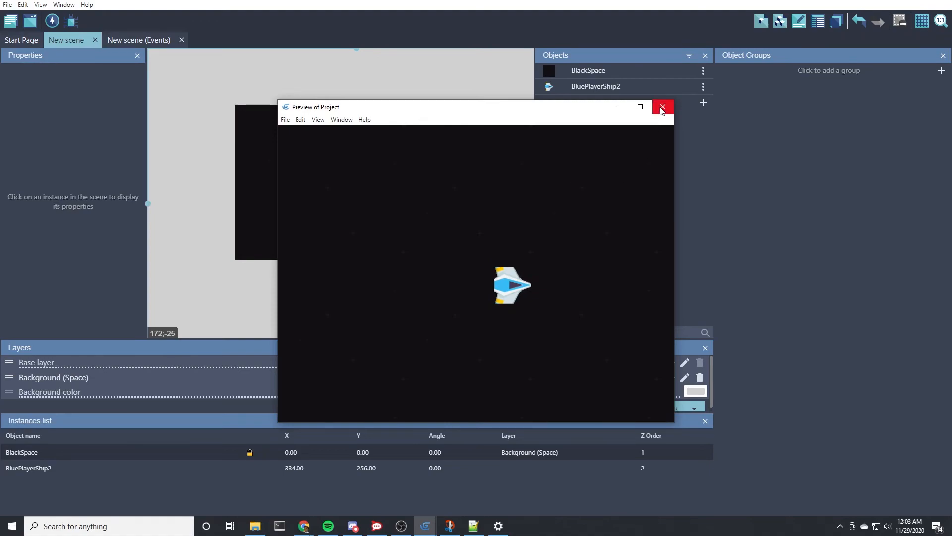
left_click(662, 108)
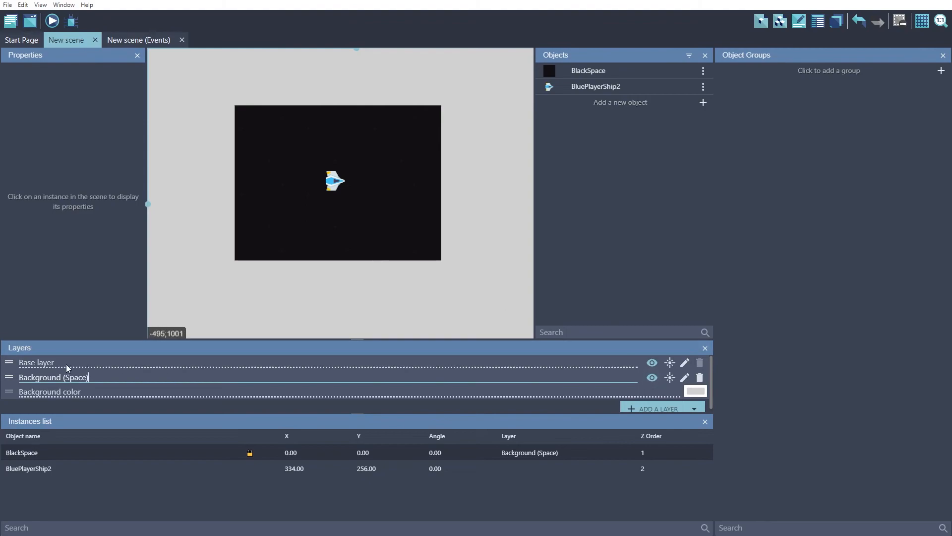
Select the BluePlayerShip2 instance in the scene, and run the preview again to check the ship's movement over the background
left_click(588, 88)
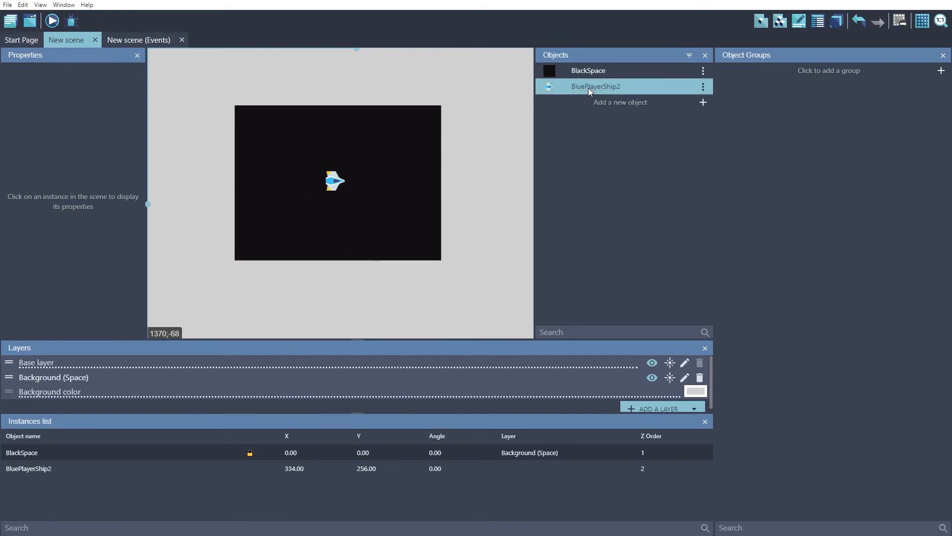
left_click(583, 70)
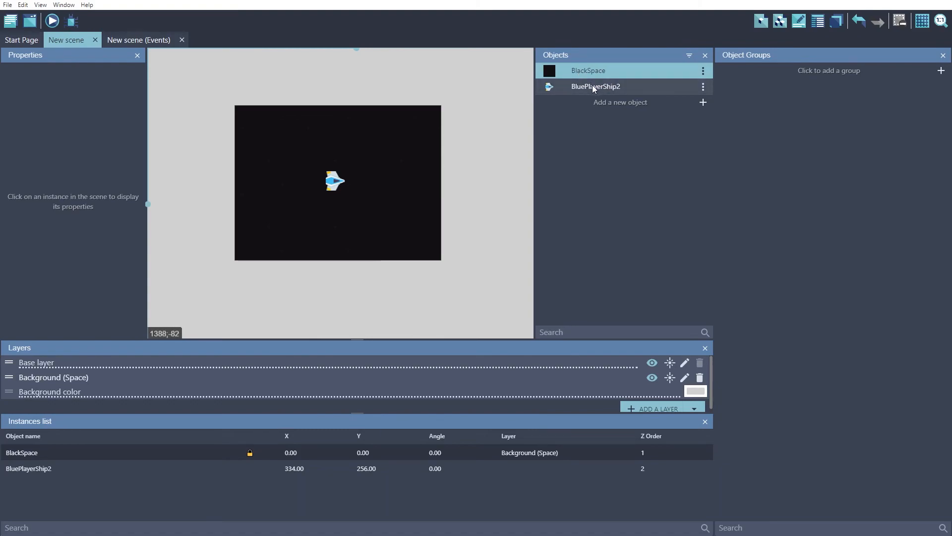
left_click(333, 181)
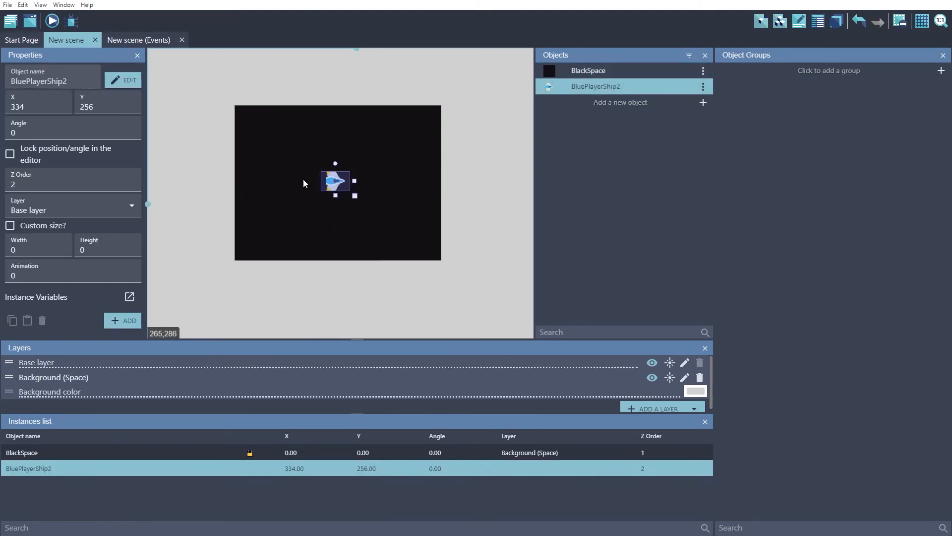
left_click(52, 21)
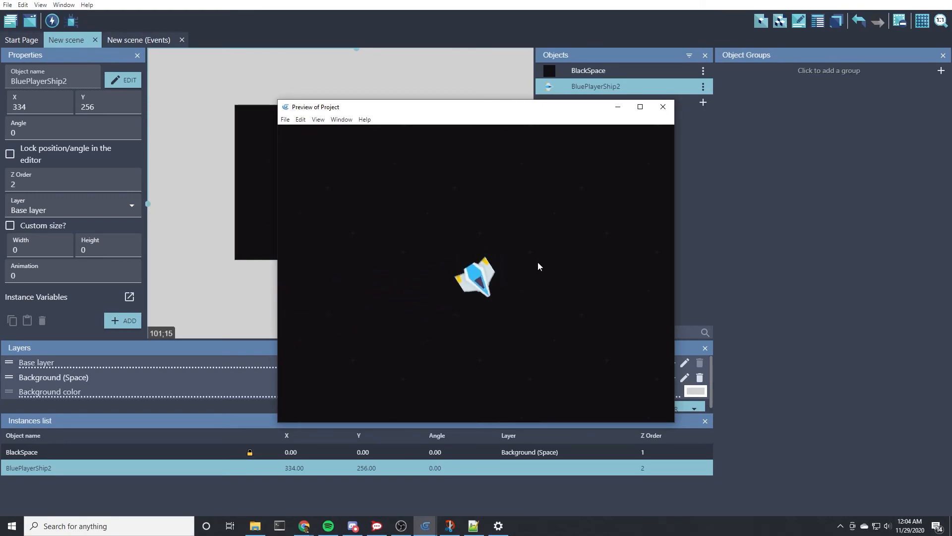
left_click(662, 107)
Add an empty event to the scene's events sheet, leaving it without a condition
left_click(135, 39)
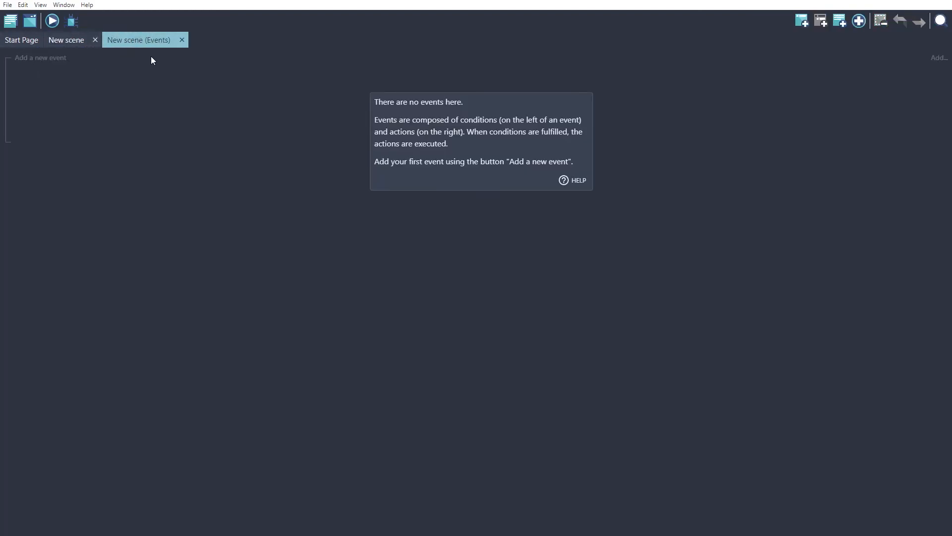
left_click(44, 58)
left_click(40, 54)
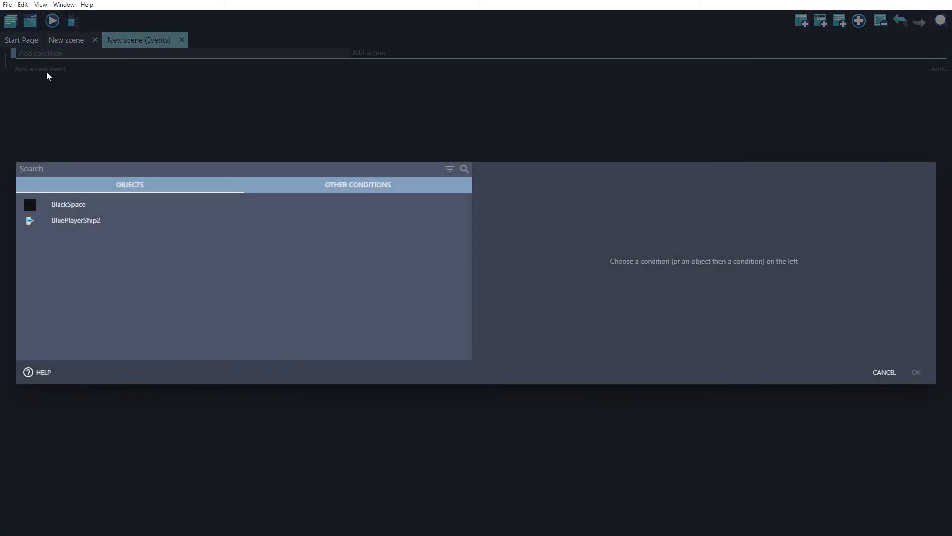
left_click(878, 373)
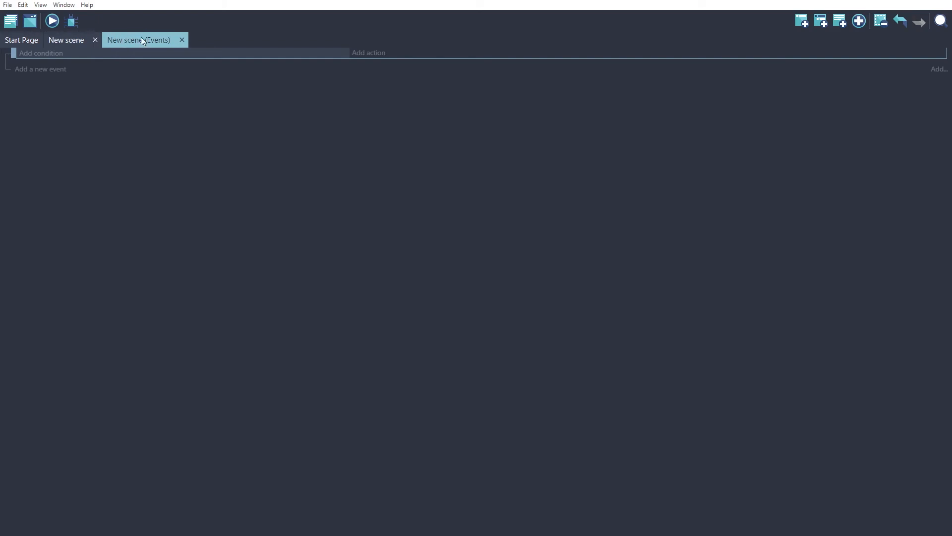
left_click(72, 41)
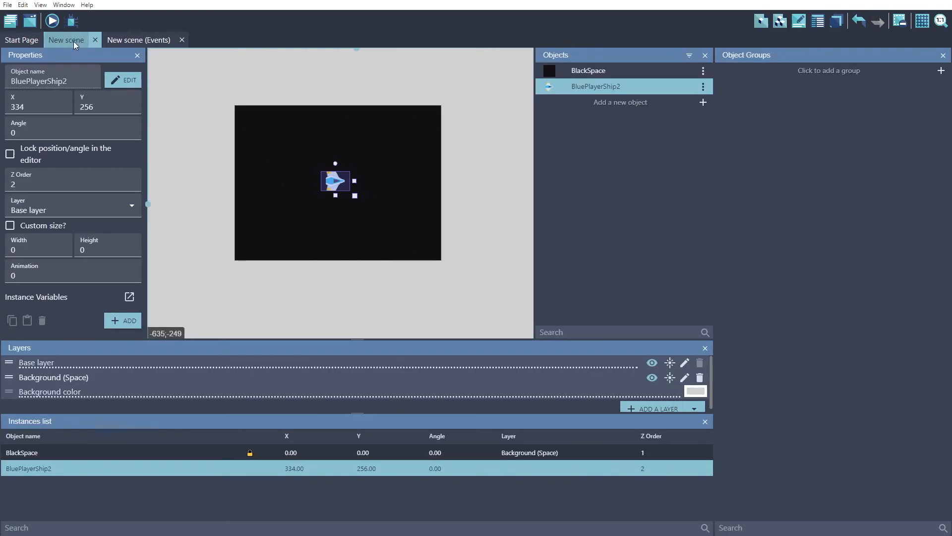
left_click(127, 40)
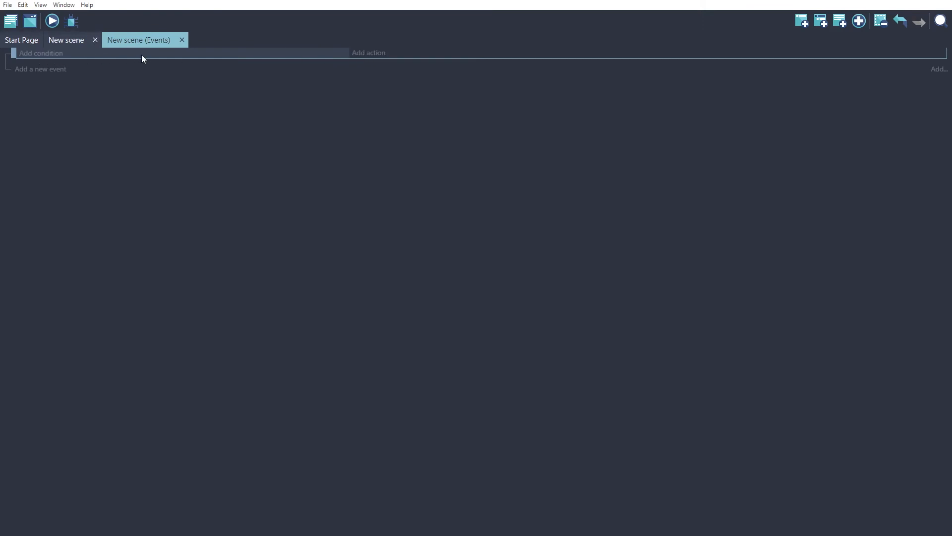
Add a "Center the camera on an object" action for BluePlayerShip2 to the event, leaving the layer and camera number empty
left_click(371, 56)
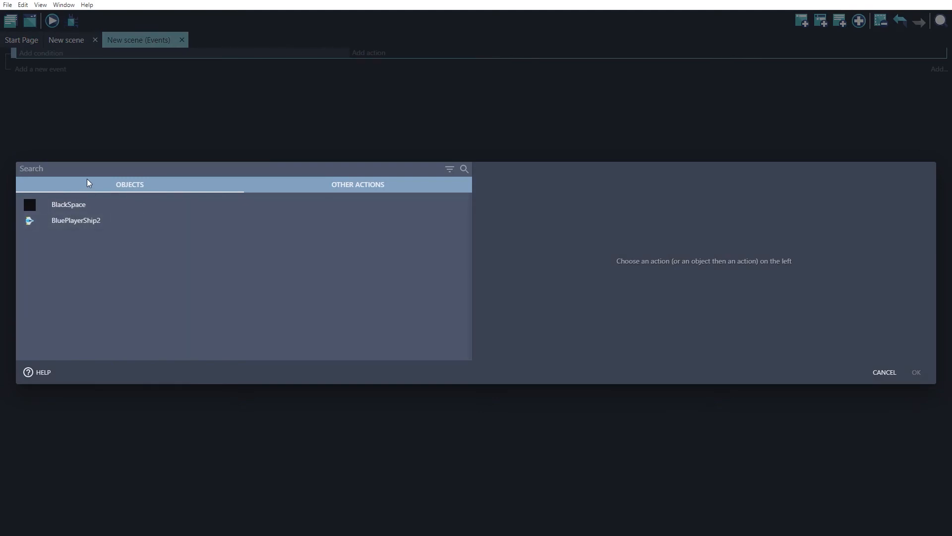
left_click(360, 59)
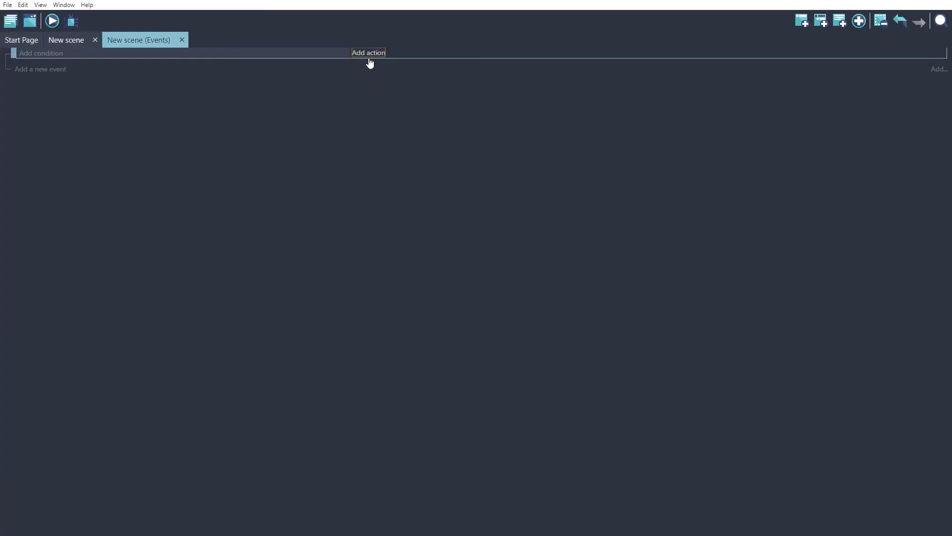
left_click(368, 57)
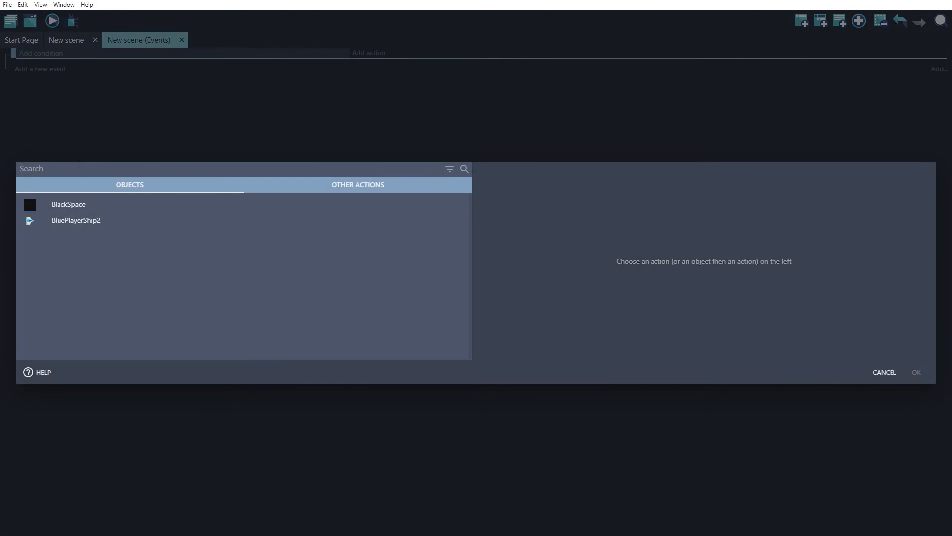
type("cam")
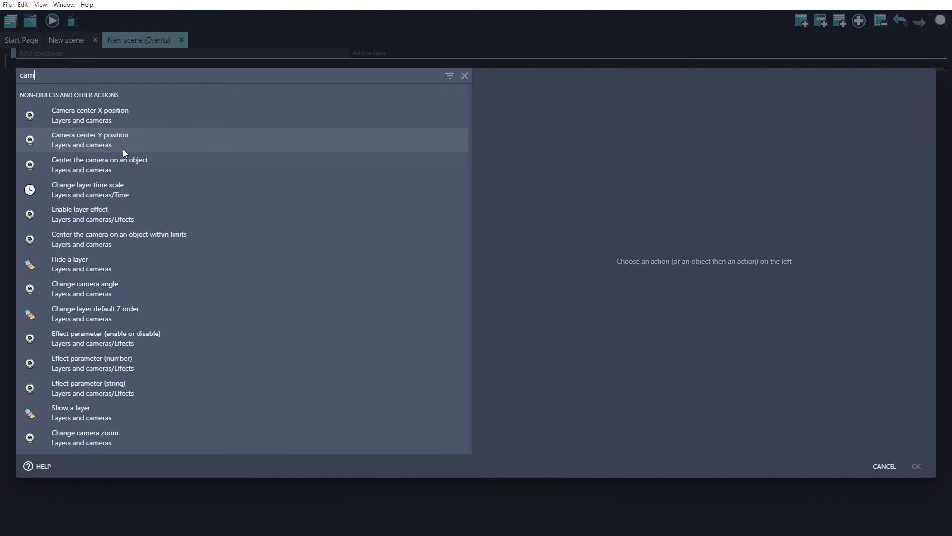
left_click(113, 165)
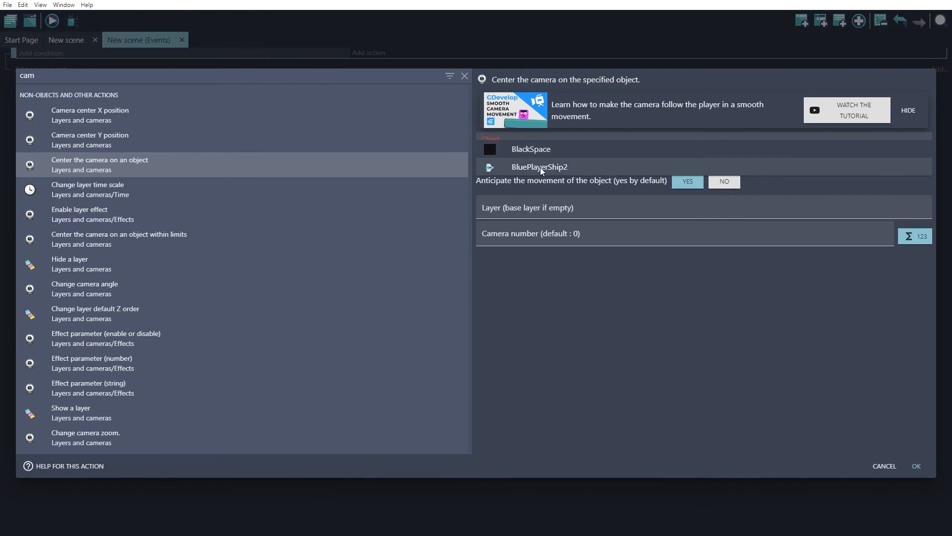
left_click(539, 168)
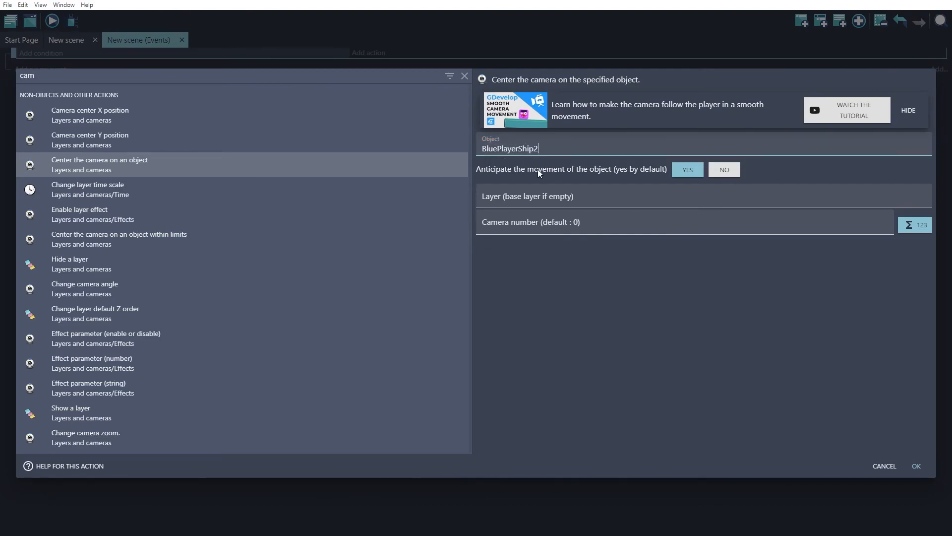
left_click(579, 279)
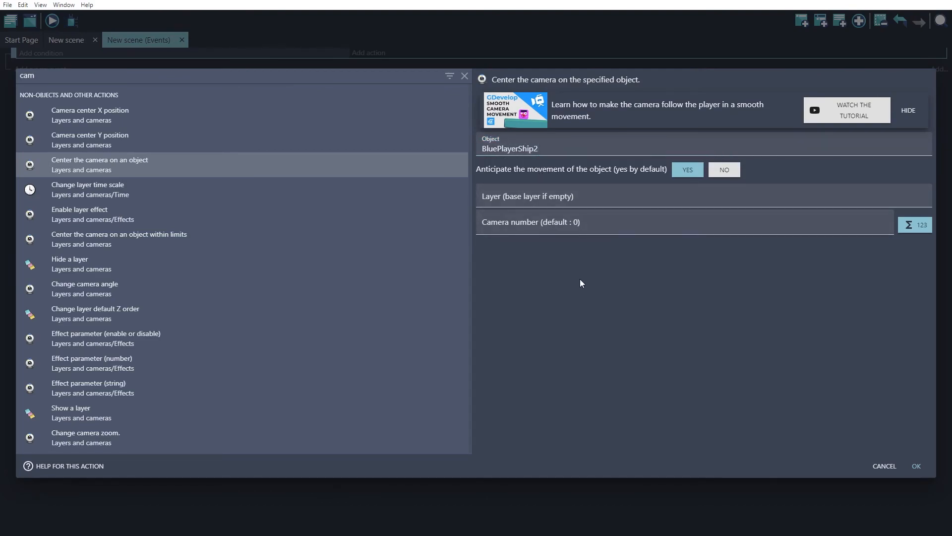
left_click(916, 466)
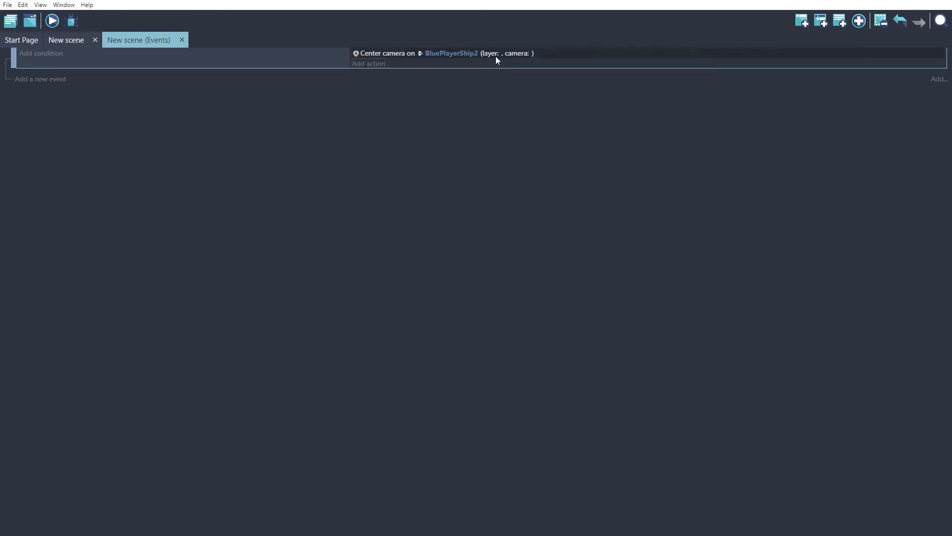
Preview the scene in a maximized window to test the camera following the ship, and close the preview
left_click(51, 22)
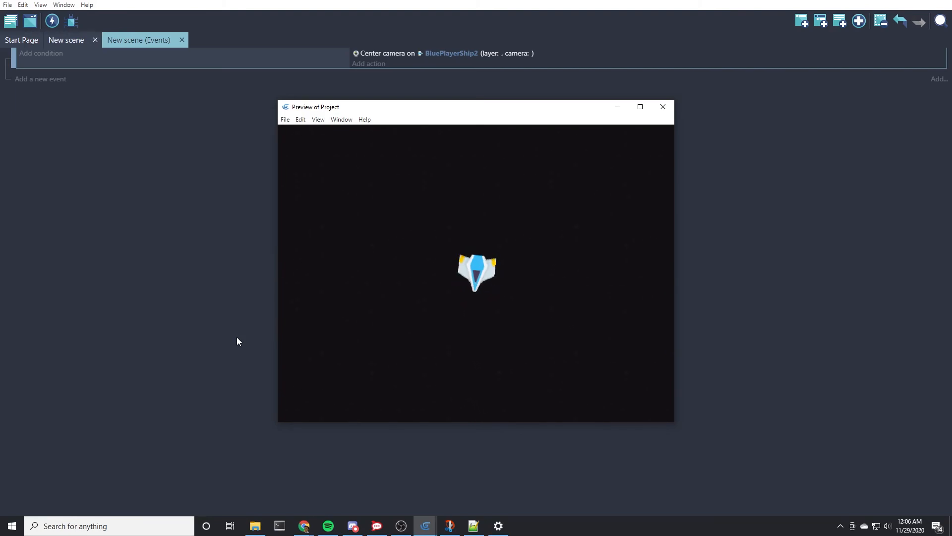
left_click(640, 108)
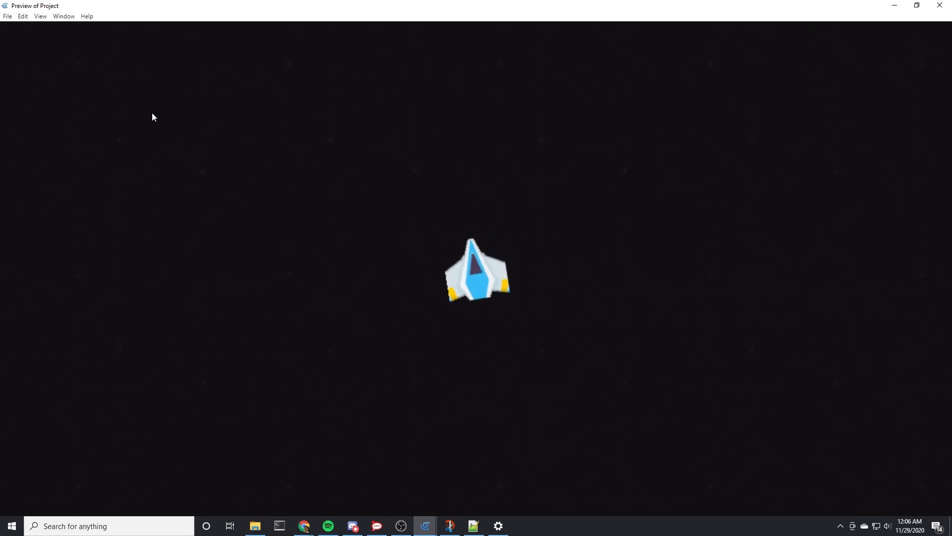
left_click(940, 6)
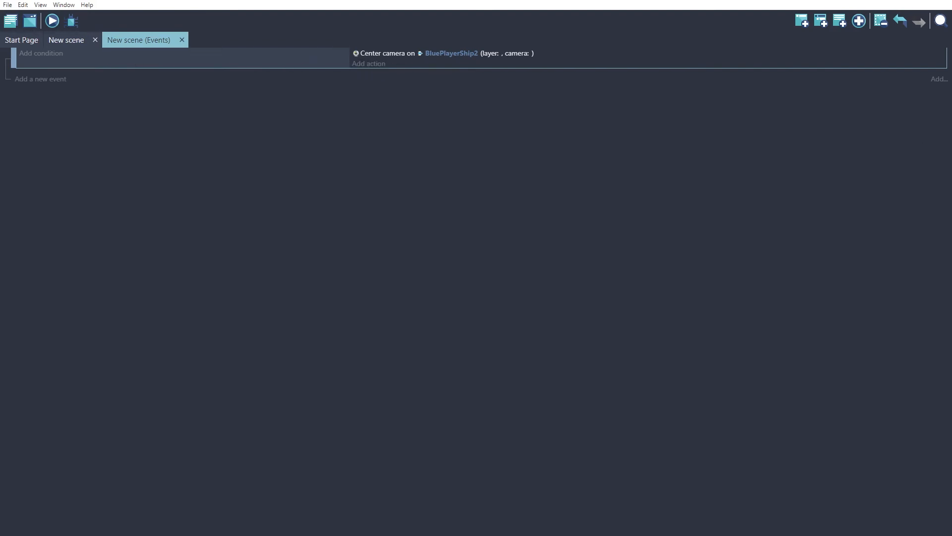
Add the Swimming enemy object to the scene's objects from the Enemies category of the asset store's Abstract Platformer Pack
left_click(74, 42)
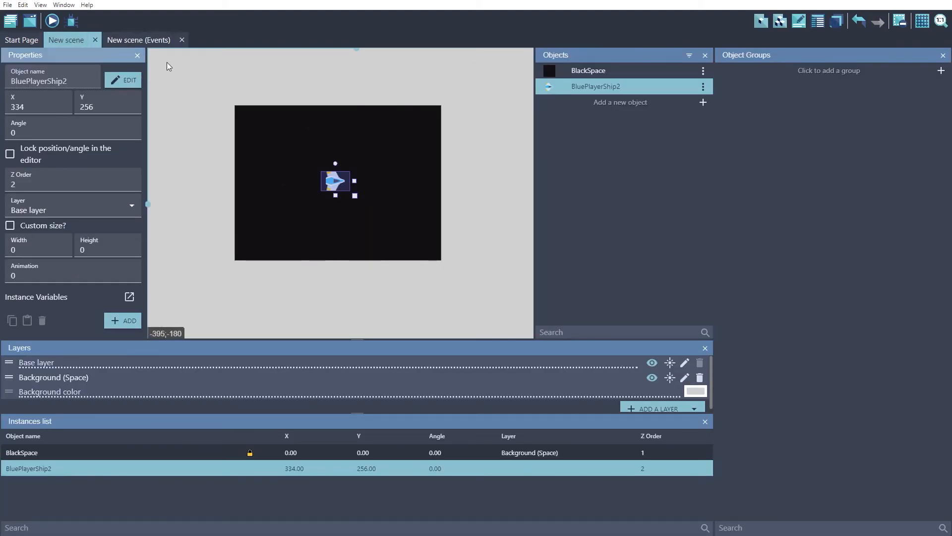
left_click(613, 101)
double_click(251, 125)
key("BackSpace")
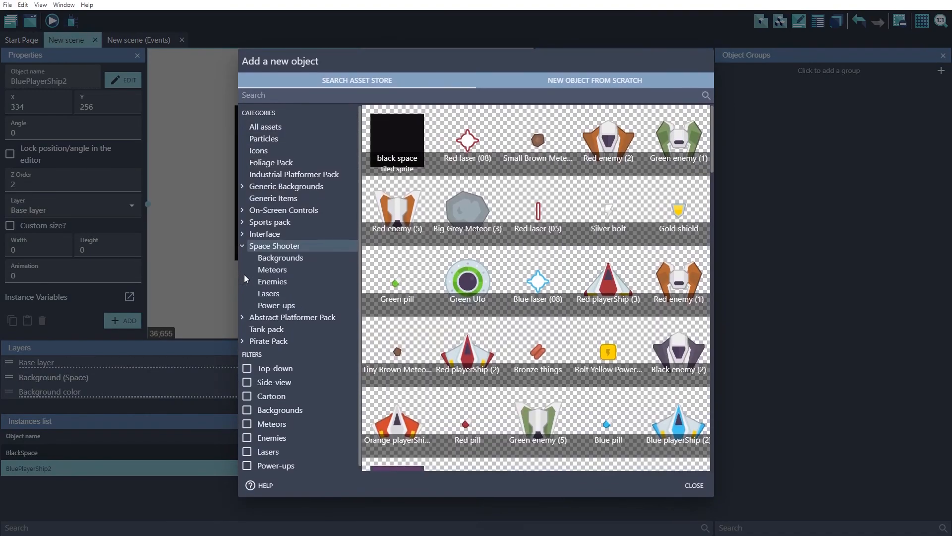
left_click(253, 275)
left_click(272, 281)
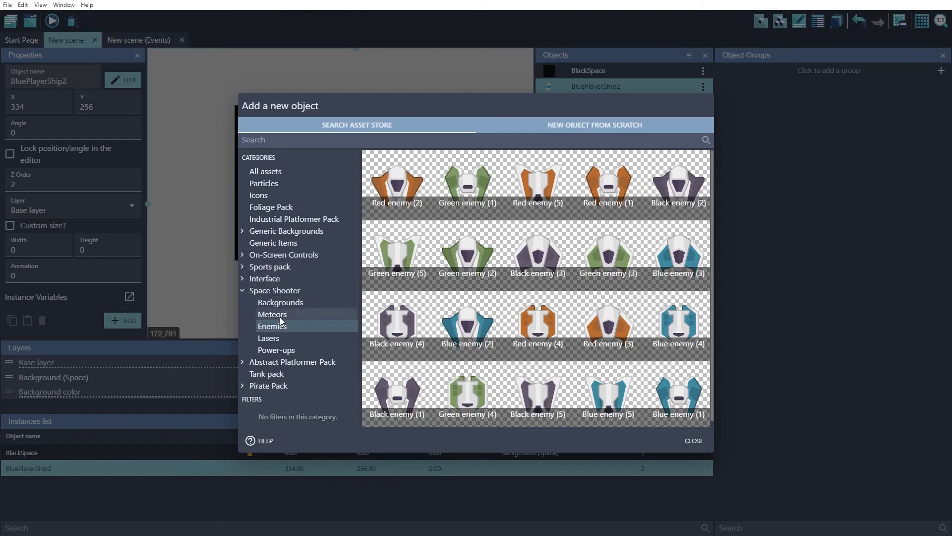
scroll(557, 335, "down", 1)
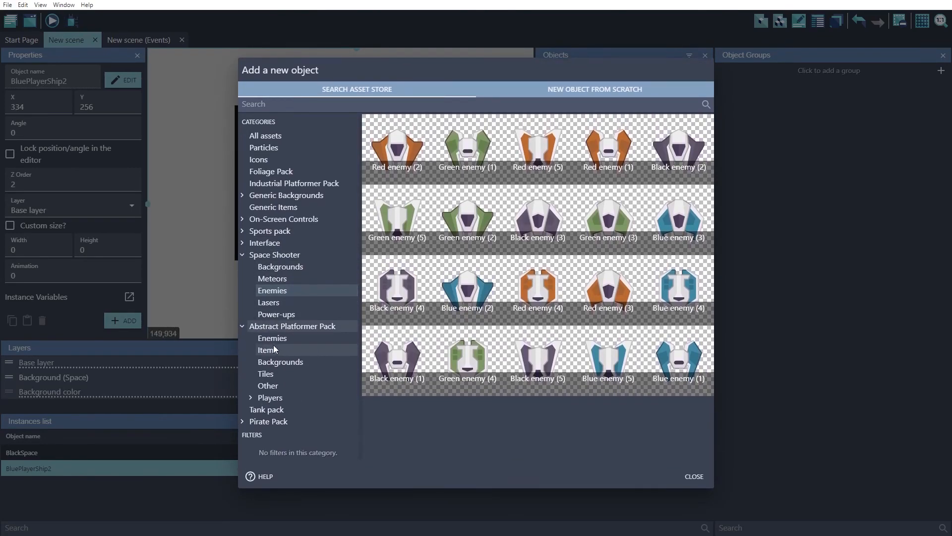
left_click(272, 341)
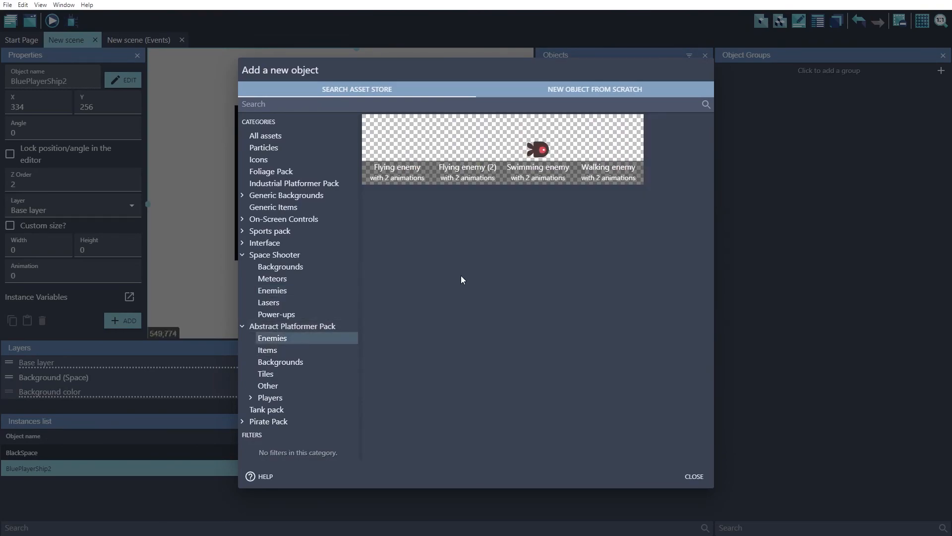
left_click(537, 154)
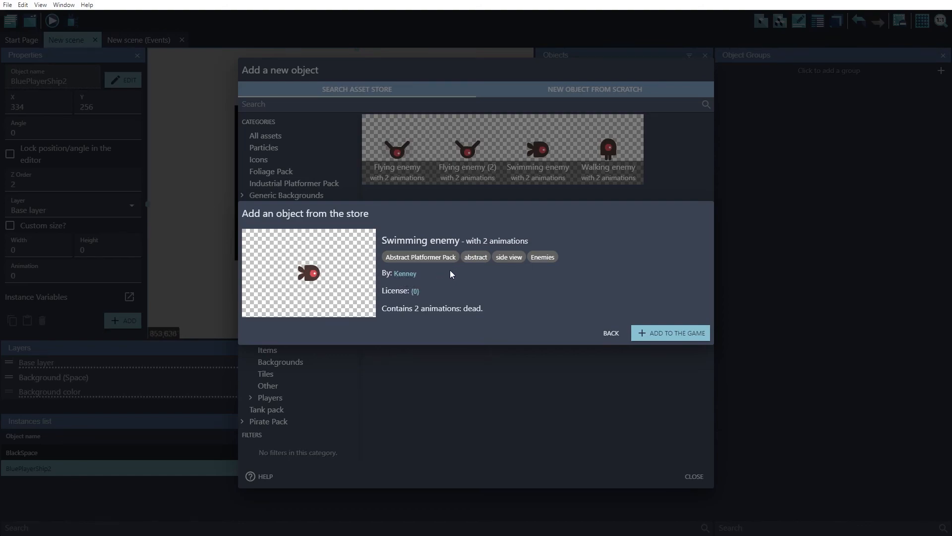
left_click(663, 334)
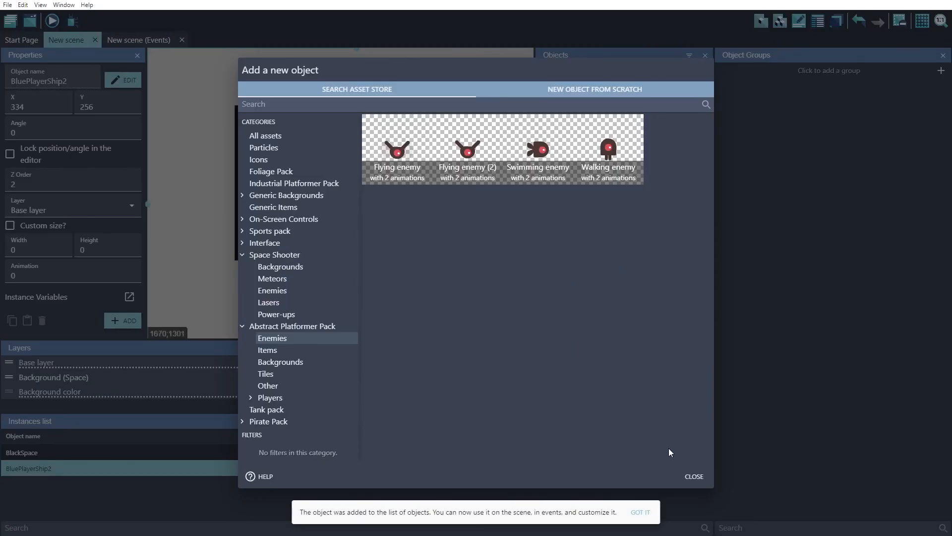
left_click(690, 476)
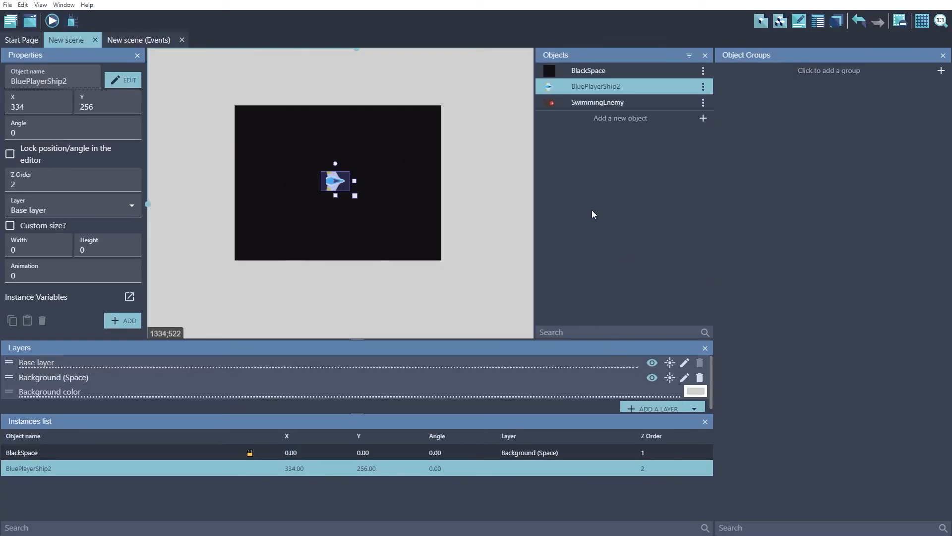
Place a SwimmingEnemy instance in front of the ship at about X 536, Y 284, and preview the scene
left_click_drag(590, 104, 379, 180)
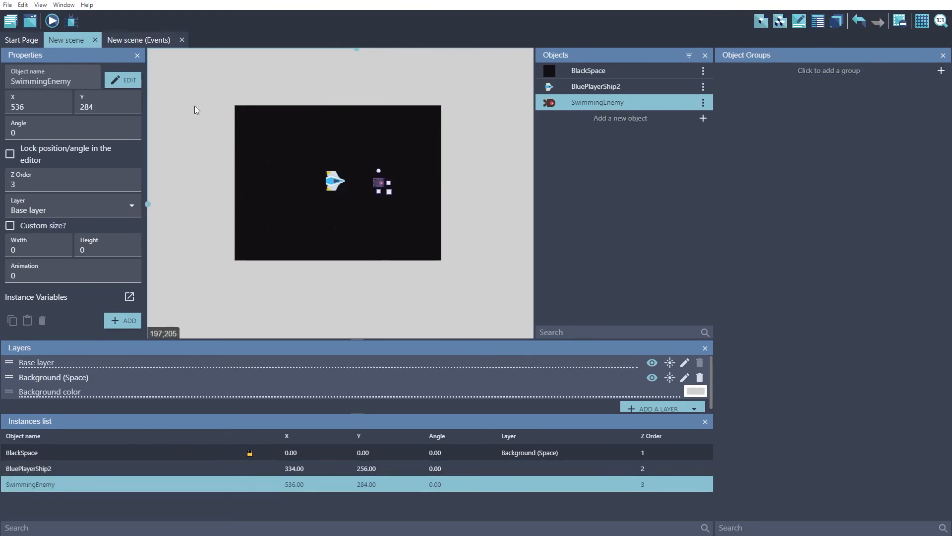
left_click(52, 21)
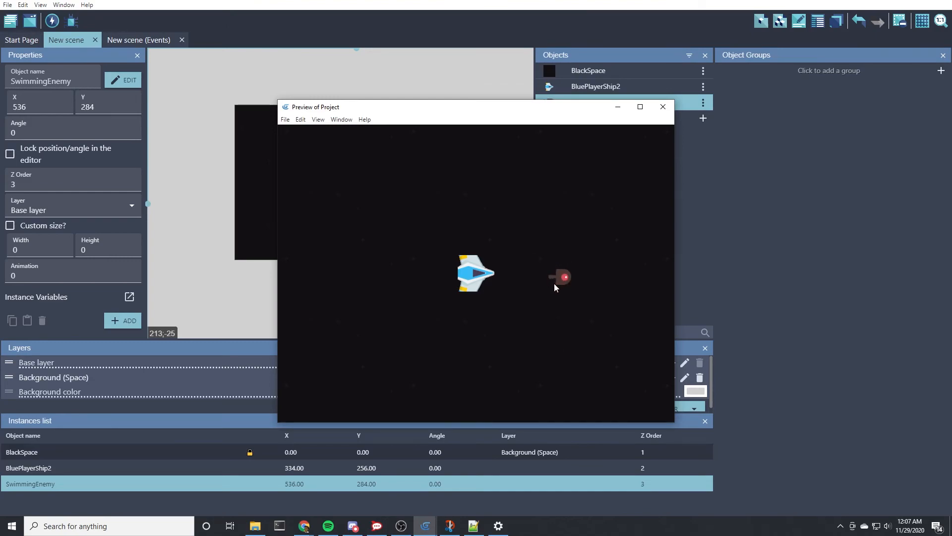
Set the time between frames of SwimmingEnemy's Animation #0 to 0.1 and check the animation in a scene preview
left_click(663, 107)
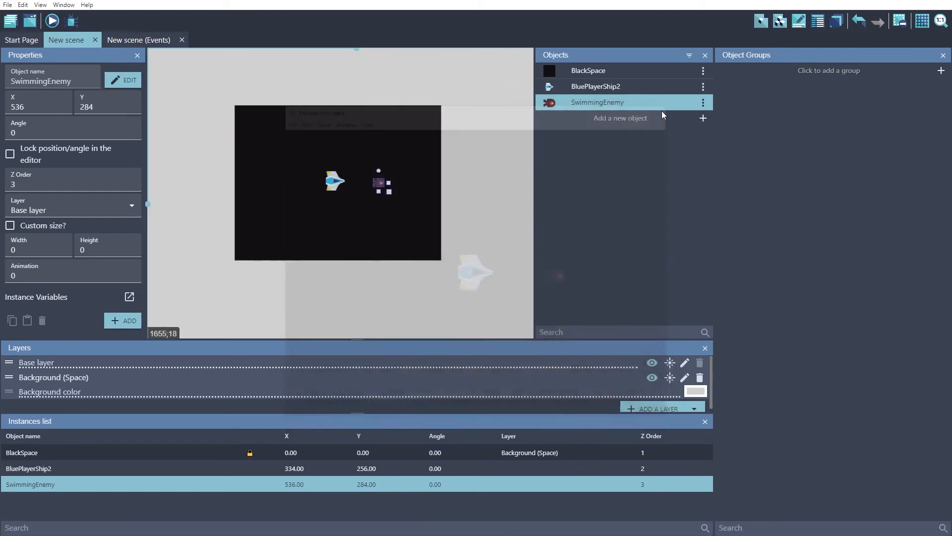
double_click(585, 102)
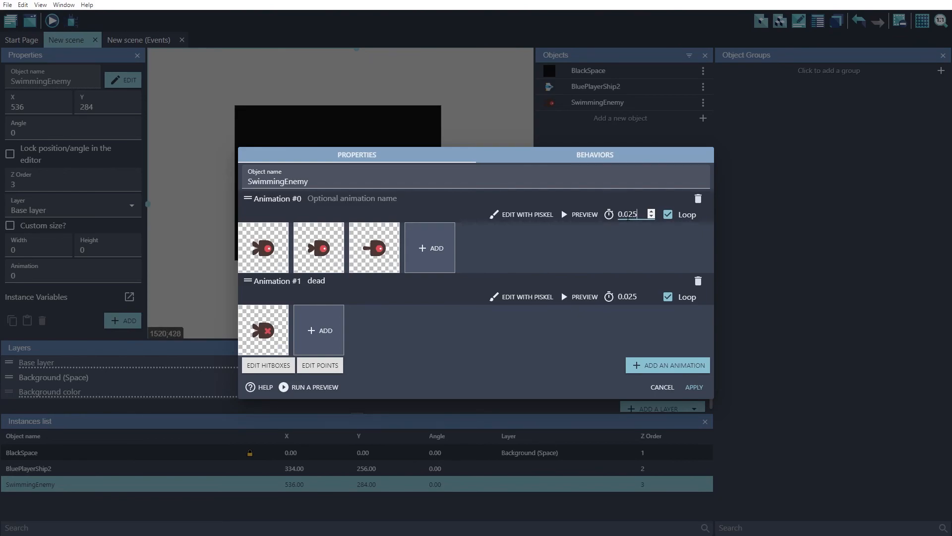
left_click_drag(624, 217, 633, 215)
type("1")
left_click(637, 241)
left_click(693, 387)
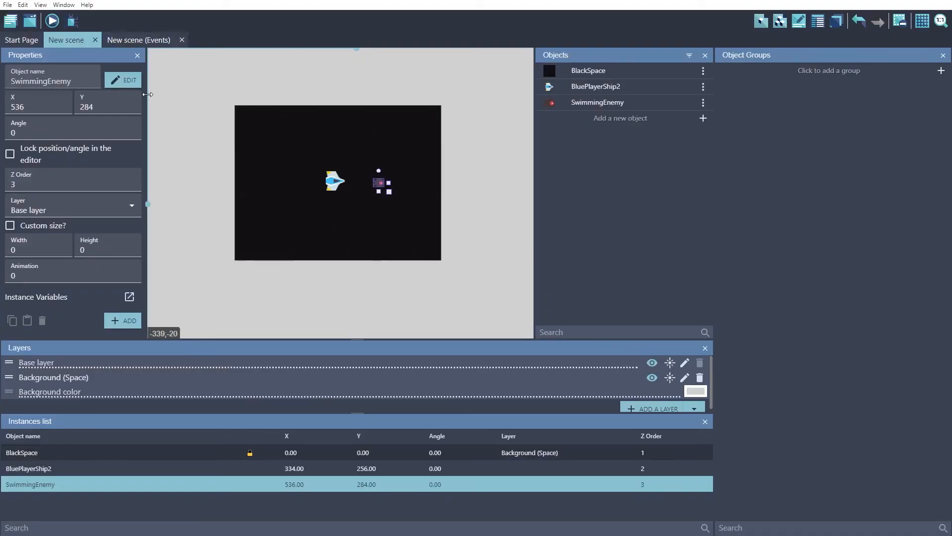
left_click(52, 20)
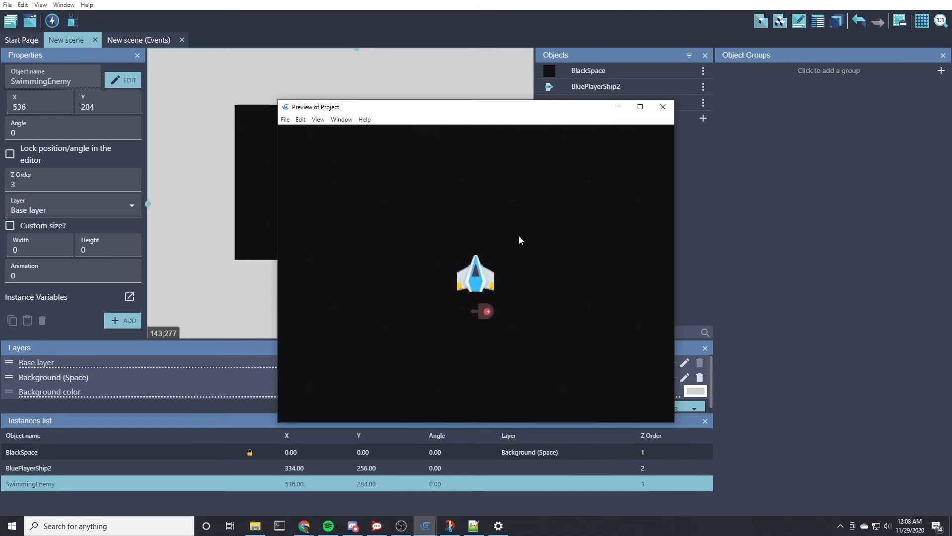
left_click(663, 110)
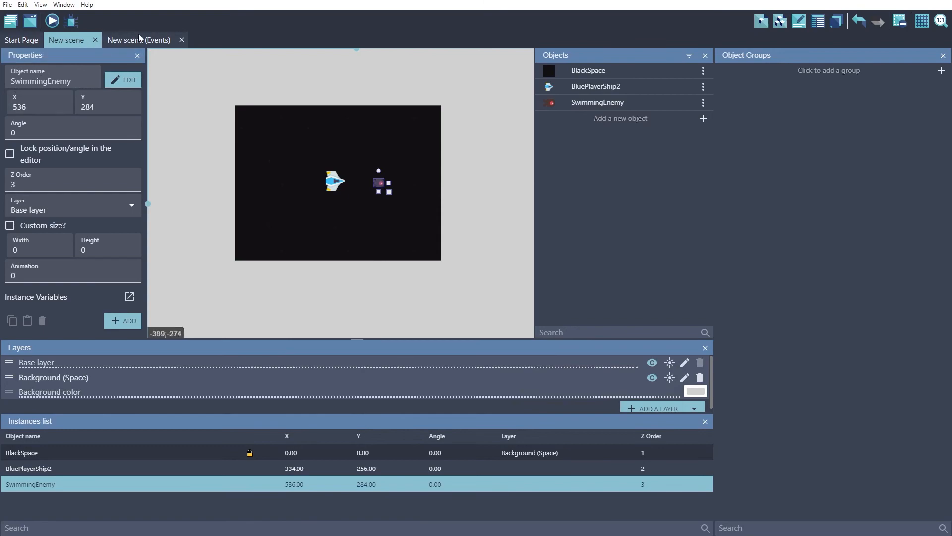
Add the Pathfinding behavior to the SwimmingEnemy object with its default settings, and deselect the enemy instance in the scene
double_click(594, 103)
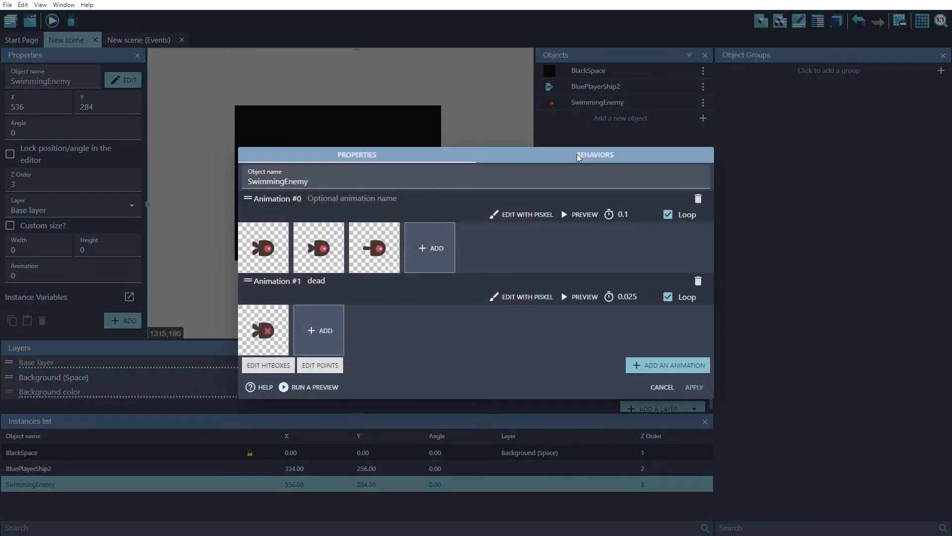
left_click(595, 155)
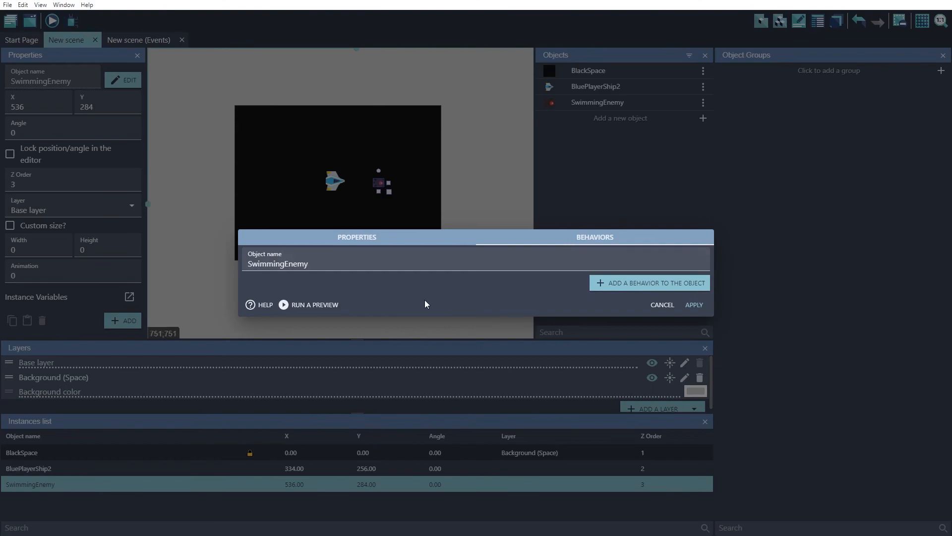
left_click(633, 284)
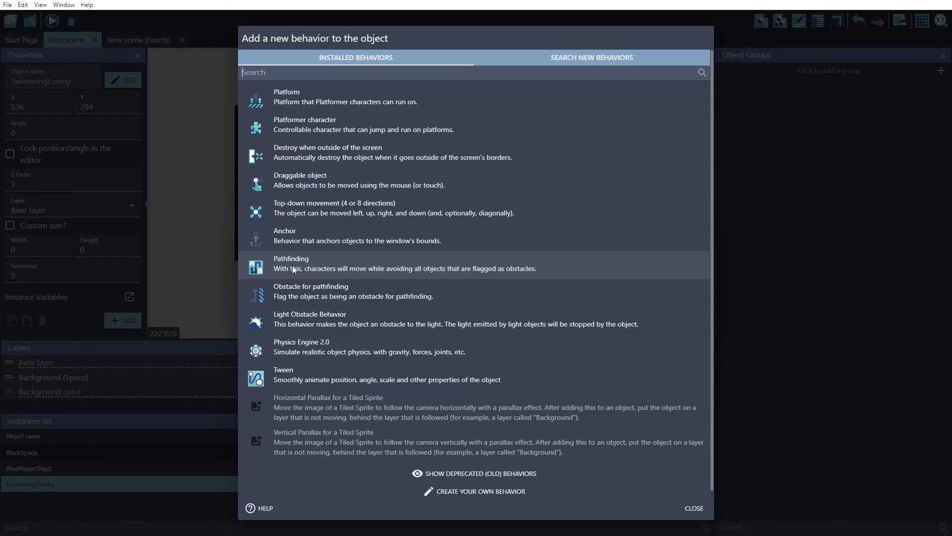
left_click(348, 267)
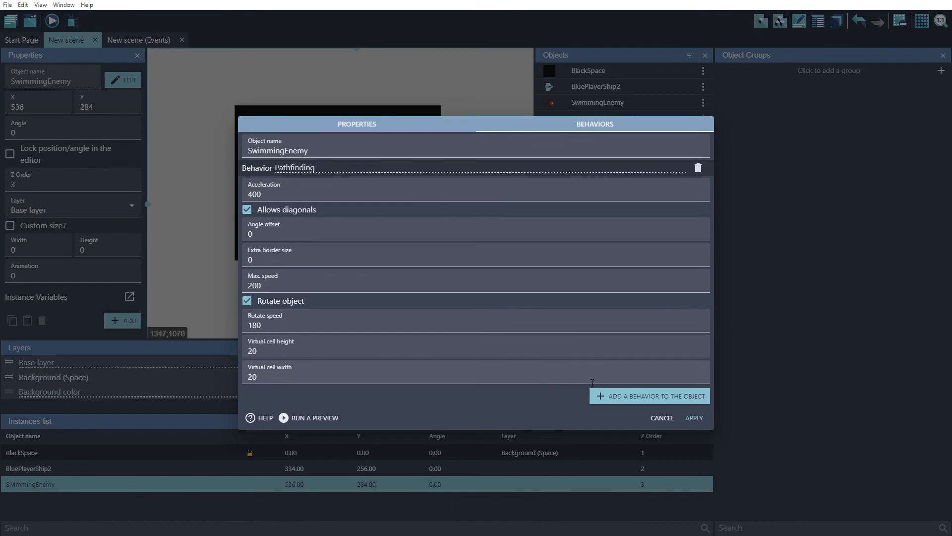
left_click(694, 418)
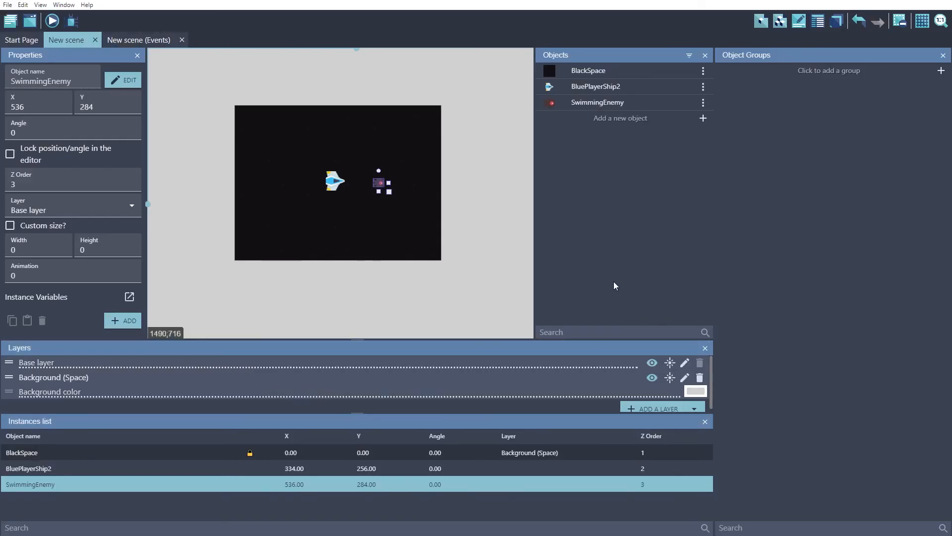
left_click(390, 219)
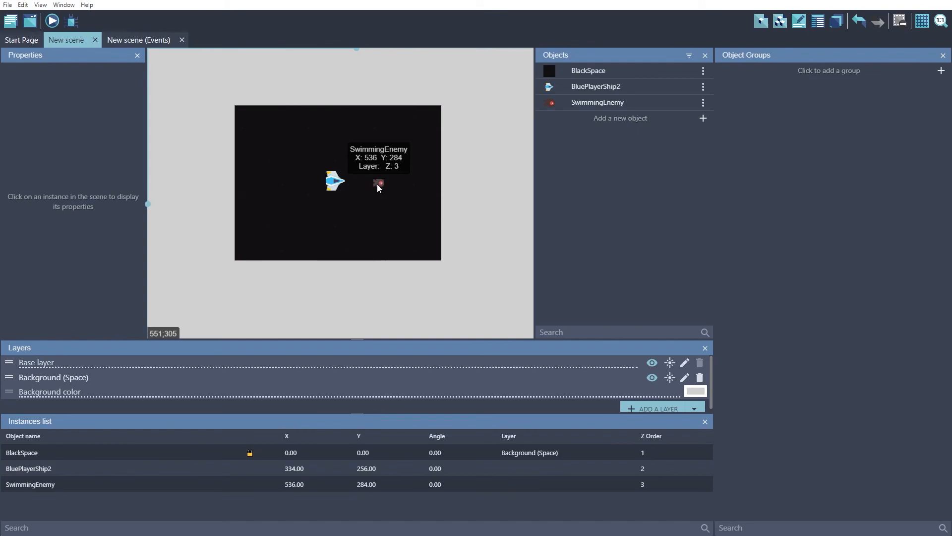
Add a second event to the scene's events with SwimmingEnemy's pathfinding "Move to a position" as its action
left_click(138, 39)
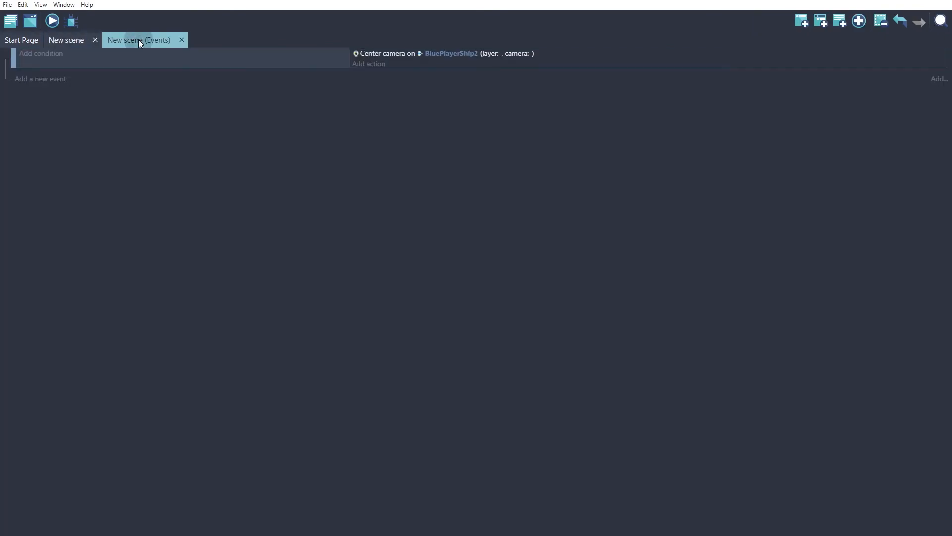
left_click(49, 81)
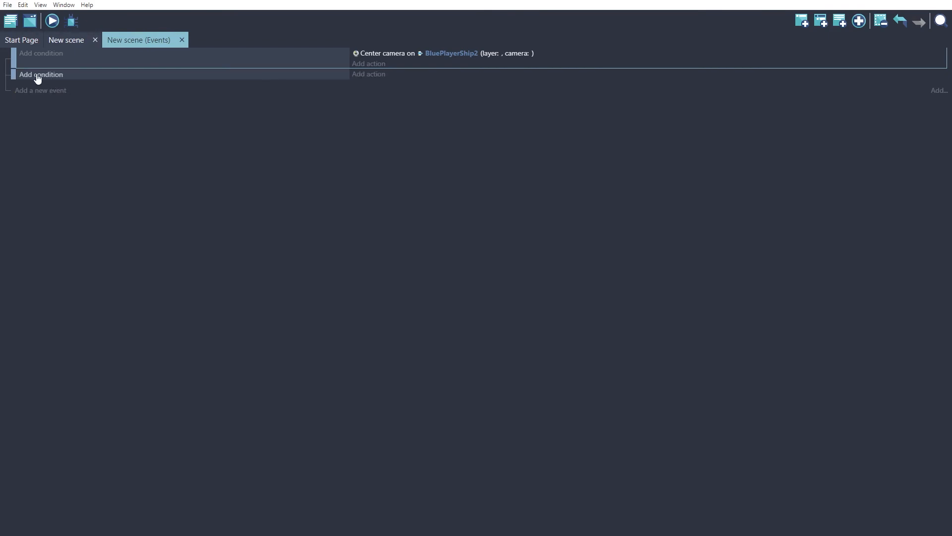
left_click(368, 74)
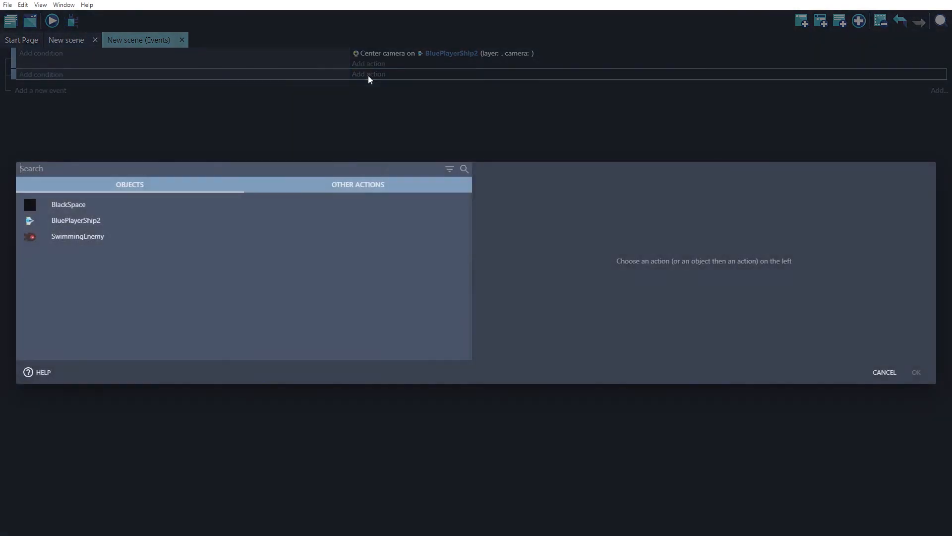
left_click(74, 237)
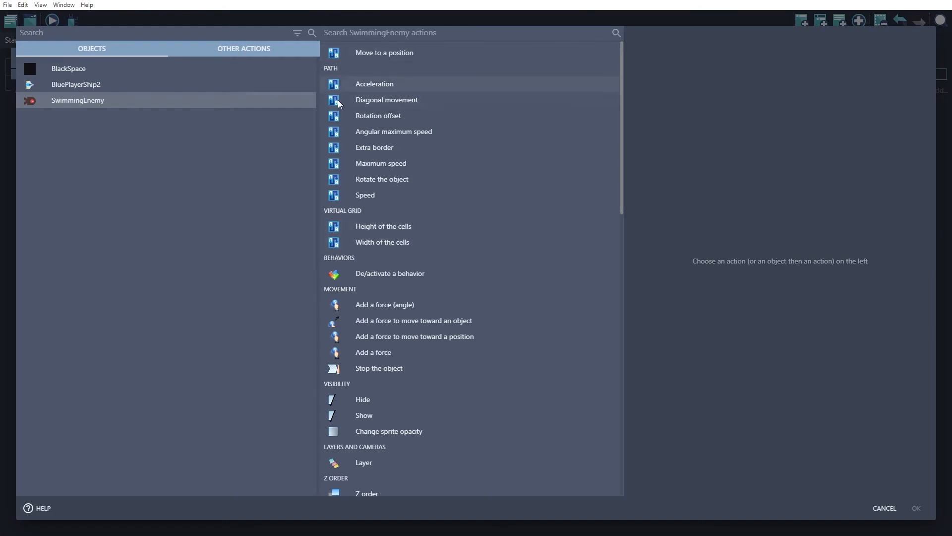
scroll(346, 173, "down", 2)
scroll(343, 155, "up", 2)
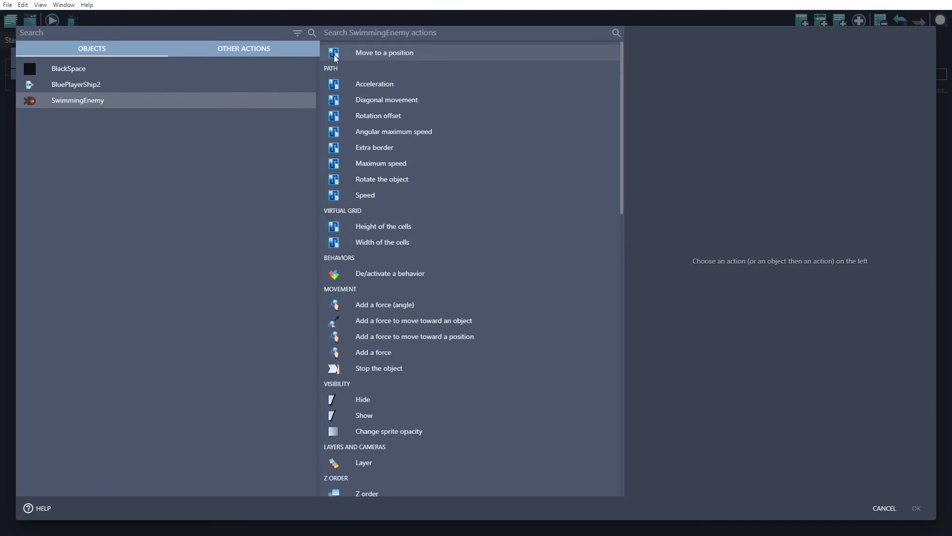
left_click(432, 52)
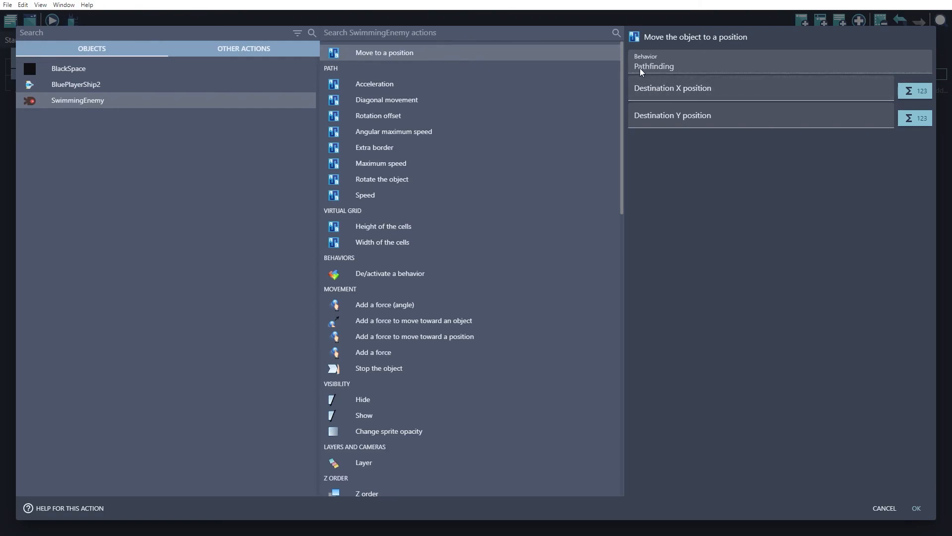
Set the move action's Destination X position to the expression SwimmingEnemy.X()
left_click(751, 93)
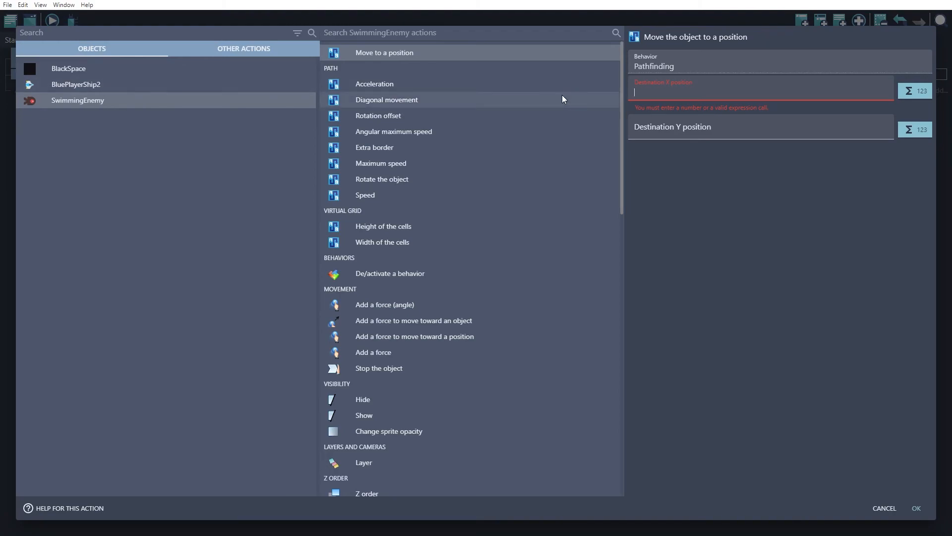
type("Swi")
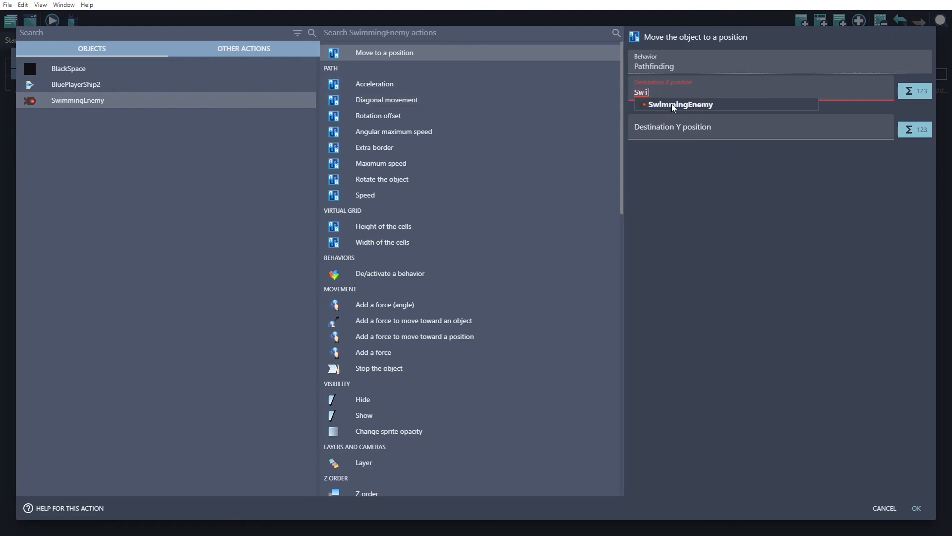
left_click(671, 103)
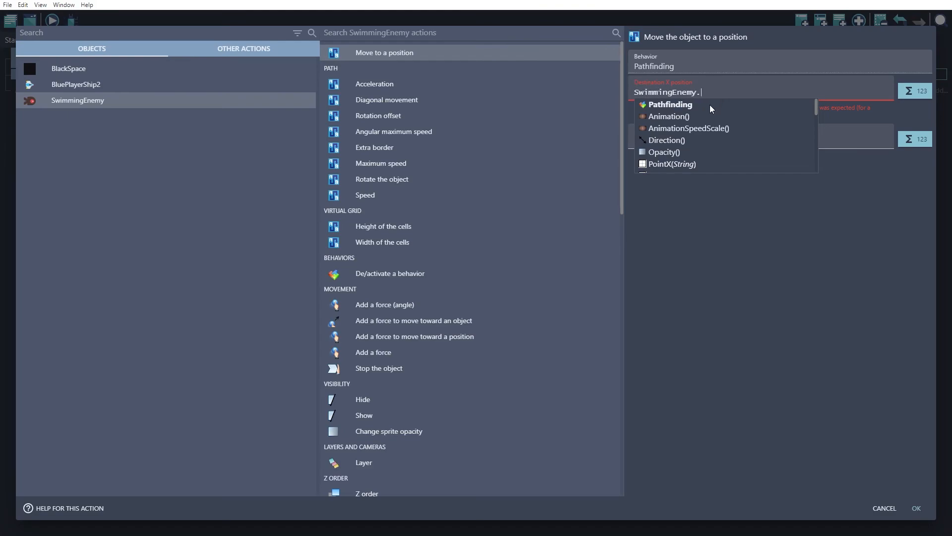
scroll(714, 129, "down", 2)
scroll(692, 137, "down", 6)
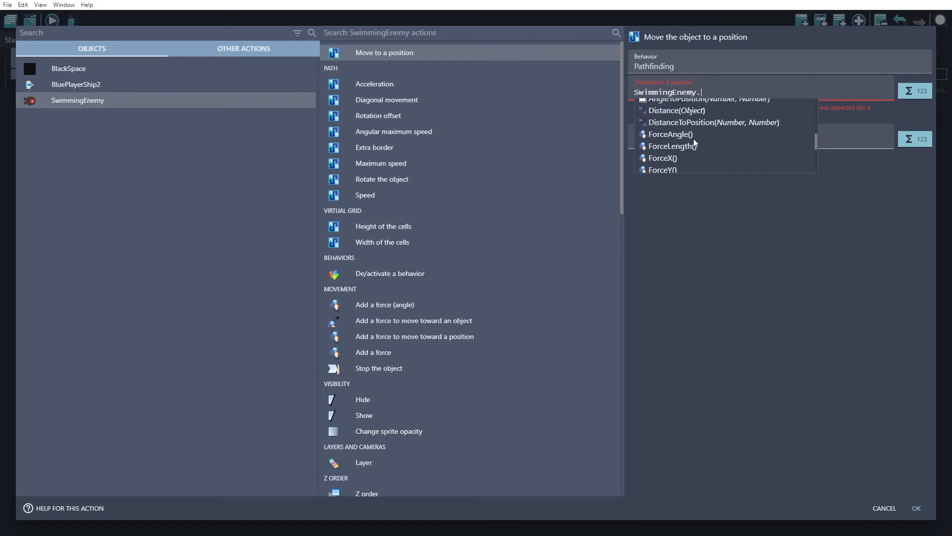
scroll(695, 142, "up", 4)
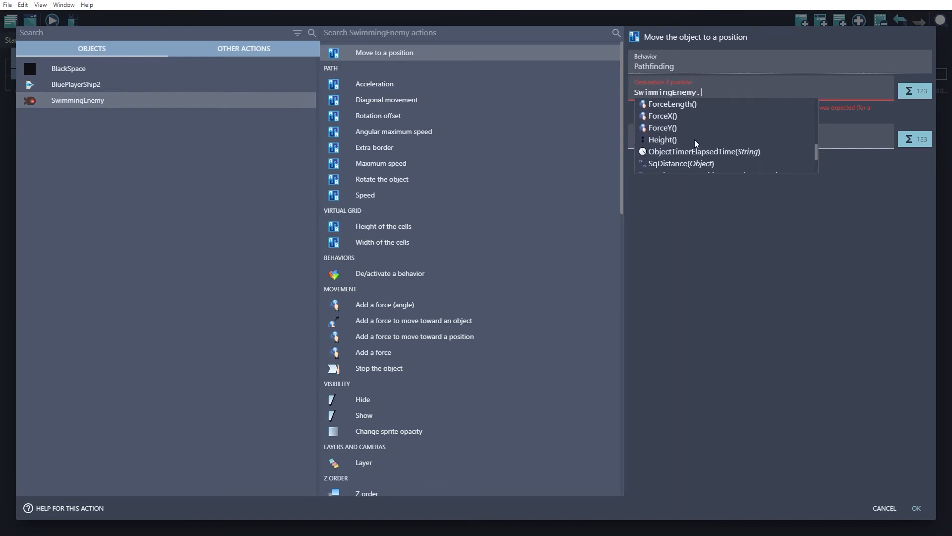
scroll(695, 142, "up", 2)
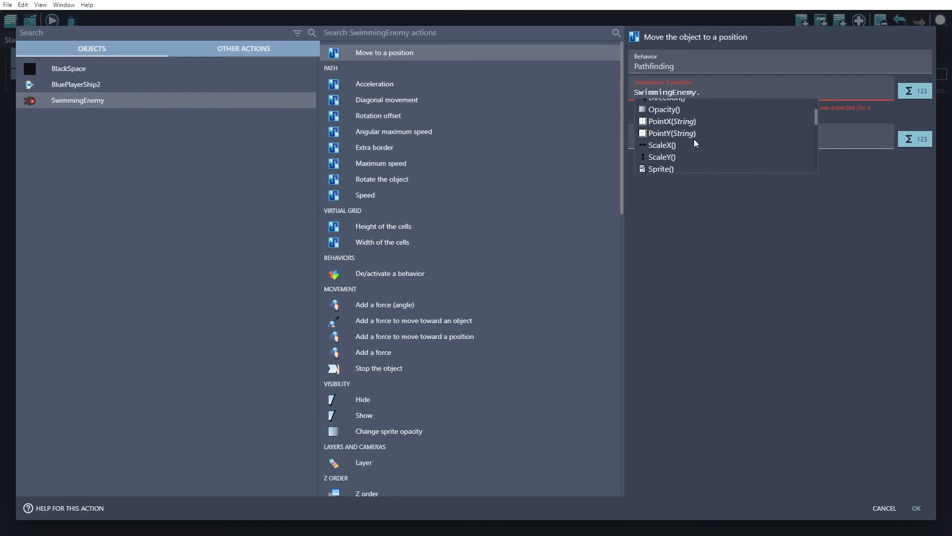
scroll(694, 138, "up", 2)
scroll(693, 141, "down", 6)
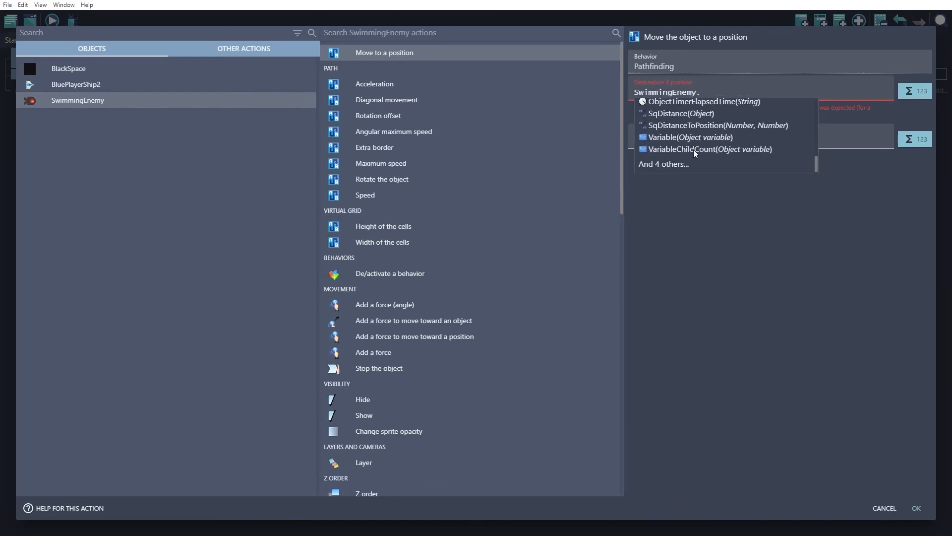
type("X")
key("Return")
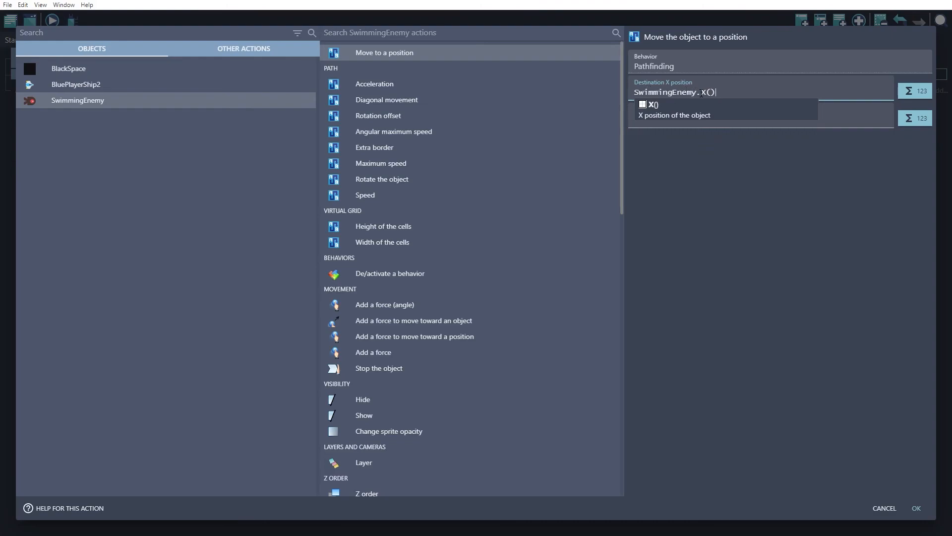
Set the Destination Y position to SwimmingEnemy.Y() by reusing the X expression, apply the action, and test it in a scene preview
left_click(702, 92)
left_click(748, 213)
left_click(681, 96)
triple_click(658, 93)
key("ctrl+c")
left_click(684, 116)
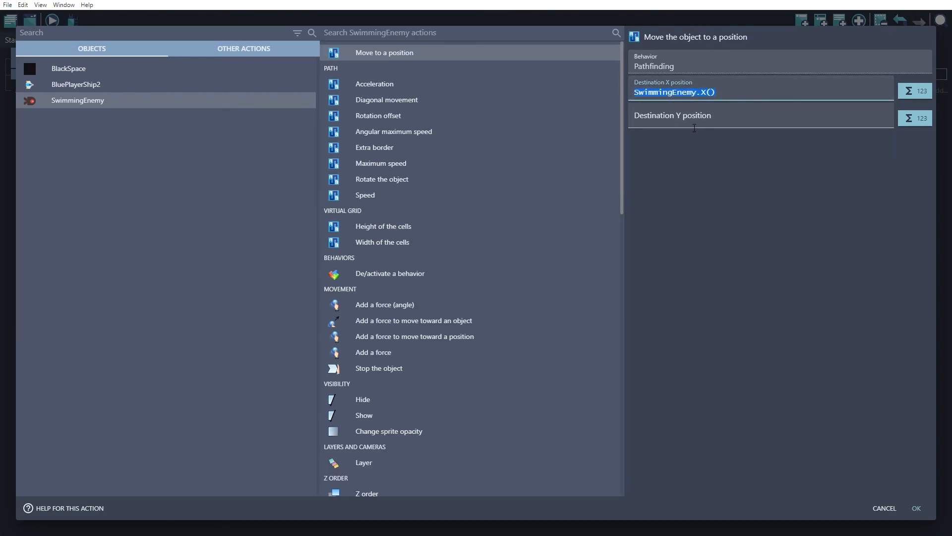
key("ctrl+v")
key("BackSpace")
type("Y")
left_click(731, 217)
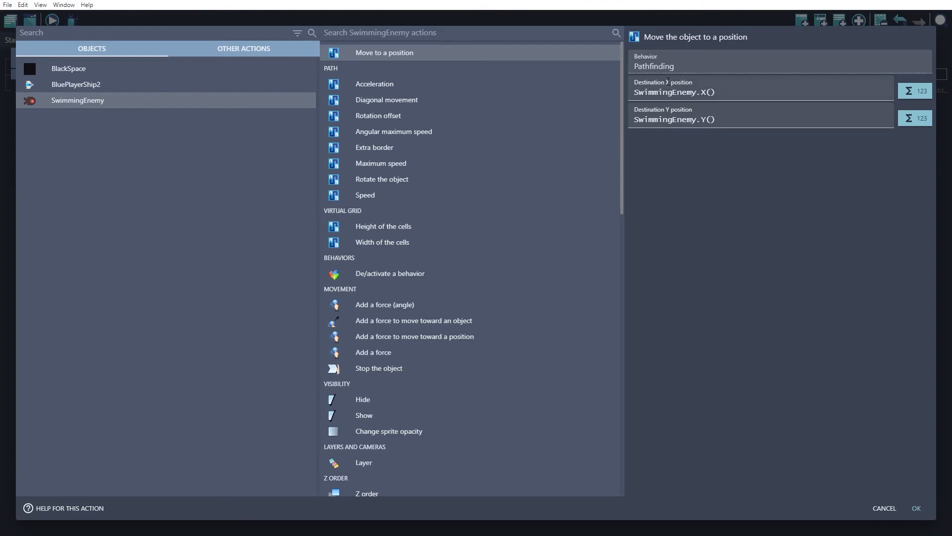
left_click(724, 123)
left_click(915, 507)
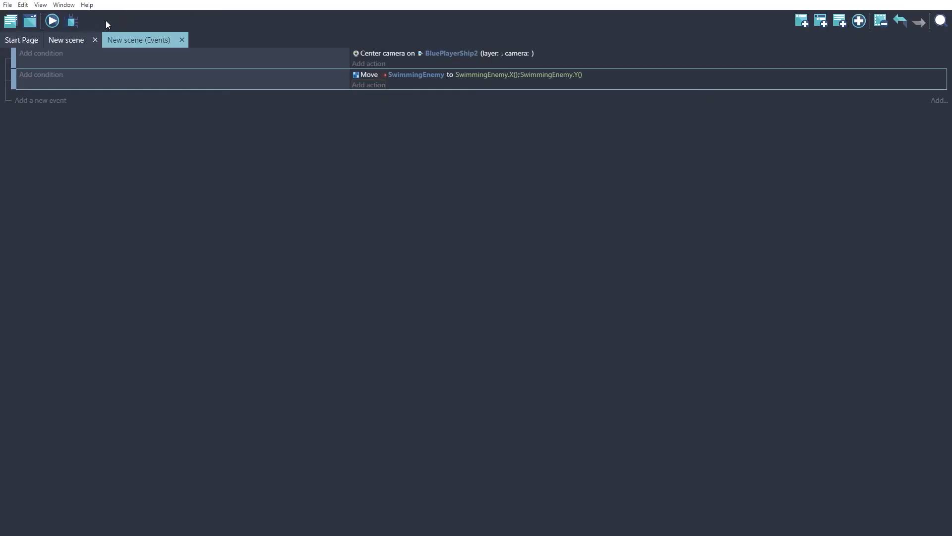
left_click(52, 21)
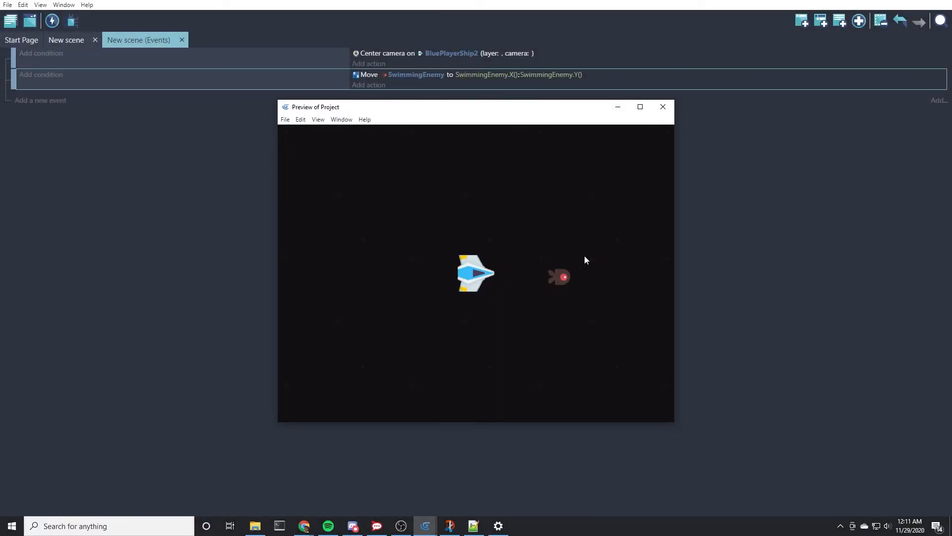
left_click(663, 106)
Edit SwimmingEnemy's move action so its Destination X position is SwimmingEnemy.X()+RandomInRange(-200,200)
double_click(611, 75)
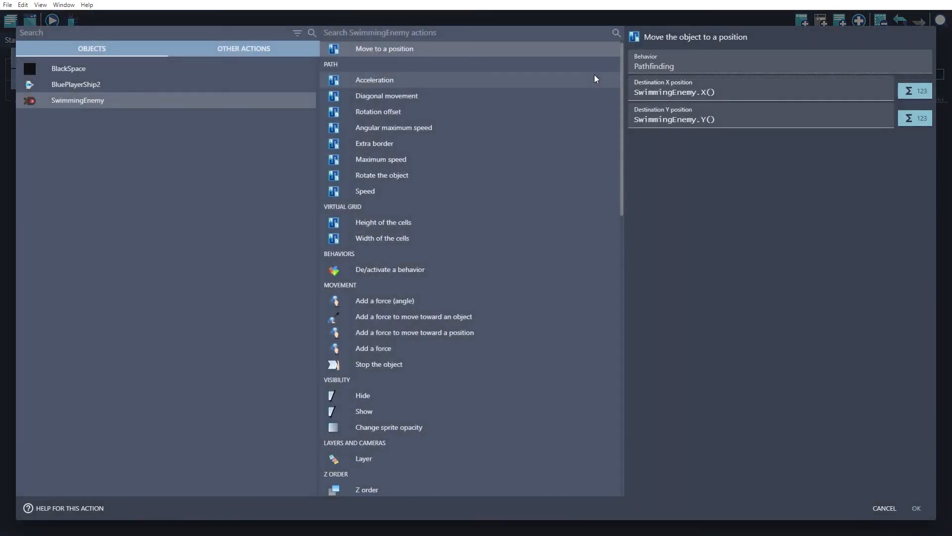
type("+")
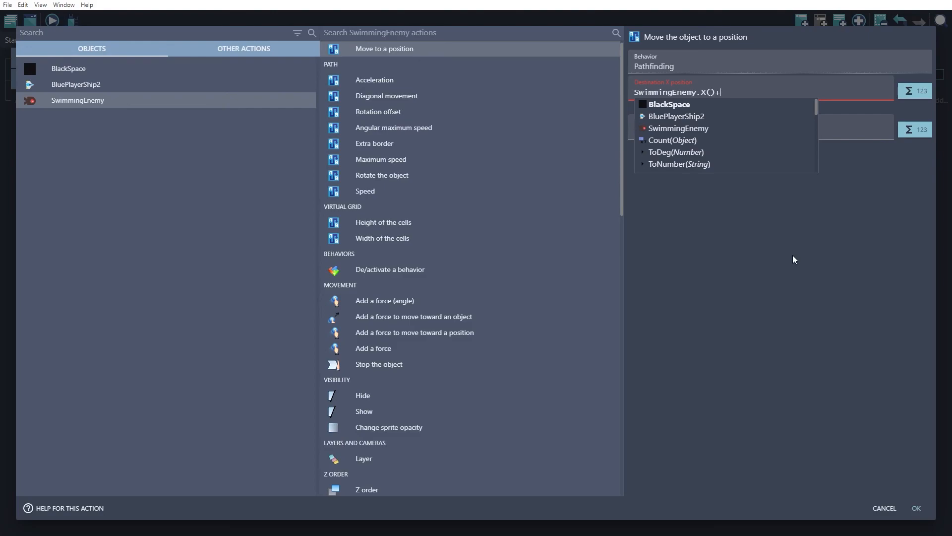
type("Ra")
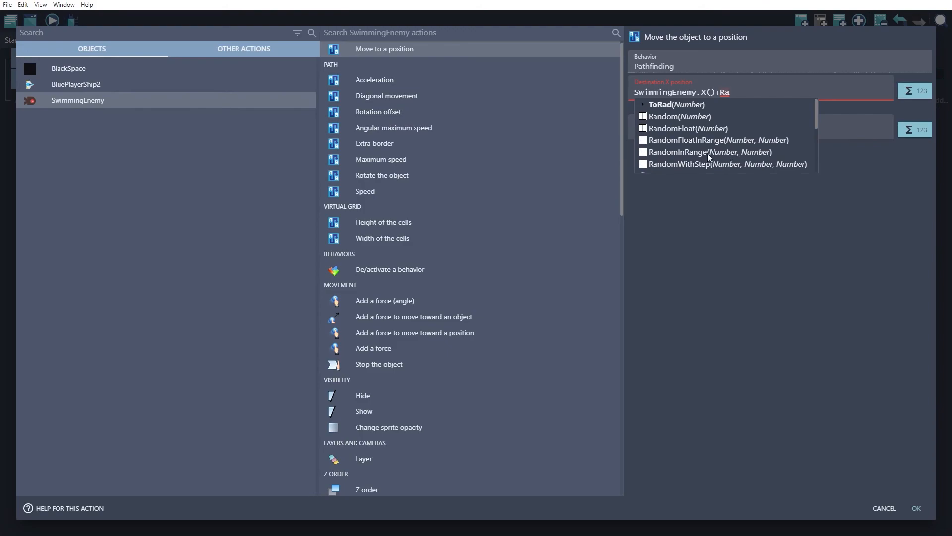
left_click(688, 153)
type("-200,")
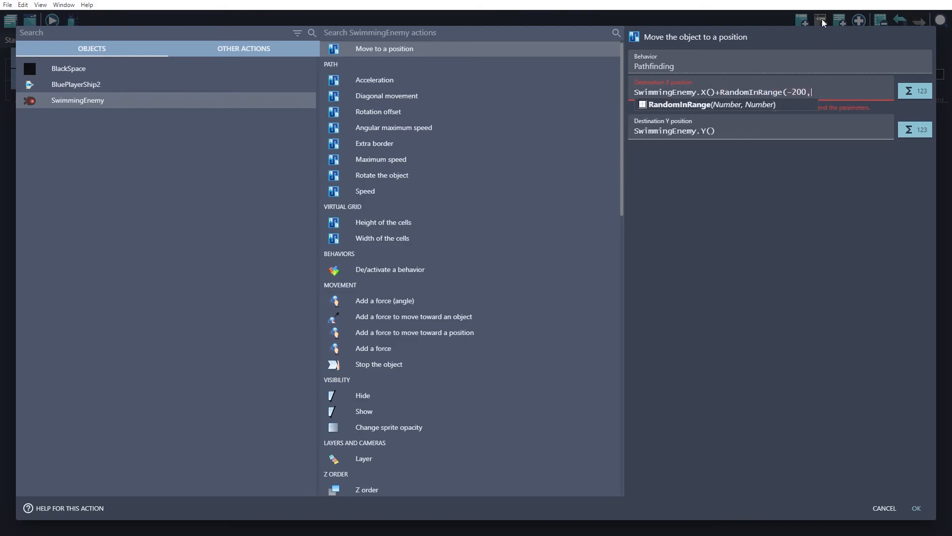
type("200)")
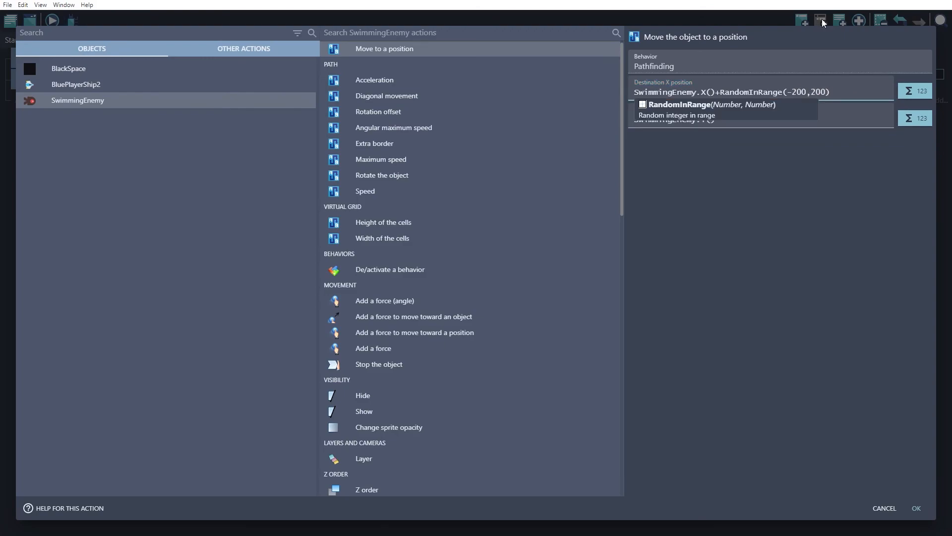
left_click(806, 194)
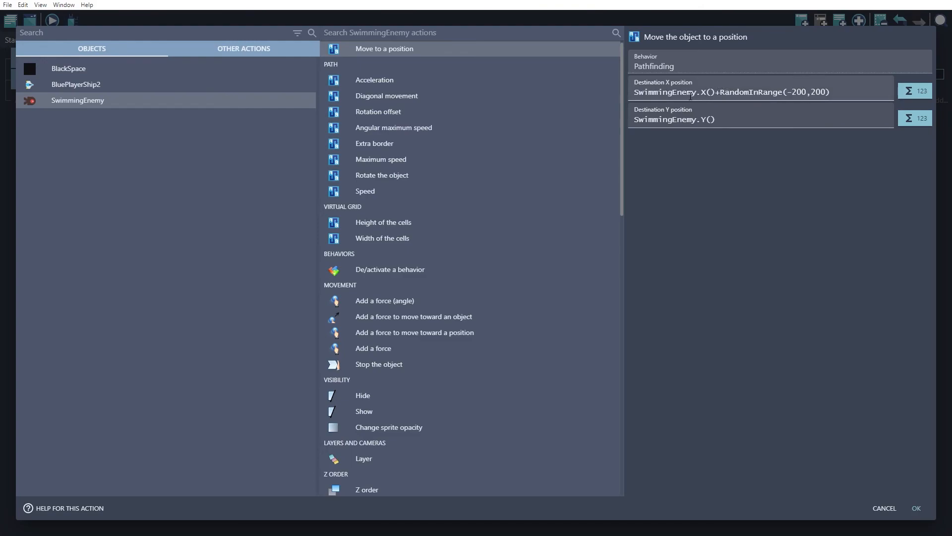
Set the move action's Destination Y position to SwimmingEnemy.Y()+RandomInRange(-200,200) by reusing the random part of the X expression, and apply the action
left_click_drag(634, 92, 717, 95)
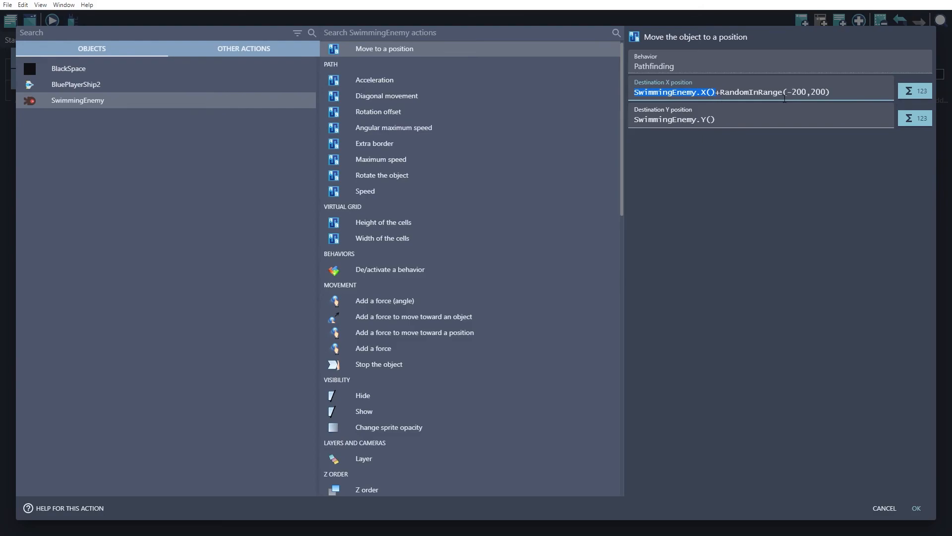
left_click_drag(787, 92, 807, 94)
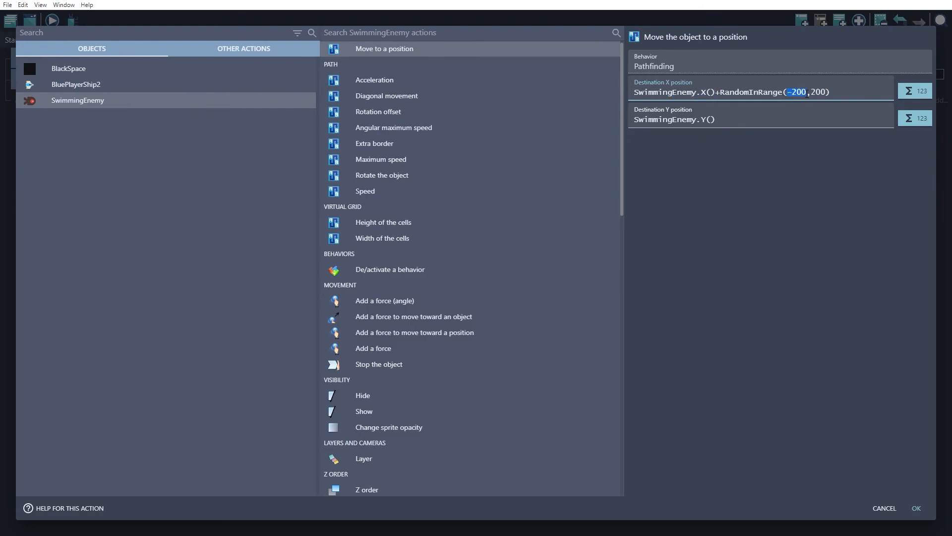
left_click(852, 91)
left_click_drag(716, 91, 863, 92)
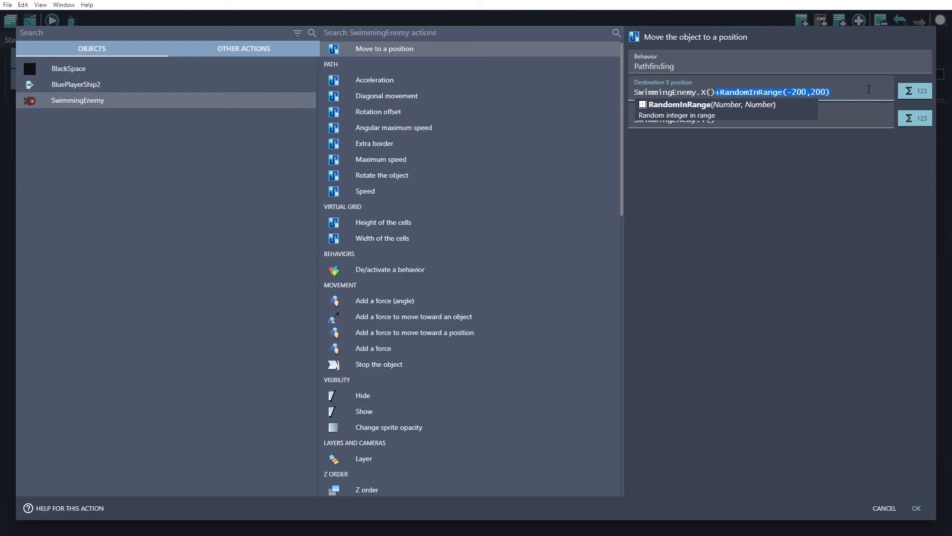
key("ctrl+c")
left_click(779, 119)
key("ctrl+v")
left_click(779, 154)
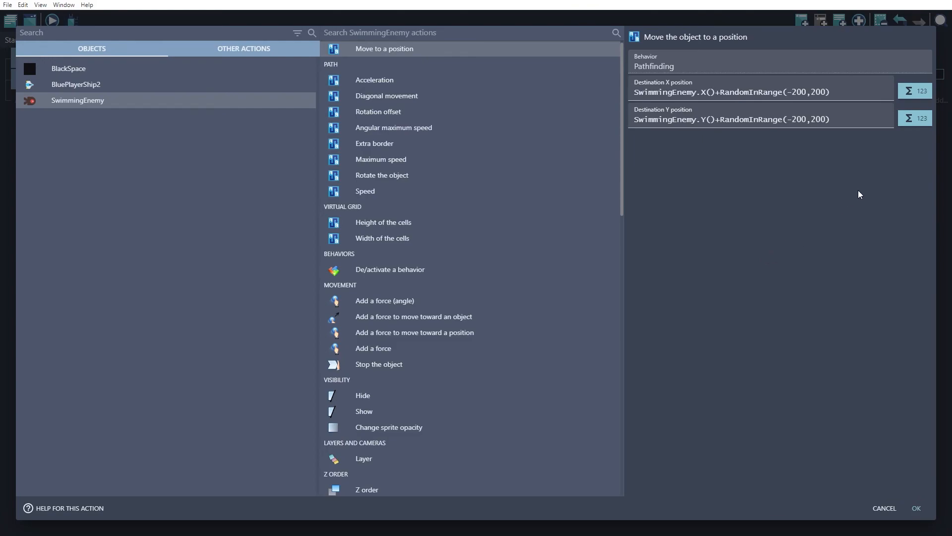
left_click(916, 510)
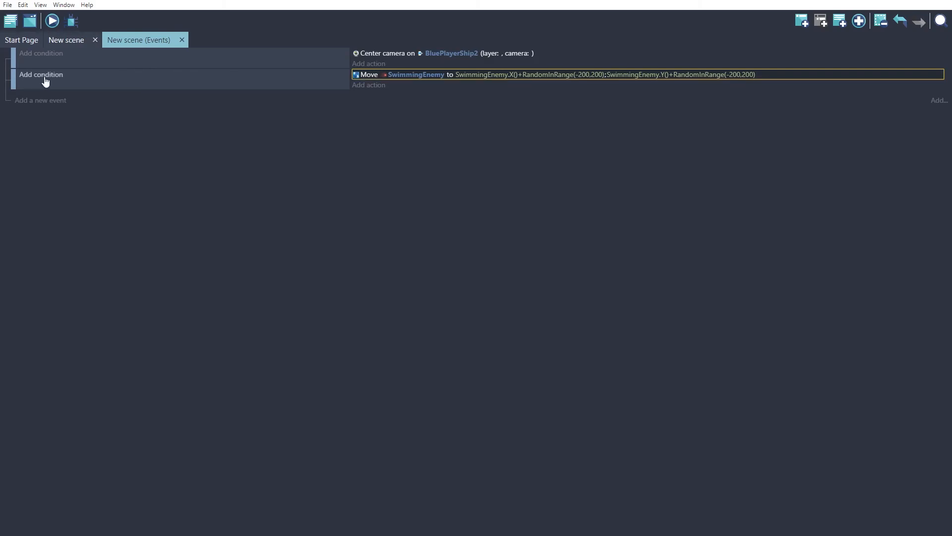
Preview the scene to check how SwimmingEnemy moves with random X and Y destinations, and close the preview
left_click(127, 83)
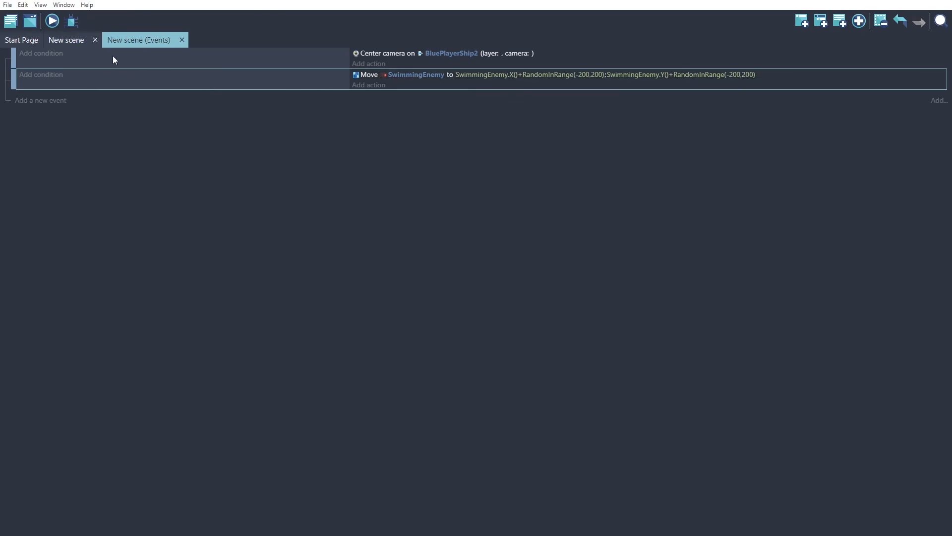
left_click(52, 22)
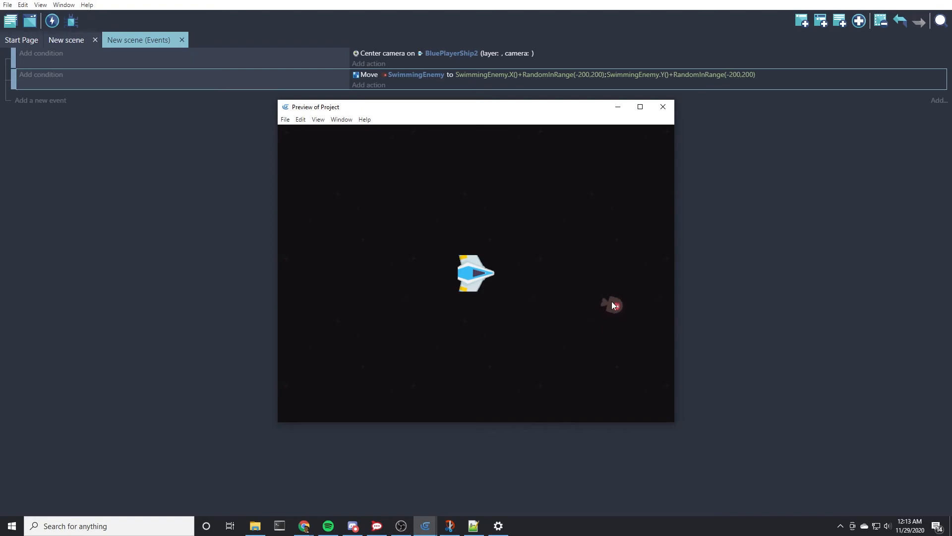
left_click(663, 107)
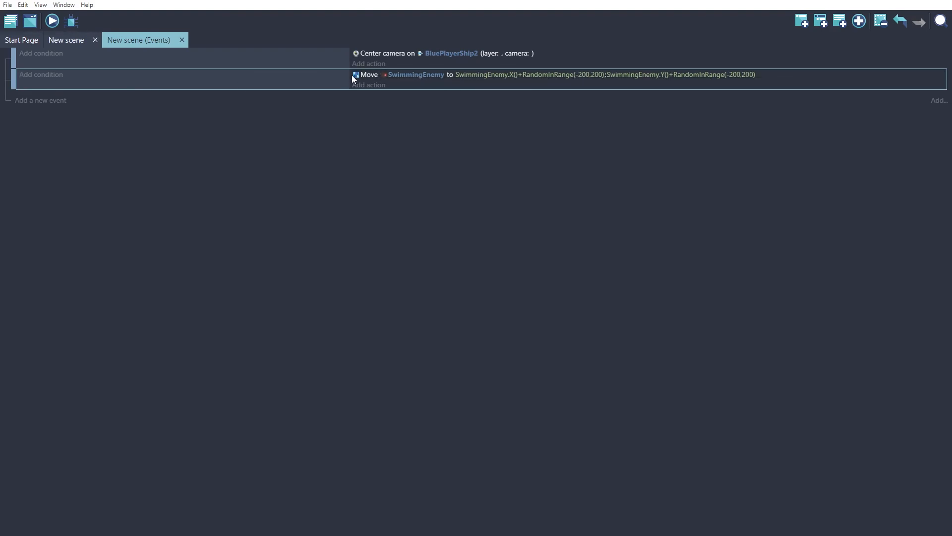
left_click(43, 79)
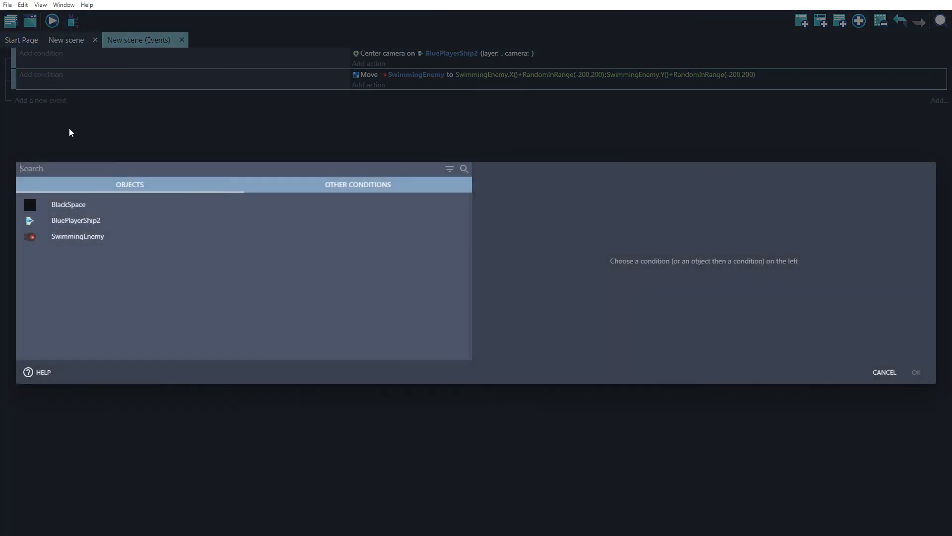
left_click(79, 233)
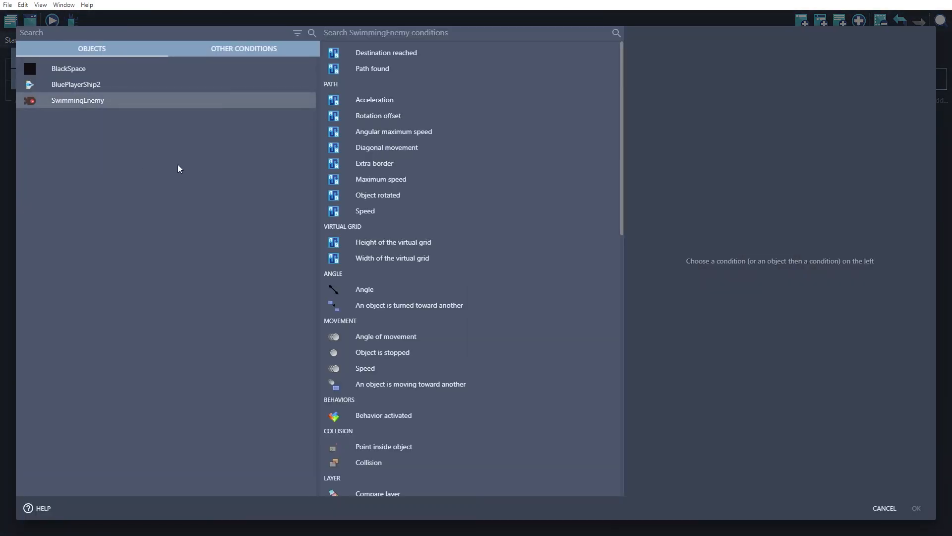
left_click(885, 508)
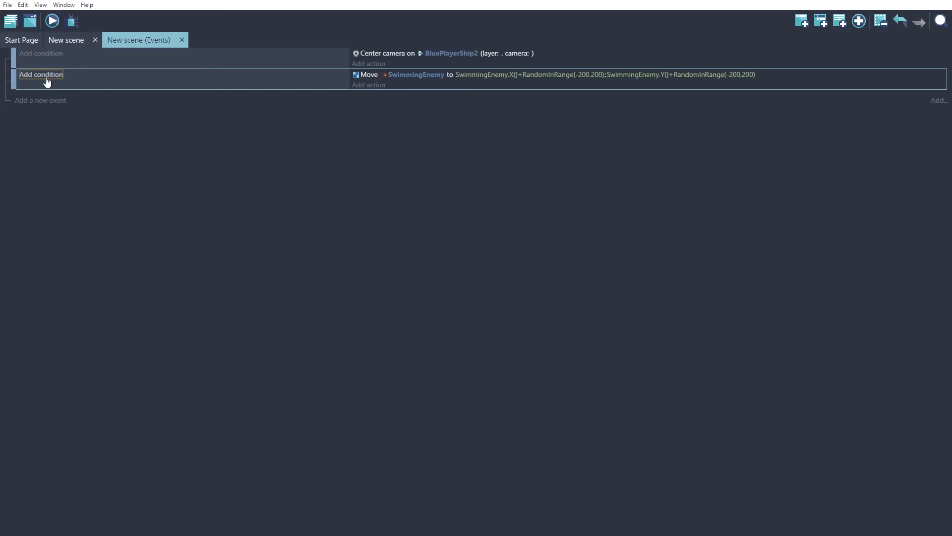
Add a pathfinding Speed condition for SwimmingEnemy to the second event, with the speed equal to 0
left_click(42, 76)
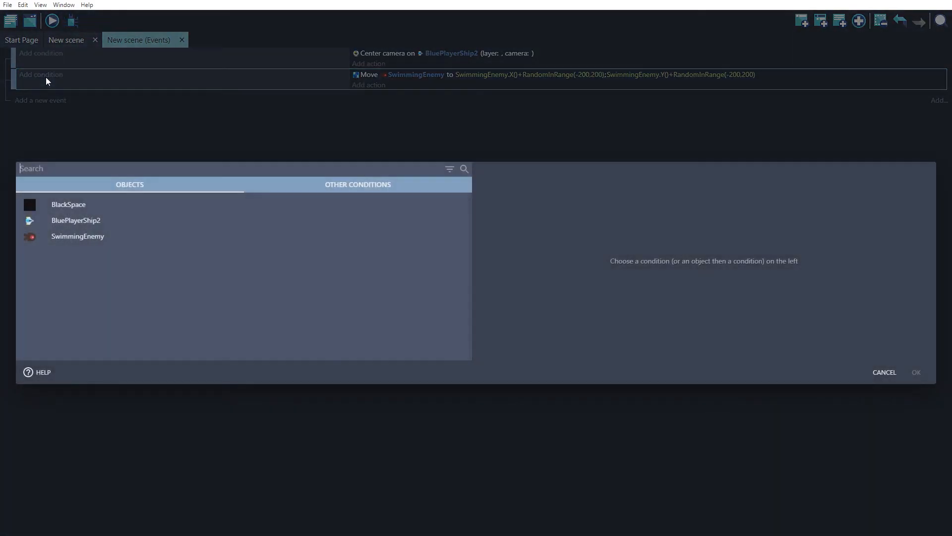
left_click(73, 239)
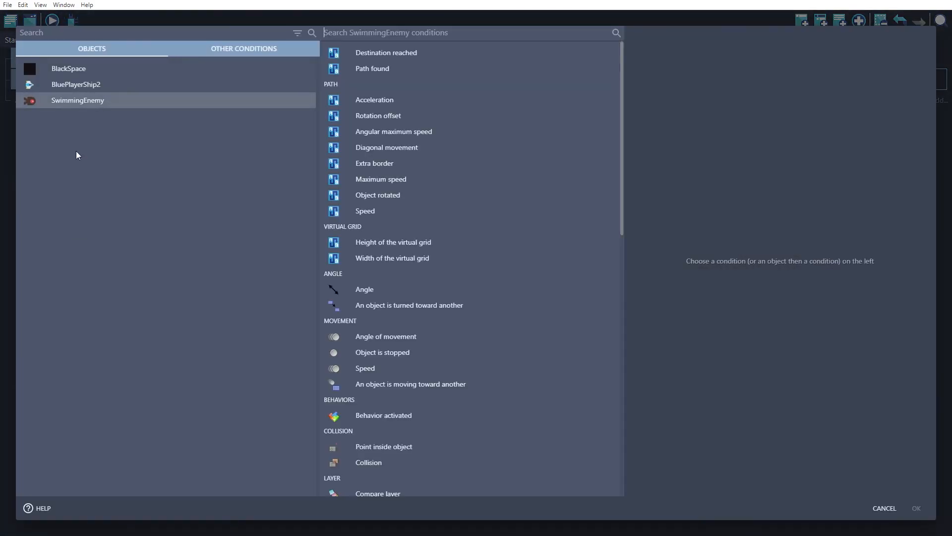
left_click(368, 214)
left_click(635, 86)
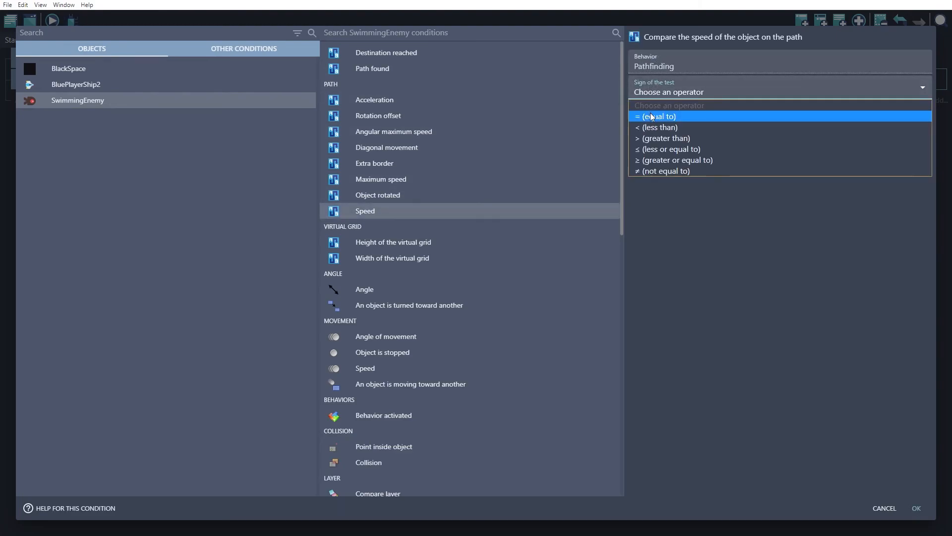
left_click(644, 118)
type("0")
left_click(750, 216)
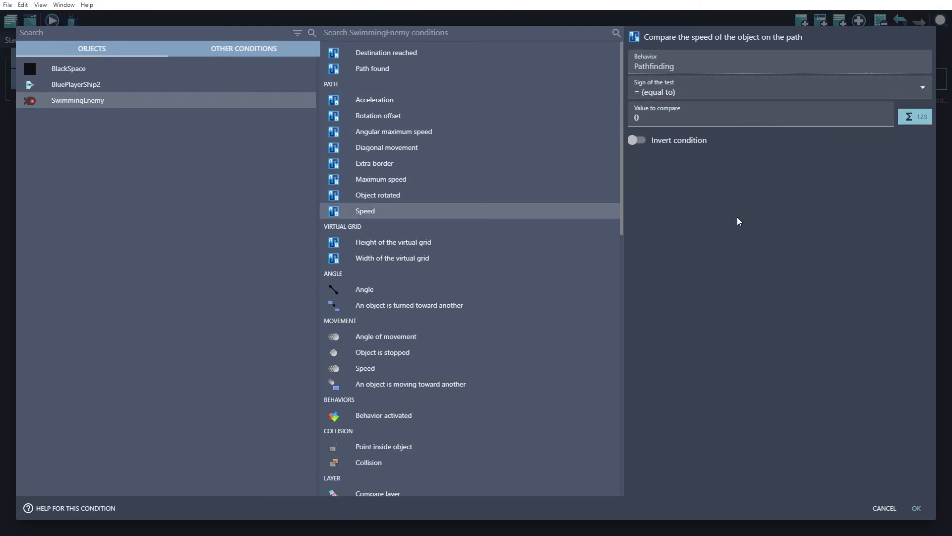
left_click(917, 508)
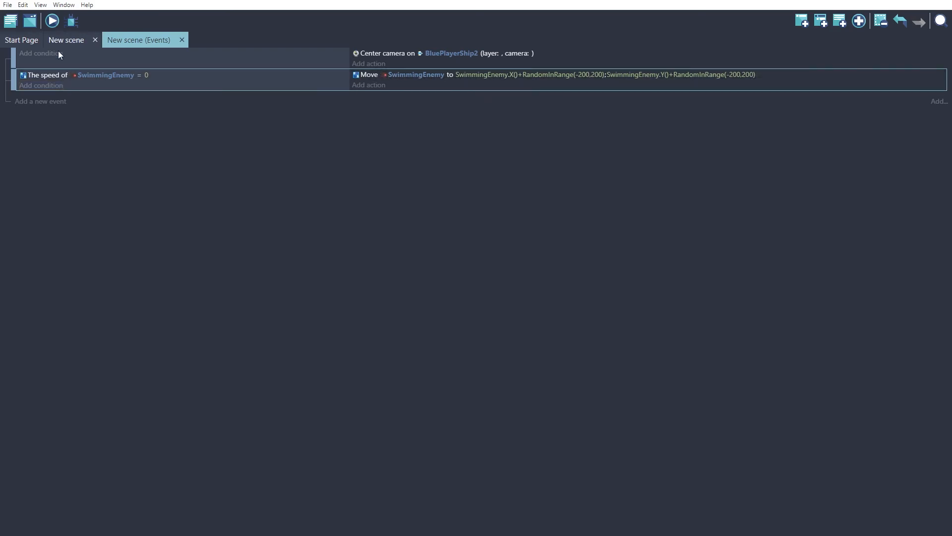
Preview the scene and fly the player ship around the swimming enemy to check its random wandering, closing the preview when done
left_click(52, 21)
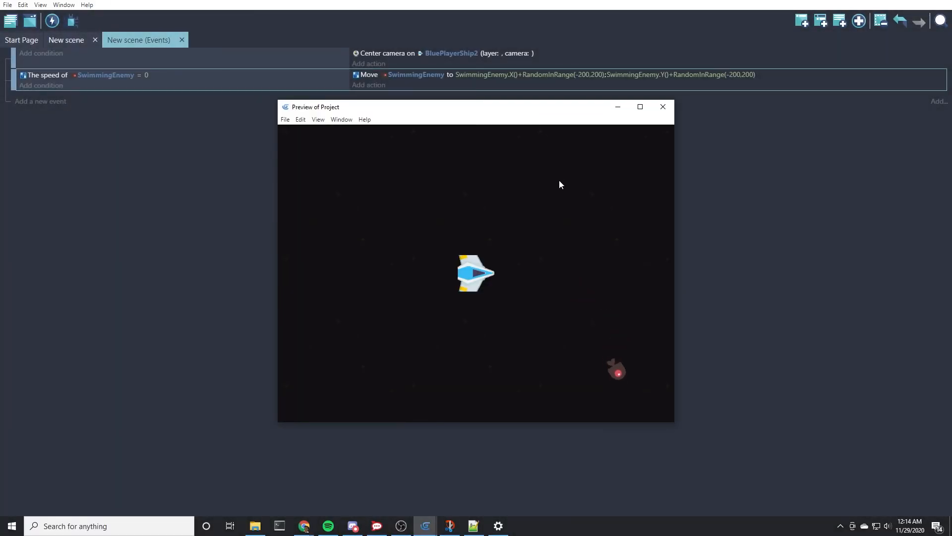
key("Right")
key("Down")
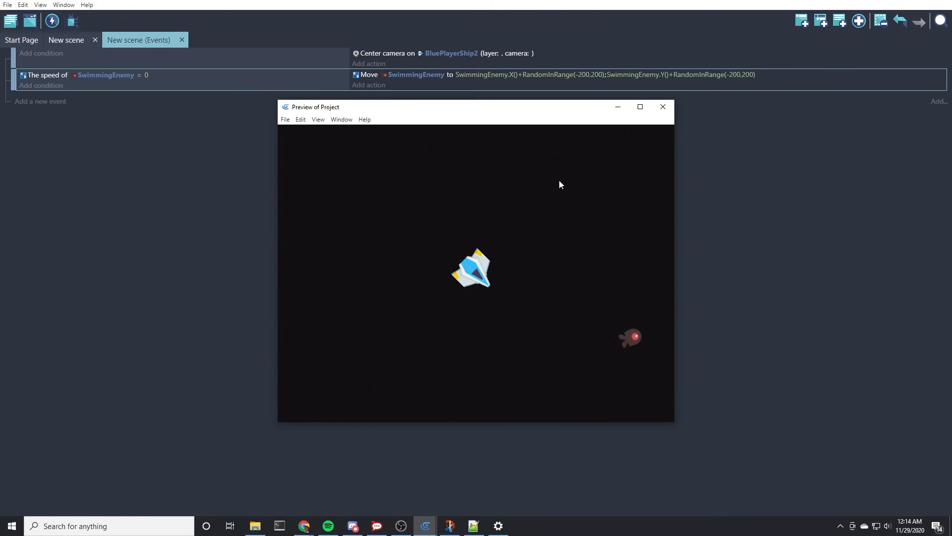
key("Down")
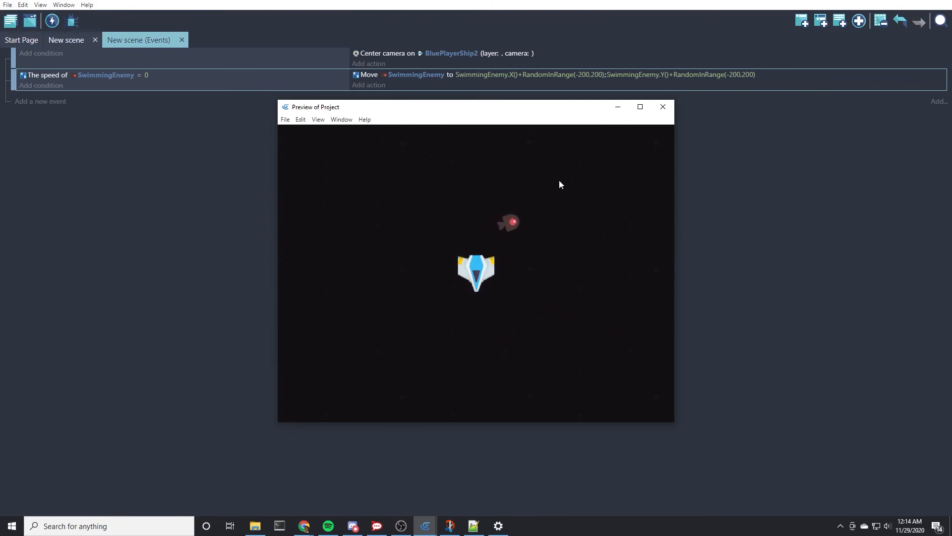
key("Right")
key("Down")
key("Left")
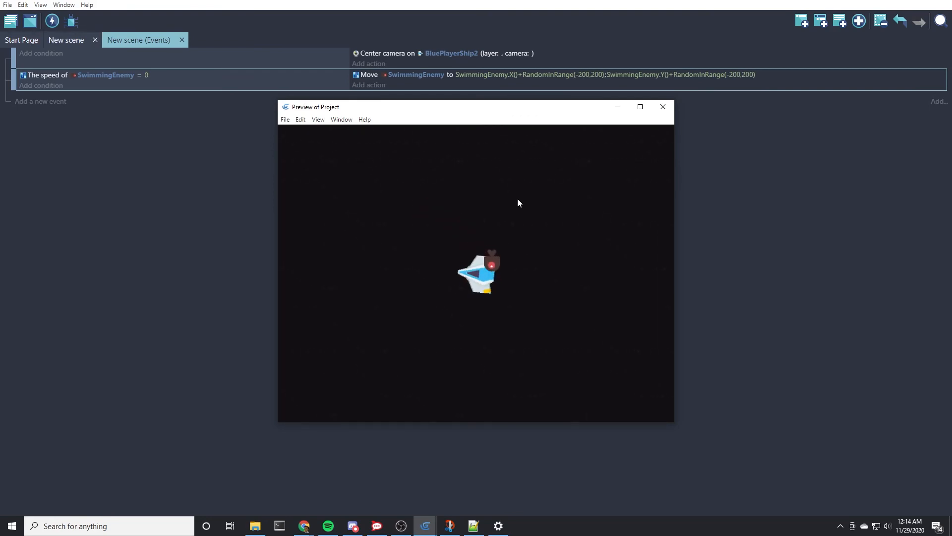
key("Up")
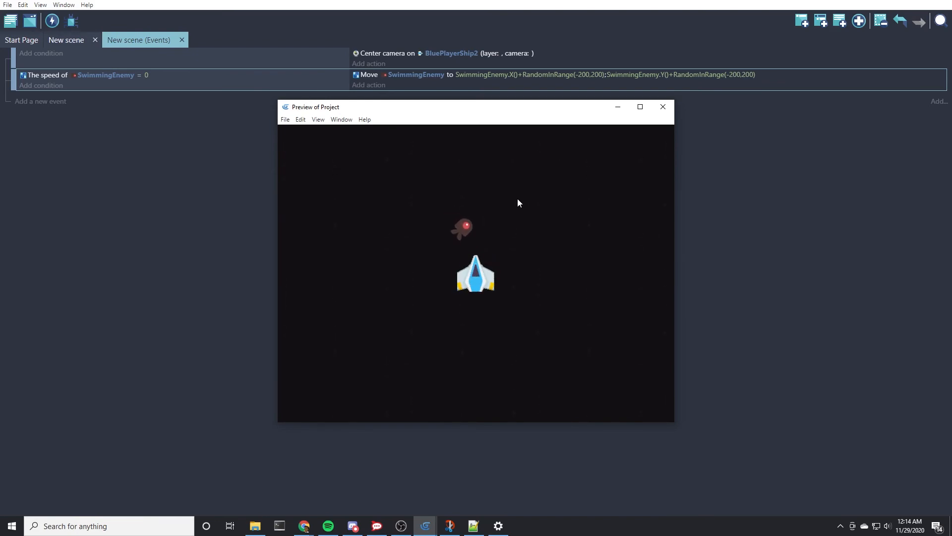
key("Right")
key("Right")
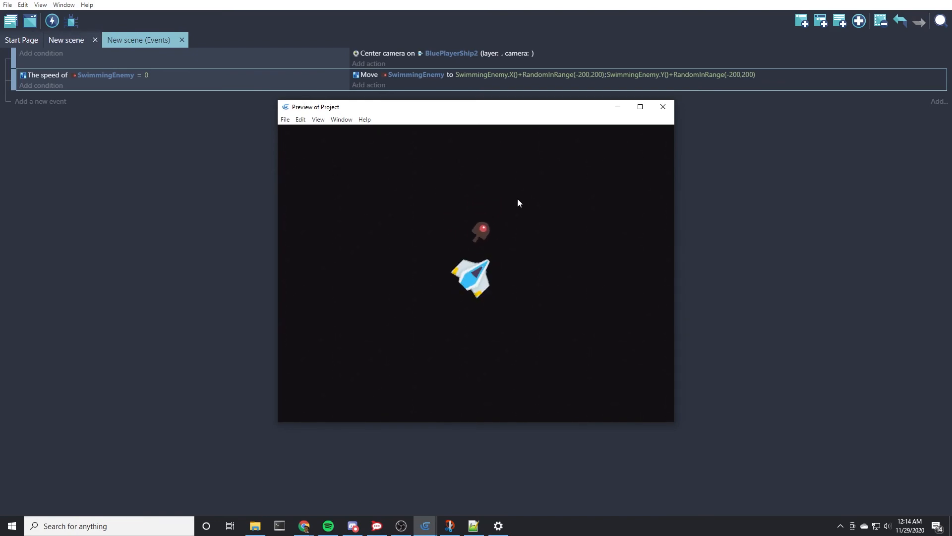
key("Up")
key("Right")
key("Up")
key("Up")
key("Left")
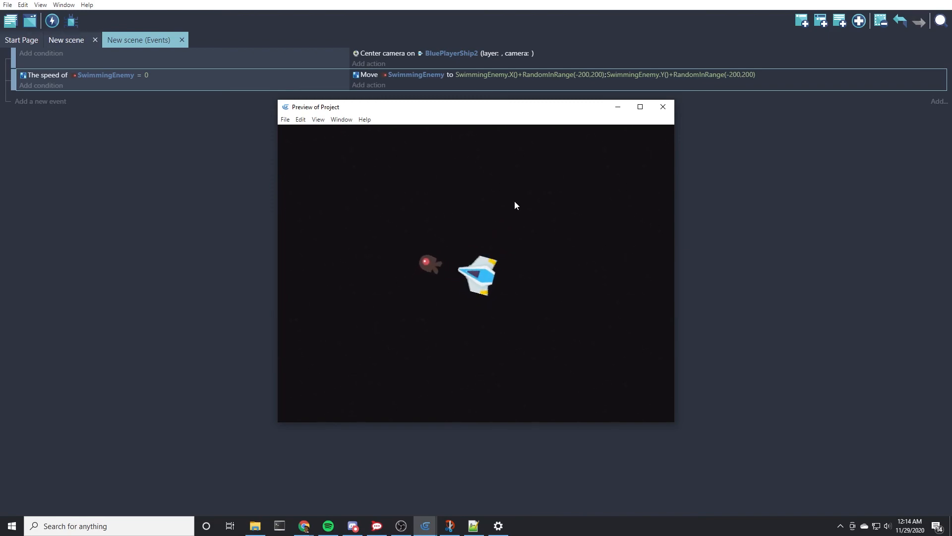
key("Down")
key("Right")
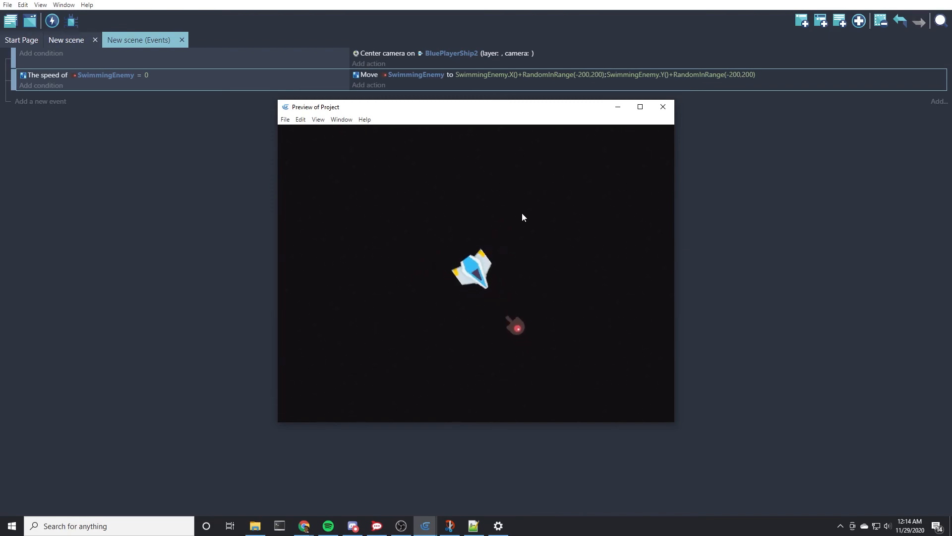
key("Down")
key("Right")
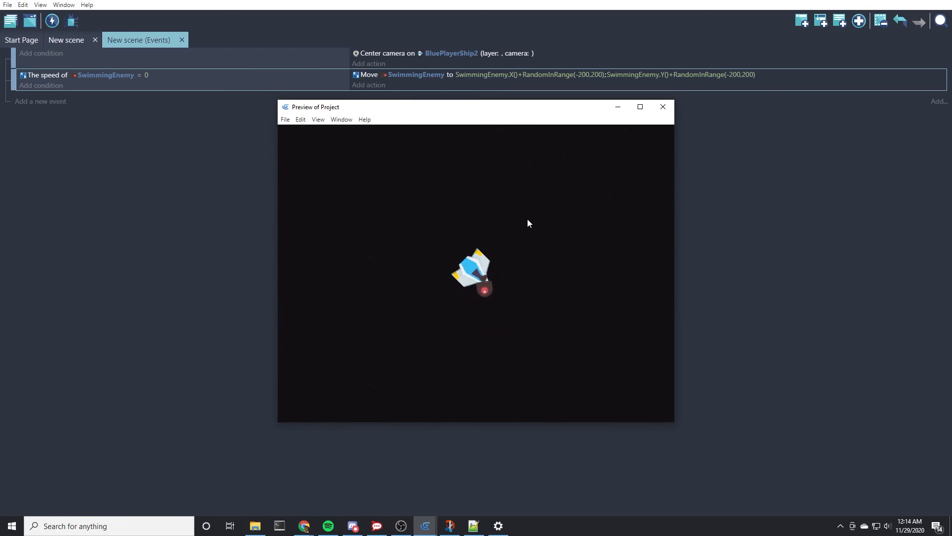
key("Up")
key("Left")
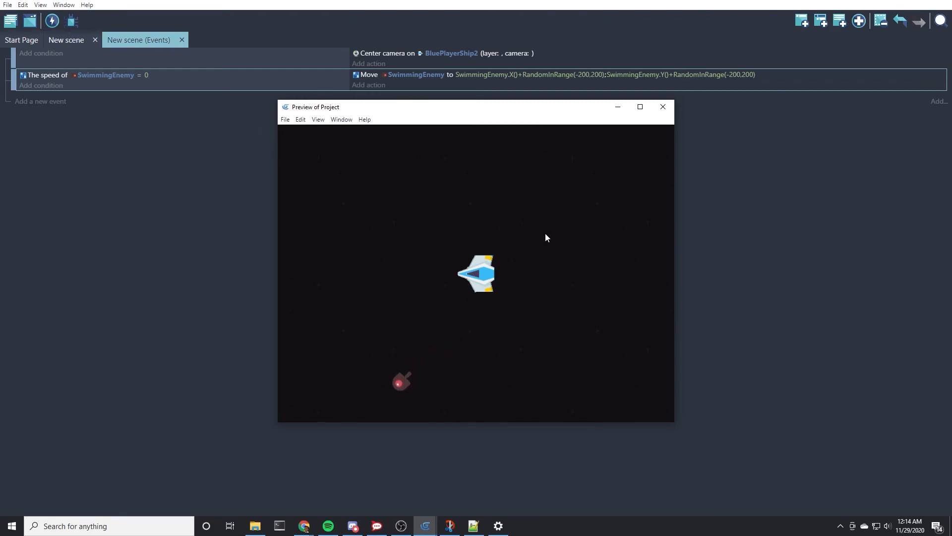
key("Up")
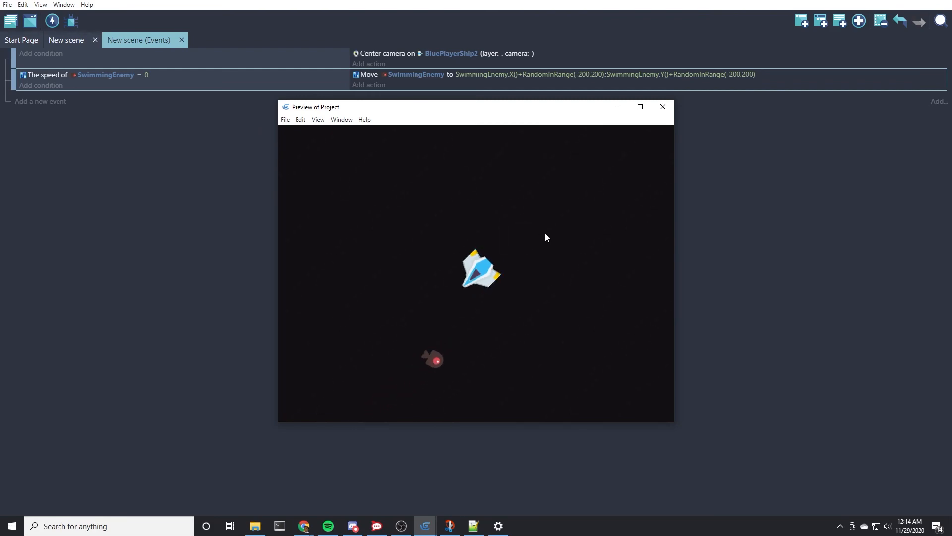
key("Right")
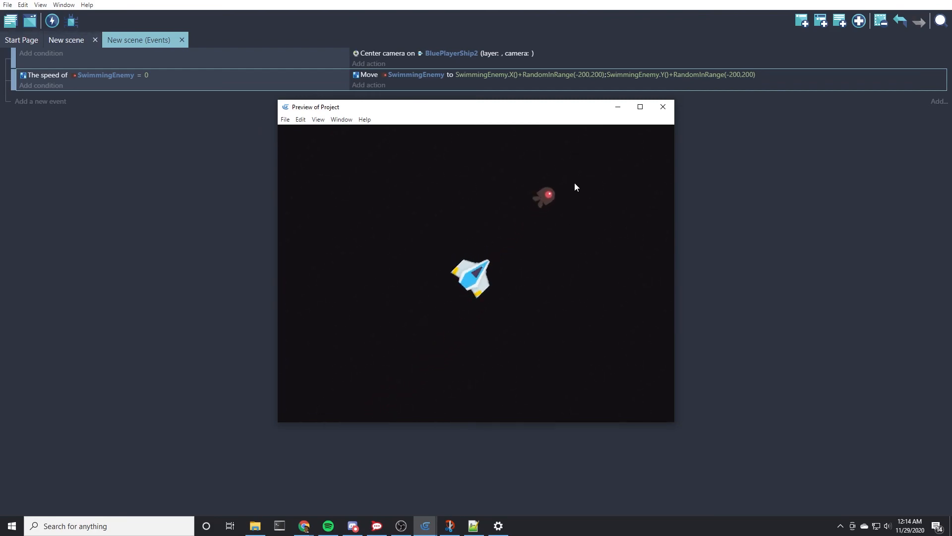
key("Right")
key("Up")
key("Left")
key("Up")
key("Left")
key("Down")
key("Right")
key("Up")
key("Left")
key("Down")
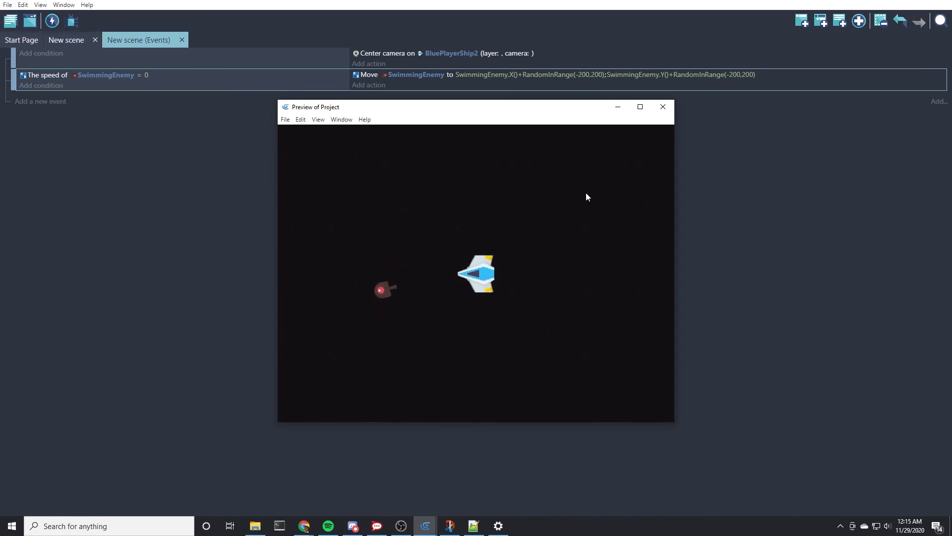
key("Left")
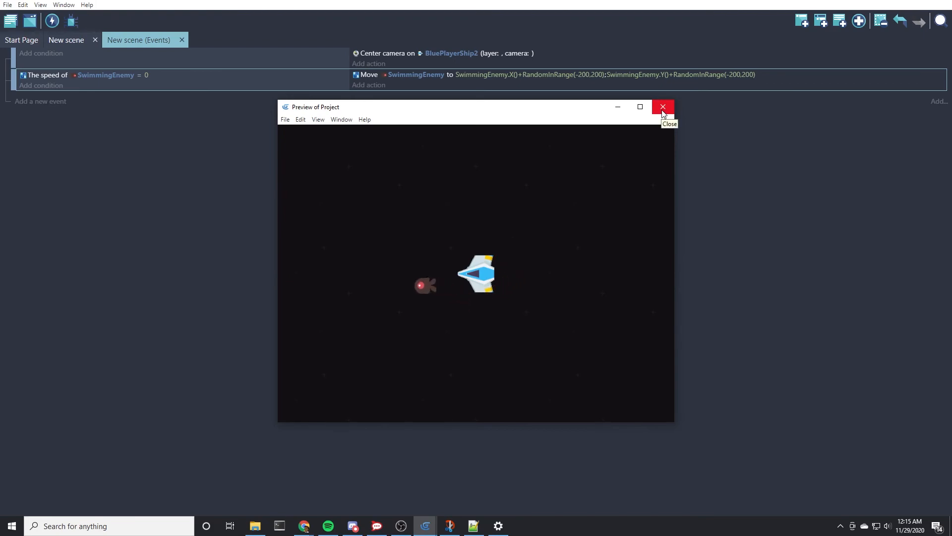
left_click(663, 107)
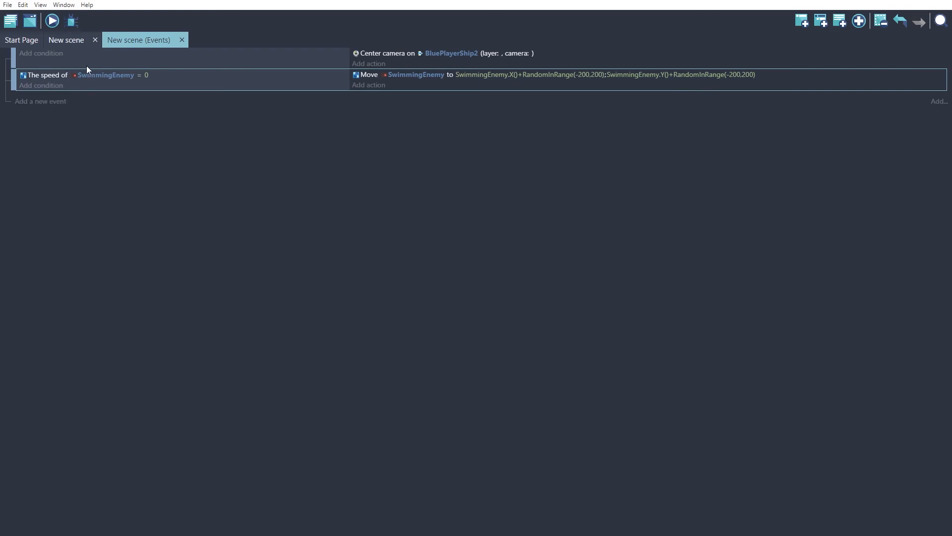
Add a new event with a Collision condition testing BluePlayerShip2 against SwimmingEnemy
left_click(50, 103)
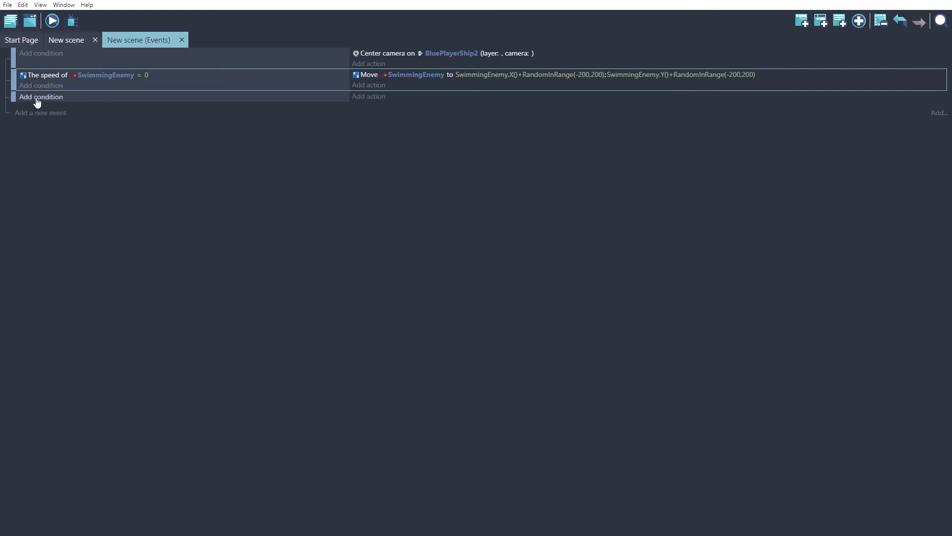
left_click(46, 99)
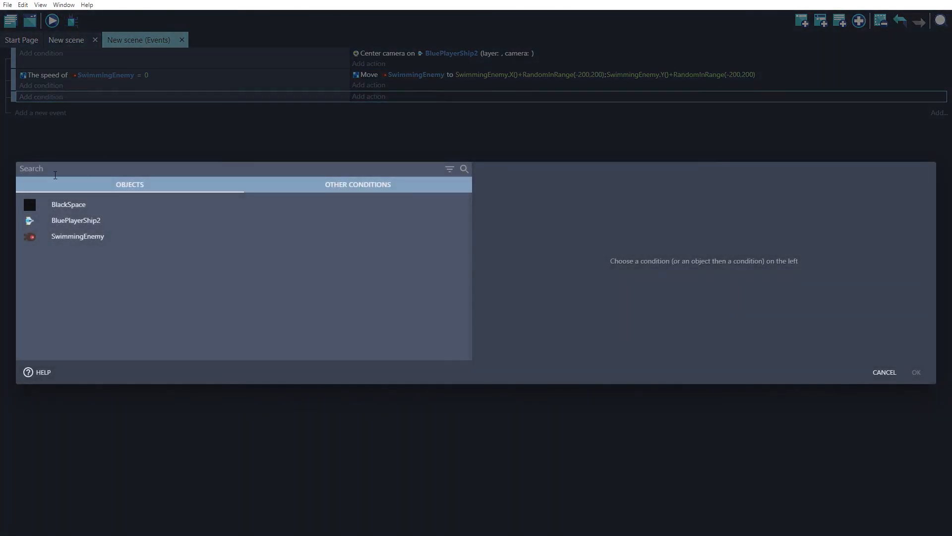
left_click(79, 218)
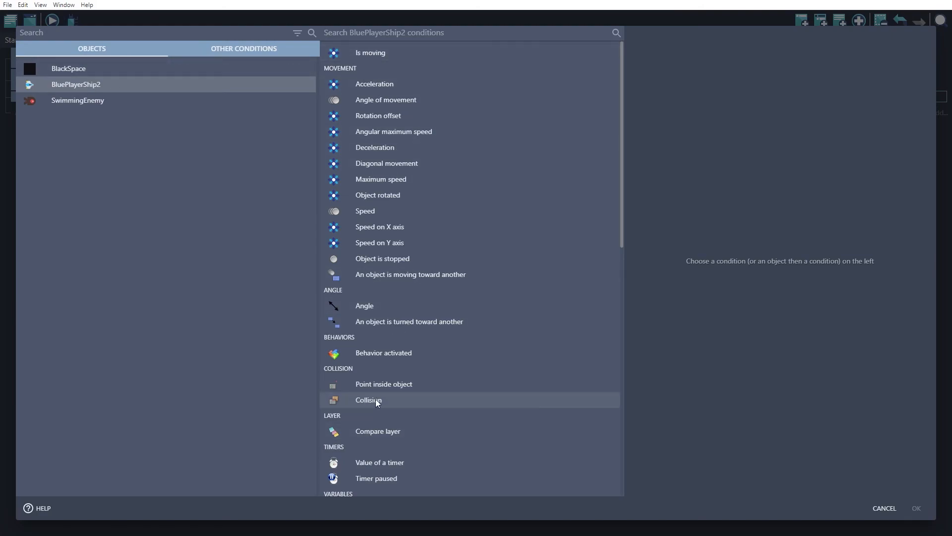
scroll(380, 201, "down", 3)
scroll(391, 228, "up", 2)
left_click(355, 34)
type("coll")
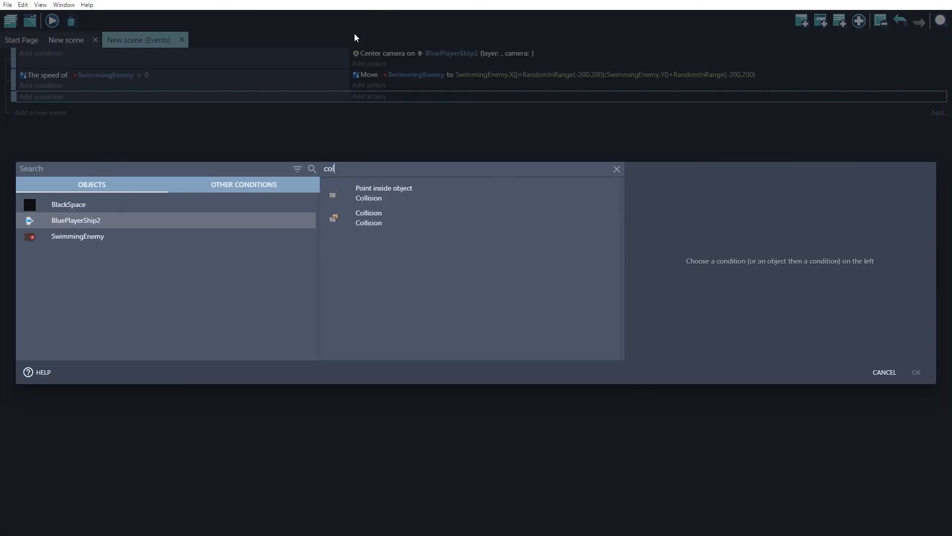
left_click(373, 218)
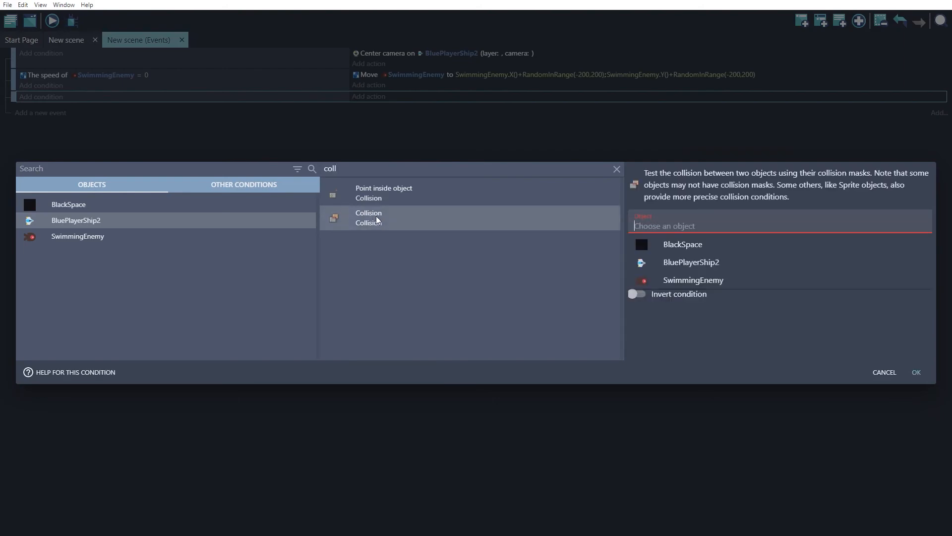
left_click(694, 280)
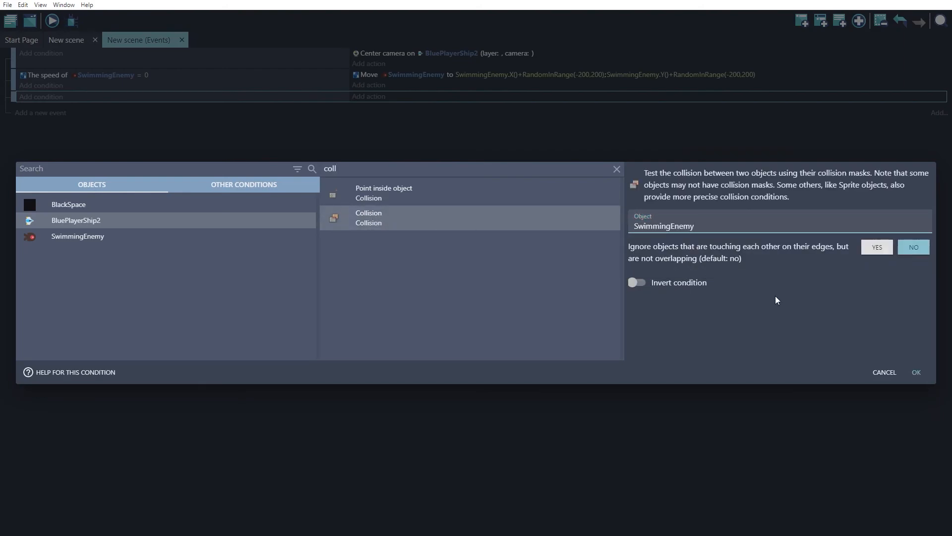
left_click(916, 372)
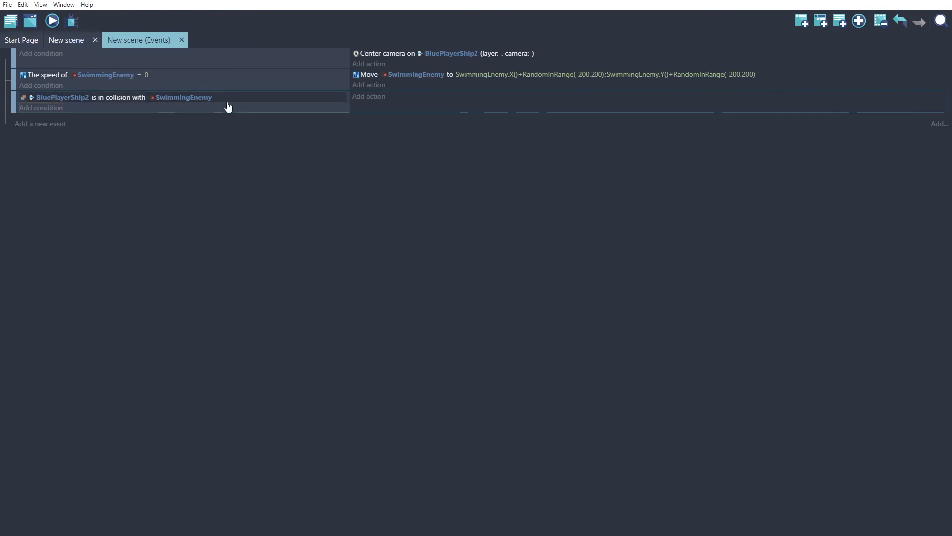
Add an action to the collision event that deletes the SwimmingEnemy object
left_click(374, 97)
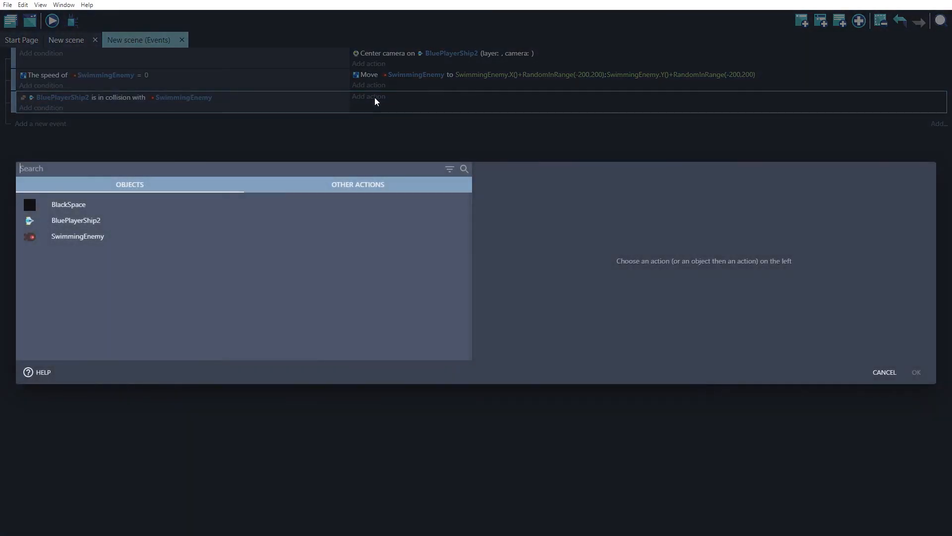
left_click(85, 240)
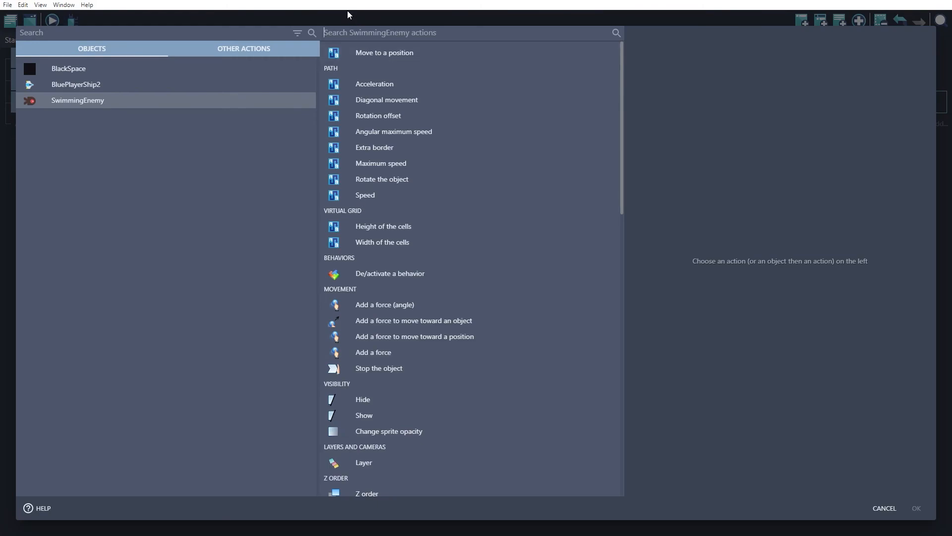
type("del")
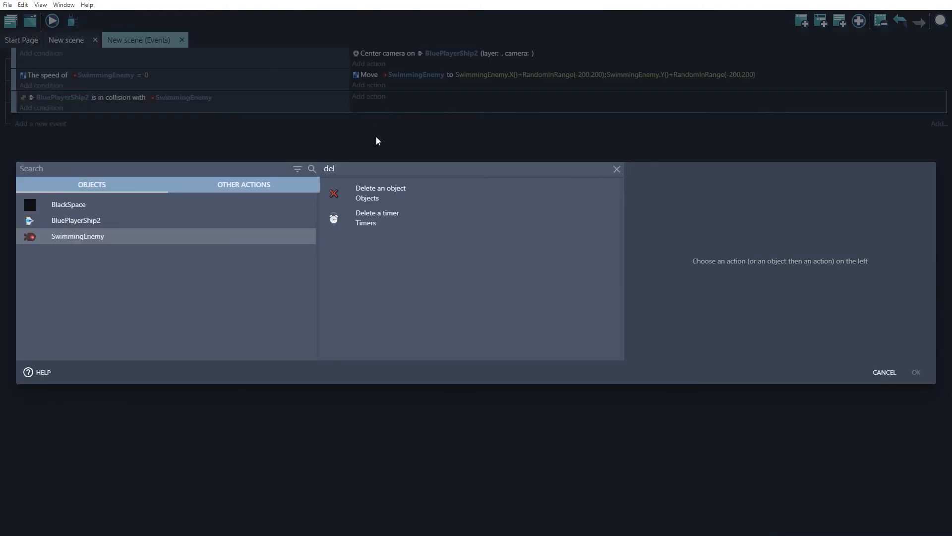
left_click(393, 189)
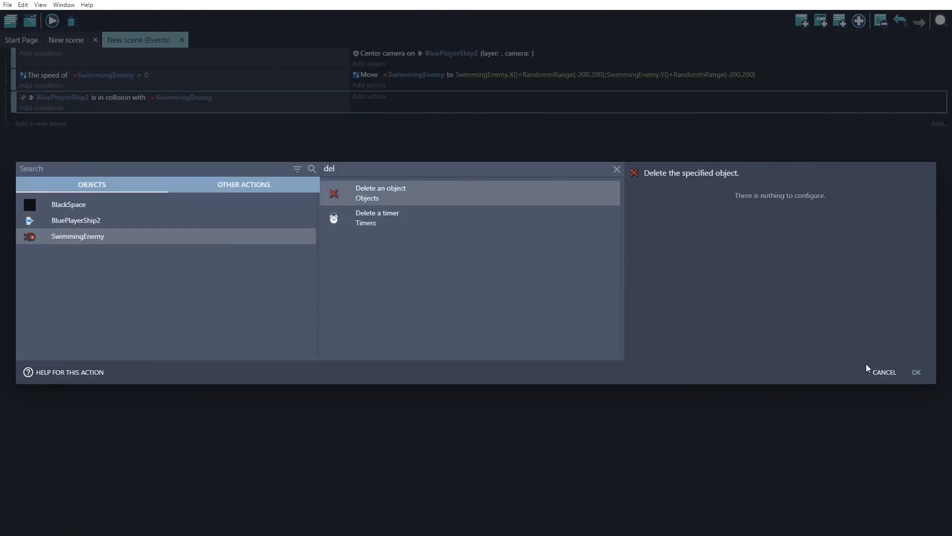
left_click(917, 372)
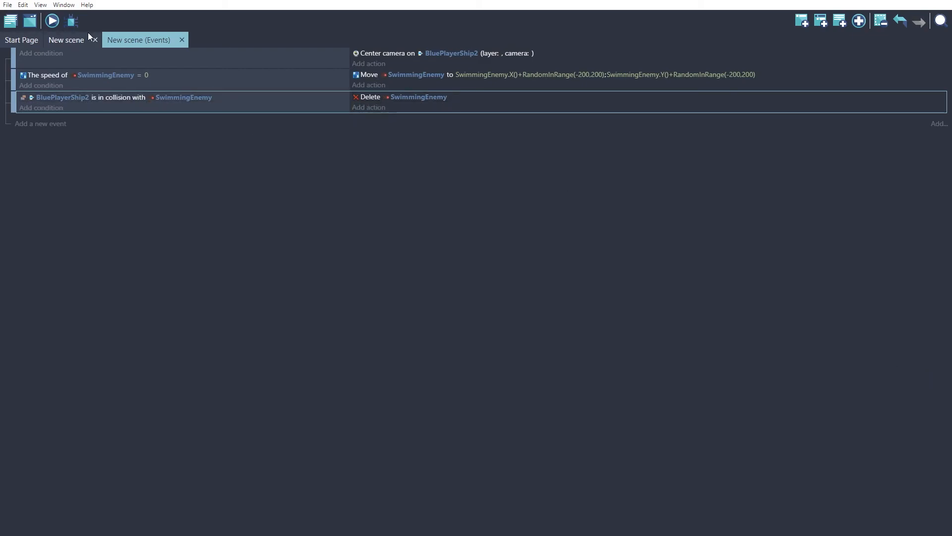
Preview the scene, fly the player ship into the swimming enemy to check the collision event, and close the preview
left_click(53, 21)
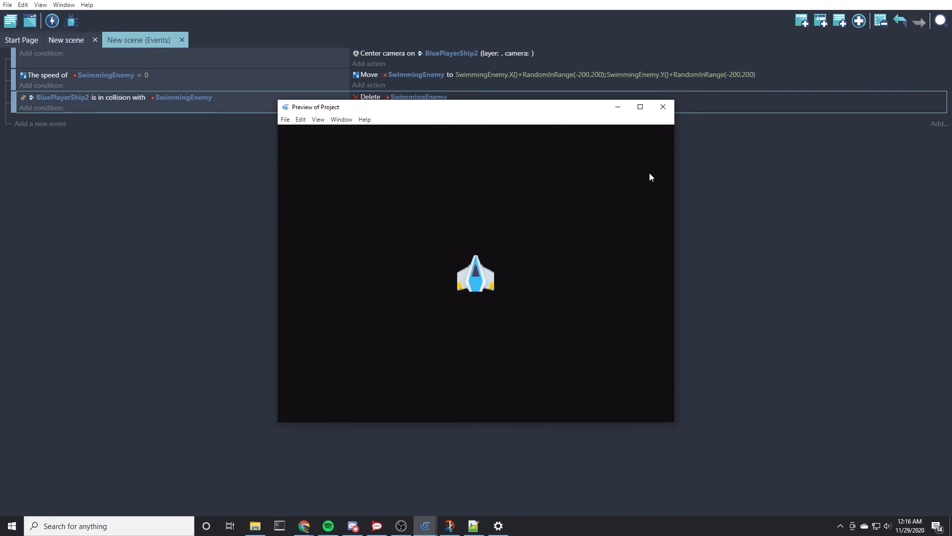
key("Right")
key("Down")
key("Left")
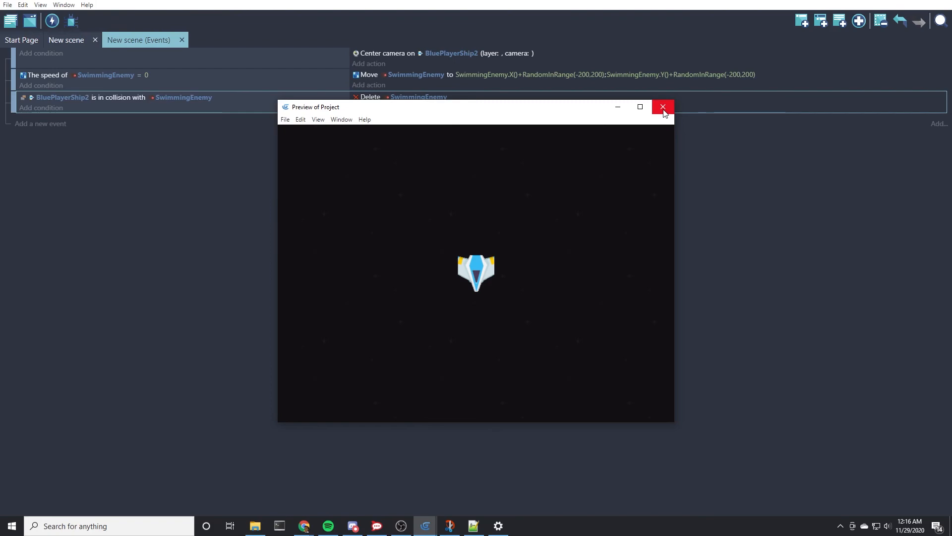
left_click(663, 108)
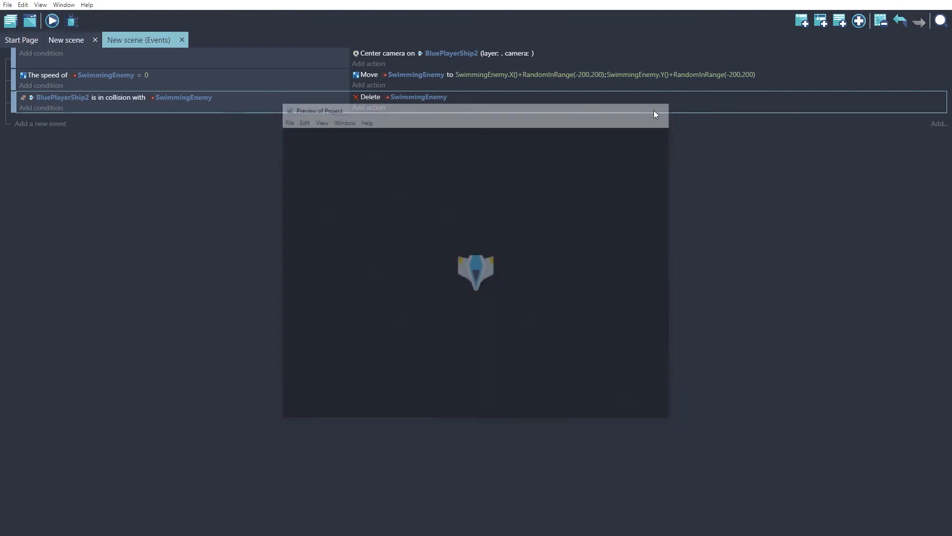
Search the asset store for explosion and add the Energy Explosion particle asset to the scene's objects
left_click(66, 44)
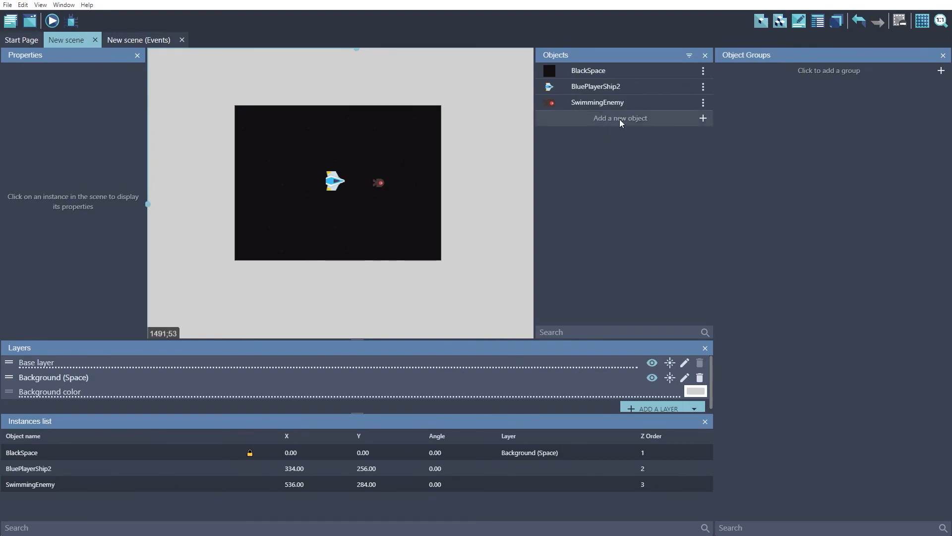
left_click(636, 121)
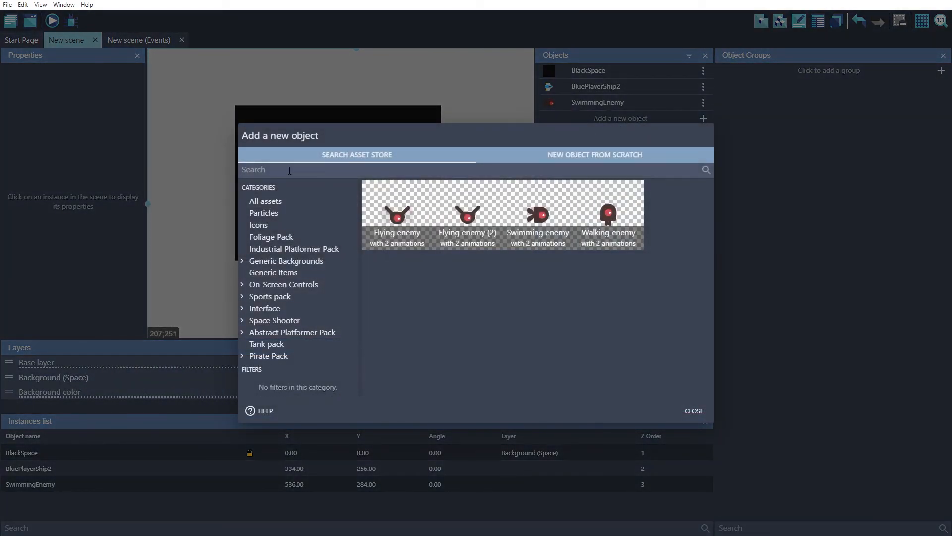
type("explosion")
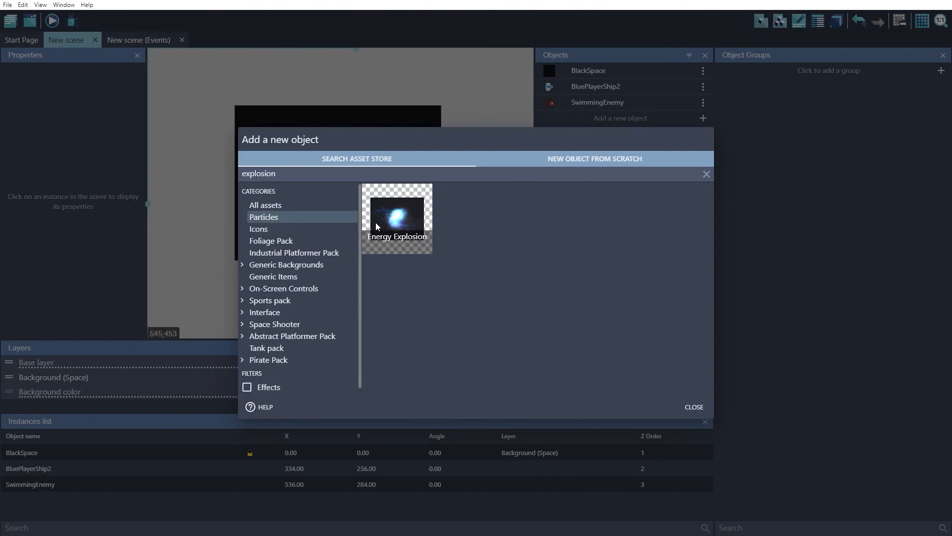
left_click(400, 219)
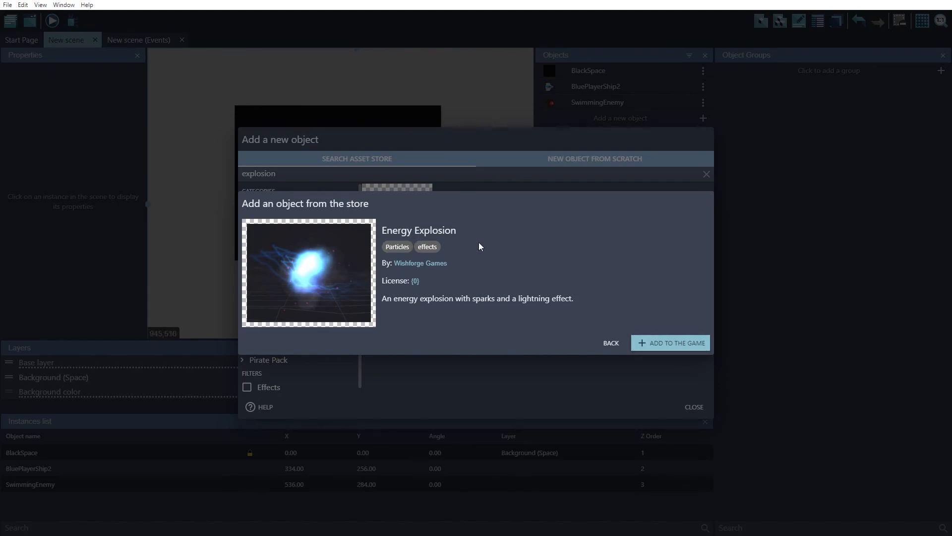
left_click(656, 344)
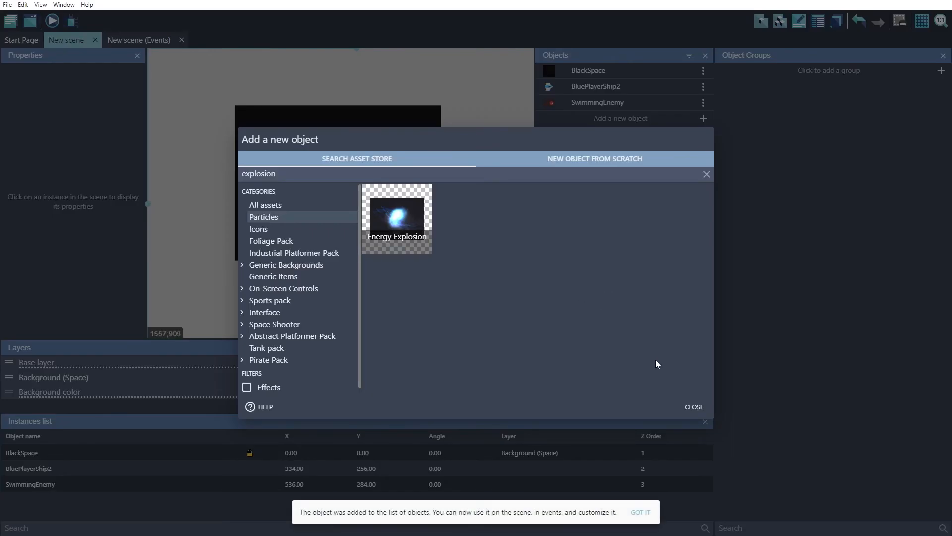
left_click(693, 406)
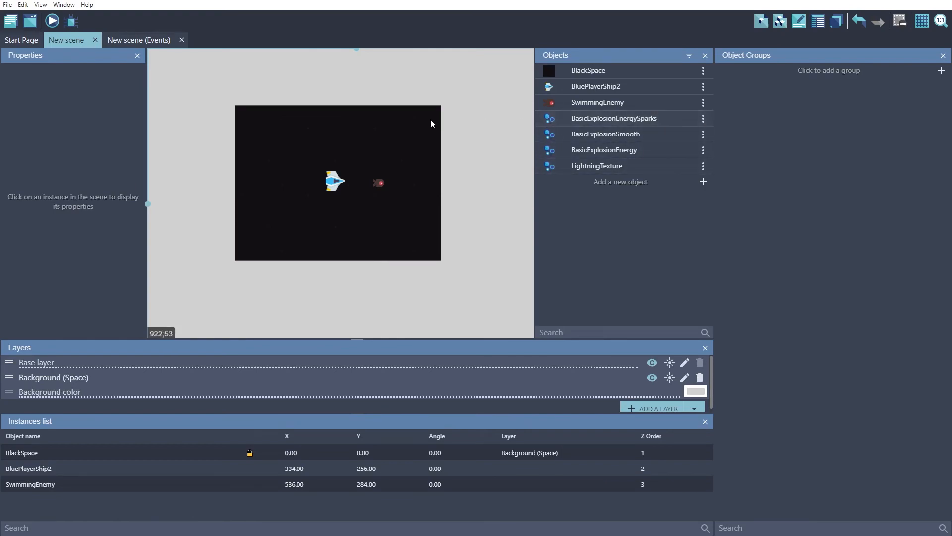
Add a Create an object action for BasicExplosionEnergySparks to the collision event, with the X position SwimmingEnemy.X()
left_click(130, 42)
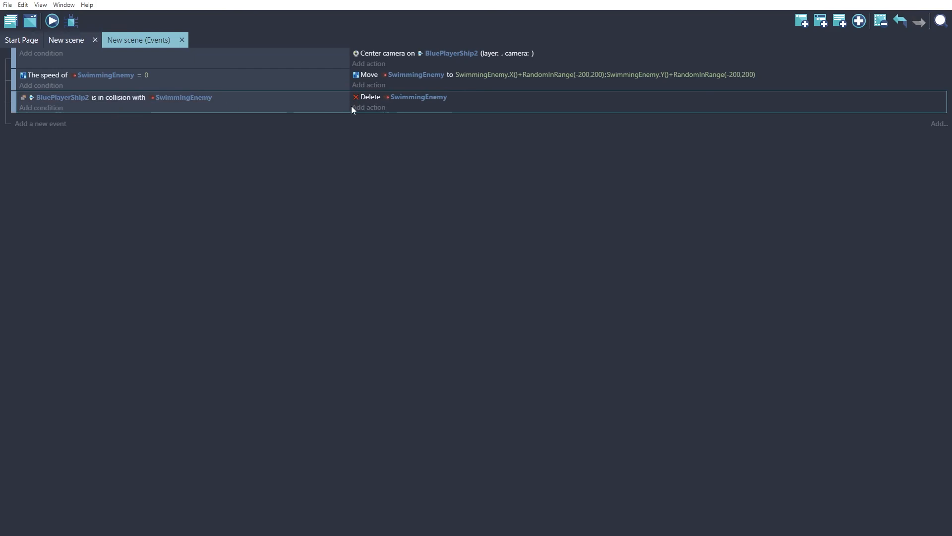
left_click(378, 109)
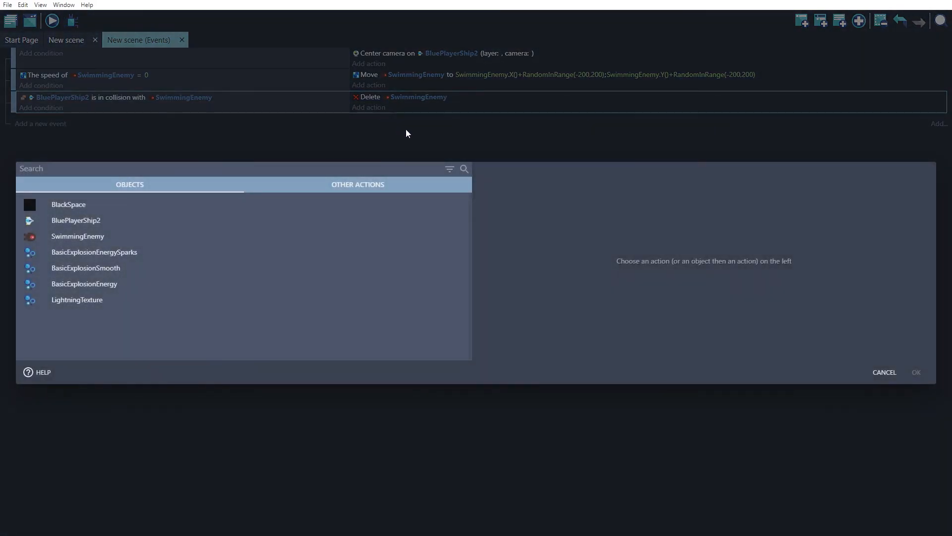
left_click(115, 251)
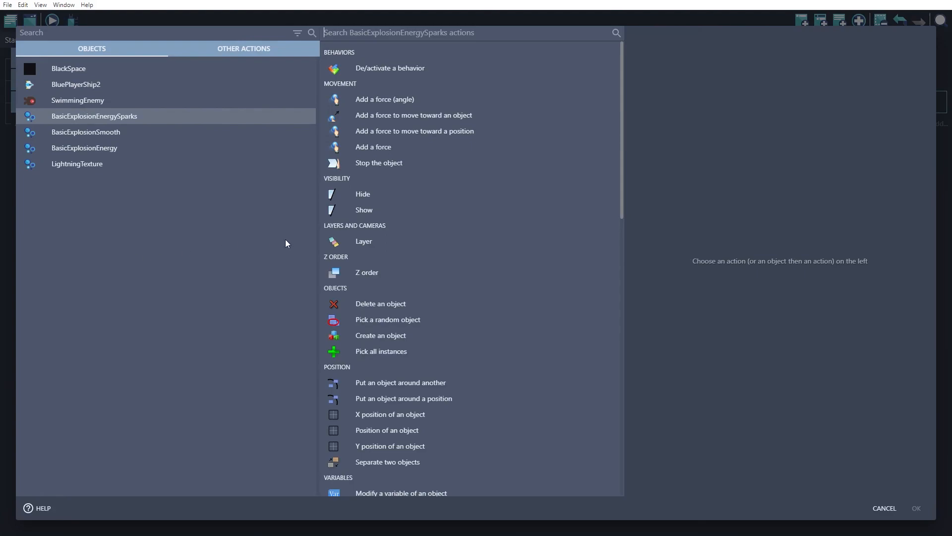
left_click(383, 337)
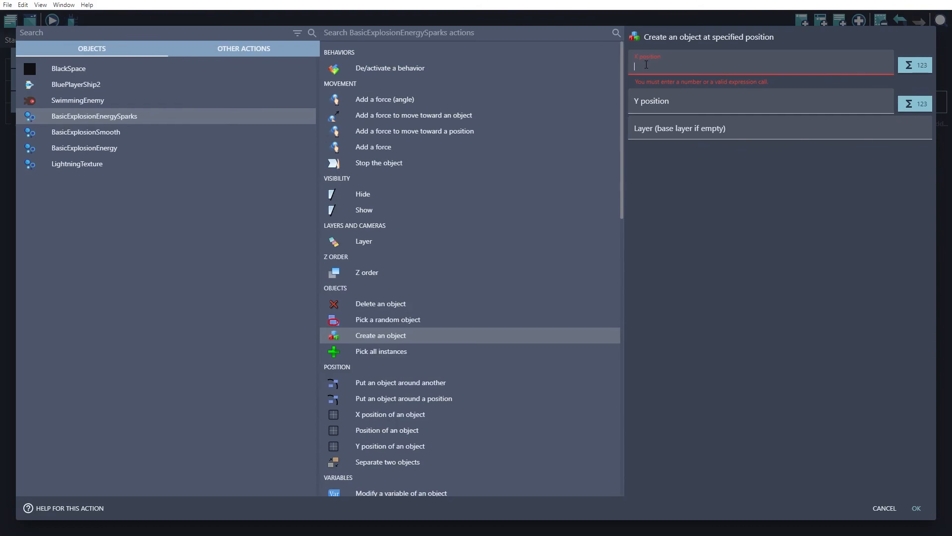
type("Swi")
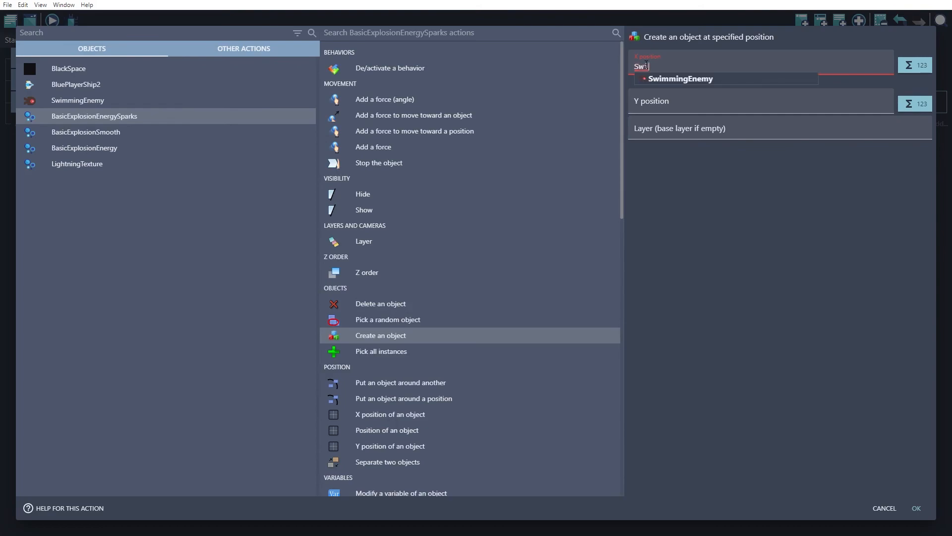
type("mmingEnemy.X()")
triple_click(689, 66)
key("ctrl+c")
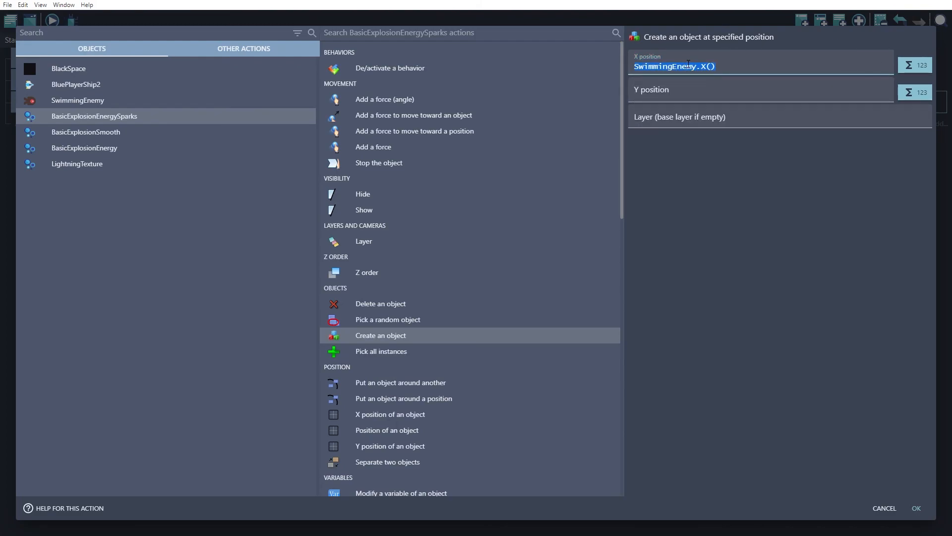
Set the create action's Y position to SwimmingEnemy.Y() by reusing the X expression, and apply the action
left_click(669, 98)
key("ctrl+v")
key("Left")
key("Left")
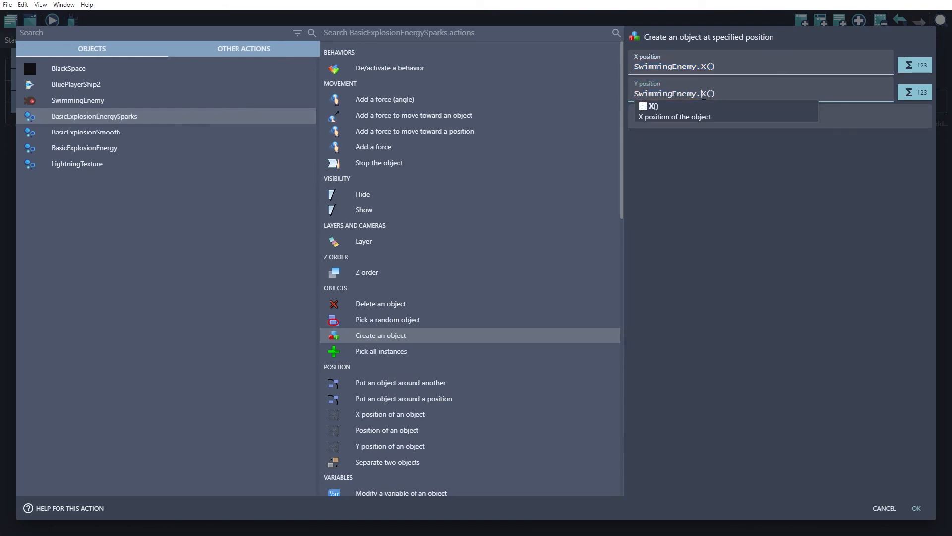
key("BackSpace")
type("Y")
left_click(710, 151)
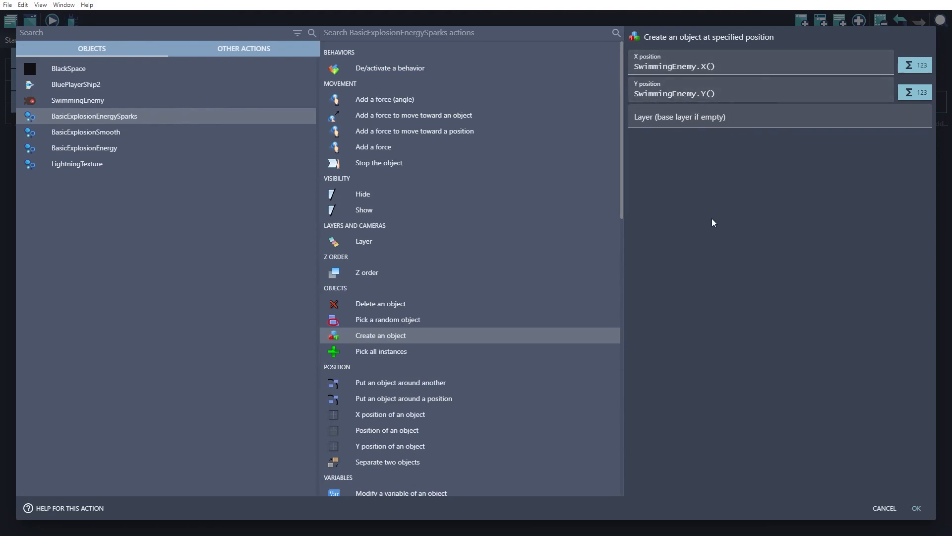
left_click(917, 508)
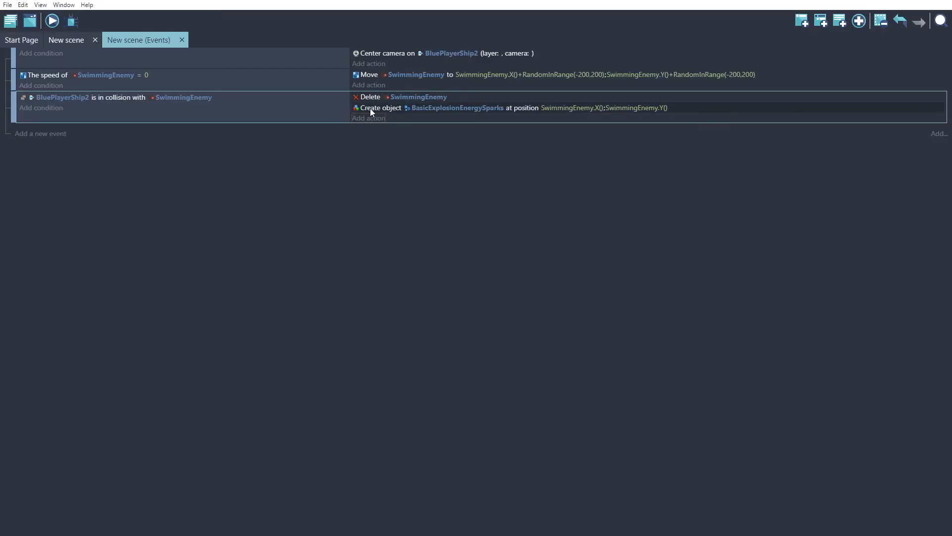
Move the create-object action above the SwimmingEnemy delete action and duplicate it three times
left_click_drag(371, 108, 370, 96)
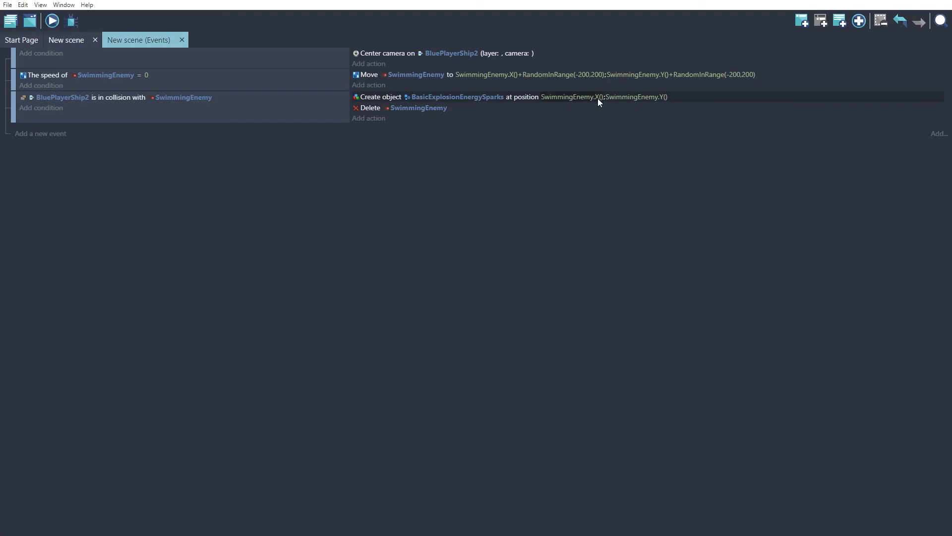
left_click(371, 97)
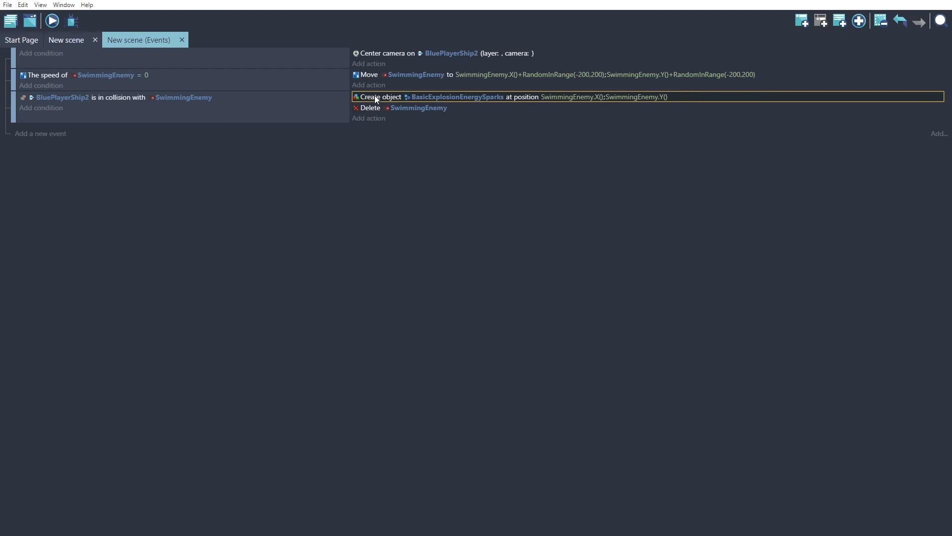
key("ctrl+v")
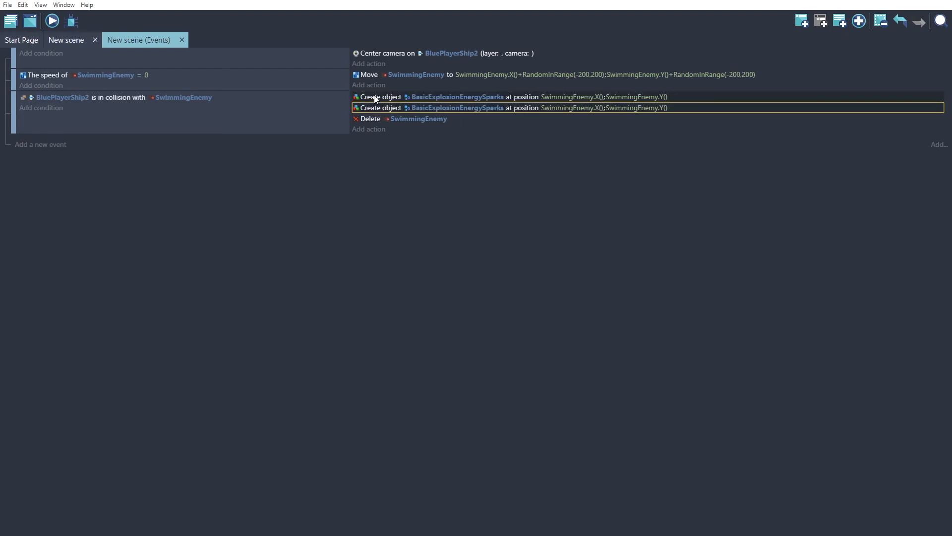
key("ctrl+v")
key("ctrl+v")
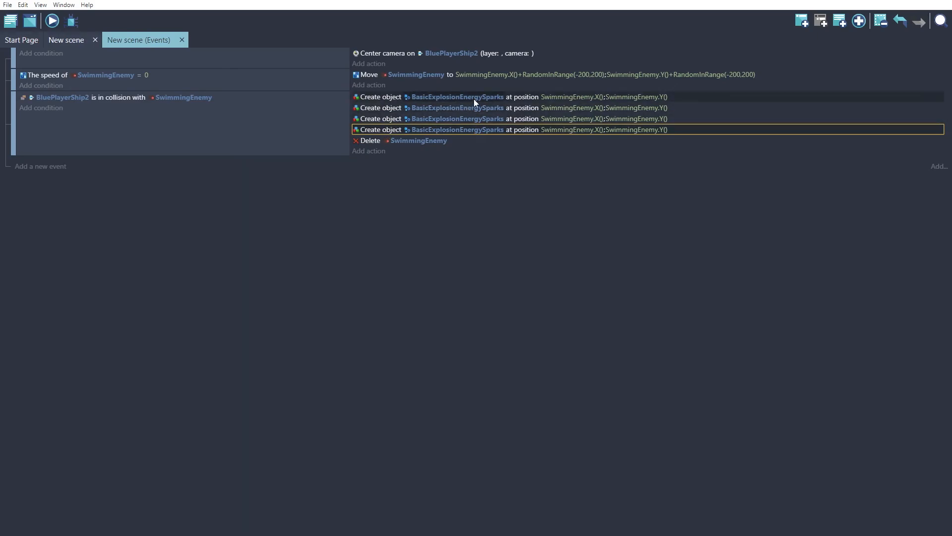
Change the collision event's second, third and fourth create actions to BasicExplosionSmooth, BasicExplosionEnergy and LightningTexture respectively
left_click(465, 110)
key("BackSpace")
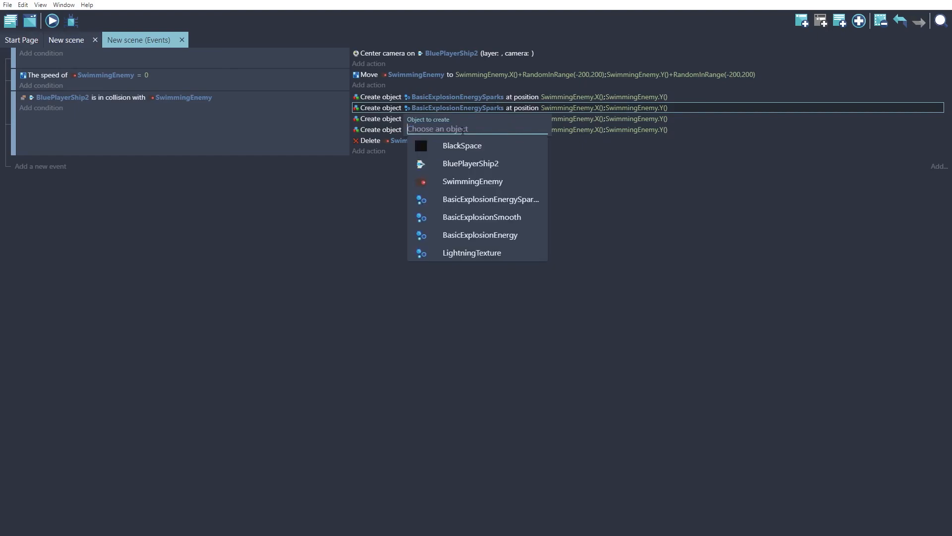
left_click(492, 217)
left_click(461, 120)
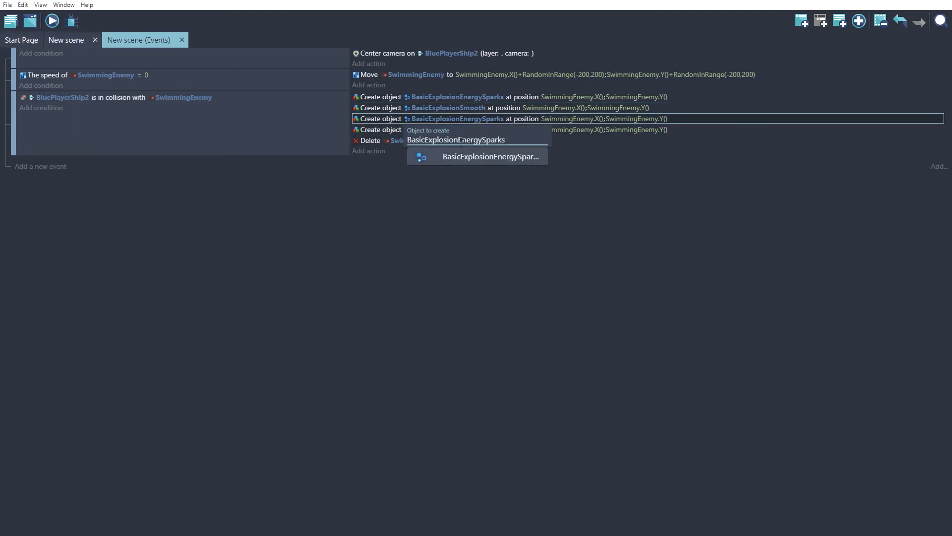
key("BackSpace")
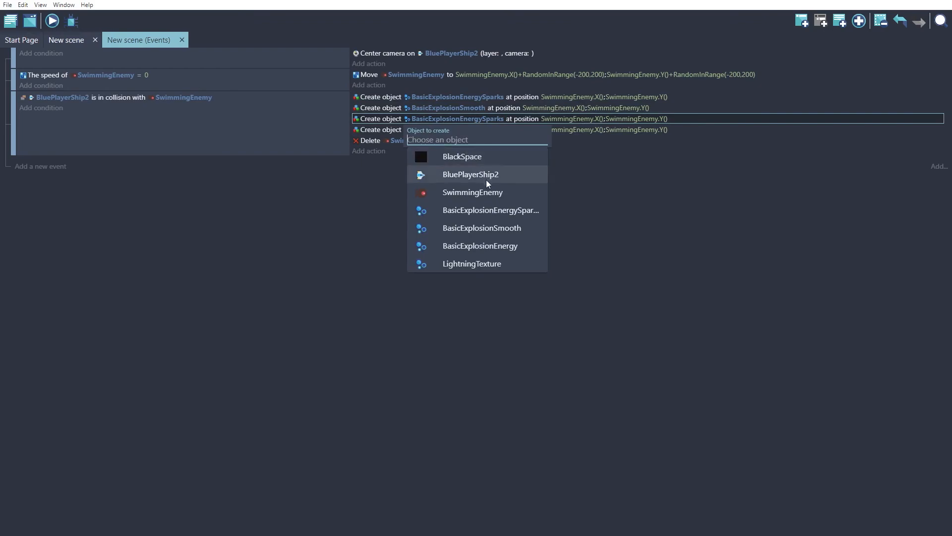
left_click(496, 245)
left_click(462, 129)
key("ctrl+a")
key("BackSpace")
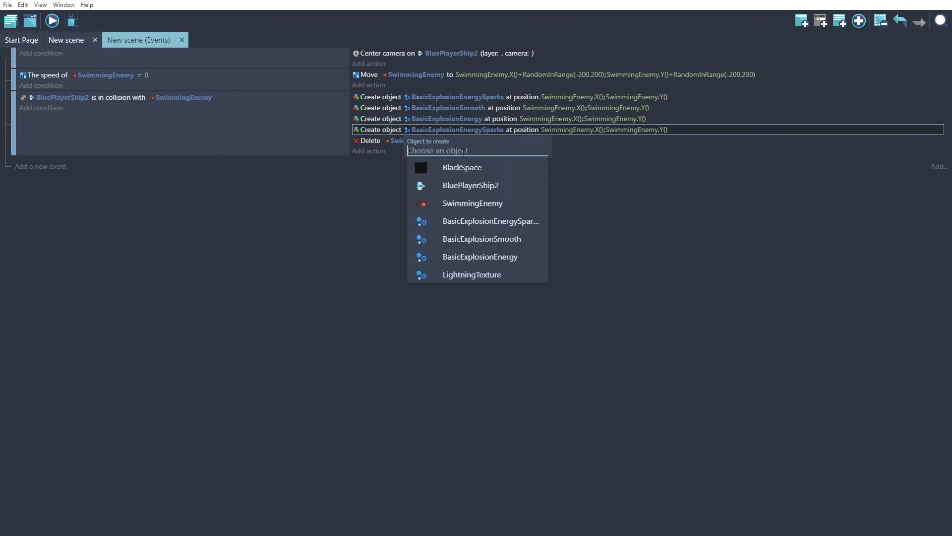
left_click(471, 274)
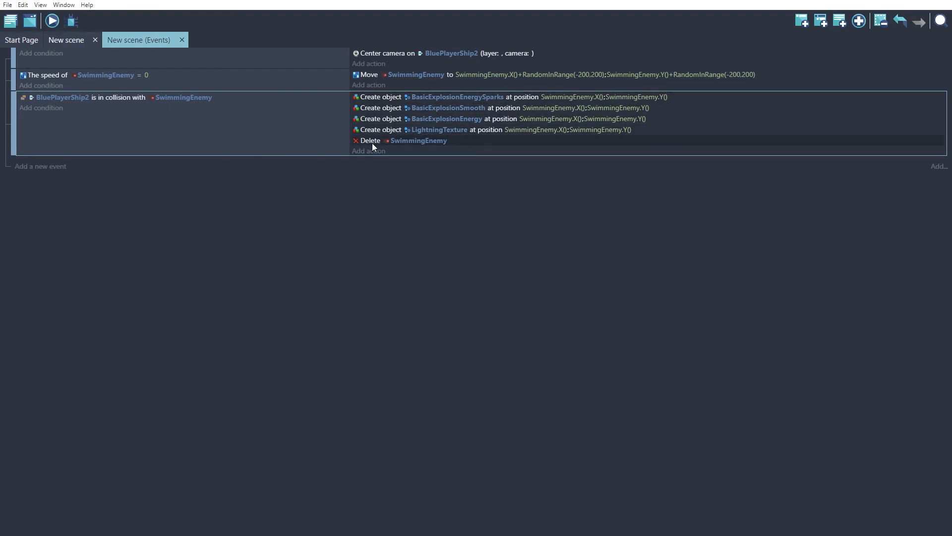
Test the game in a preview and delete the action creating LightningTexture from the collision event
left_click(54, 21)
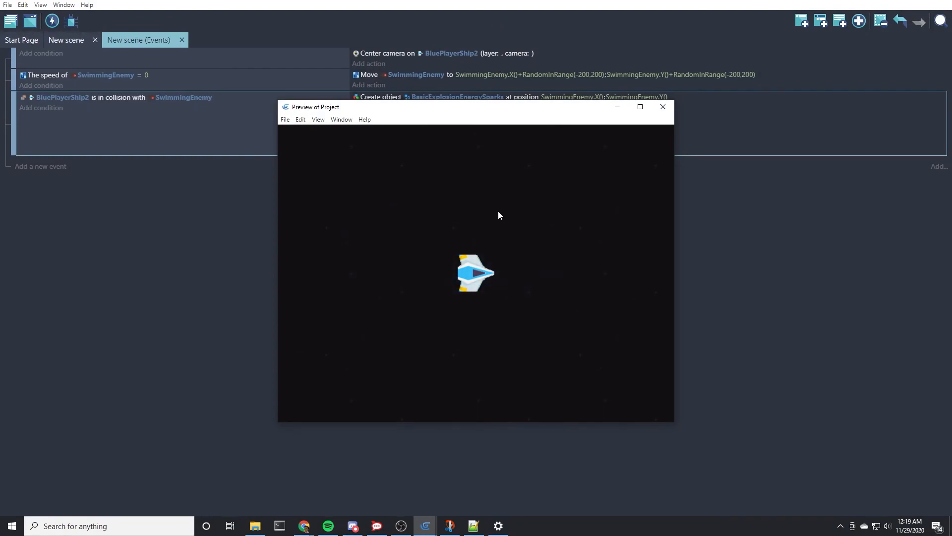
left_click(664, 107)
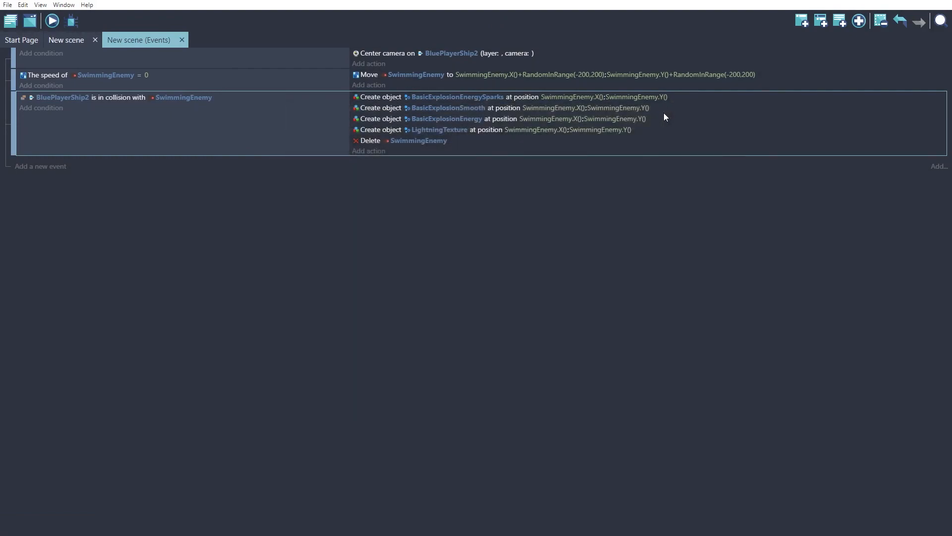
left_click(395, 130)
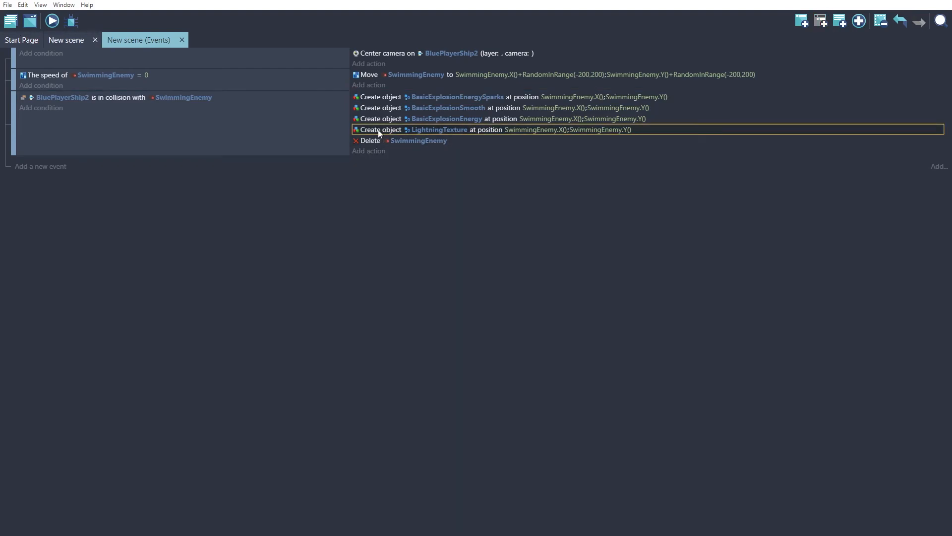
key("Delete")
Preview the game twice, steering the ship around to check the explosion effects on collision with enemies
left_click(52, 21)
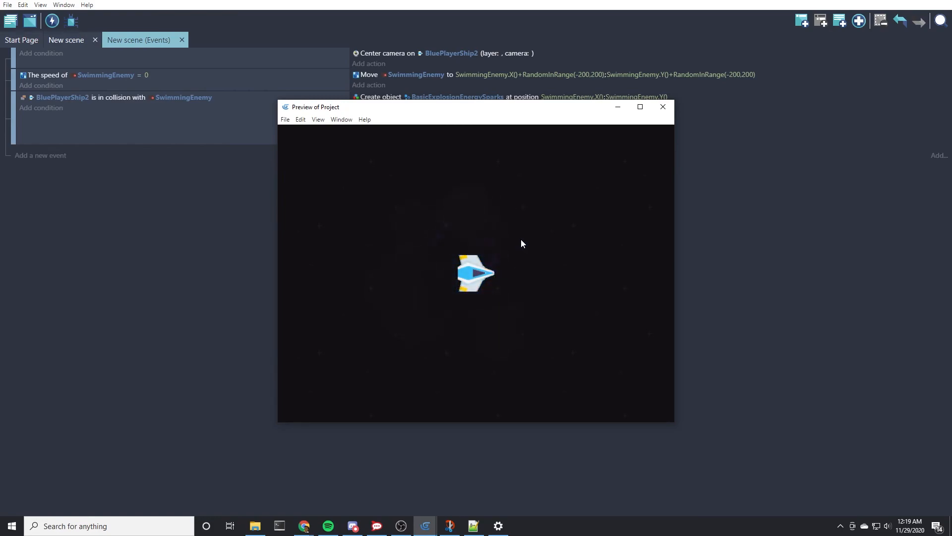
key("Up")
key("Left")
key("Down")
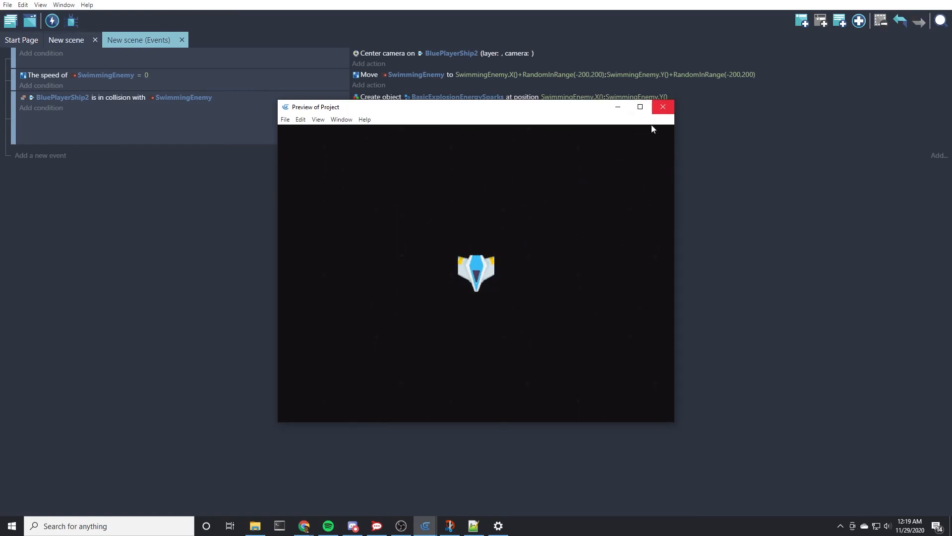
left_click(663, 107)
left_click(53, 20)
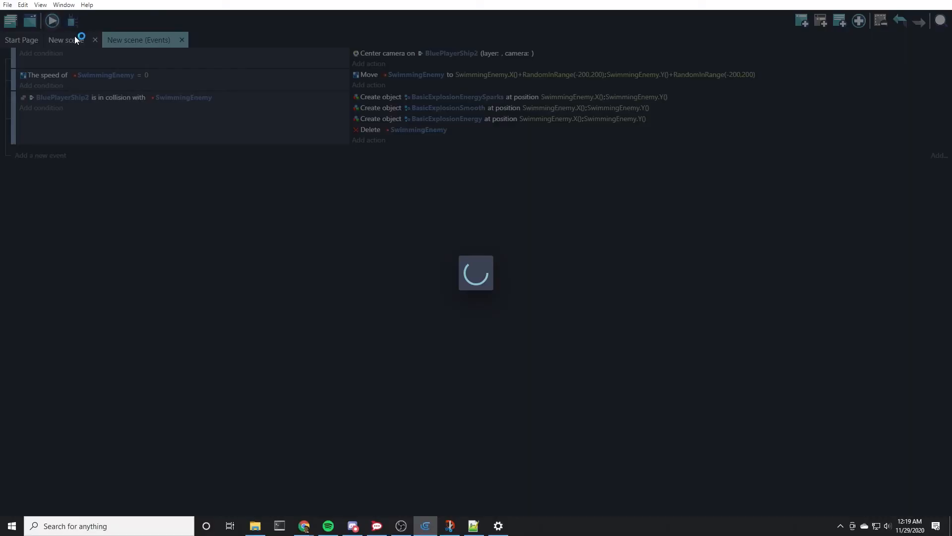
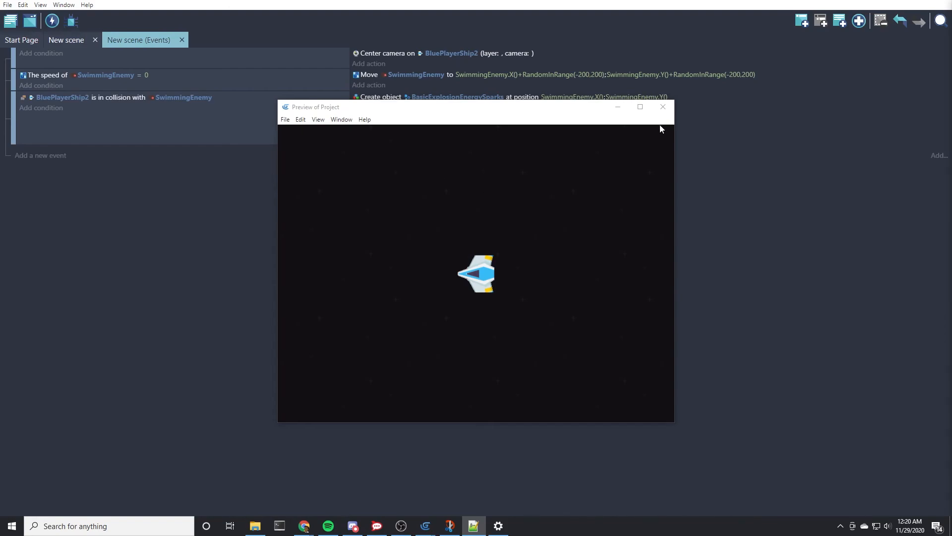
left_click(663, 106)
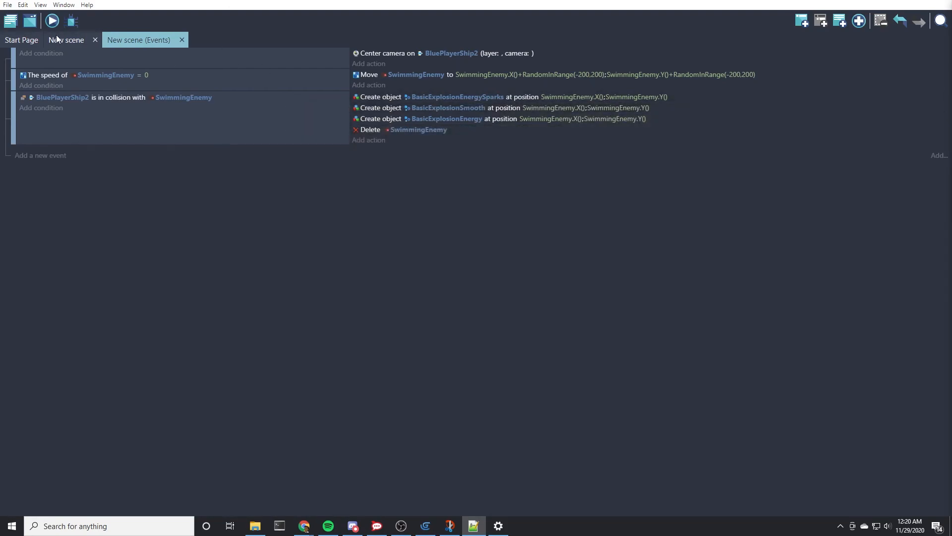
Install the "Create multiple copies of an object" extension in the project
left_click(10, 21)
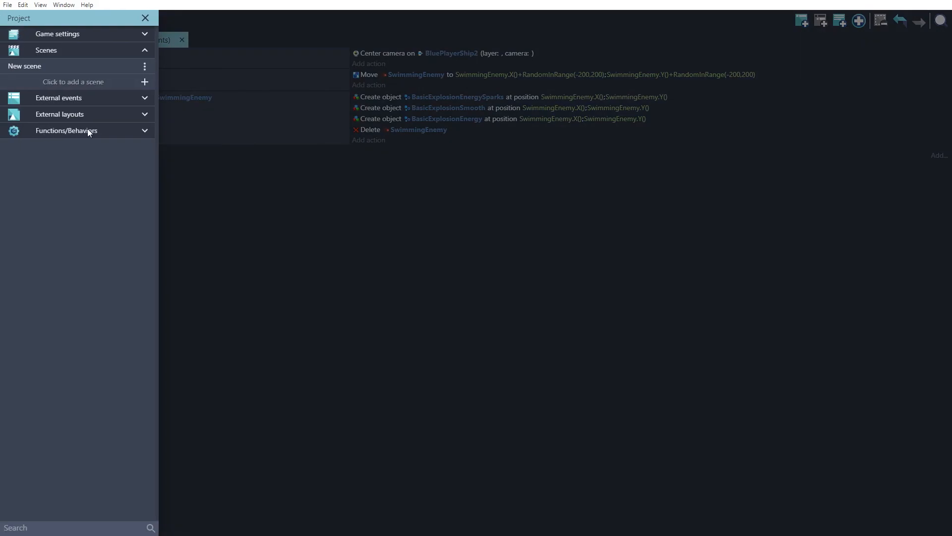
left_click(184, 55)
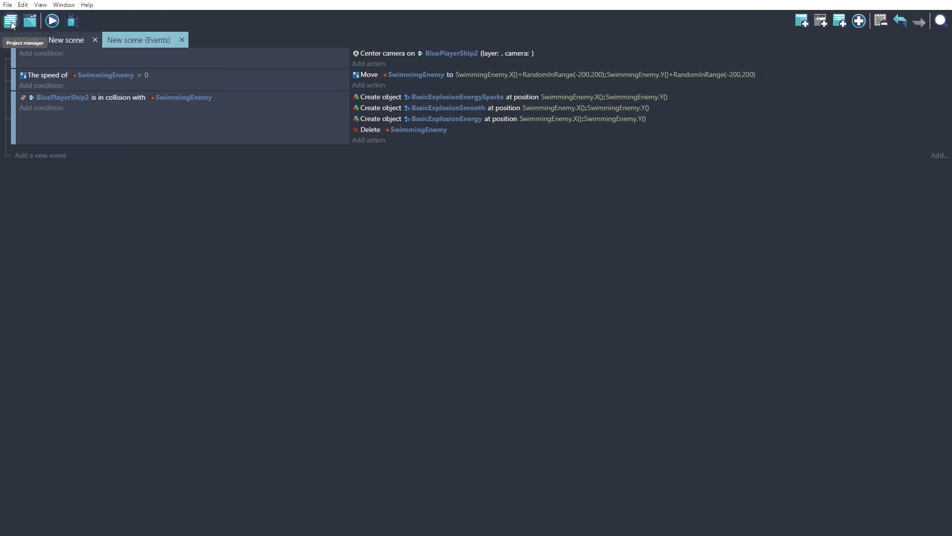
left_click(12, 23)
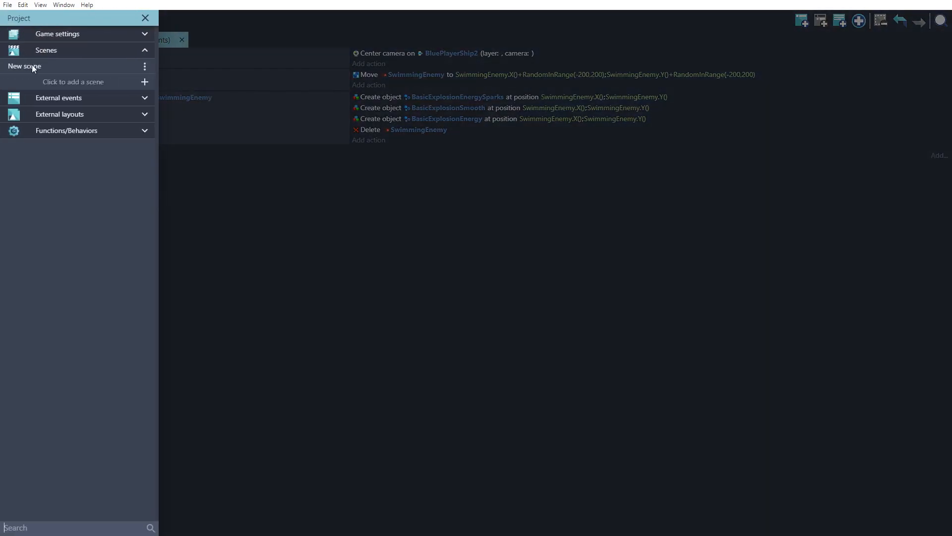
left_click(83, 132)
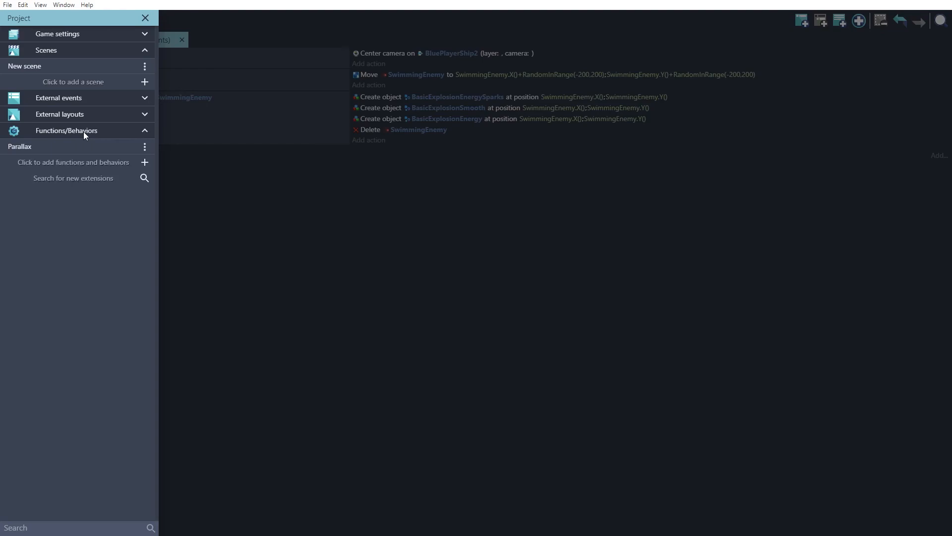
left_click(88, 179)
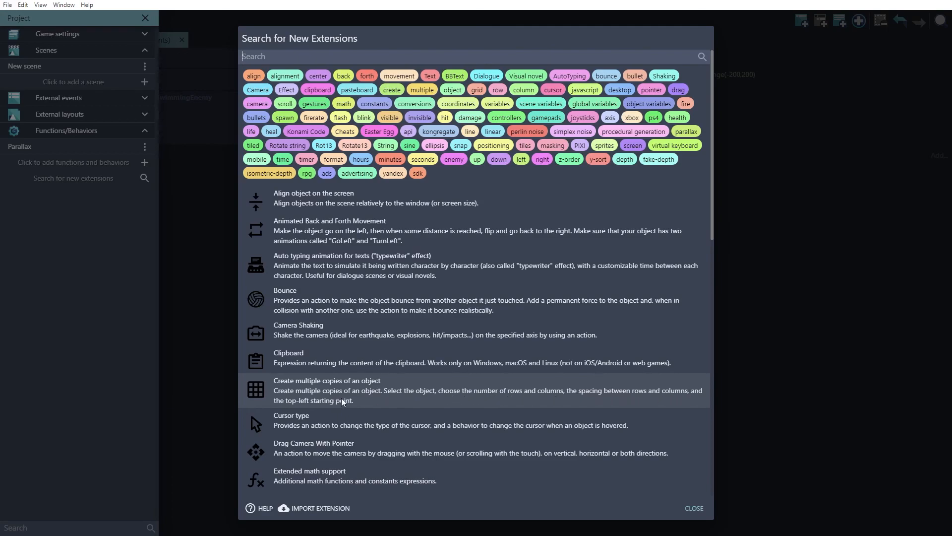
left_click(385, 402)
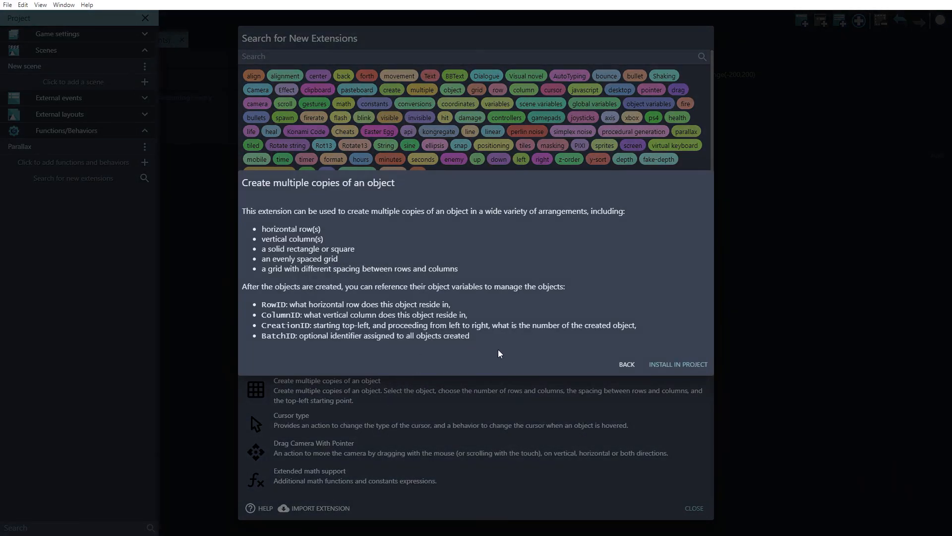
left_click(678, 365)
left_click(696, 511)
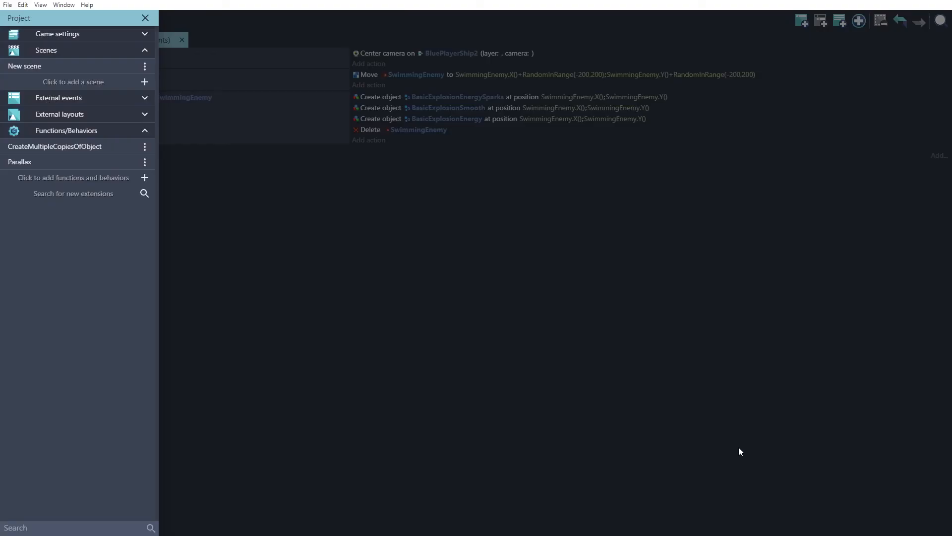
left_click(145, 18)
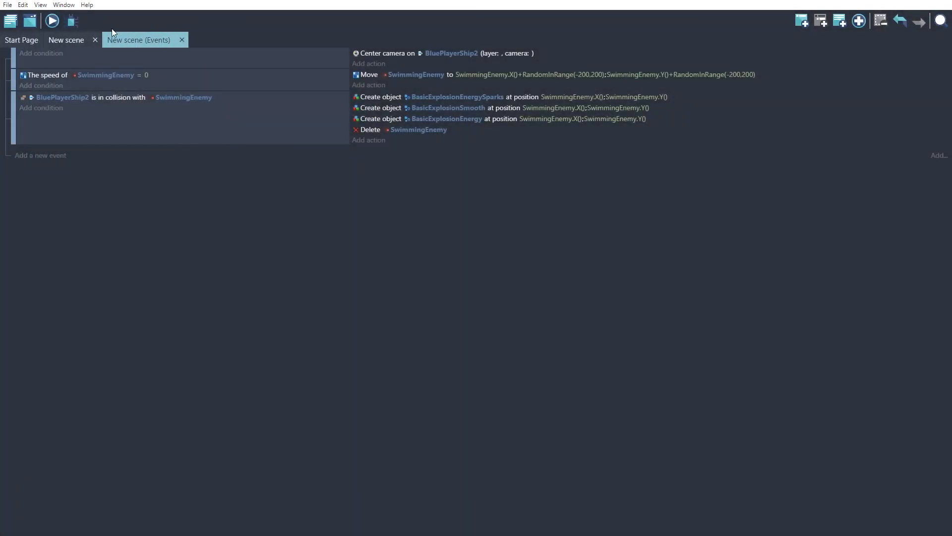
Add a new event above the camera event with the condition "At the beginning of the scene"
left_click(232, 59)
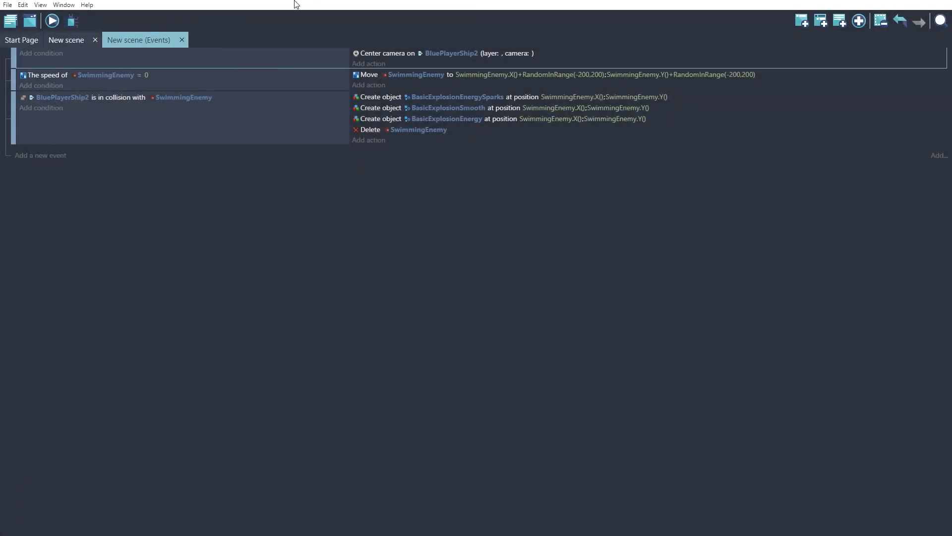
left_click(802, 21)
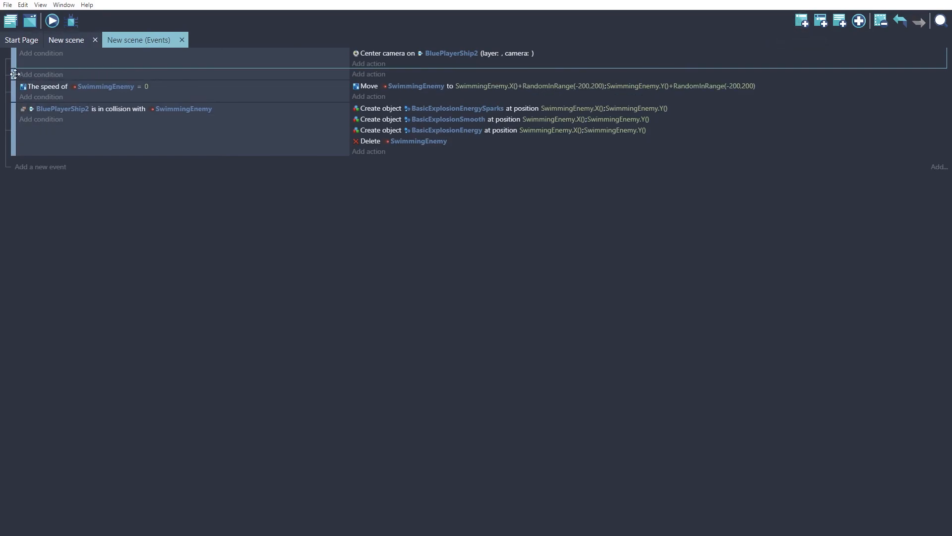
left_click_drag(13, 74, 13, 54)
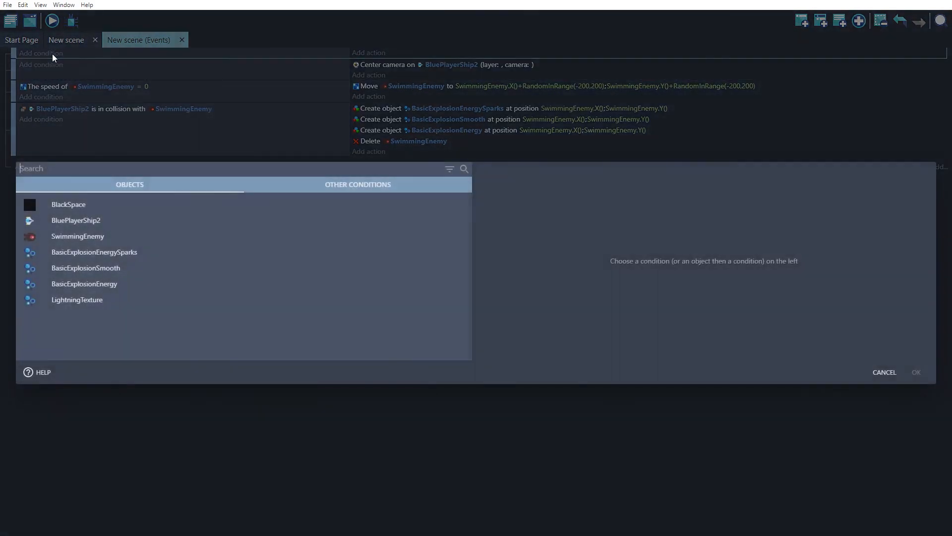
left_click(52, 54)
type("beg")
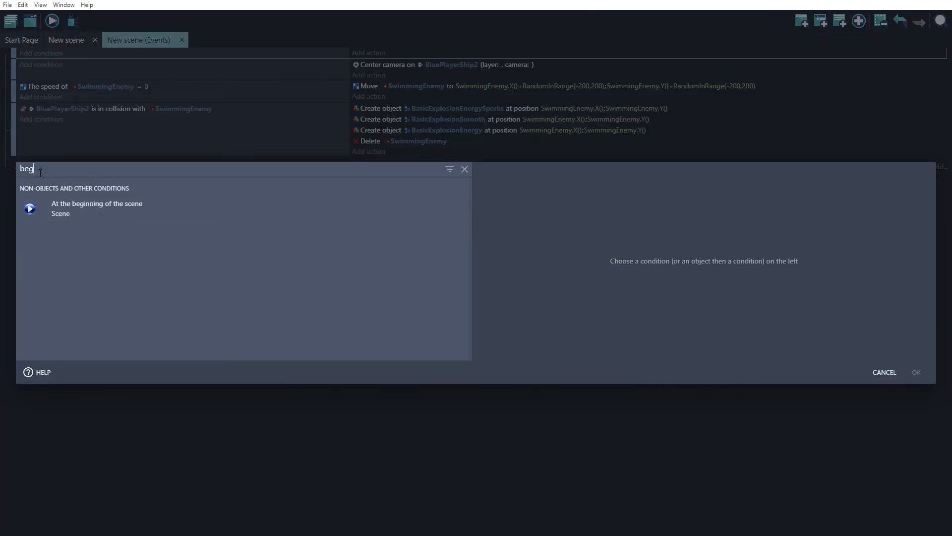
left_click(118, 207)
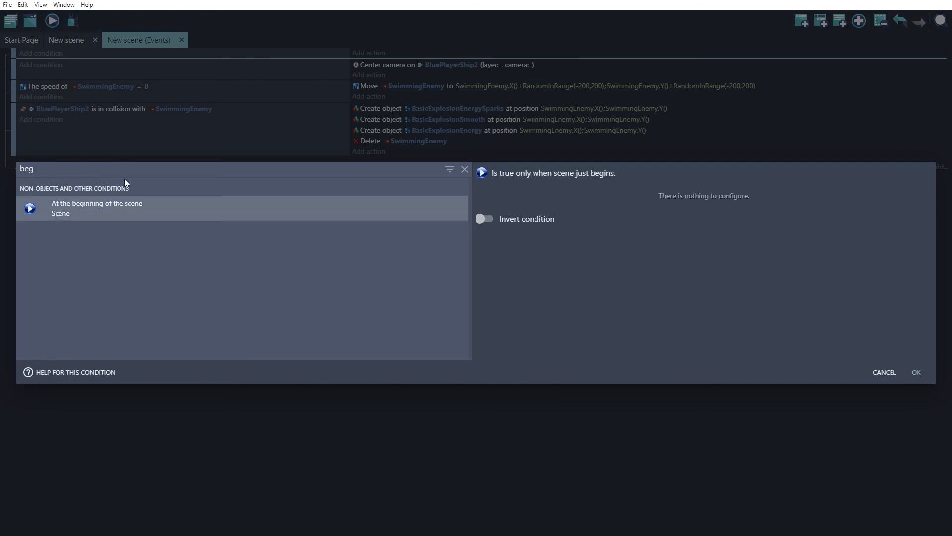
left_click(916, 373)
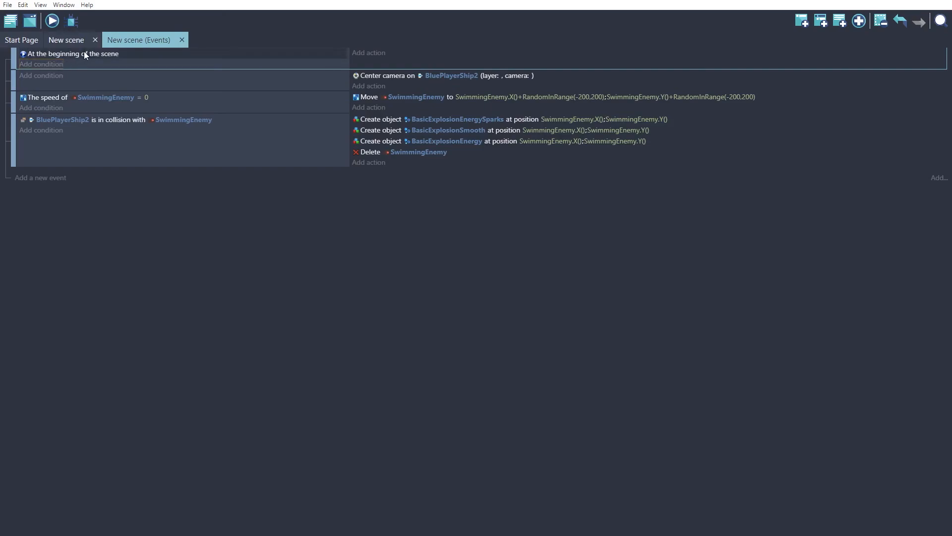
Start a "Create multiple copies of an object" action in the scene-beginning event, with SwimmingEnemy as the object
left_click(367, 53)
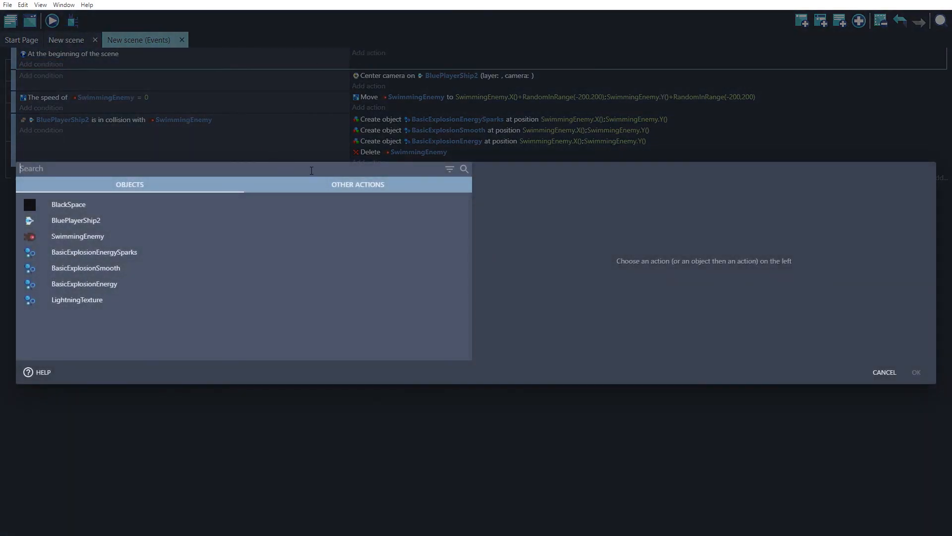
left_click(353, 189)
scroll(93, 446, "down", 1)
scroll(94, 445, "down", 1)
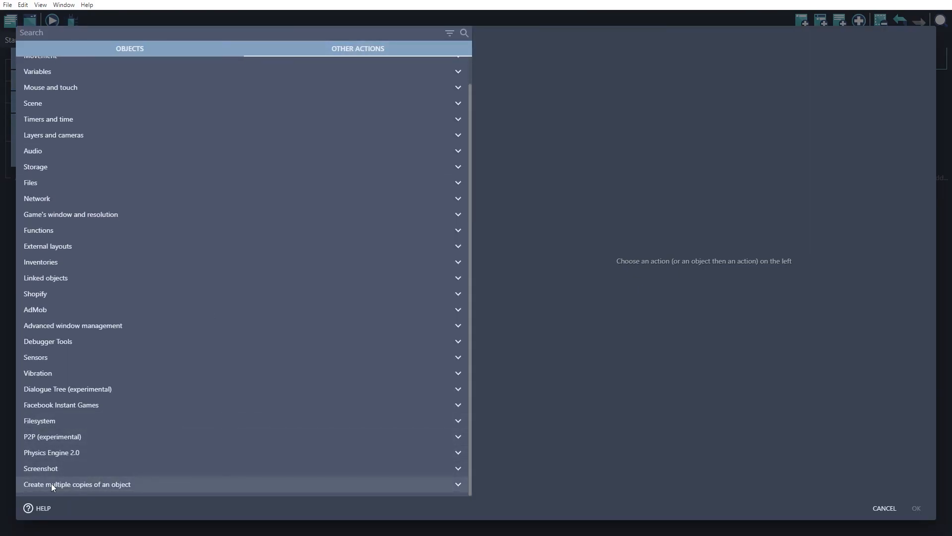
left_click(88, 484)
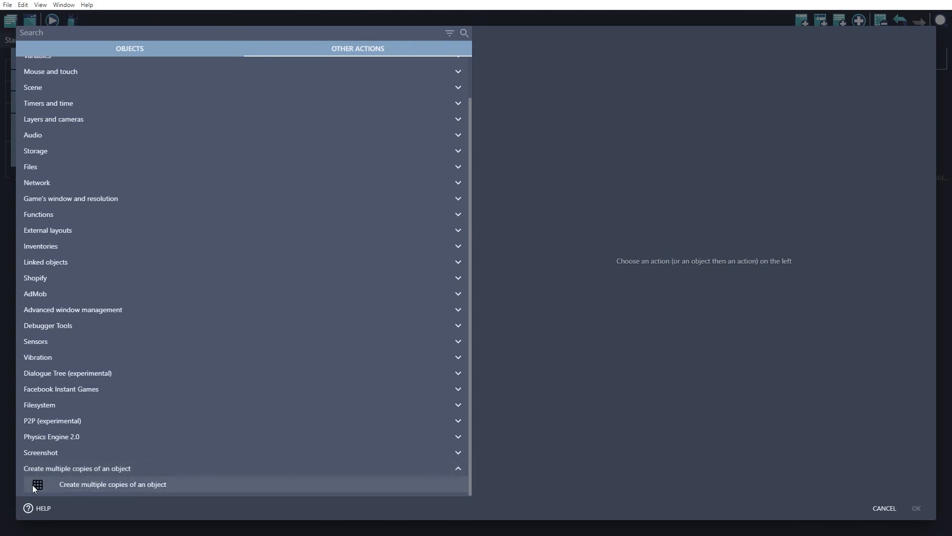
left_click(154, 484)
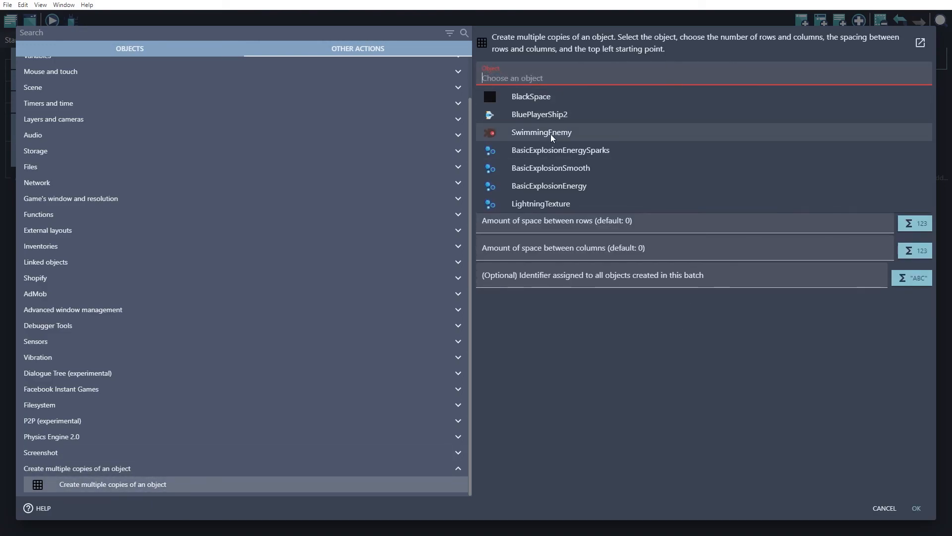
left_click(564, 133)
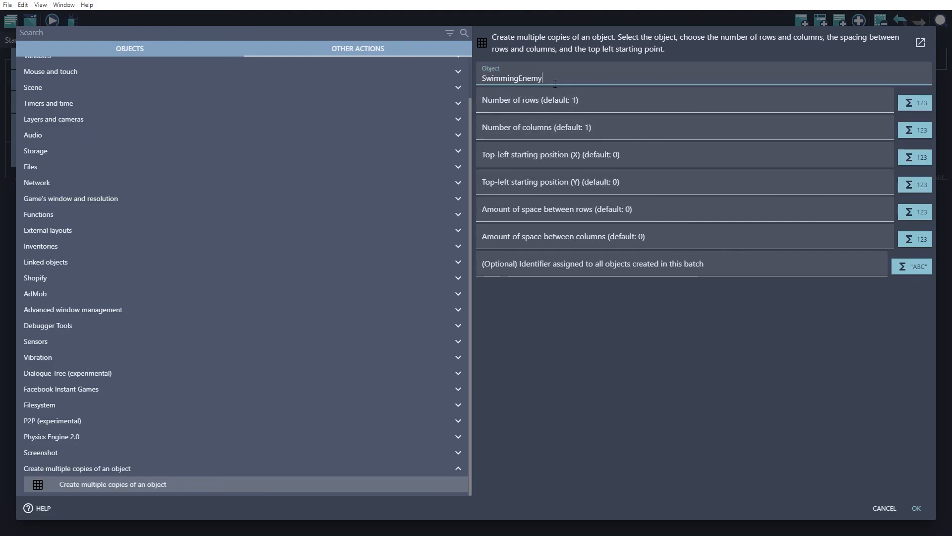
Set the SwimmingEnemy copies to 4 rows and 5 columns
left_click(517, 106)
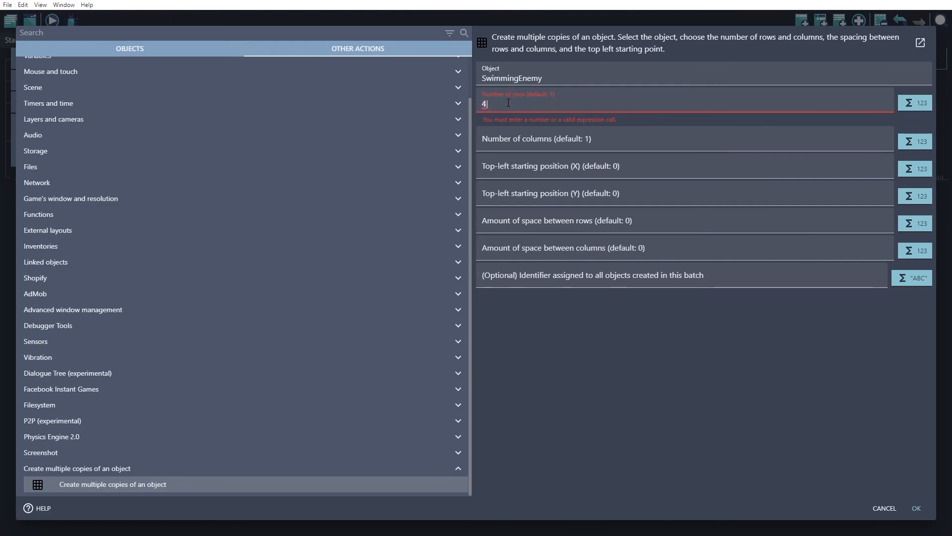
left_click(511, 132)
type("5")
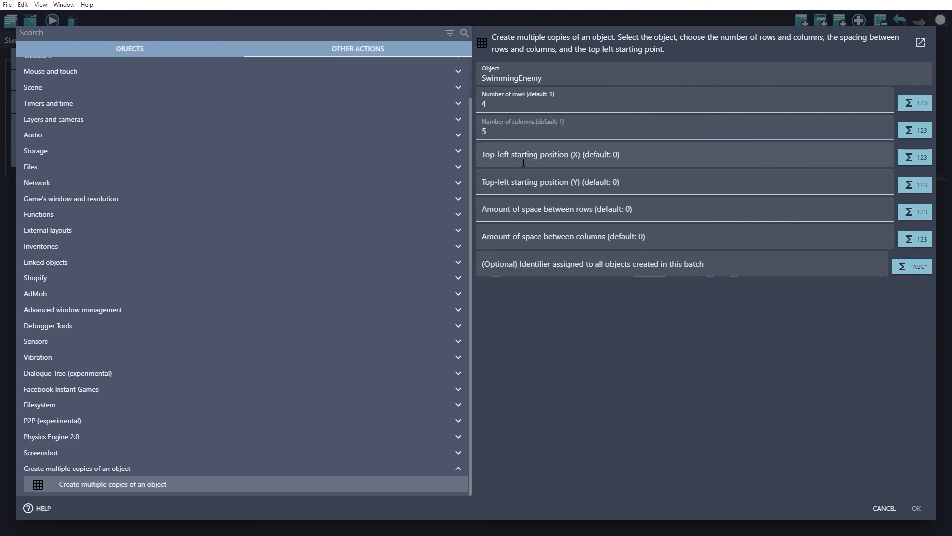
left_click(589, 316)
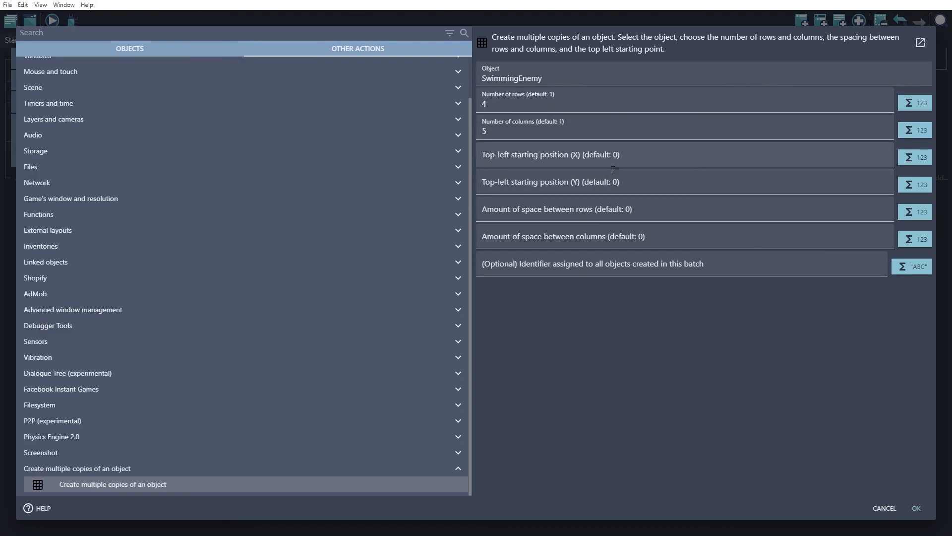
Set the spacing between the SwimmingEnemy rows and columns to 100 each and confirm the copy action
left_click(493, 207)
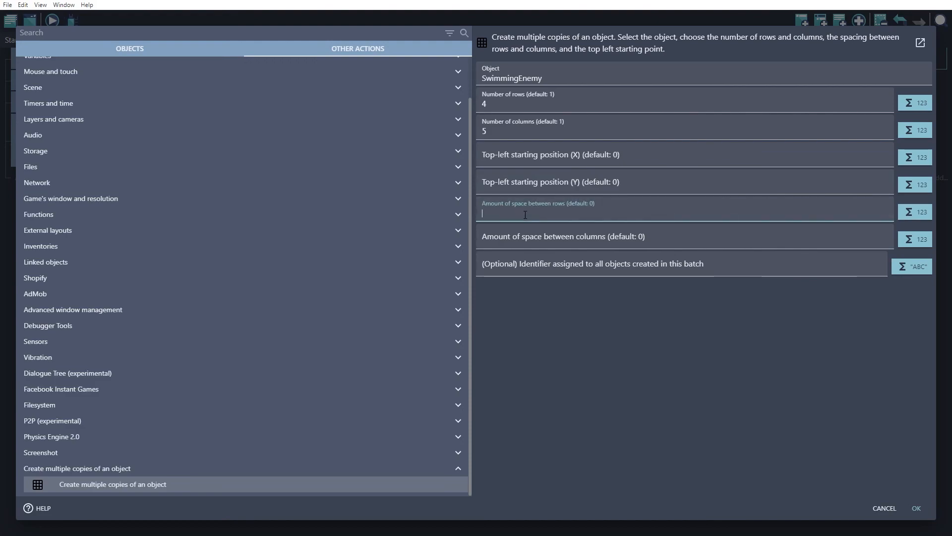
type("100")
key("Tab")
type("100")
left_click(627, 323)
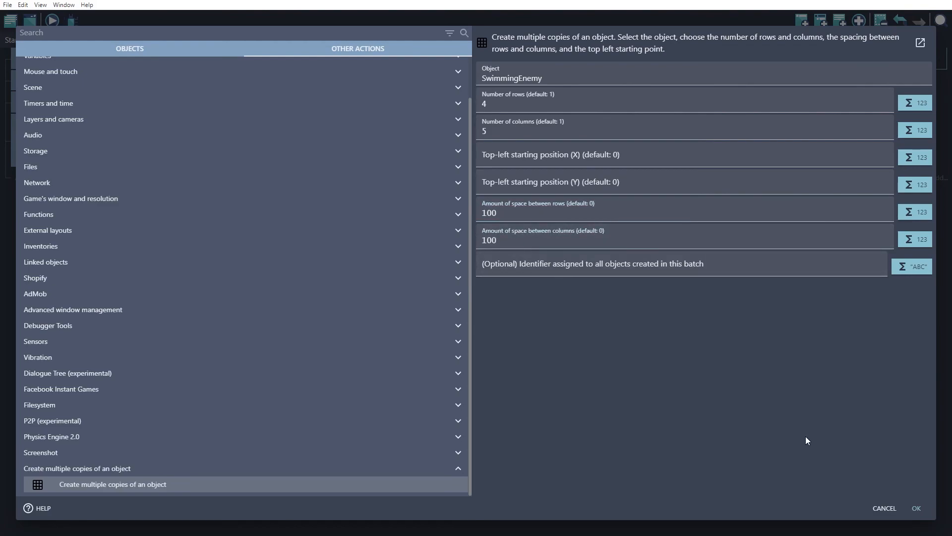
left_click(913, 508)
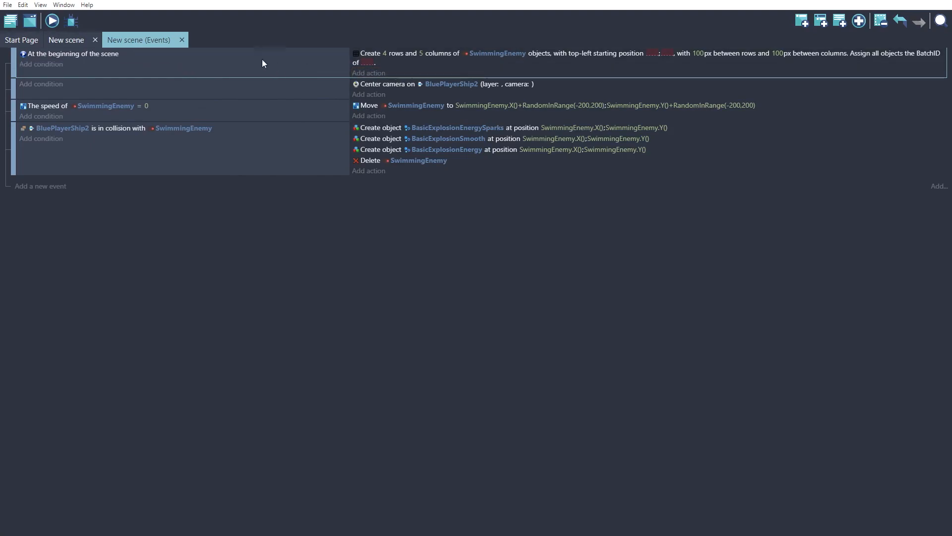
Preview the game, fly the ship around in all directions to check the spawned enemies, and close the preview
left_click(55, 24)
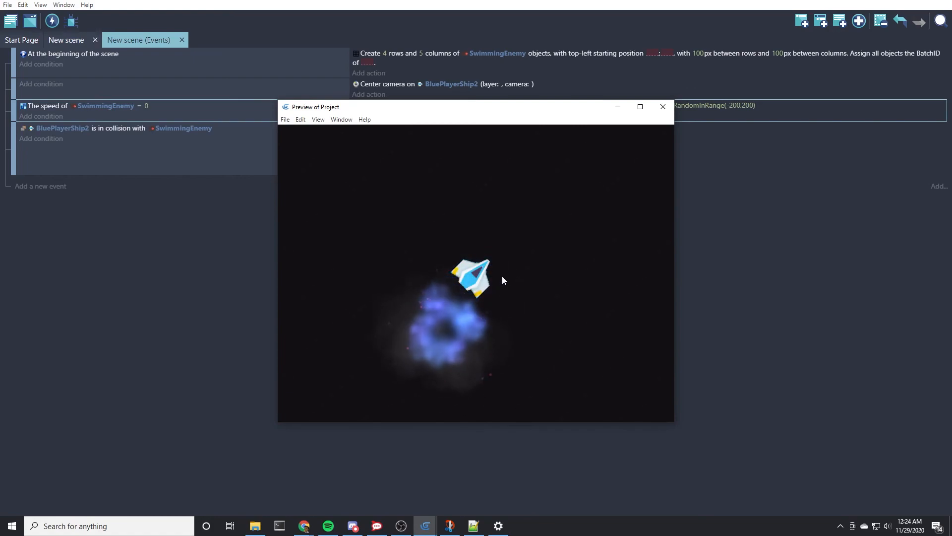
key("Left")
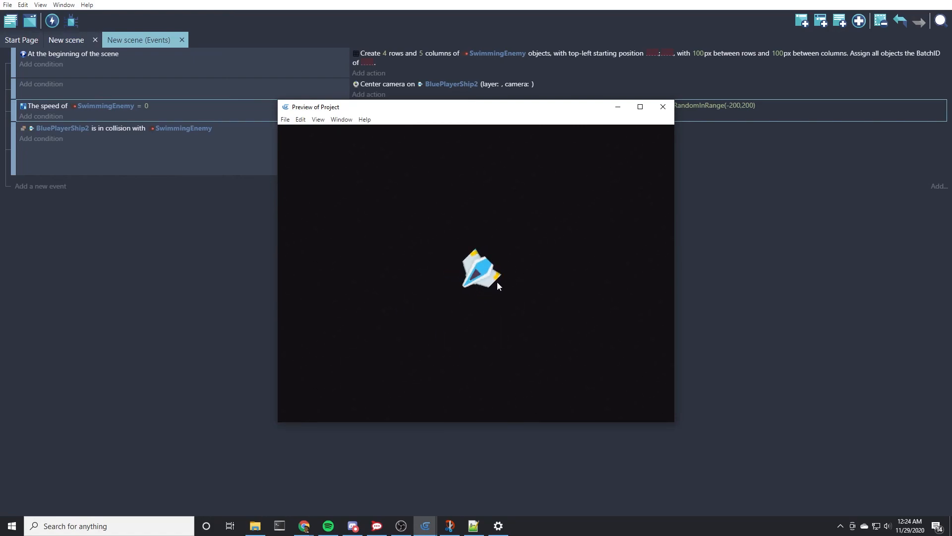
key("Right")
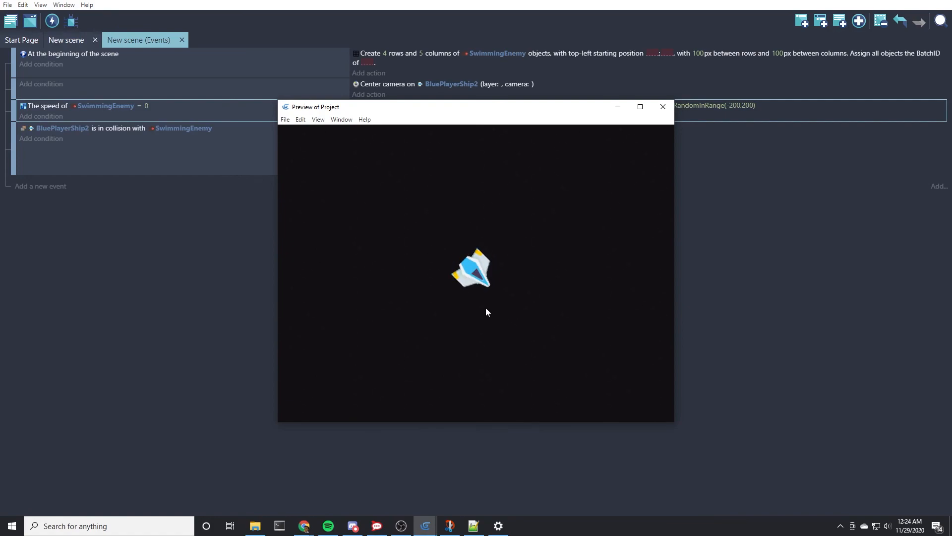
key("Right")
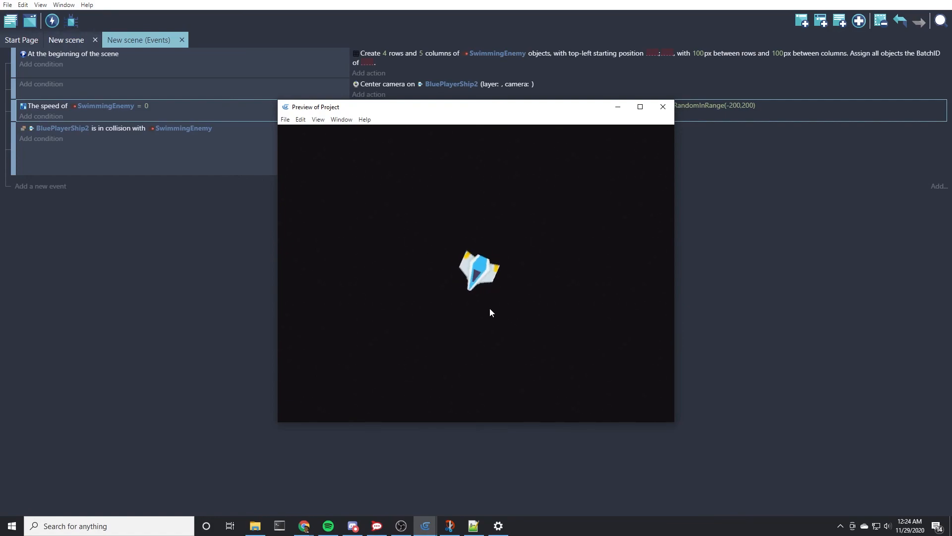
key("Right")
key("Up")
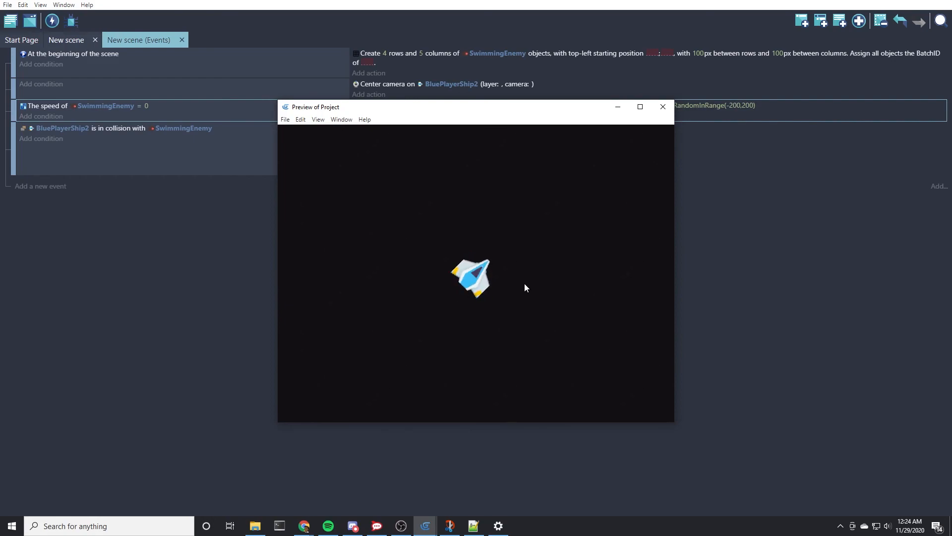
key("Left")
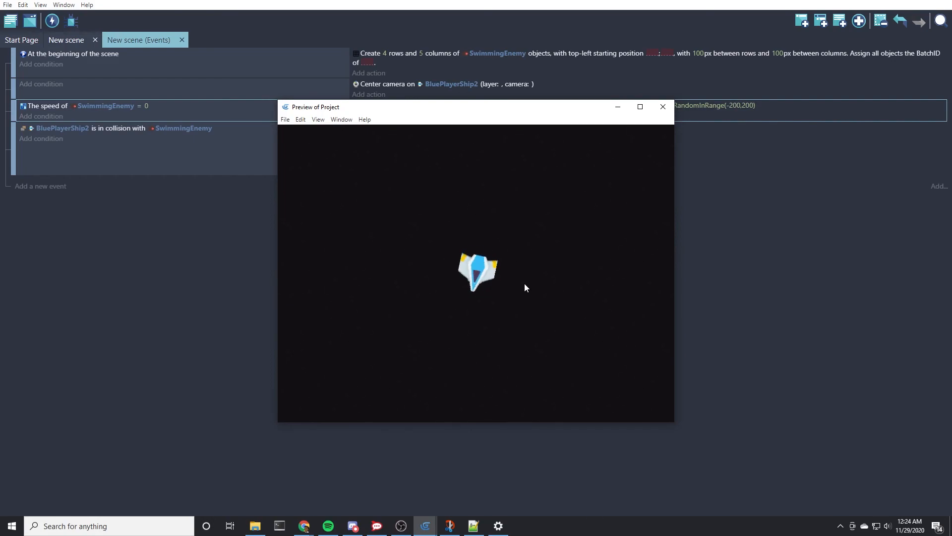
key("Left")
key("Right")
key("Right")
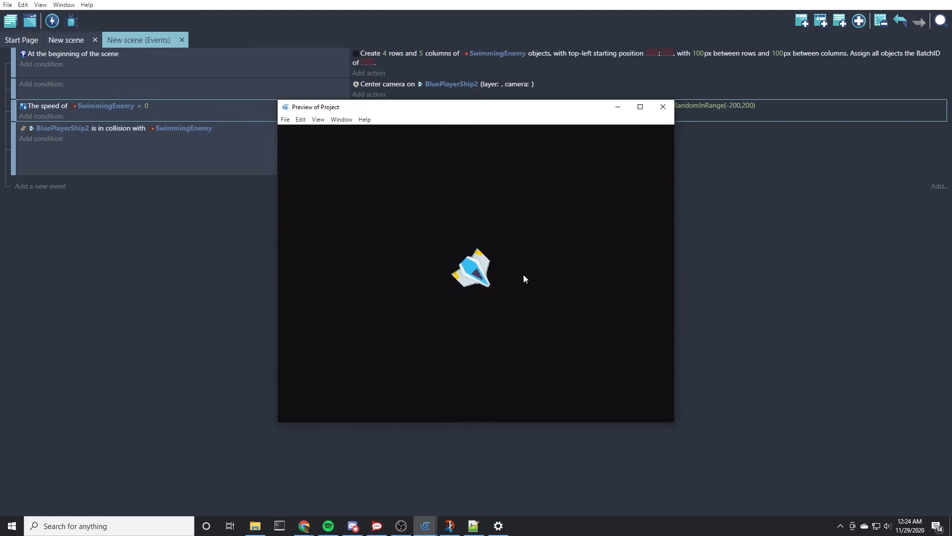
key("Left")
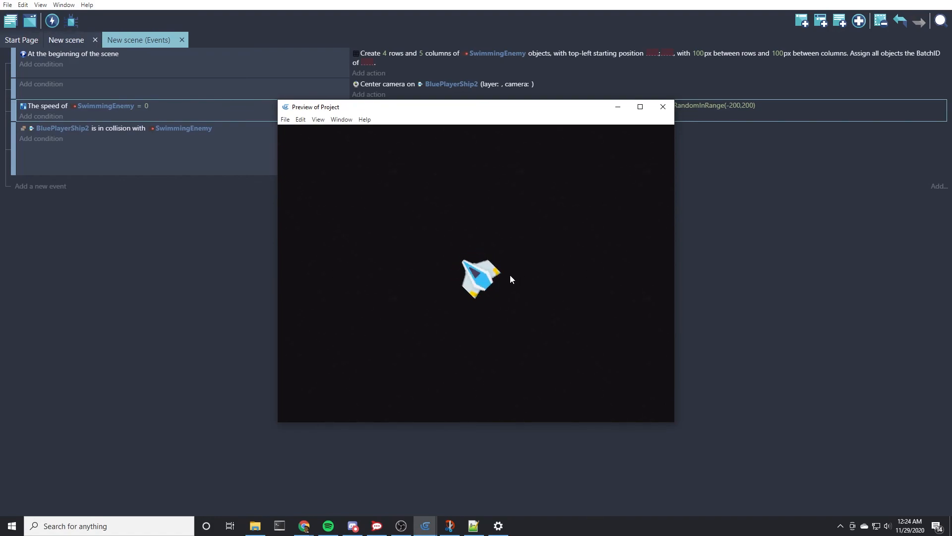
key("Right")
key("Down")
key("Left")
key("Up")
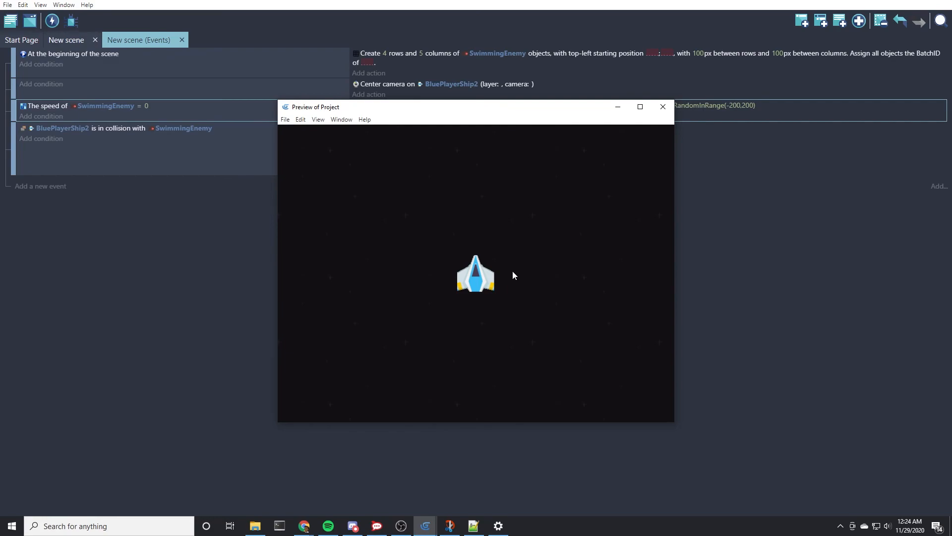
left_click(661, 107)
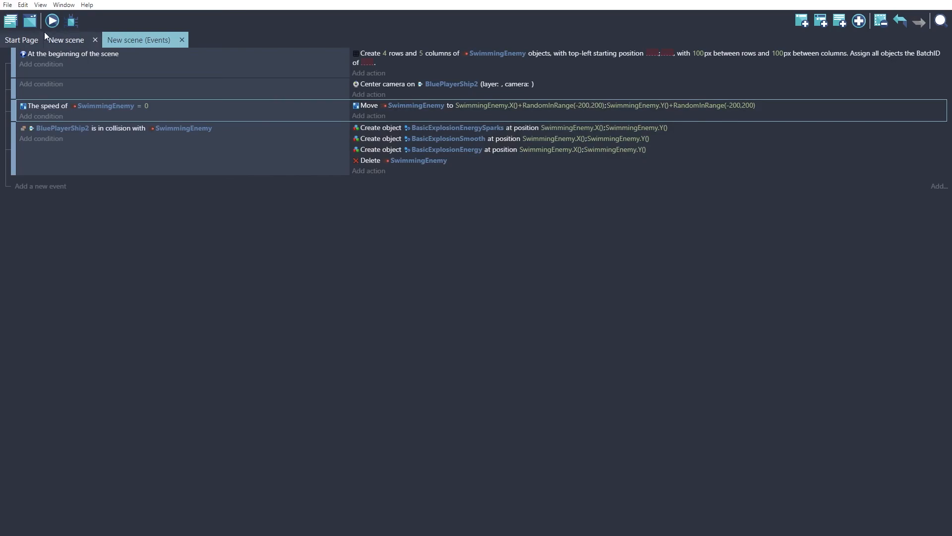
Create a new Text object in the scene from scratch and name it EnemiesRemainingText
left_click(68, 40)
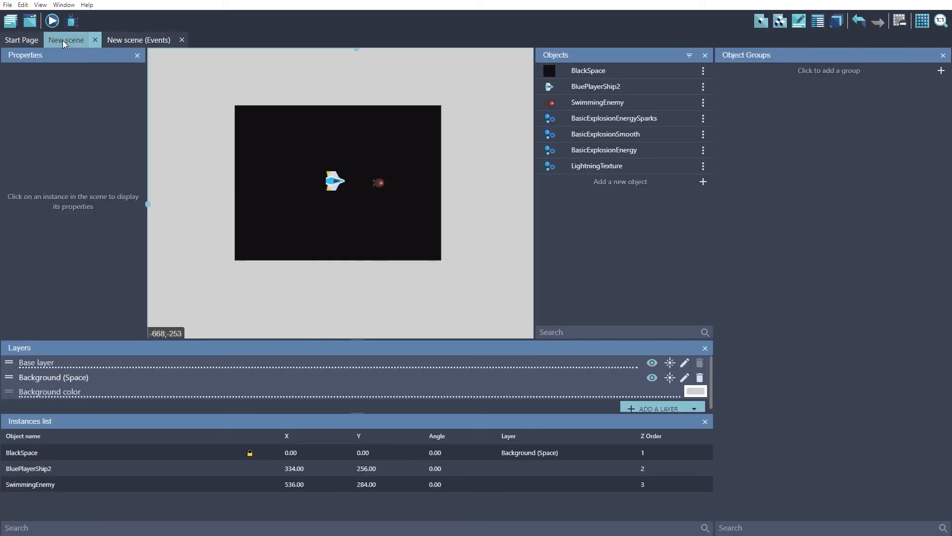
left_click(613, 181)
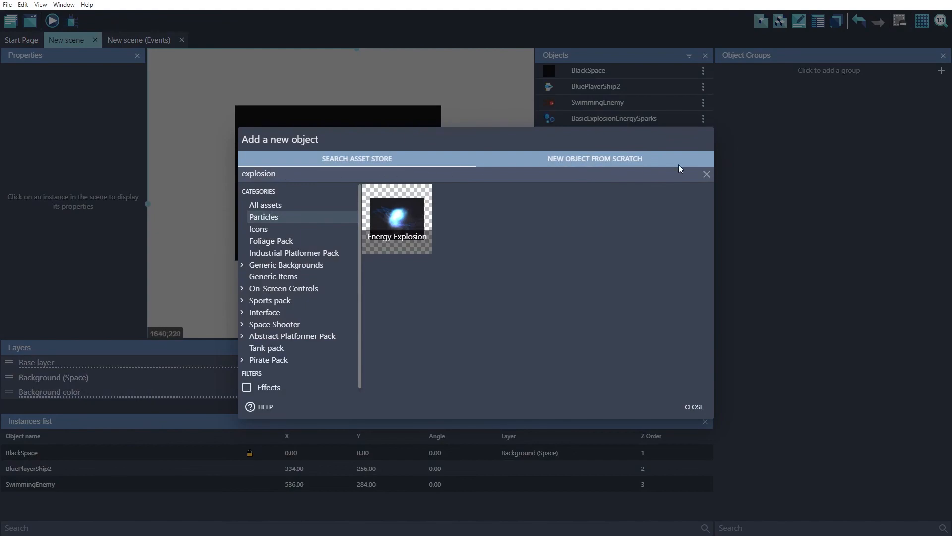
left_click(705, 174)
left_click(694, 406)
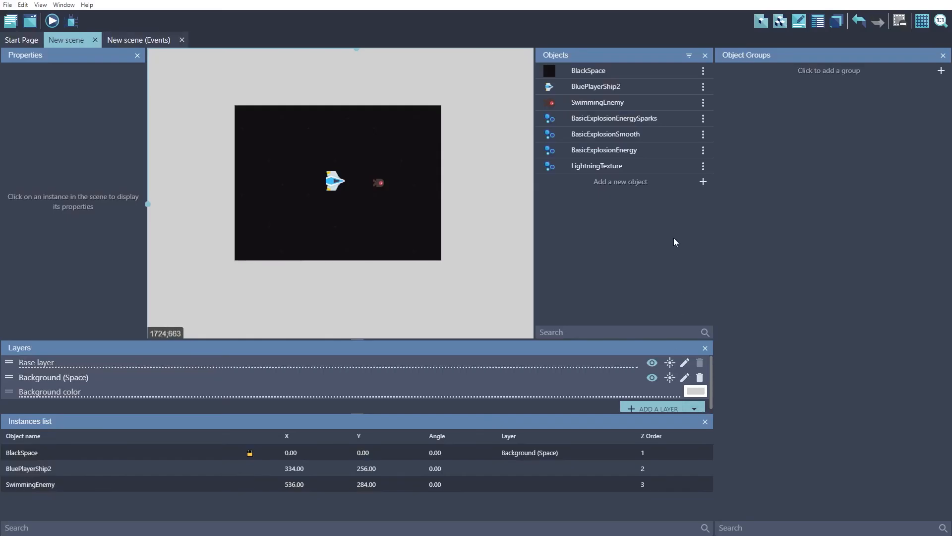
left_click(612, 183)
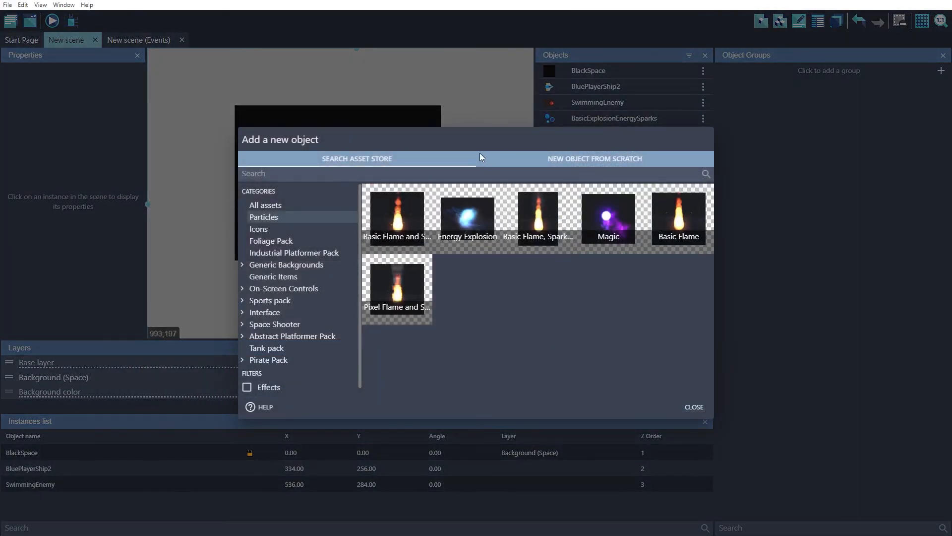
left_click(598, 159)
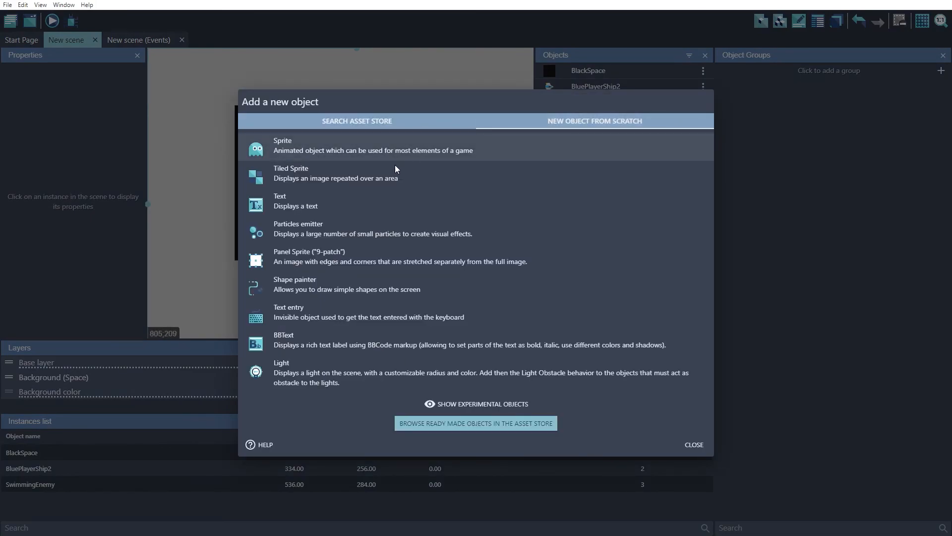
left_click(284, 208)
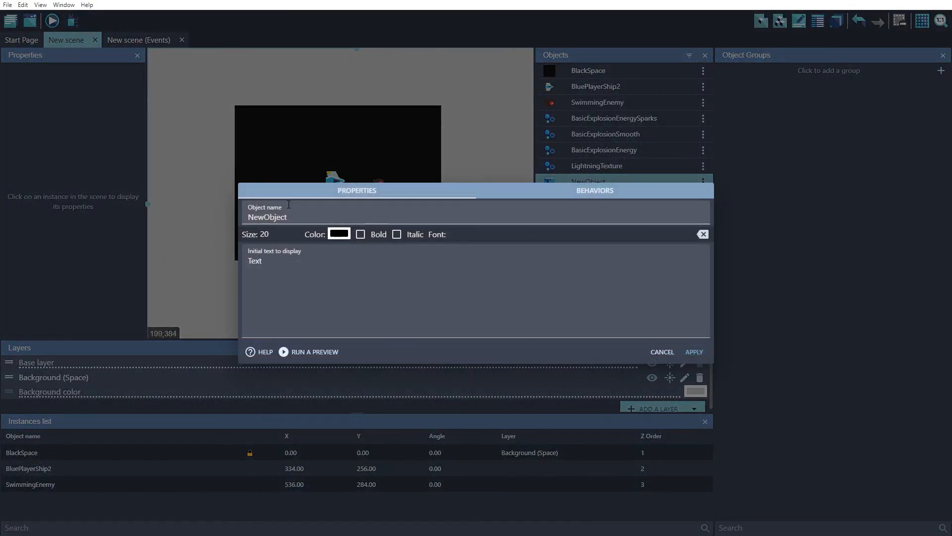
double_click(292, 216)
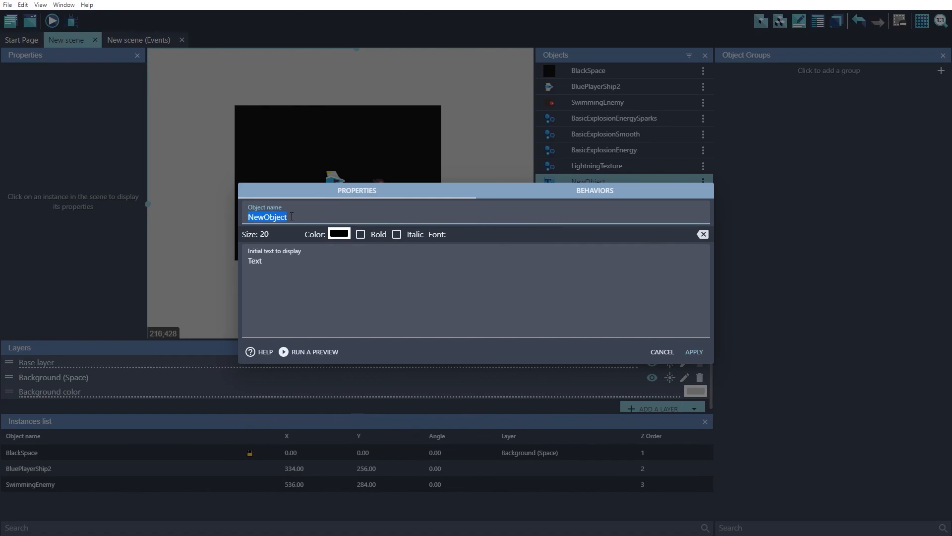
type("EnemiesReamining")
key("BackSpace")
key("BackSpace")
key("BackSpace")
type("mainingTex")
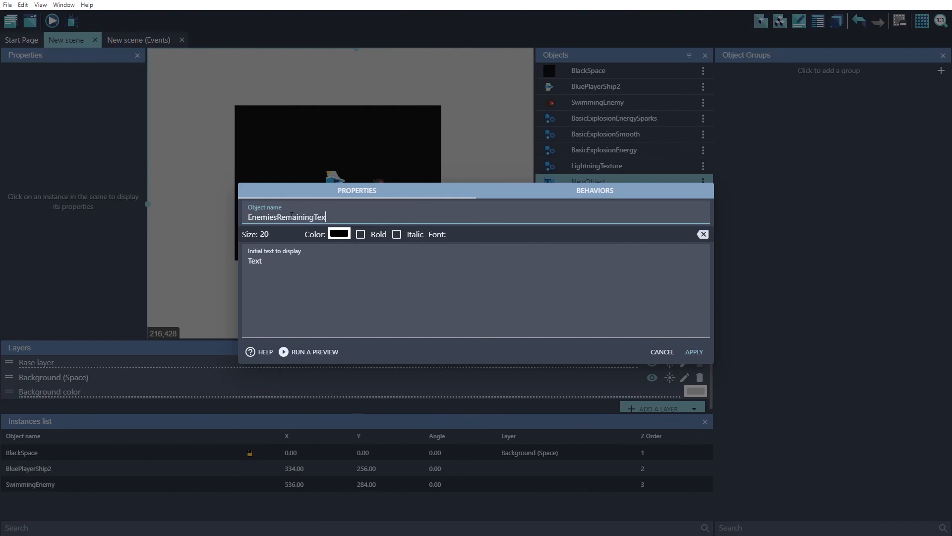
Set the EnemiesRemainingText font size to 40, its color to white (FFFFFF) and its style to bold
double_click(268, 234)
type("40")
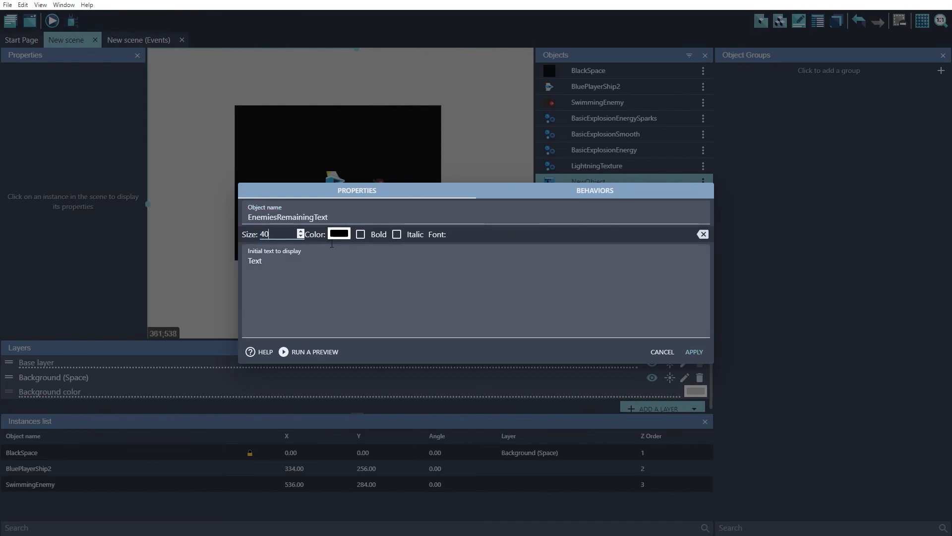
left_click(335, 238)
left_click(415, 358)
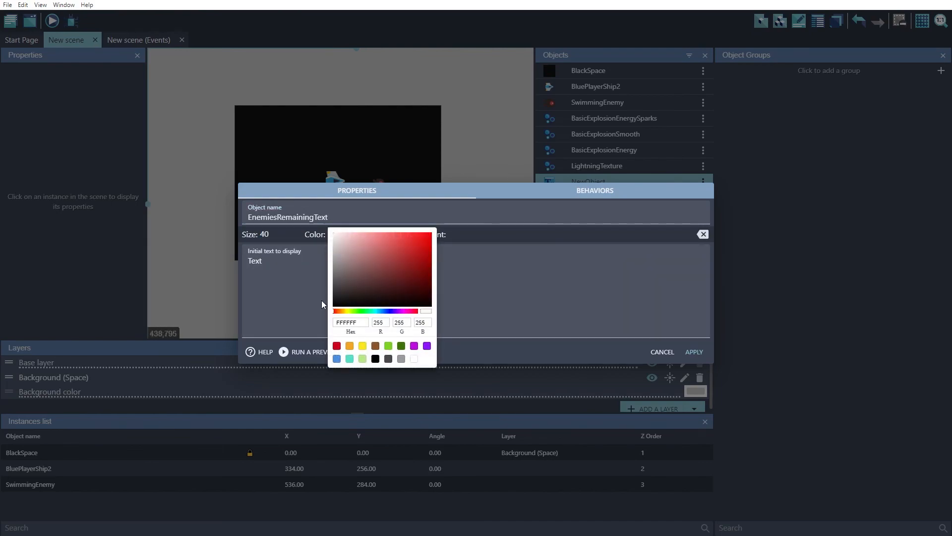
left_click(264, 272)
left_click(368, 234)
Set the initial text to "Enemies Remaining: ??" and place the object in the lower-left corner of the space background, at about X 9, Y 541
left_click(342, 253)
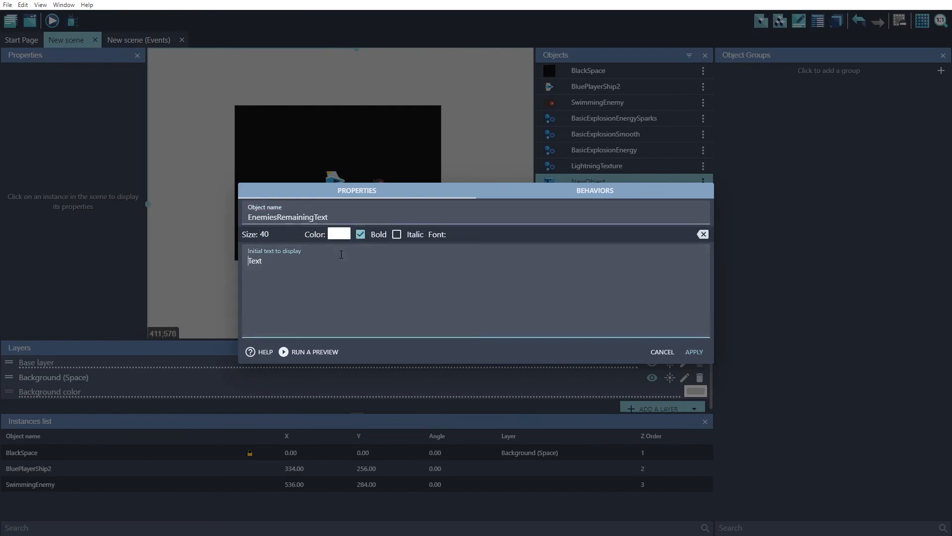
key("ctrl+a")
type("Enemies Remaining: ??")
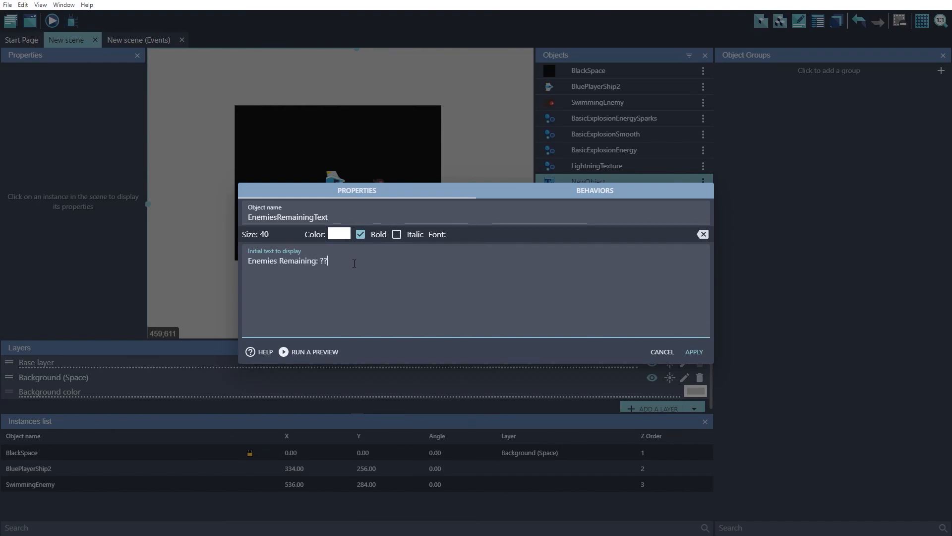
left_click(694, 352)
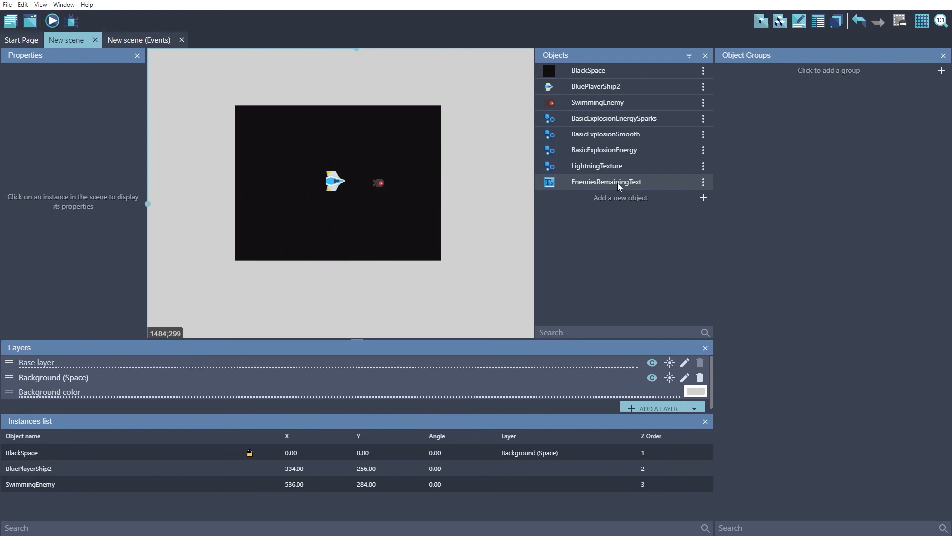
left_click_drag(618, 182, 237, 250)
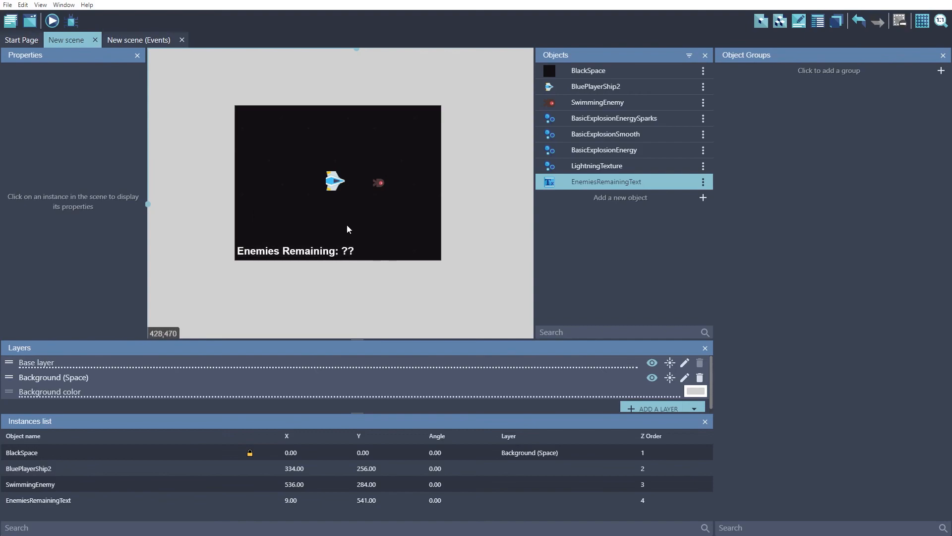
Add a new empty event below the collision event in the scene's events
left_click(136, 41)
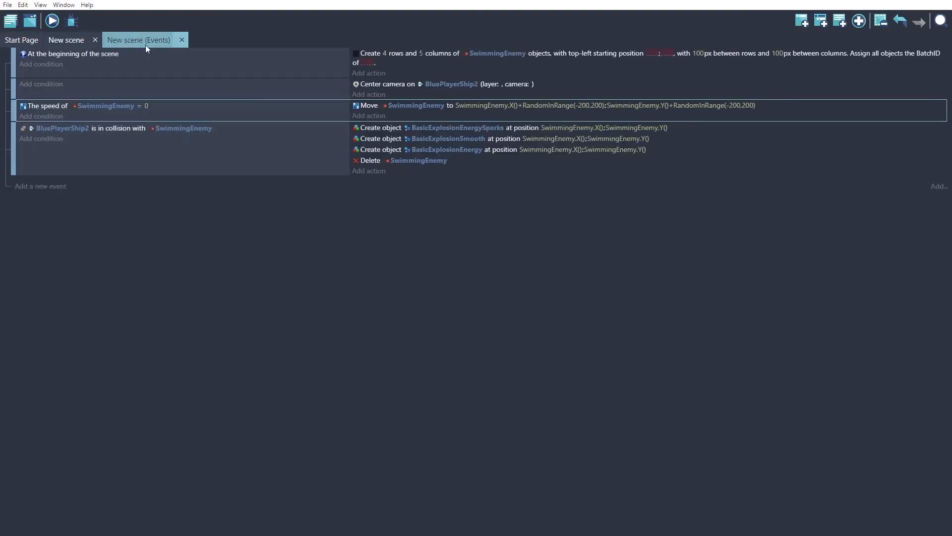
left_click(53, 187)
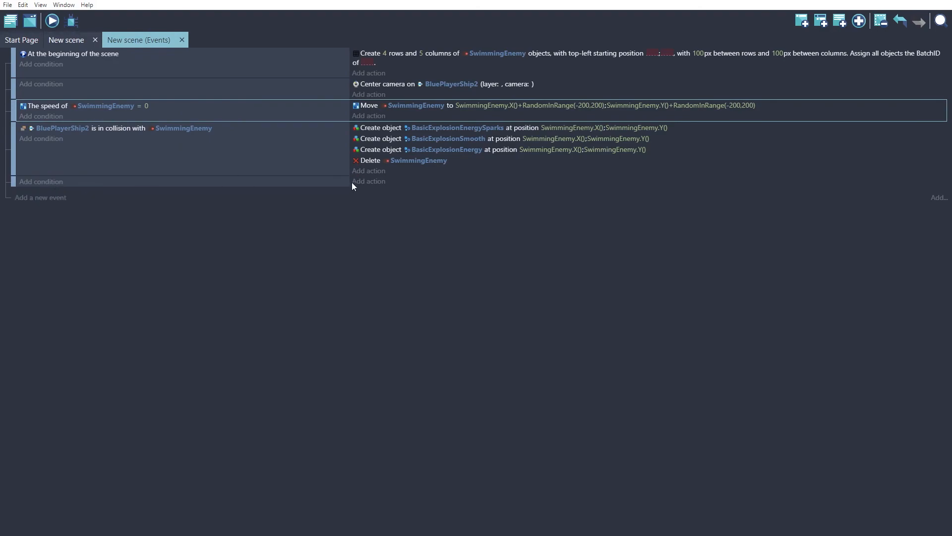
left_click(368, 182)
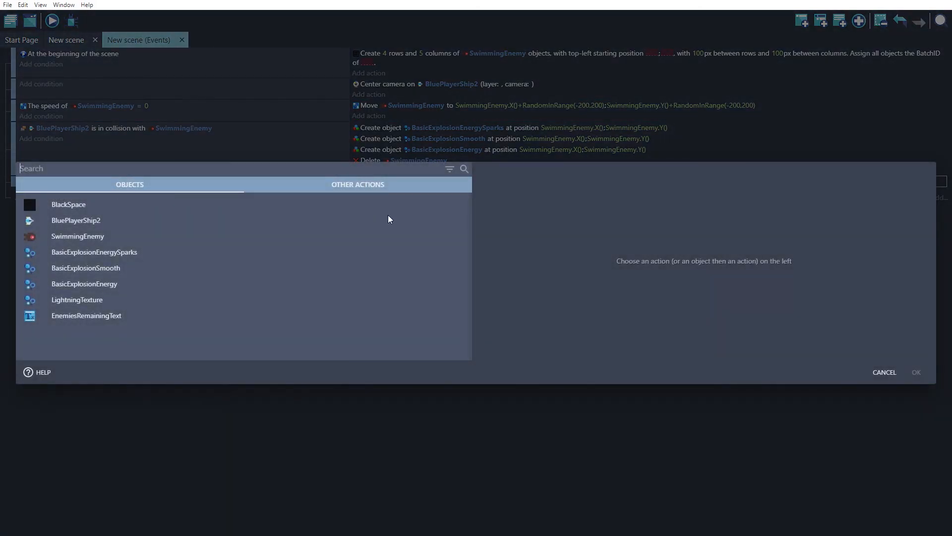
left_click(884, 372)
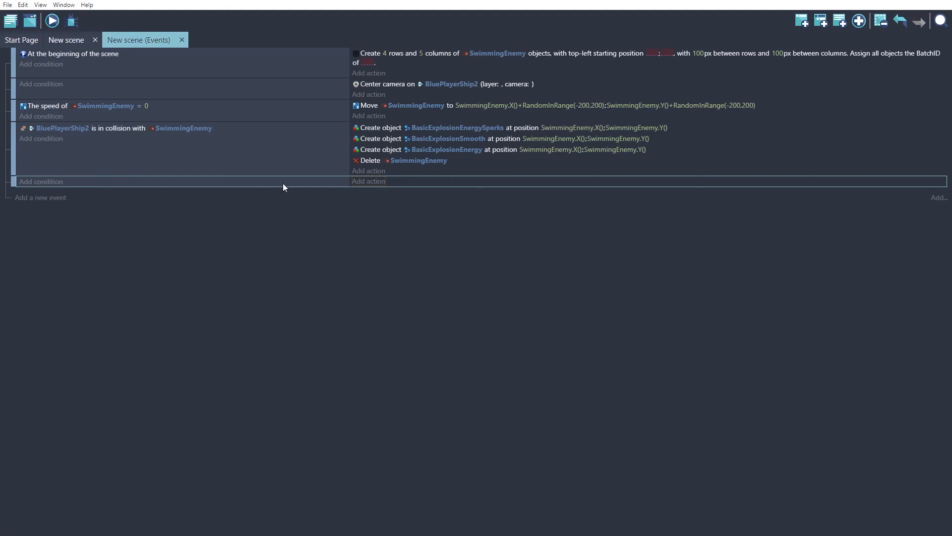
left_click(368, 182)
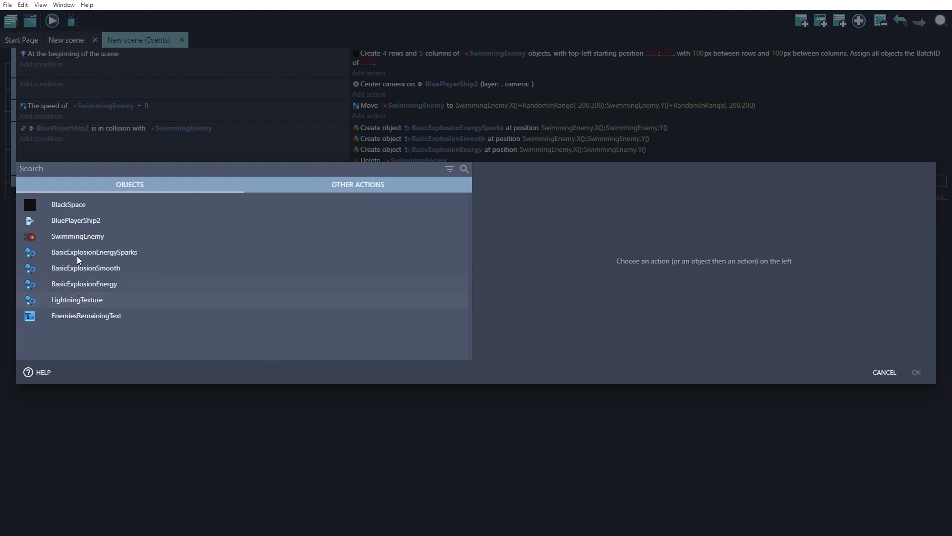
left_click(87, 315)
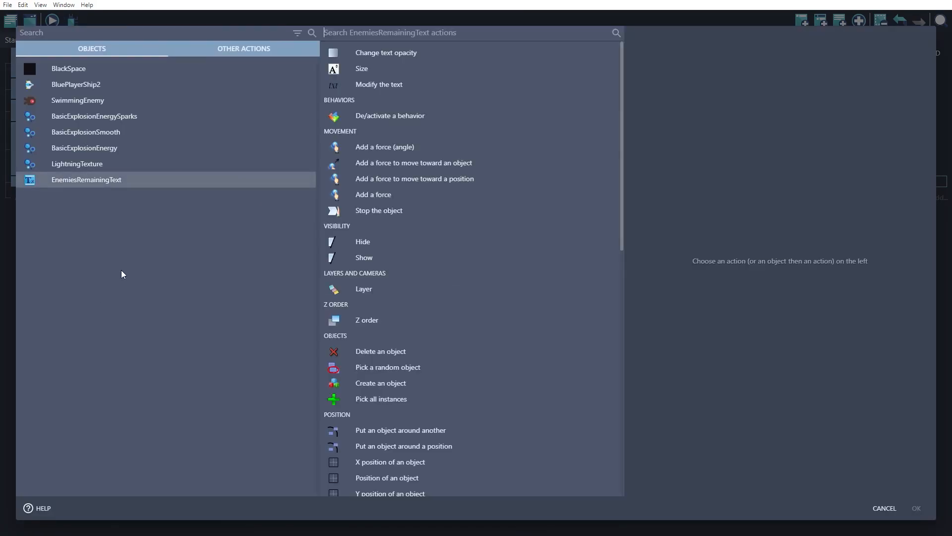
left_click(388, 84)
left_click(706, 69)
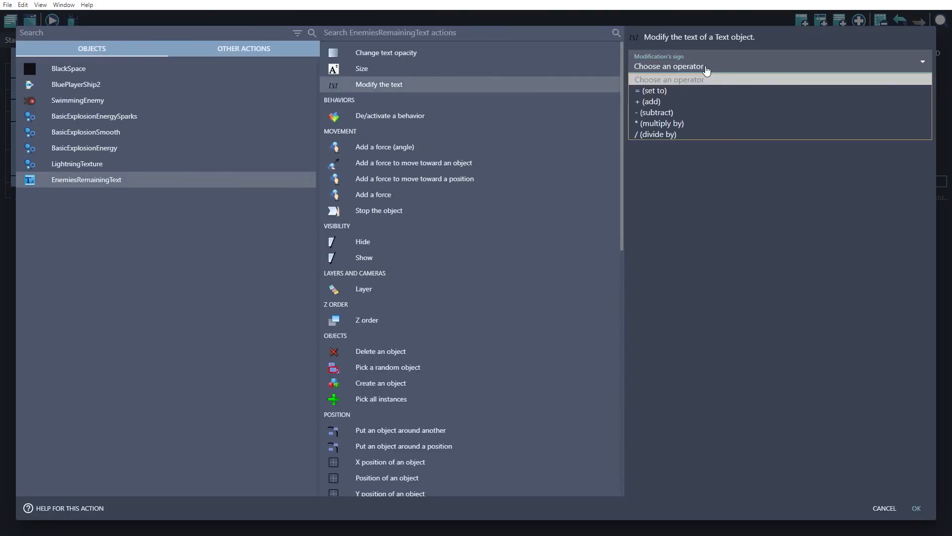
left_click(700, 90)
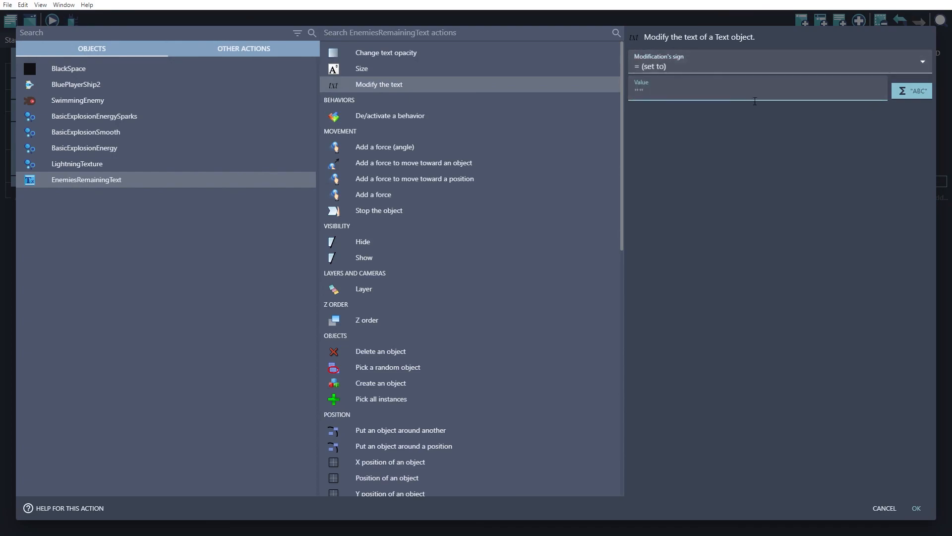
type("\"")
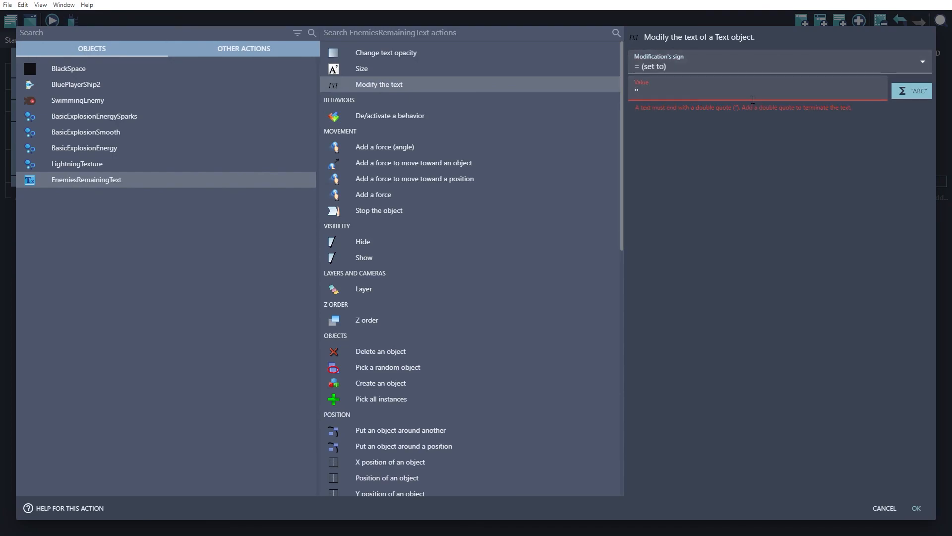
type("Enemies Reaminin")
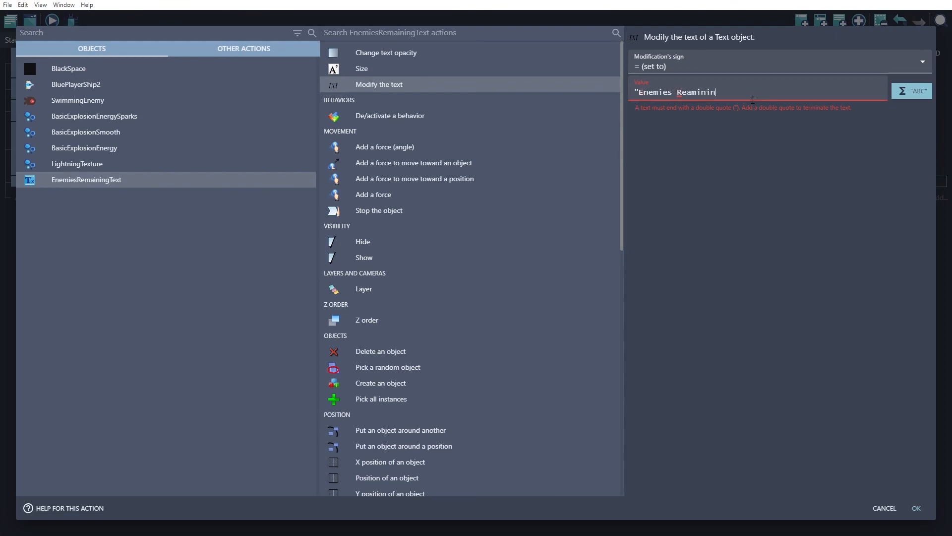
key("BackSpace")
key("BackSpace")
key("BackSpace")
key("BackSpace")
key("BackSpace")
key("BackSpace")
key("BackSpace")
type("aining: \"")
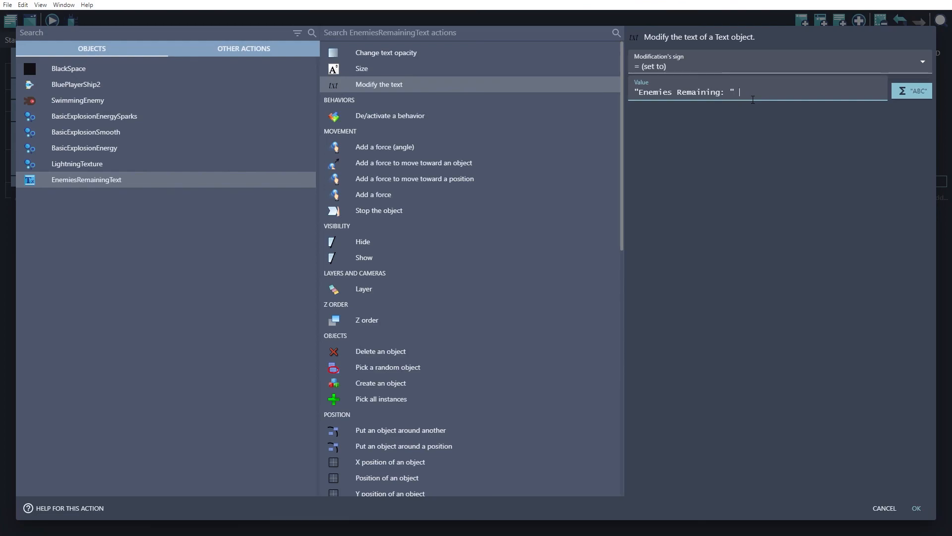
type("+")
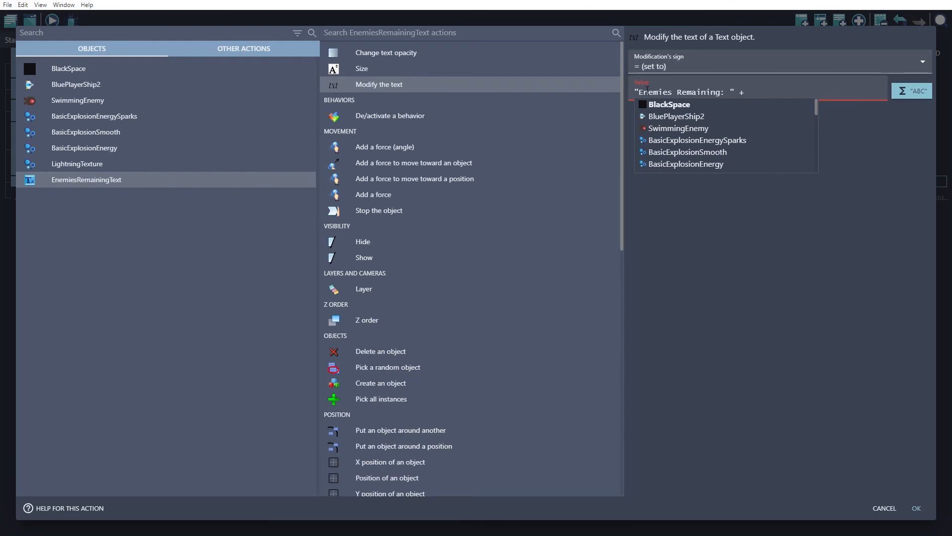
left_click_drag(636, 93, 737, 92)
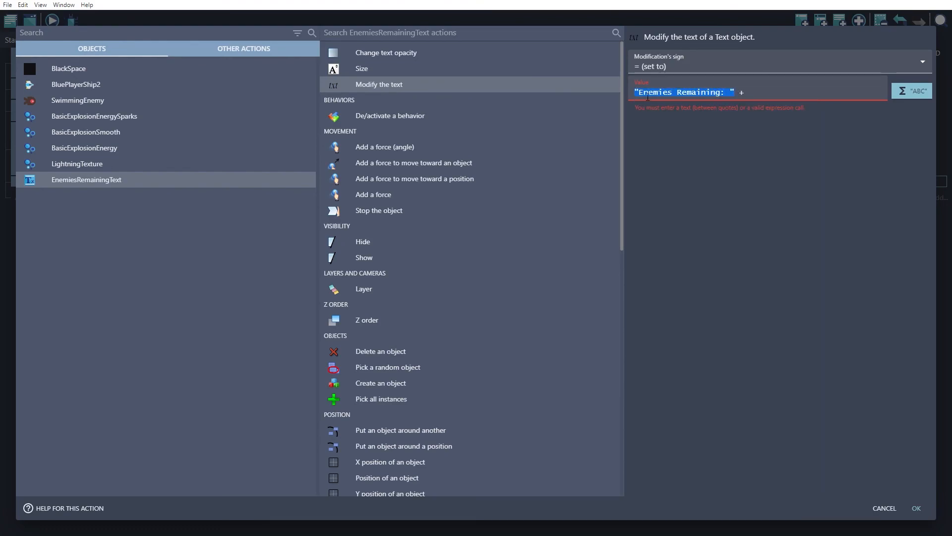
left_click(732, 92)
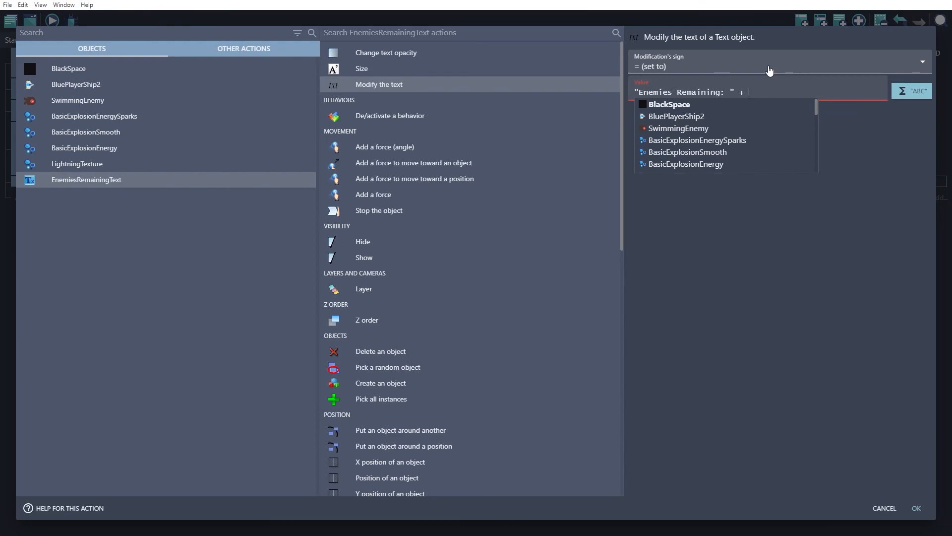
type("Cou")
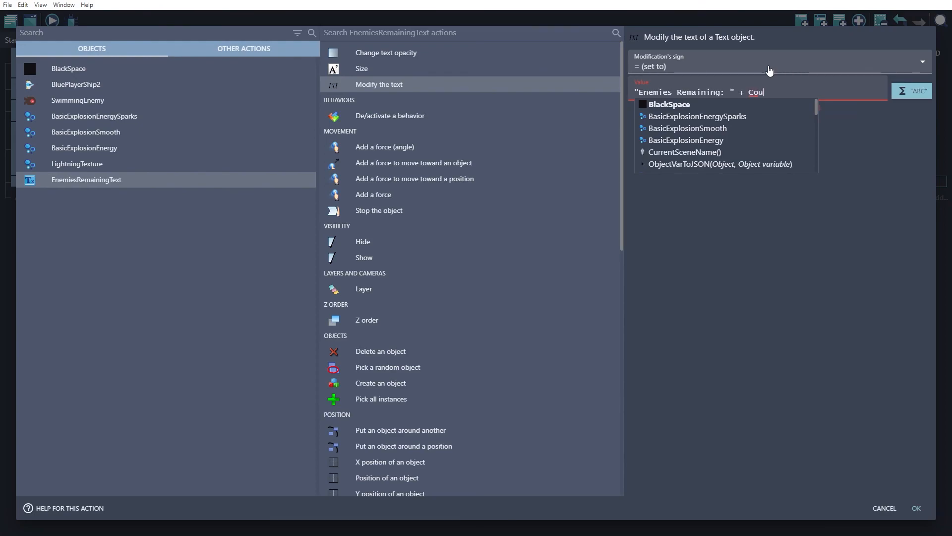
type("nt(")
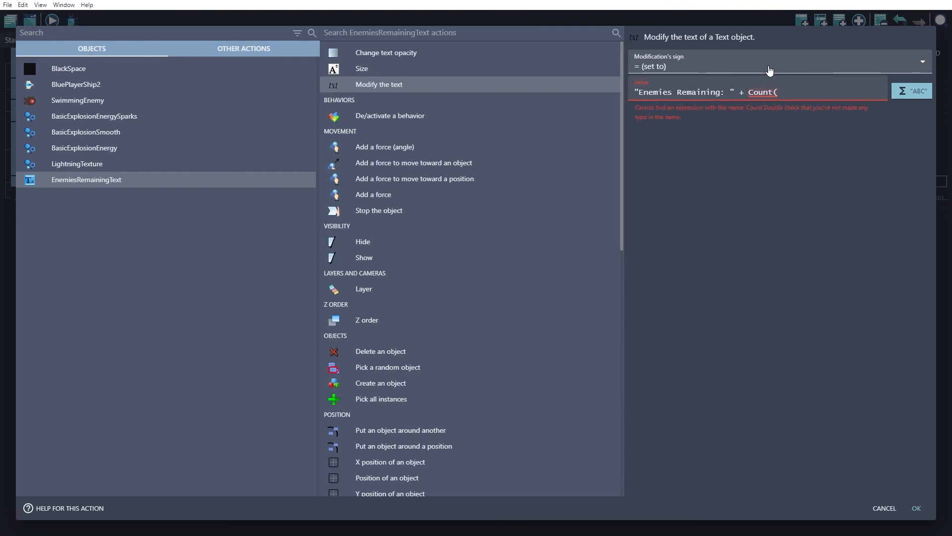
type("S")
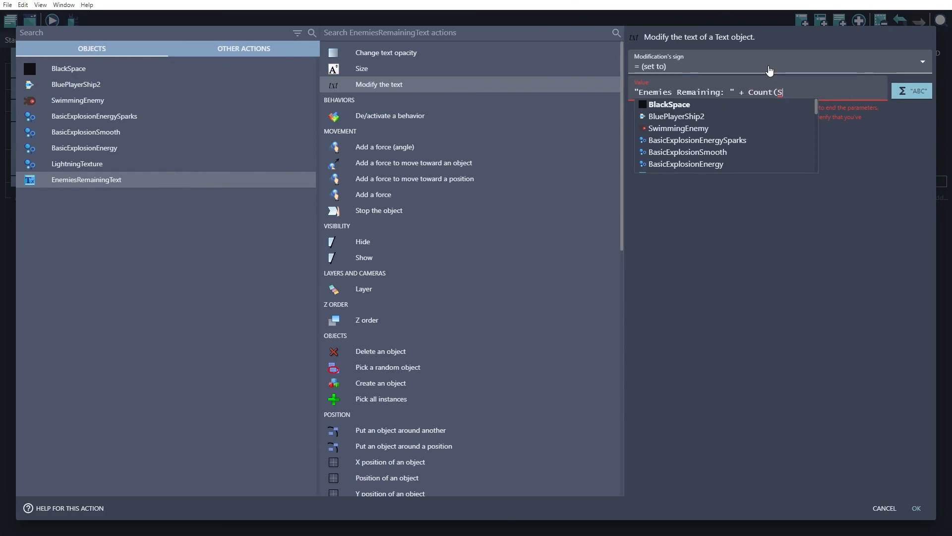
left_click(690, 129)
type(")")
key("BackSpace")
key("BackSpace")
type(")")
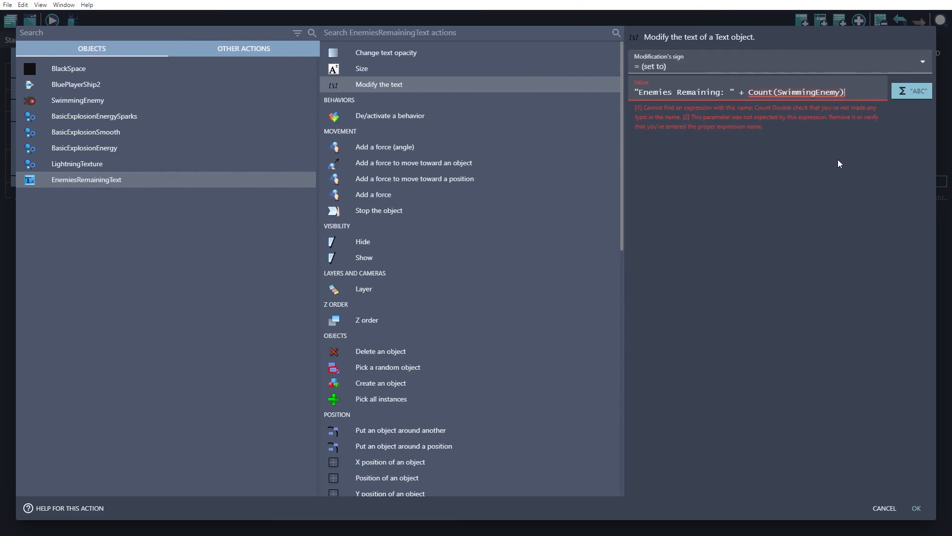
left_click(751, 93)
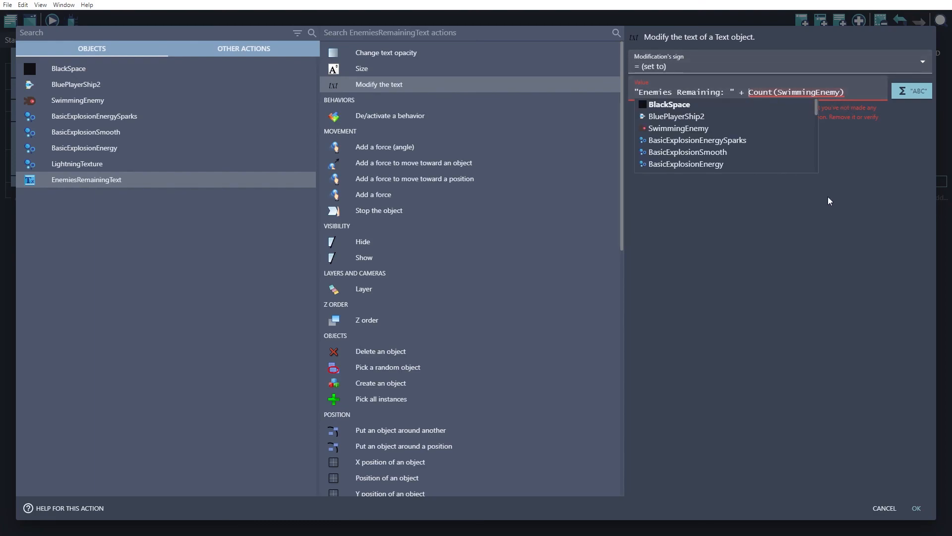
left_click(831, 252)
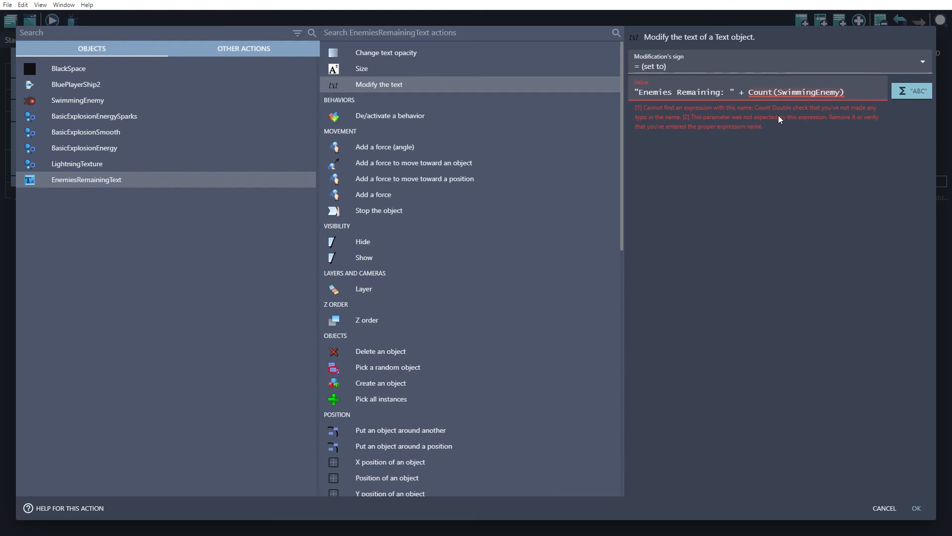
left_click_drag(748, 92, 843, 94)
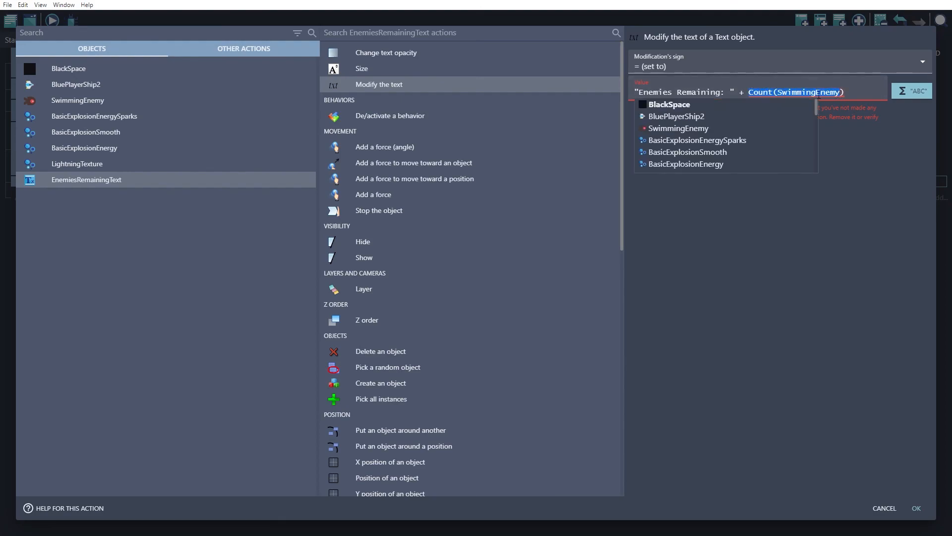
left_click(790, 92)
left_click(748, 92)
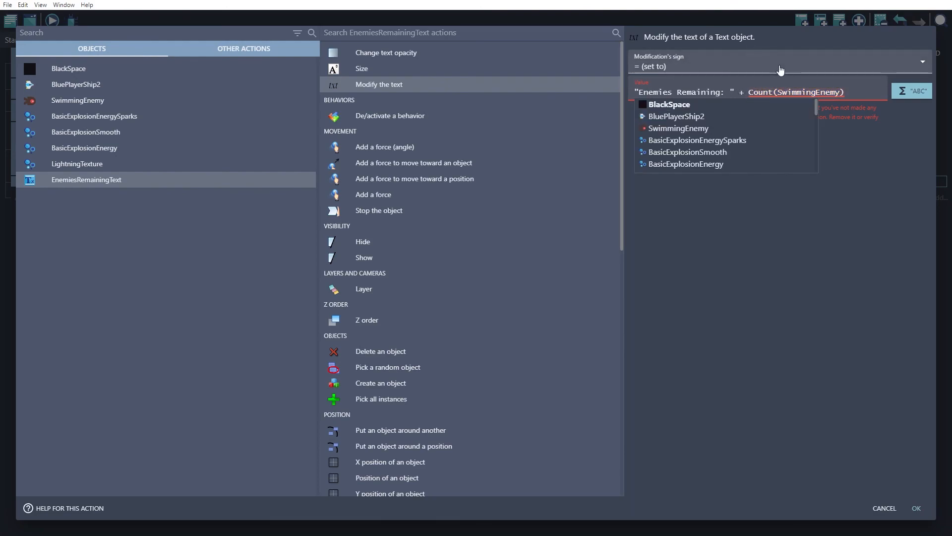
type("To")
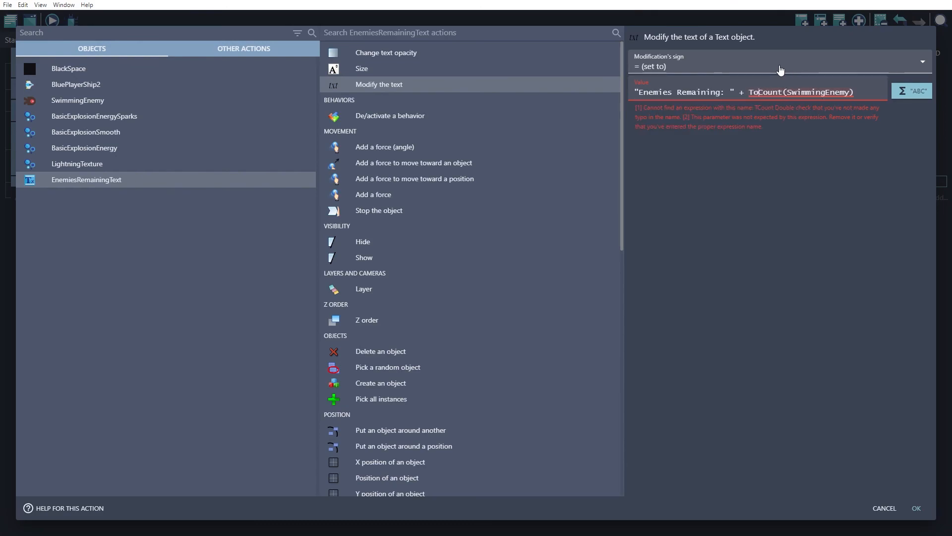
type("string(")
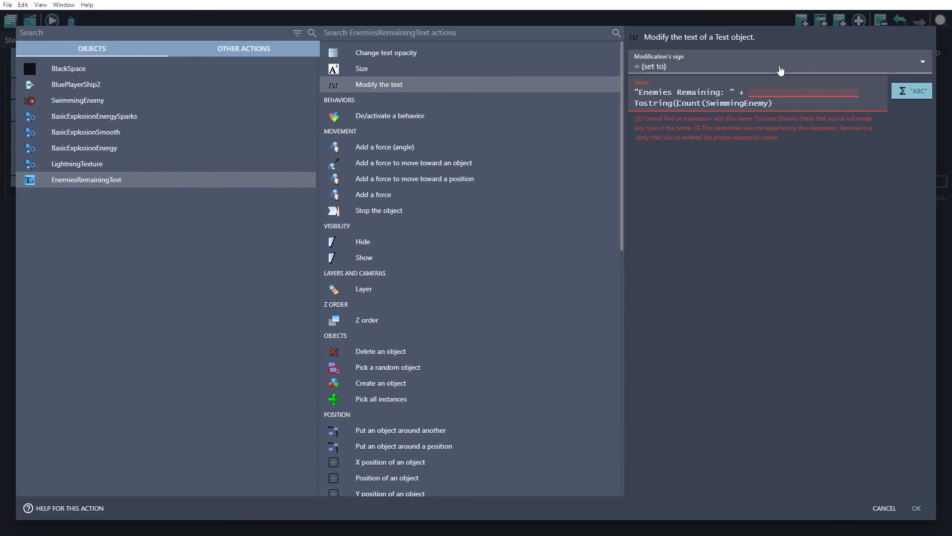
left_click(782, 103)
type(")")
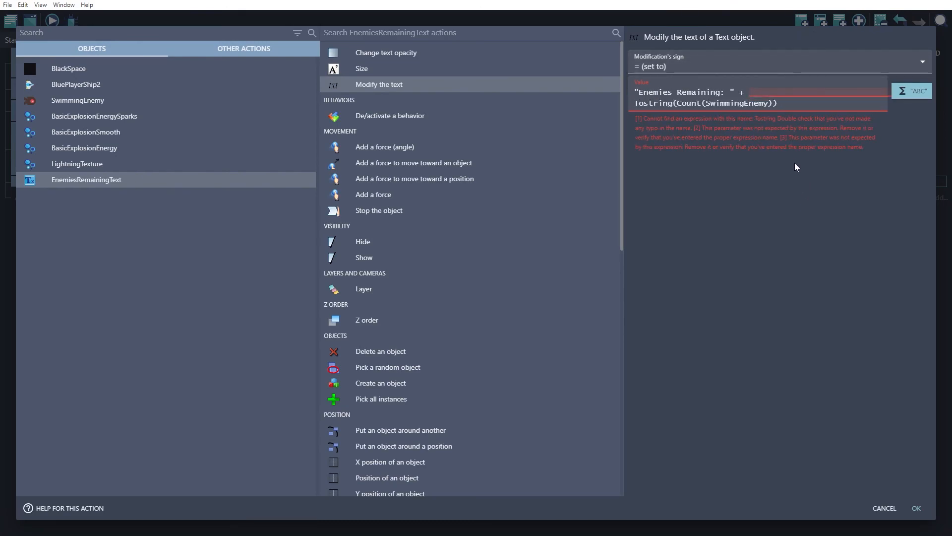
left_click(650, 103)
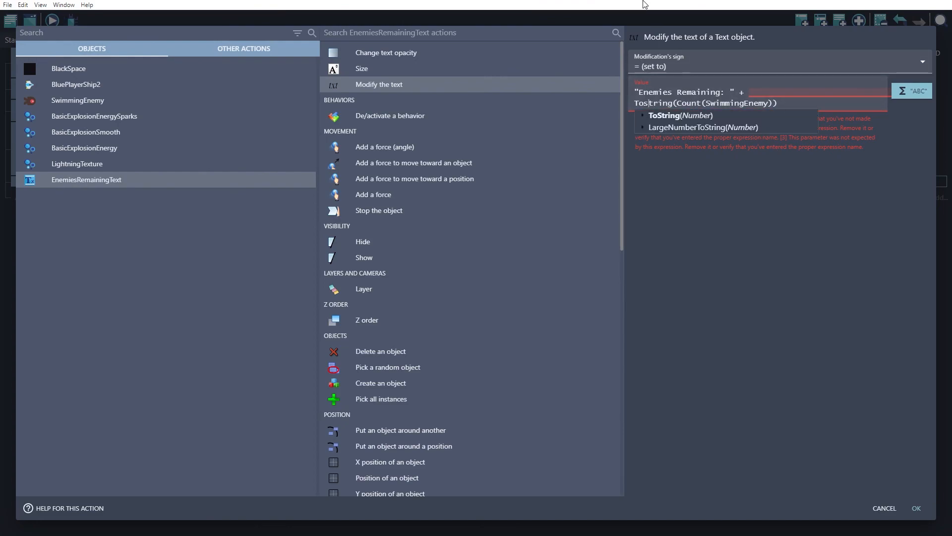
left_click(654, 120)
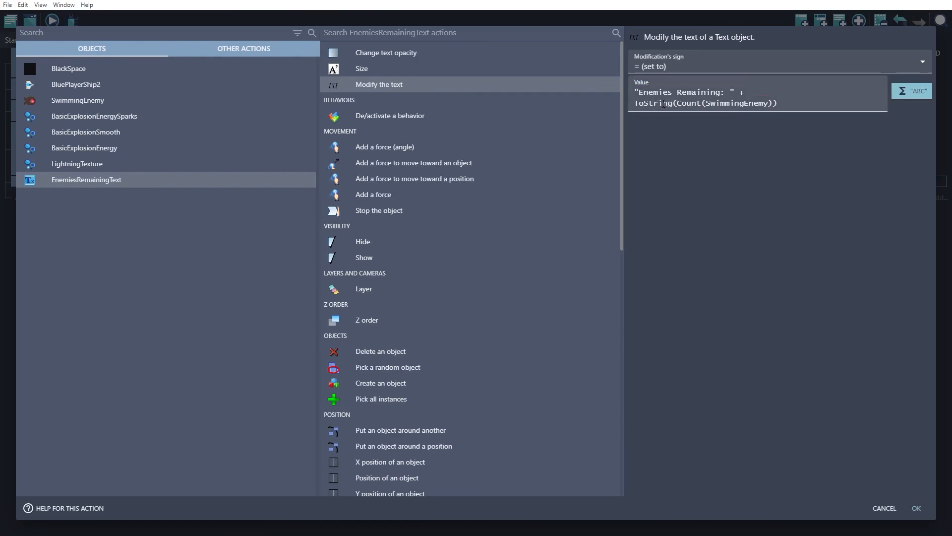
left_click_drag(678, 103, 769, 103)
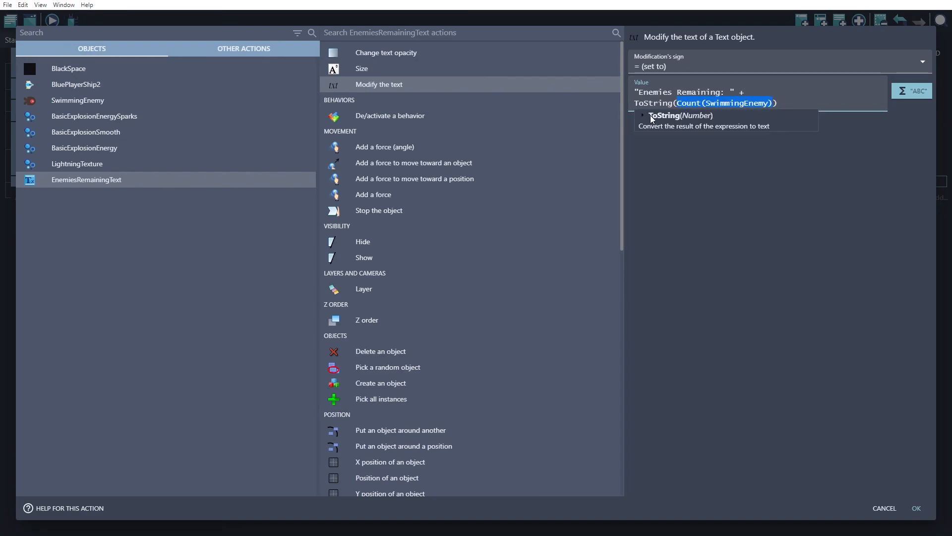
left_click(636, 104)
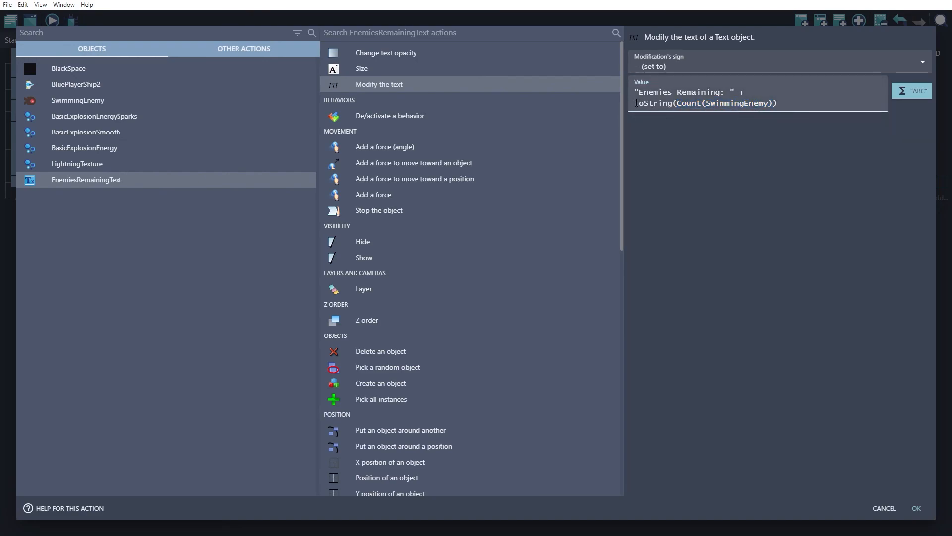
left_click_drag(661, 103, 675, 104)
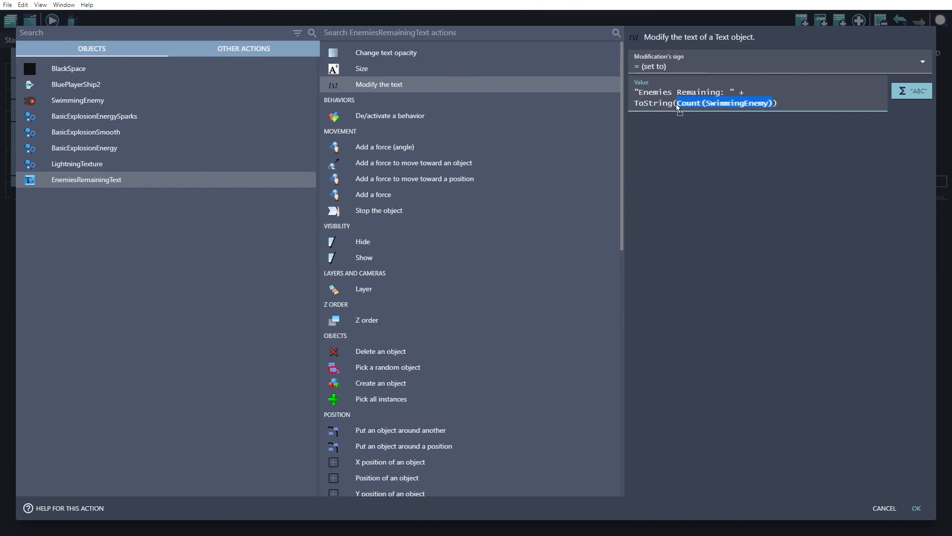
left_click(674, 104)
left_click(722, 223)
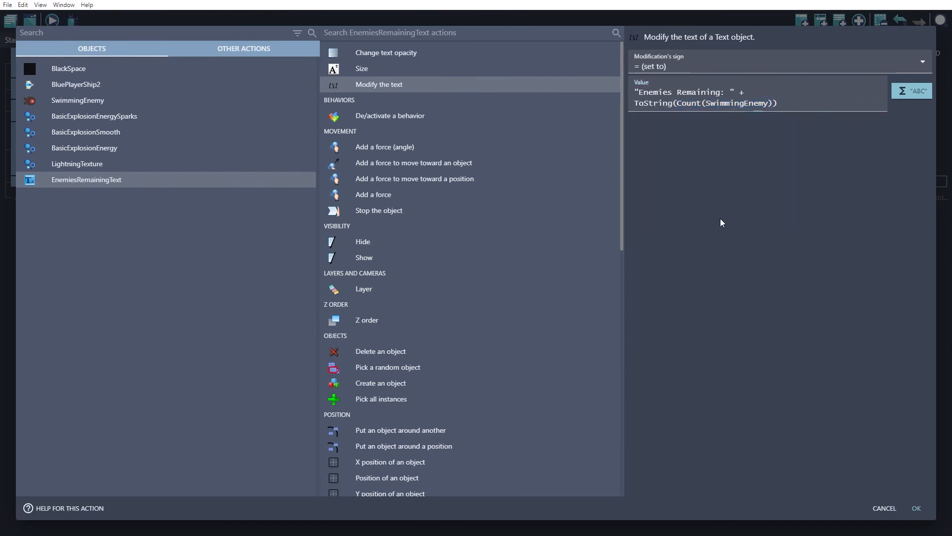
left_click(789, 93)
left_click(765, 148)
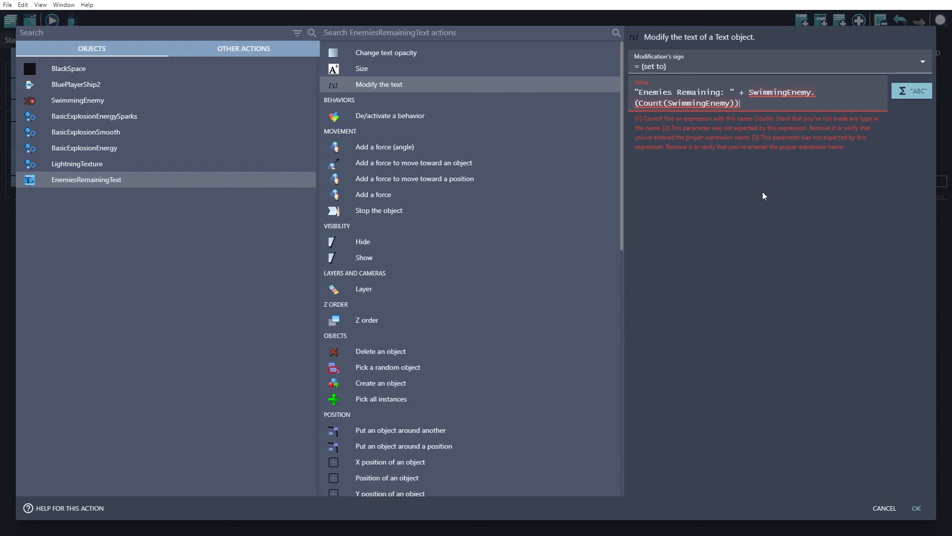
key("Escape")
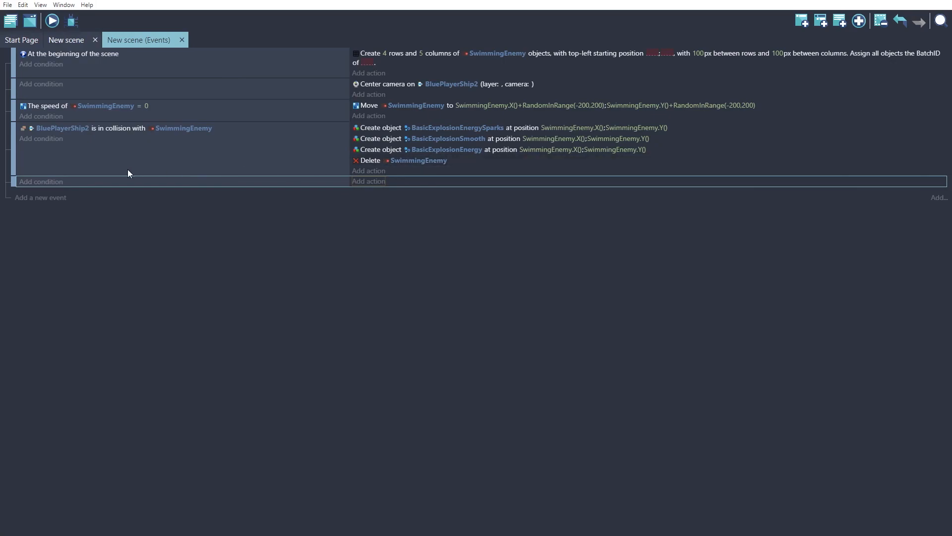
Add a Modify the text action for EnemiesRemainingText to the empty event, with the modification sign = (set to)
left_click(373, 181)
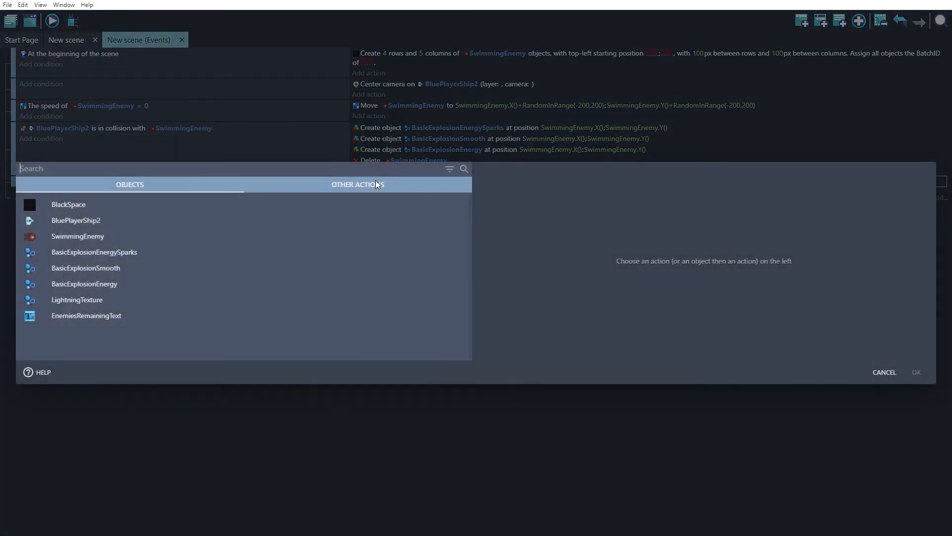
left_click(79, 315)
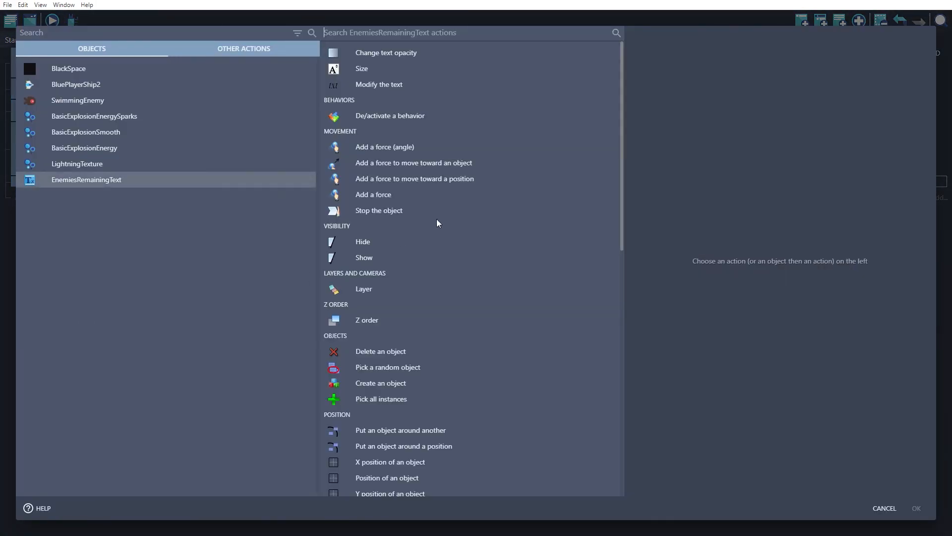
left_click(395, 88)
left_click(670, 69)
left_click(666, 92)
left_click(675, 78)
Set the action's value to "Enemies Remaining: " + ToString(Count(SwimmingEnemy)) and confirm the action
type("\"Enemies Ream")
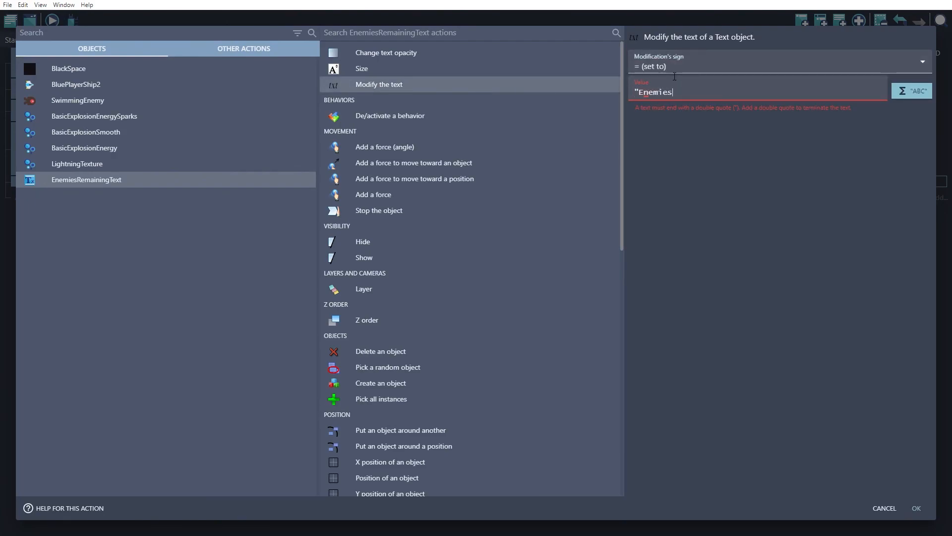
key("BackSpace")
key("BackSpace")
type("maing")
type("ing\"")
key("BackSpace")
type(": \" + ")
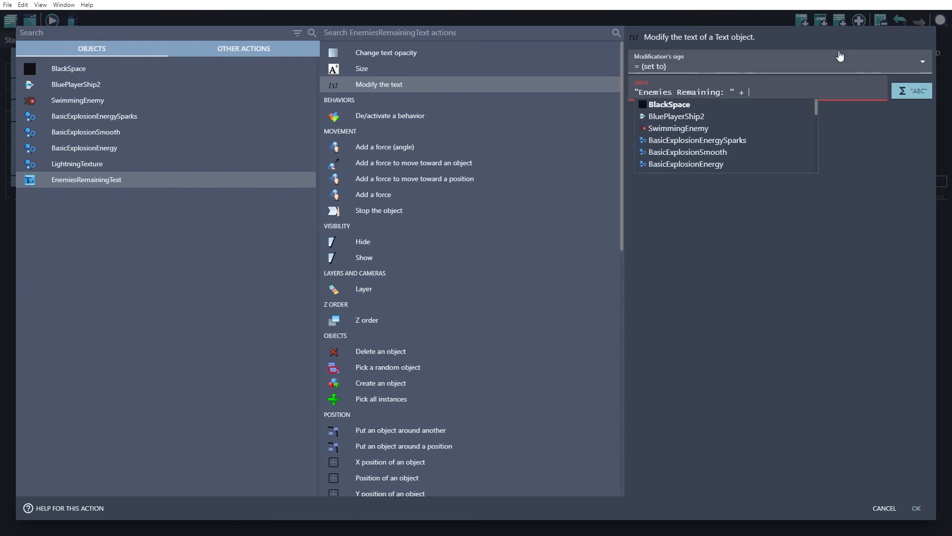
type("ToString")
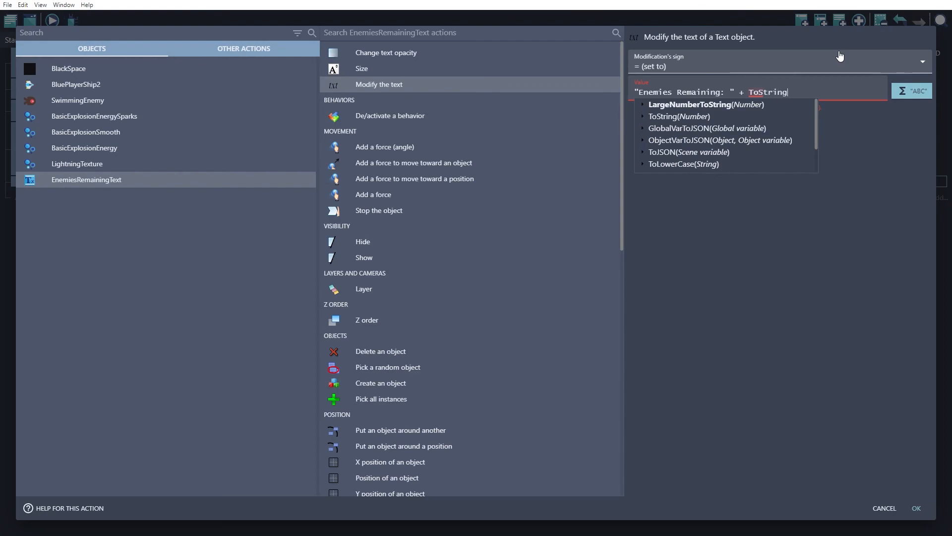
type("(Count(")
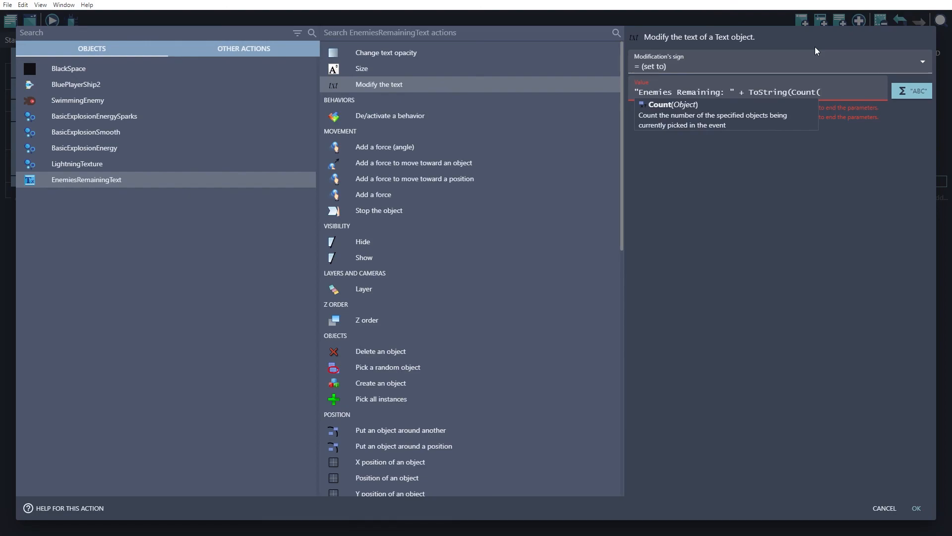
type("Sw")
left_click(653, 105)
type(")")
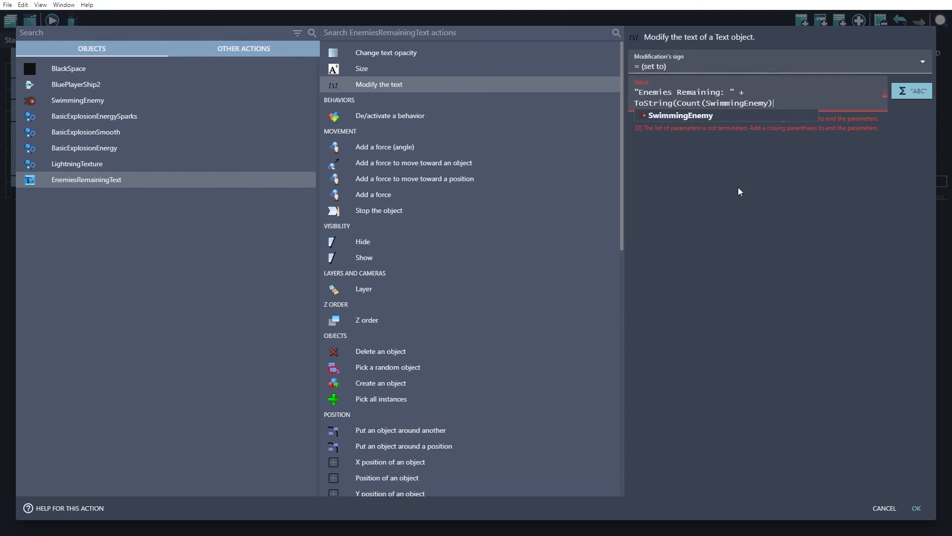
type(")")
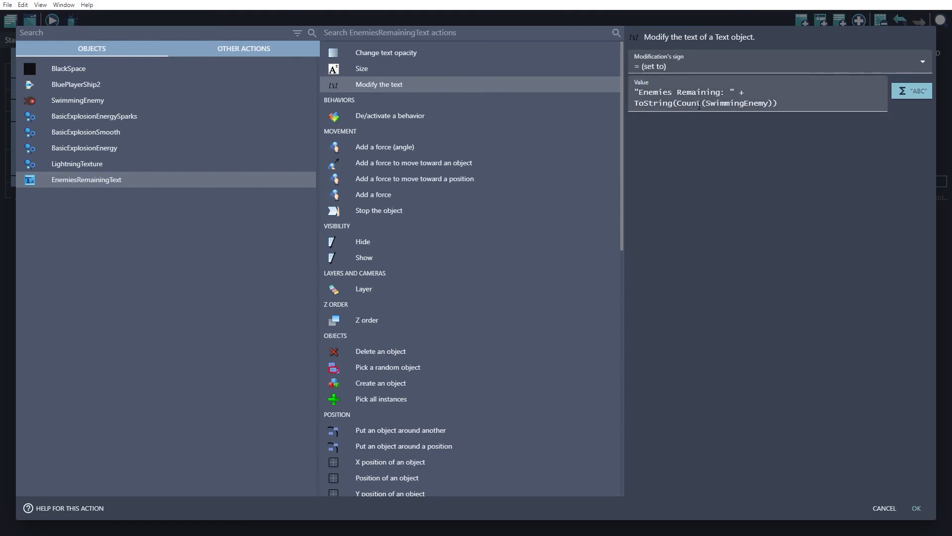
left_click(916, 510)
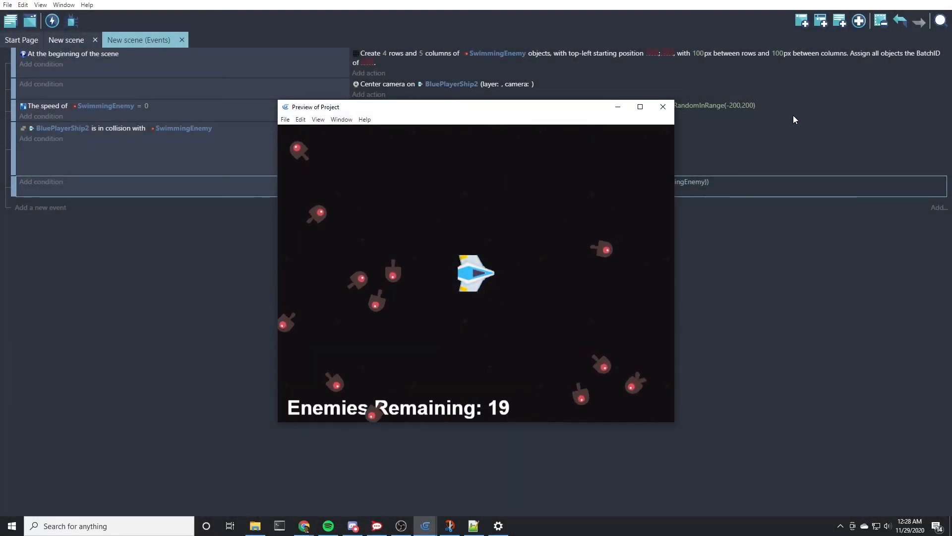
Preview the game, fly the ship into several enemies to check the remaining-enemies text, and close the preview
key("Down")
key("Left")
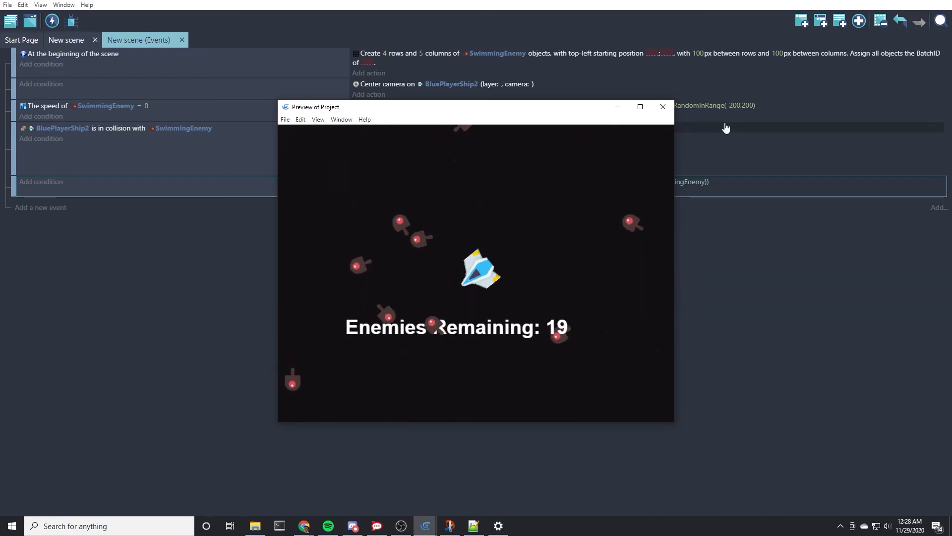
key("Down")
key("Right")
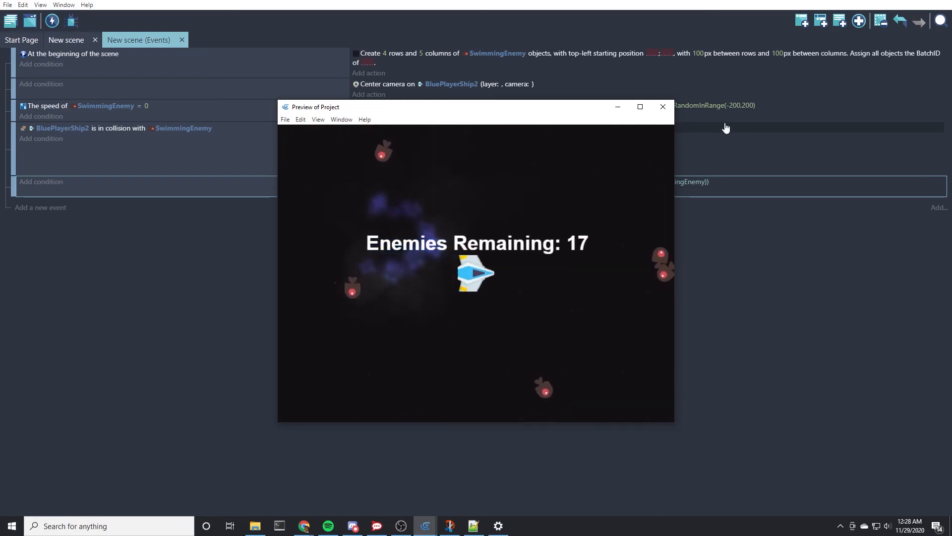
key("Down")
key("Left")
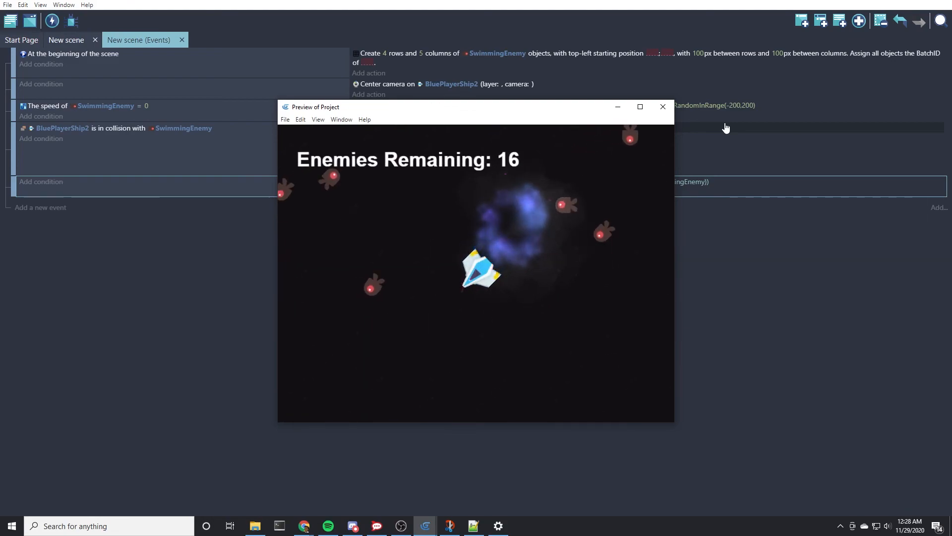
key("Up")
key("Right")
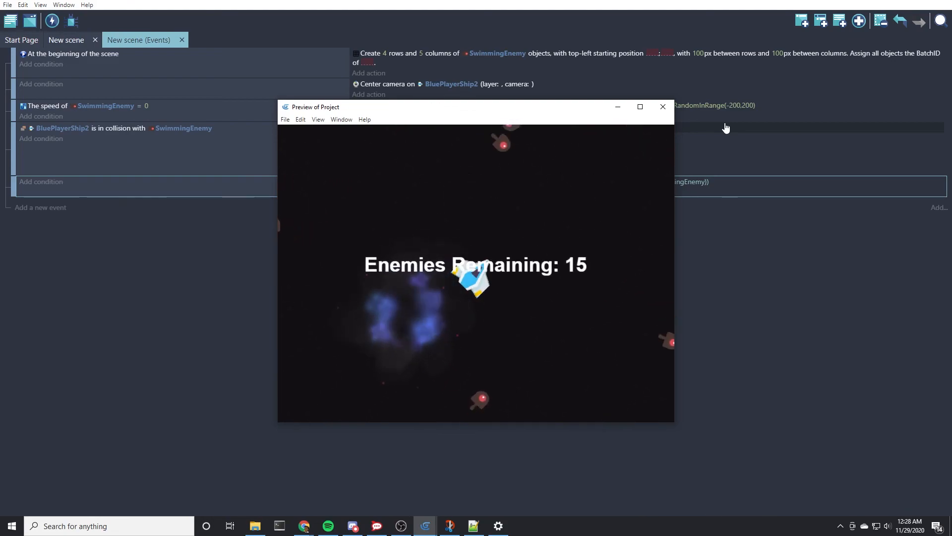
key("Left")
key("Left")
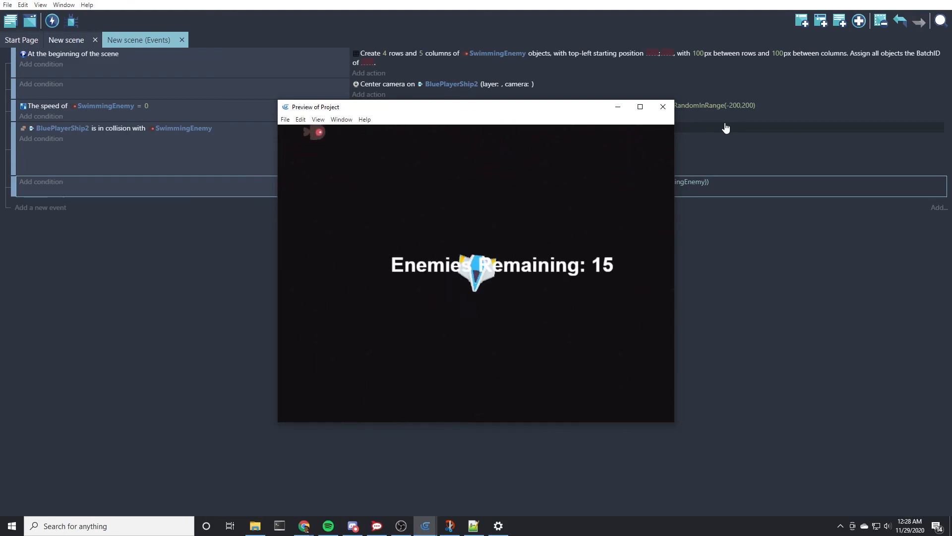
key("Up")
key("Right")
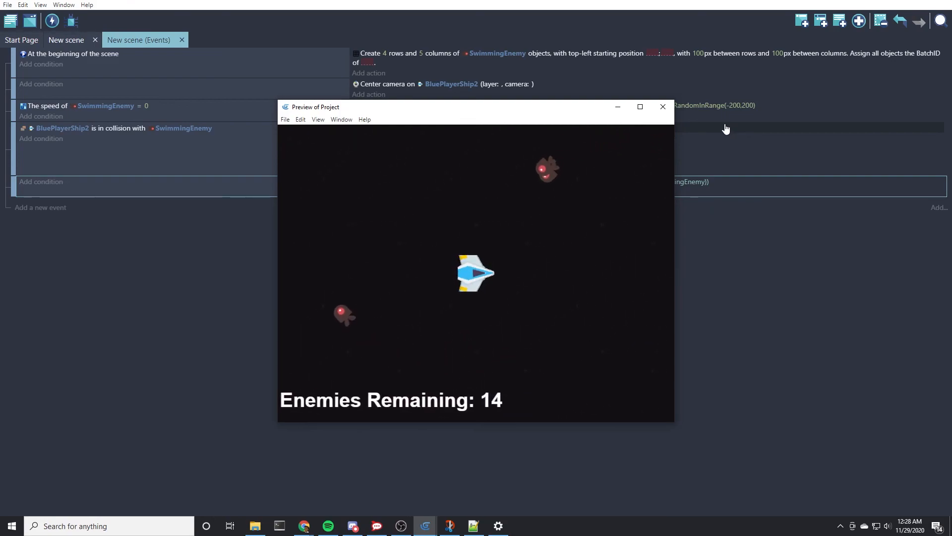
key("Down")
key("Left")
key("Up")
key("Left")
key("Down")
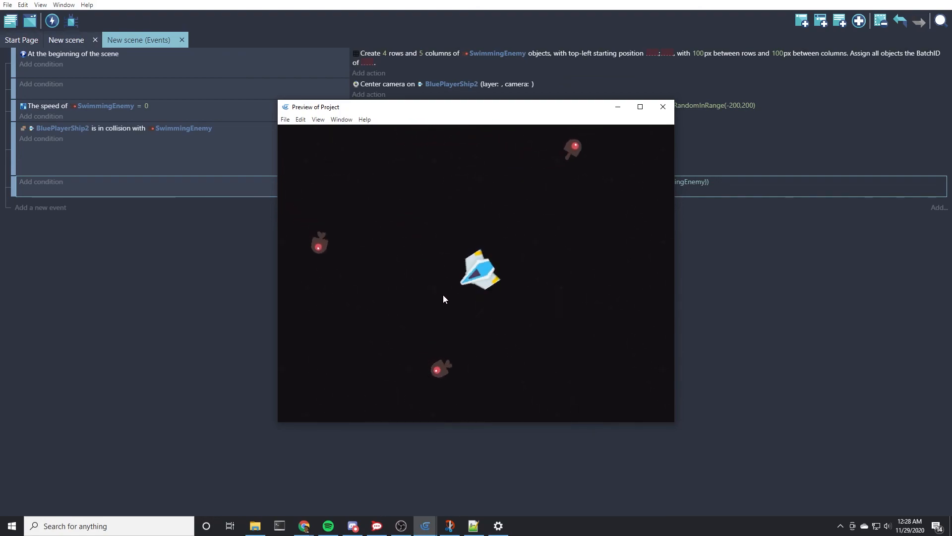
key("Left")
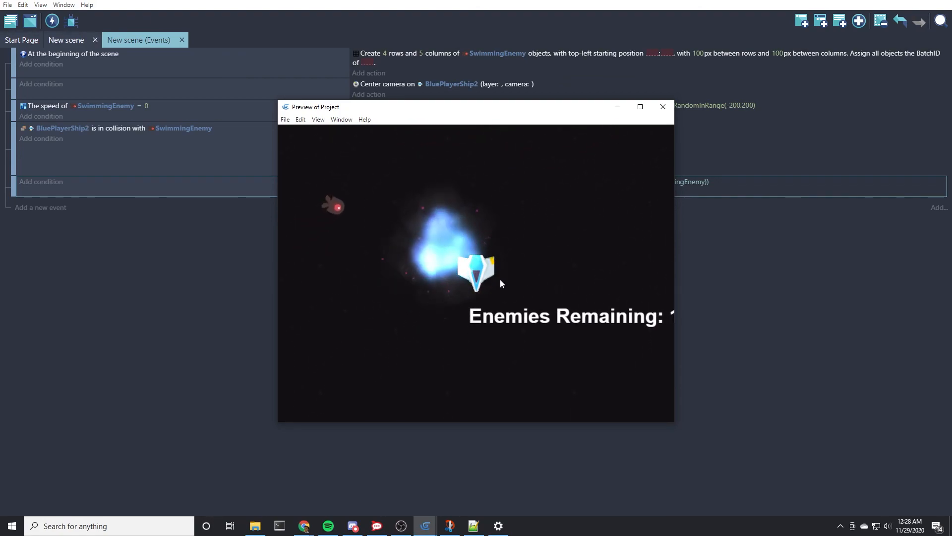
left_click(662, 109)
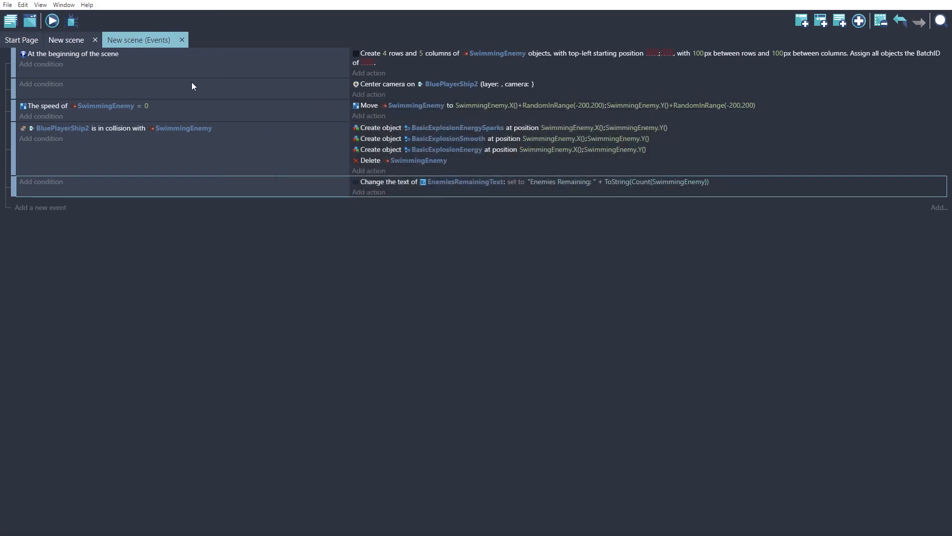
Add a new layer named UI above the base layer in the scene
left_click(59, 38)
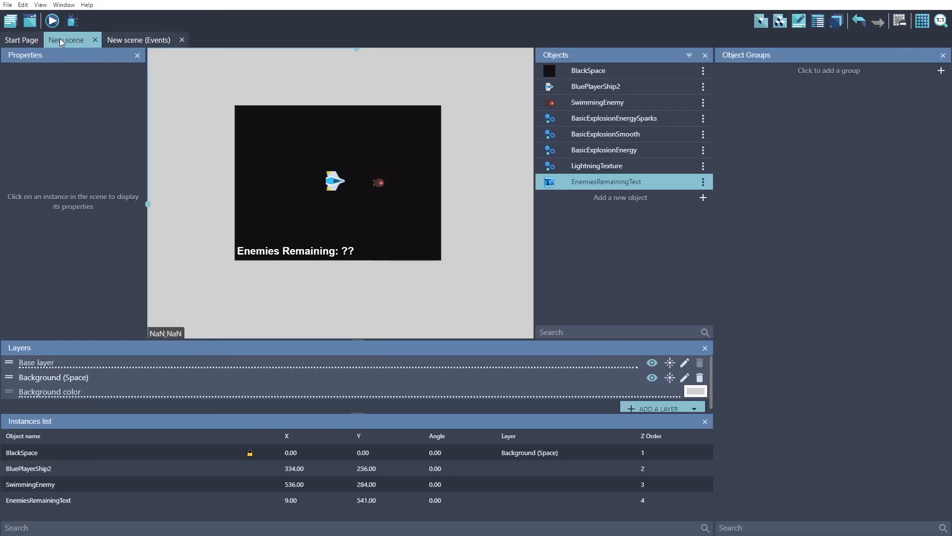
left_click(648, 408)
left_click(52, 365)
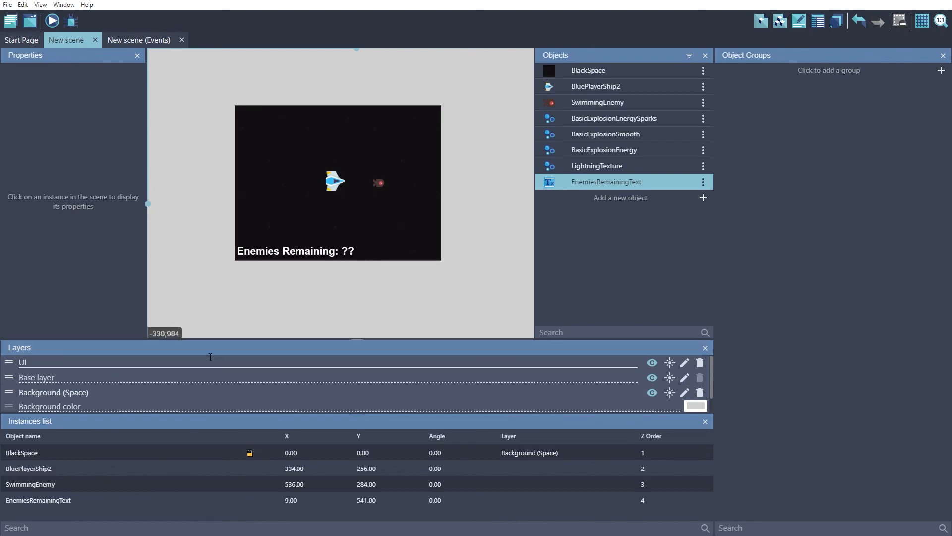
left_click(81, 365)
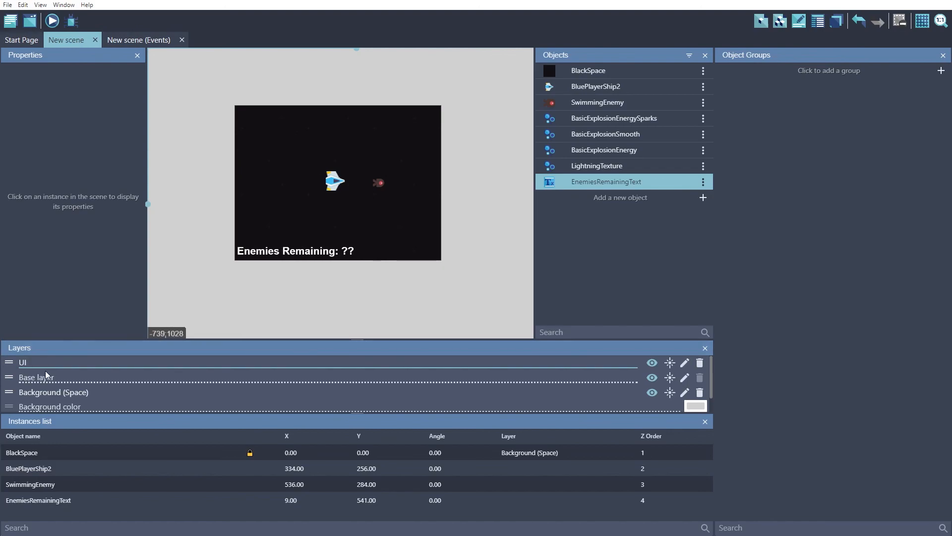
left_click(308, 294)
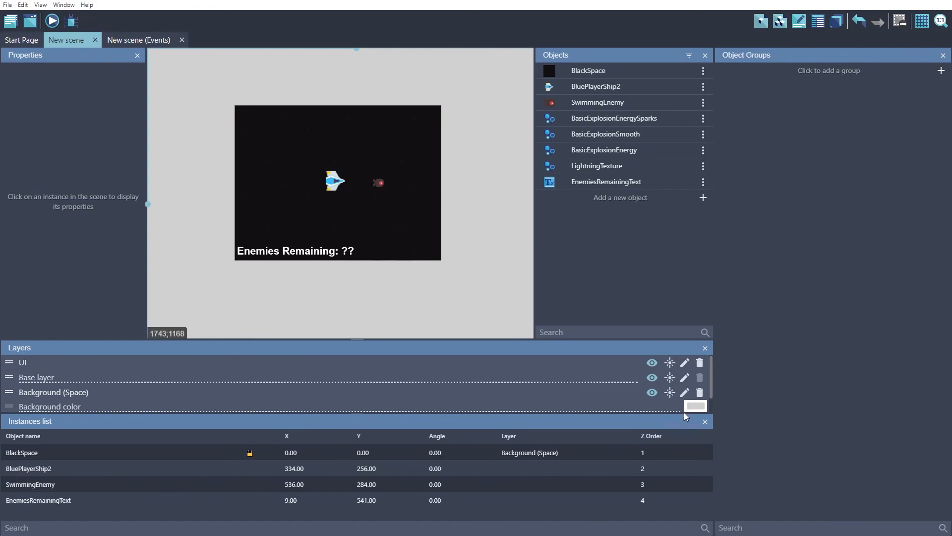
scroll(664, 403, "down", 1)
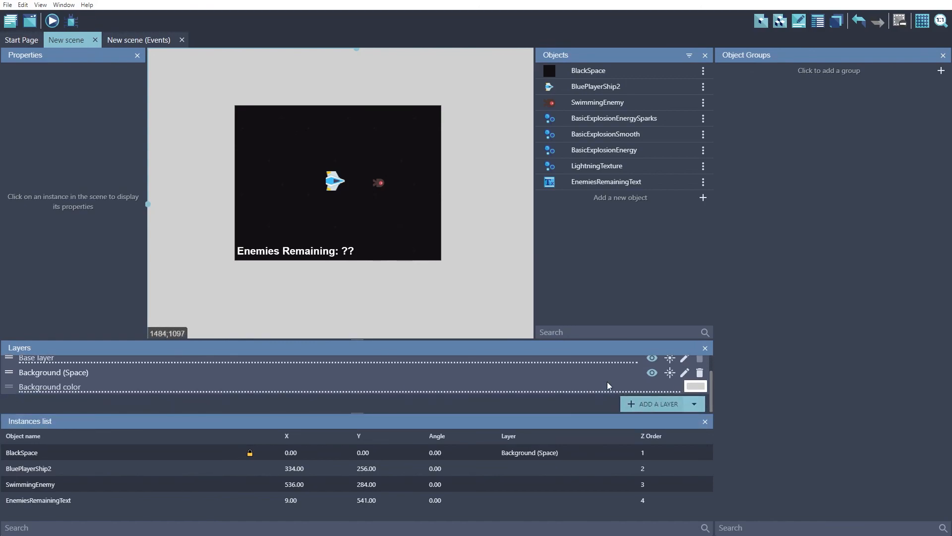
scroll(624, 380, "up", 1)
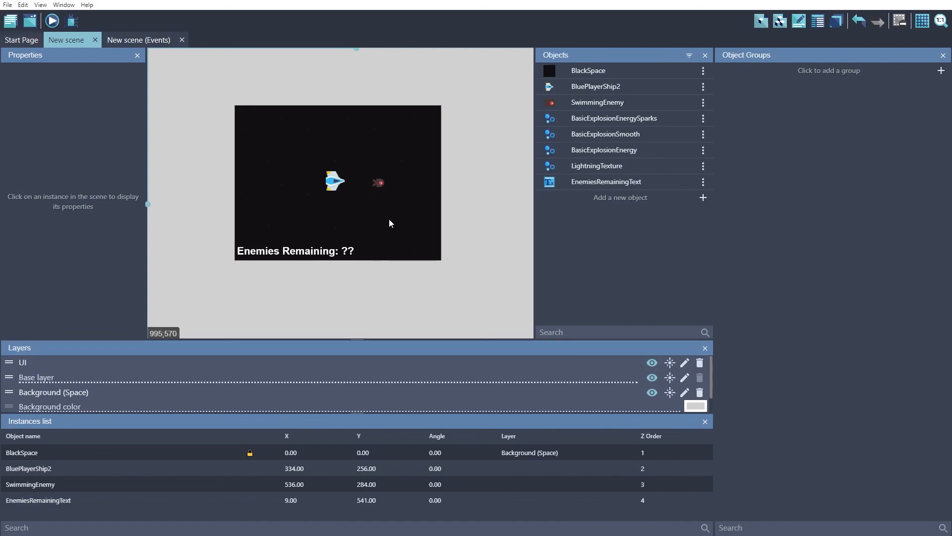
Move the EnemiesRemainingText instance from the base layer to the UI layer
left_click(299, 252)
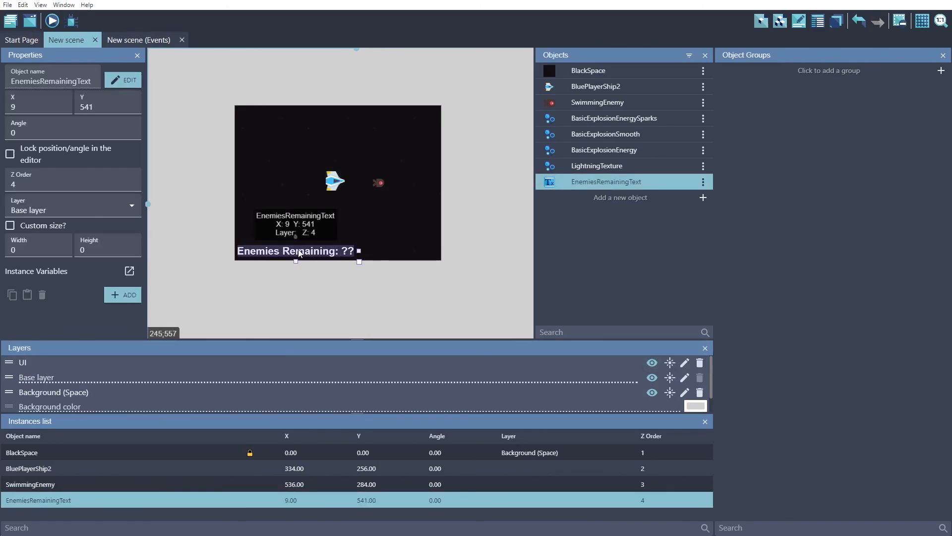
left_click(305, 280)
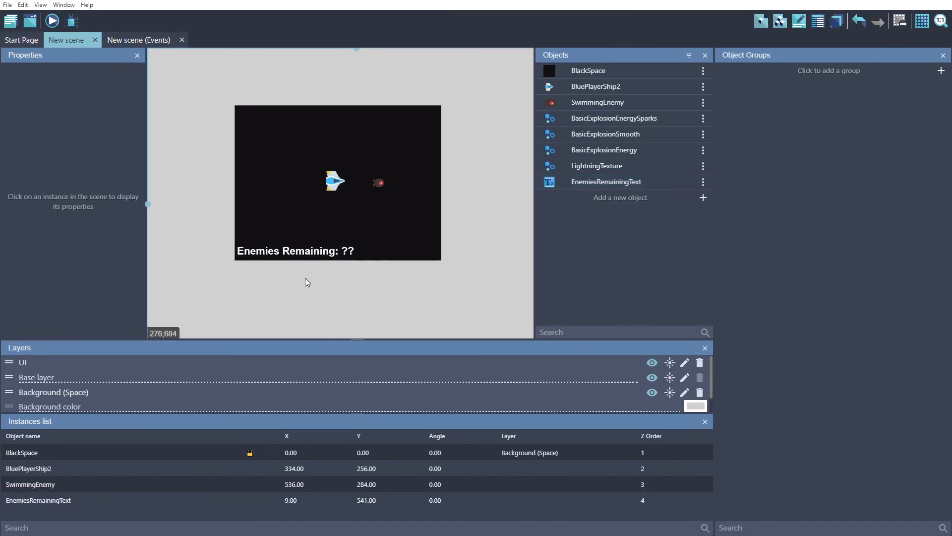
left_click(296, 253)
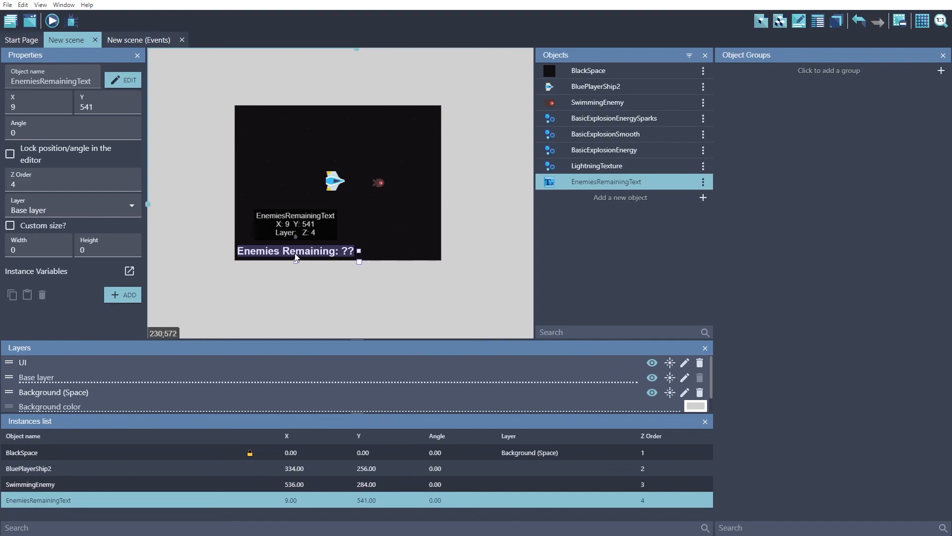
left_click(41, 204)
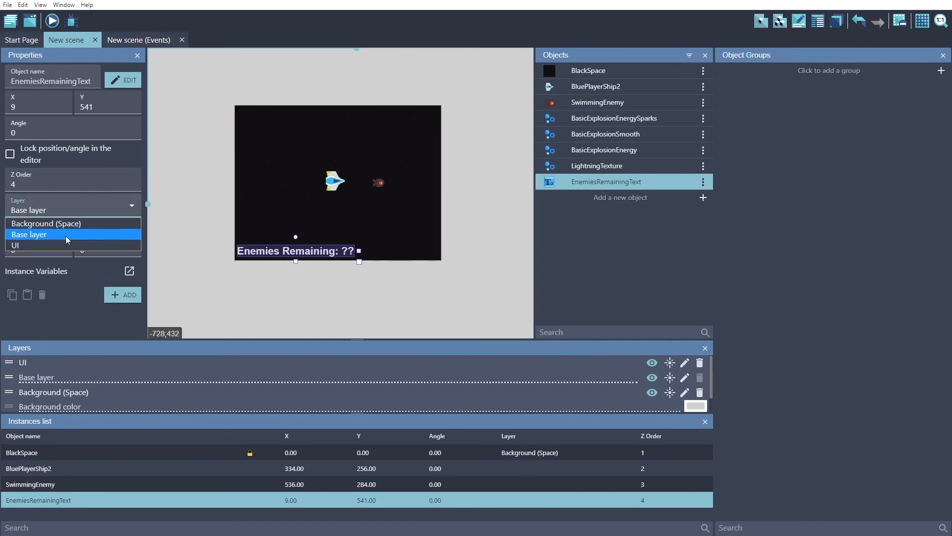
left_click(54, 243)
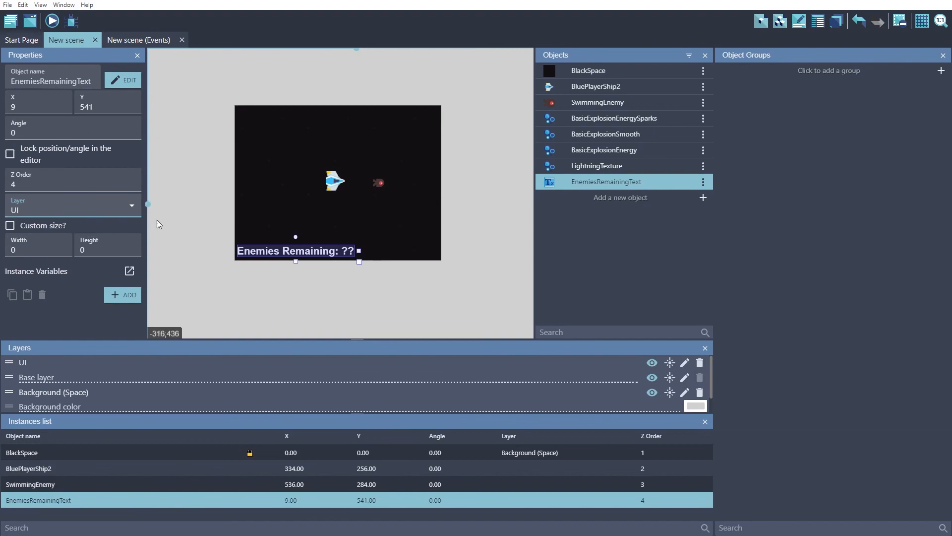
left_click(344, 309)
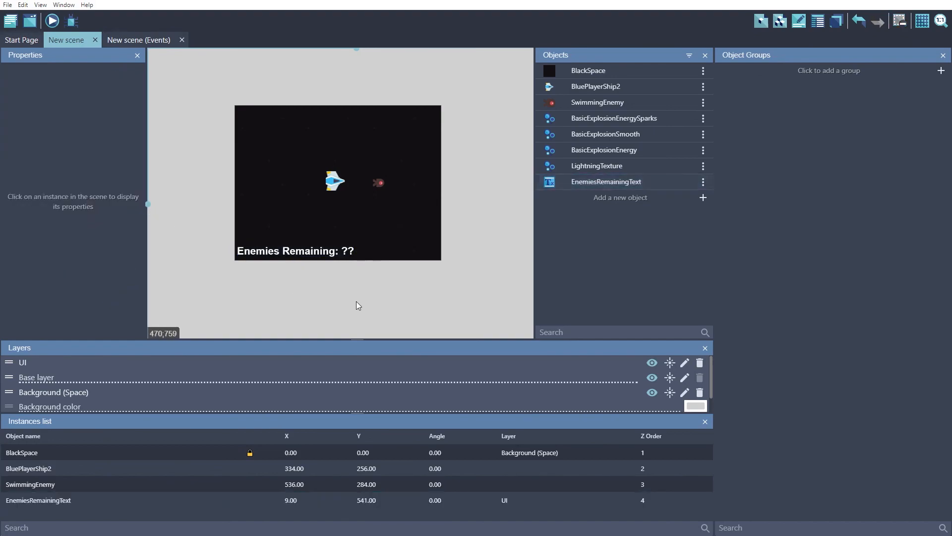
Preview the scene again and fly the ship around into enemies to check the counter text's on-screen position and count
left_click(52, 22)
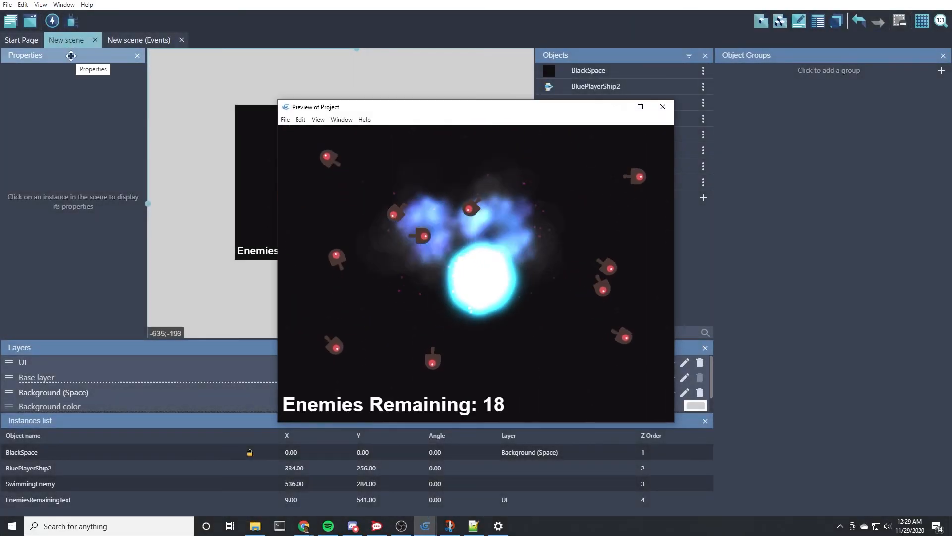
key("Up")
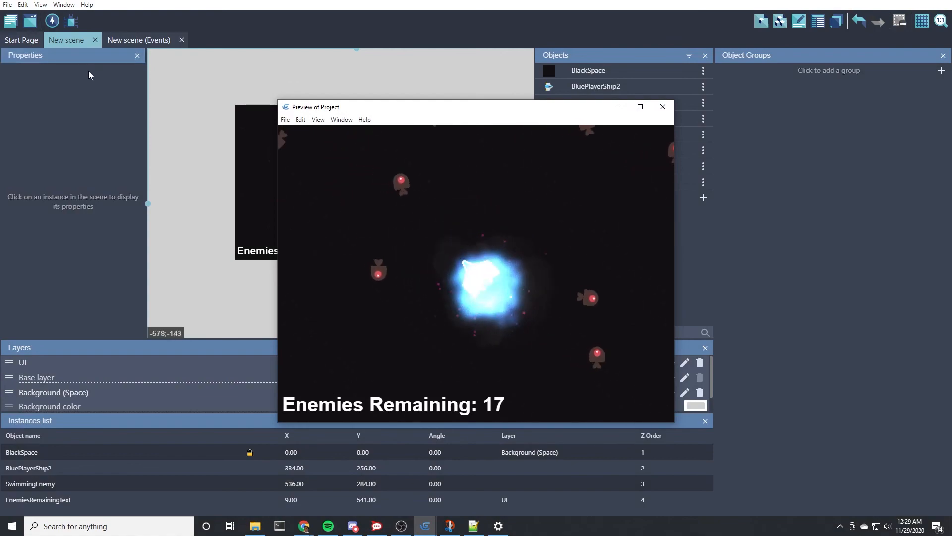
key("Right")
key("Down")
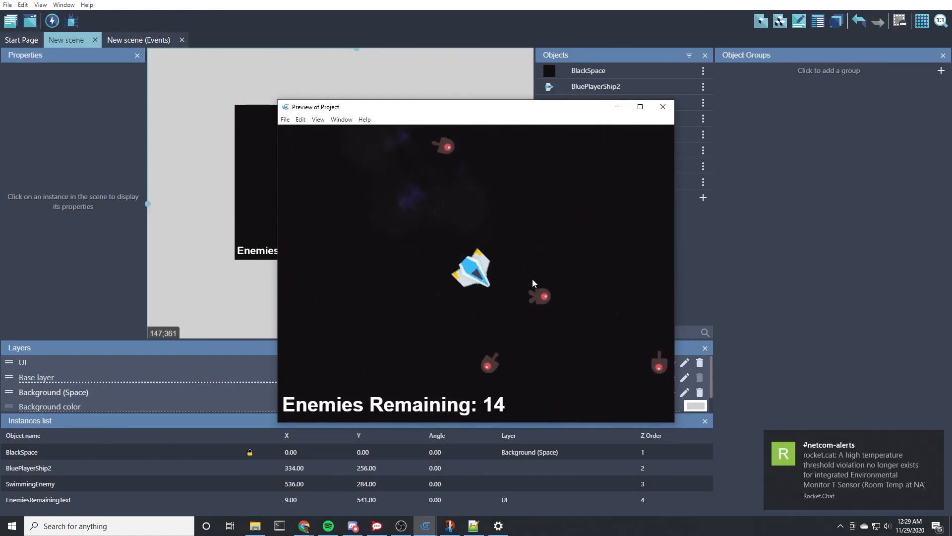
key("Right")
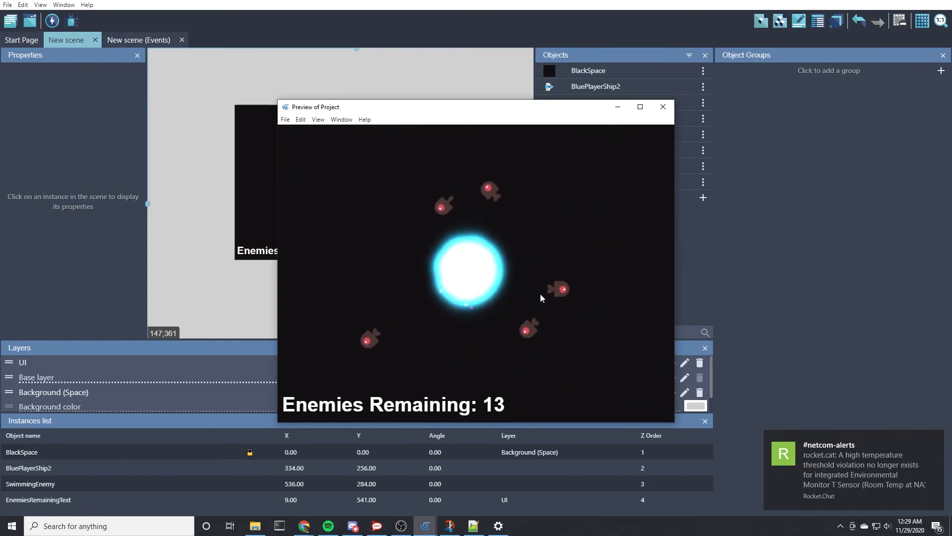
key("Up")
key("Left")
key("Right")
key("Down")
key("Right")
key("Up")
key("Left")
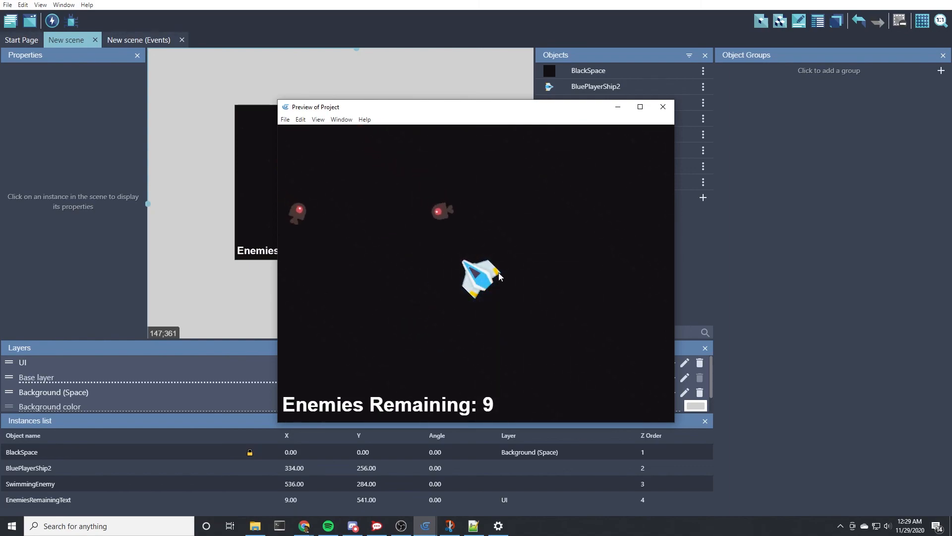
key("Left")
key("Down")
key("Left")
key("Up")
key("Left")
key("Down")
key("Up")
key("Right")
key("Left")
key("Down")
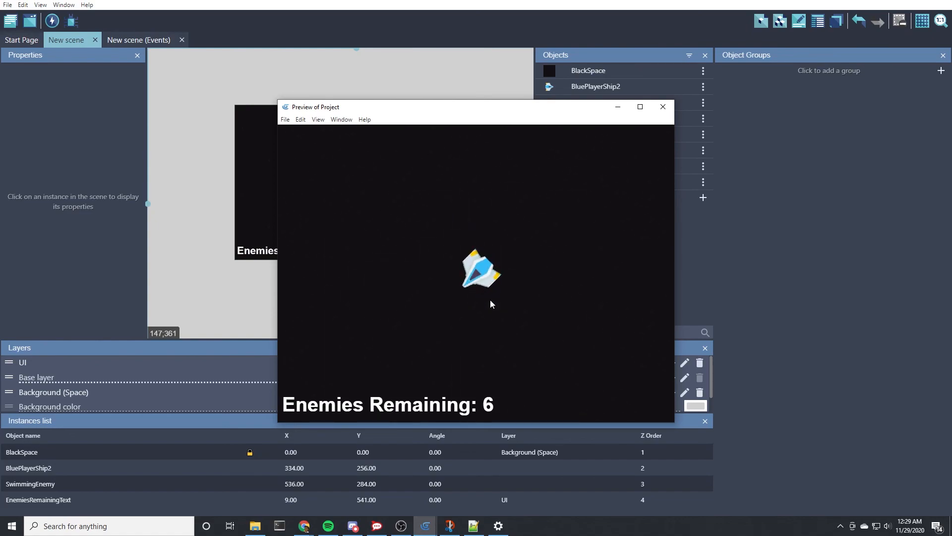
key("Right")
key("Left")
key("Up")
key("Right")
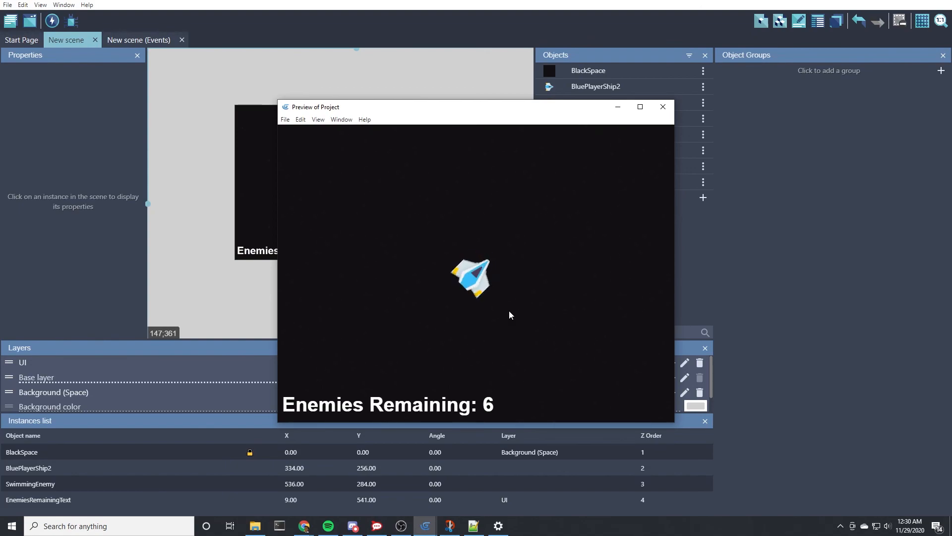
Fly the ship around the empty space in the preview to look for the remaining enemies, and close the preview
key("Right")
key("Up")
key("Down")
key("Left")
key("Right")
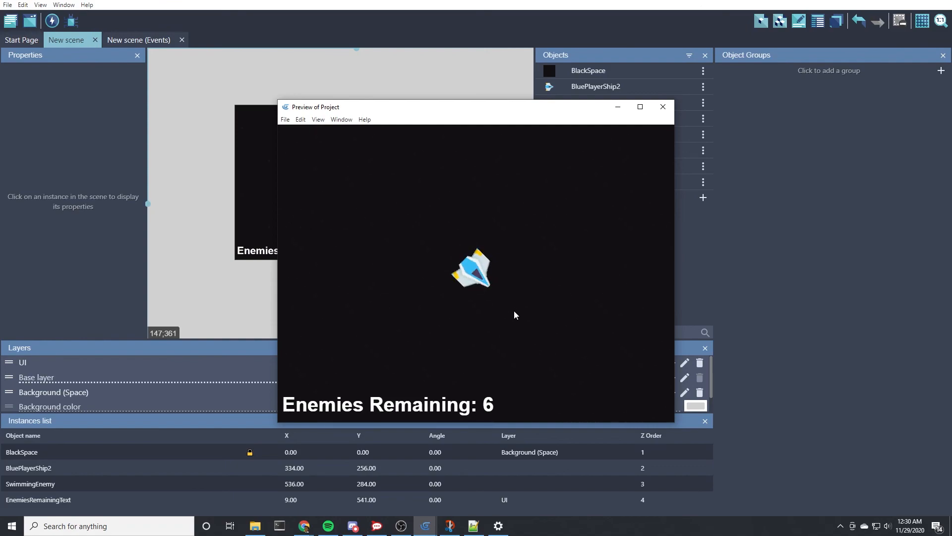
key("Up")
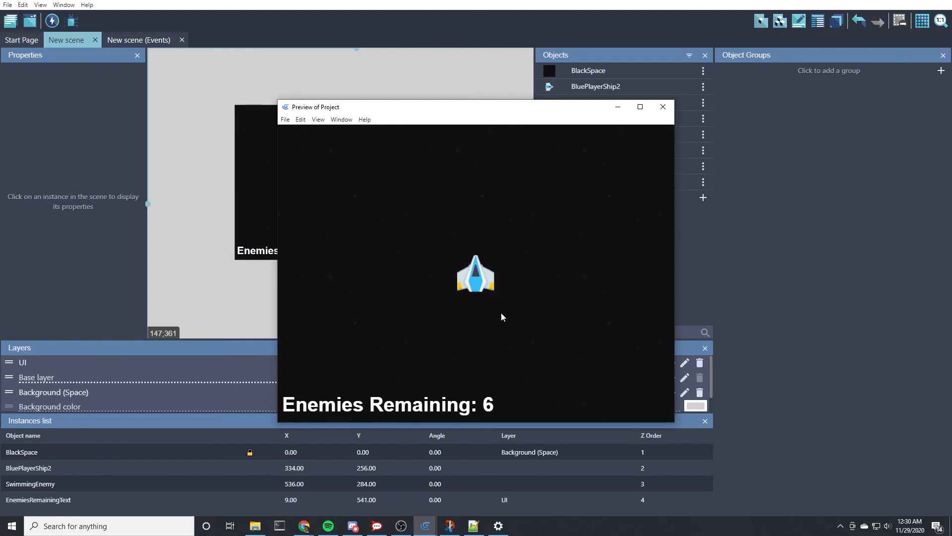
left_click(663, 108)
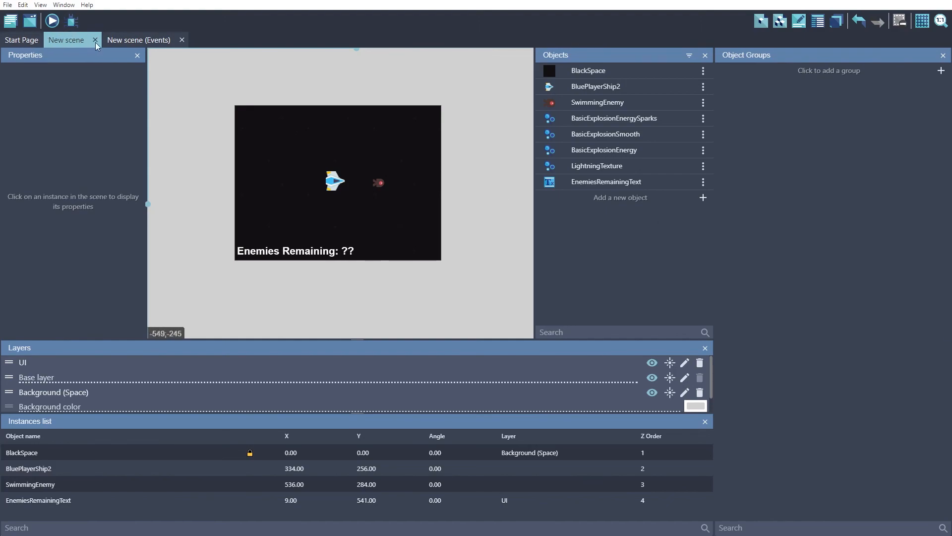
Search all asset store categories for "arrow" and add the Green arrow object to the game
left_click(633, 198)
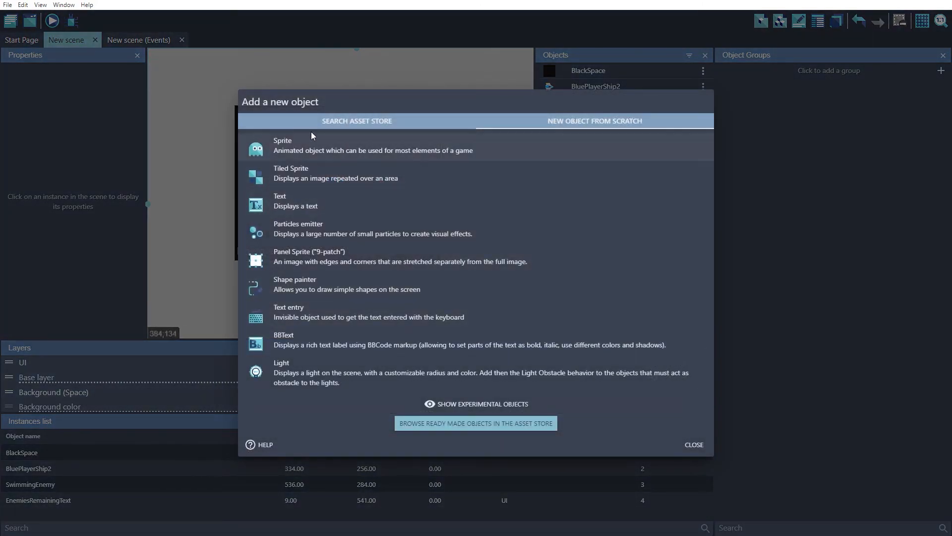
left_click(345, 121)
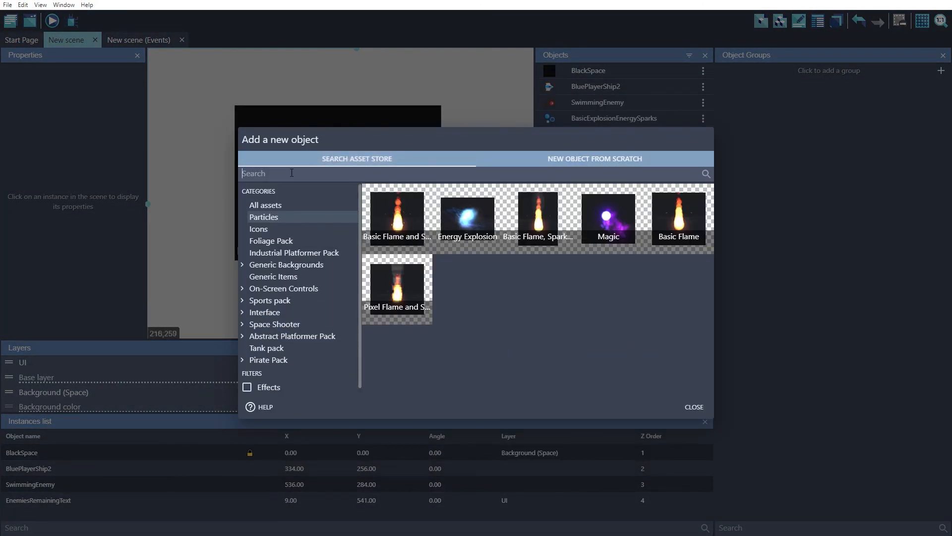
type("arrow")
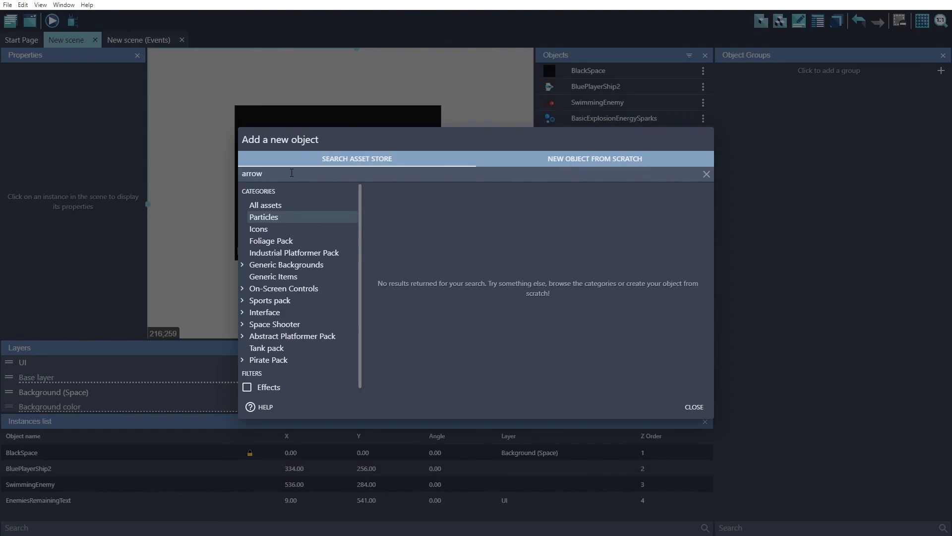
left_click(261, 203)
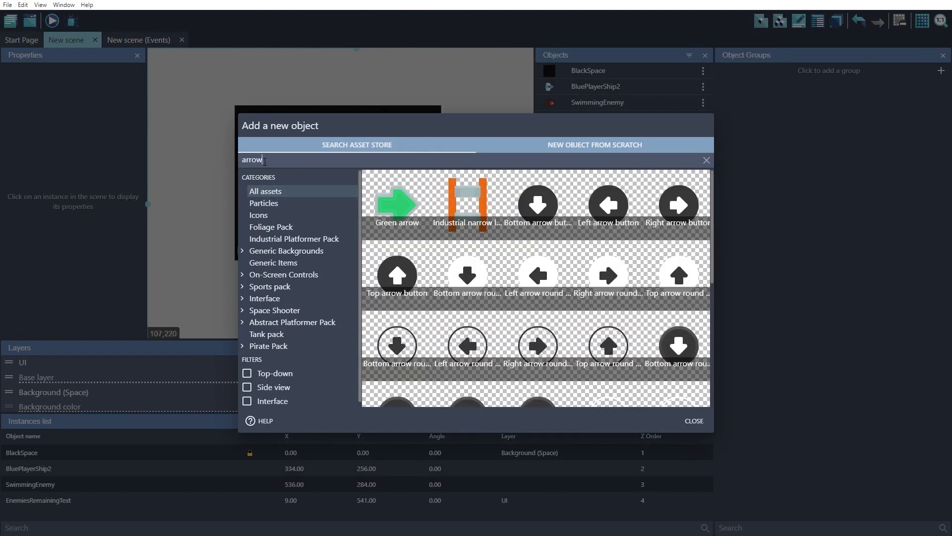
left_click(402, 209)
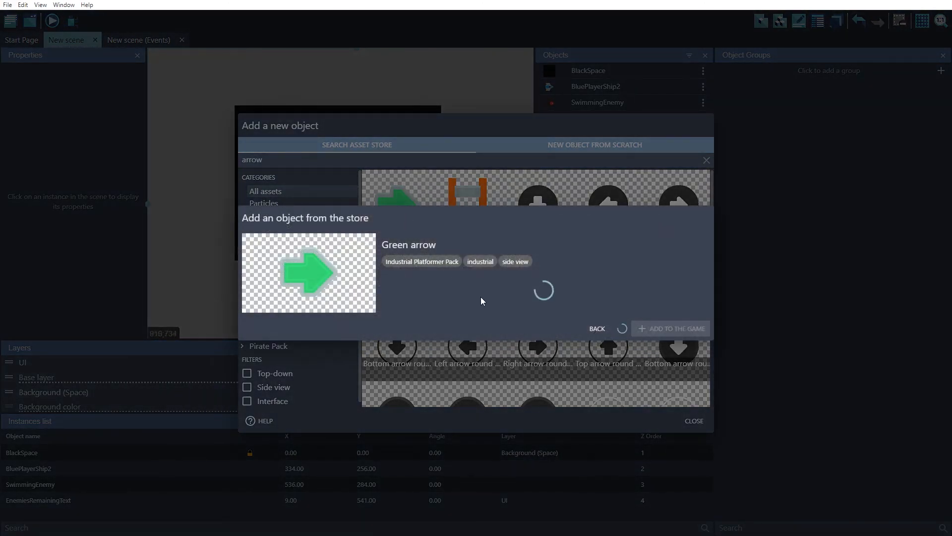
left_click(658, 328)
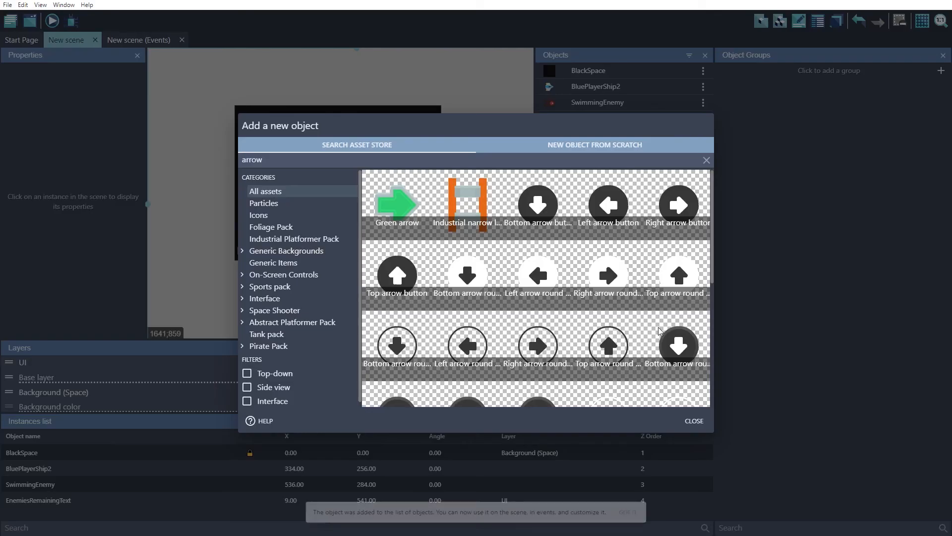
left_click(693, 420)
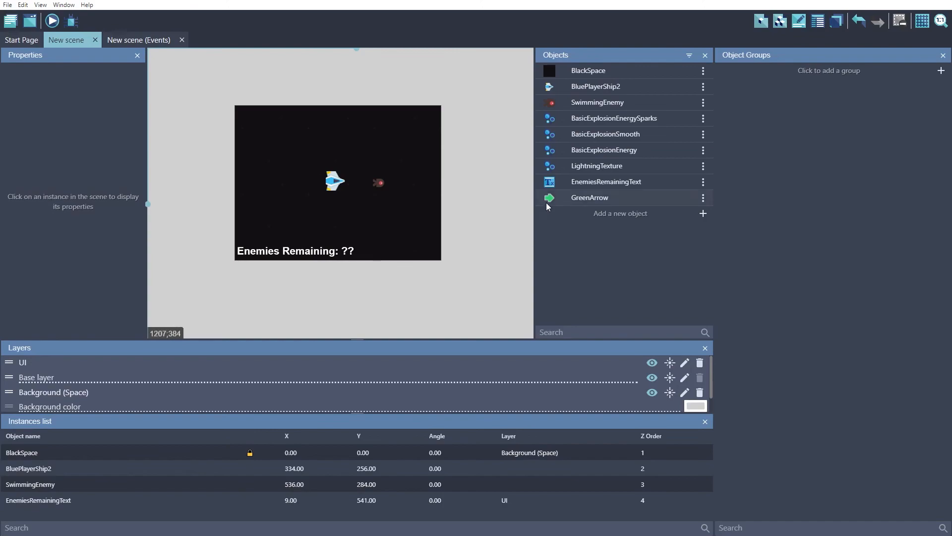
Place a GreenArrow instance in the scene above the ship and enemy, at about X 455, Y 128
left_click_drag(584, 198, 353, 164)
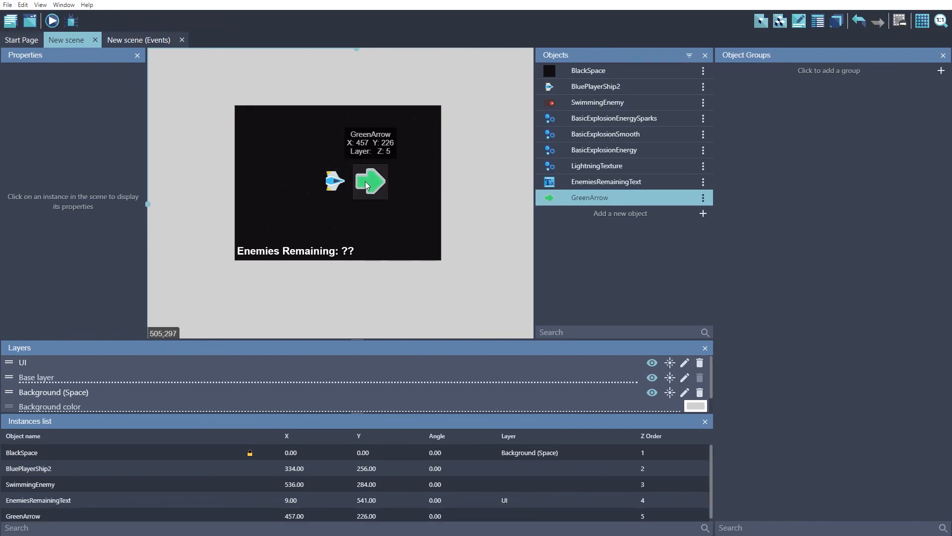
left_click(373, 185)
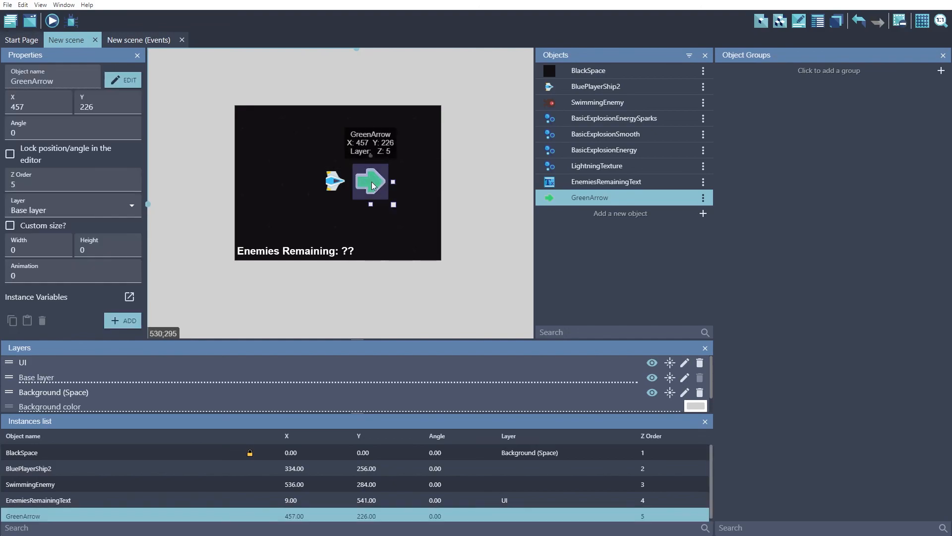
left_click_drag(374, 186, 373, 162)
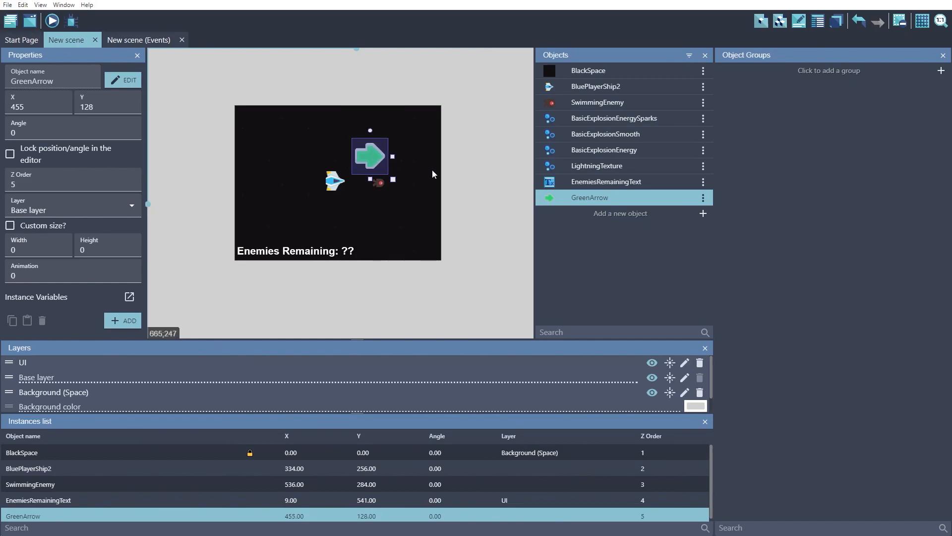
Open the GreenArrow sprite in Piskel and crop it to fit its content
double_click(586, 198)
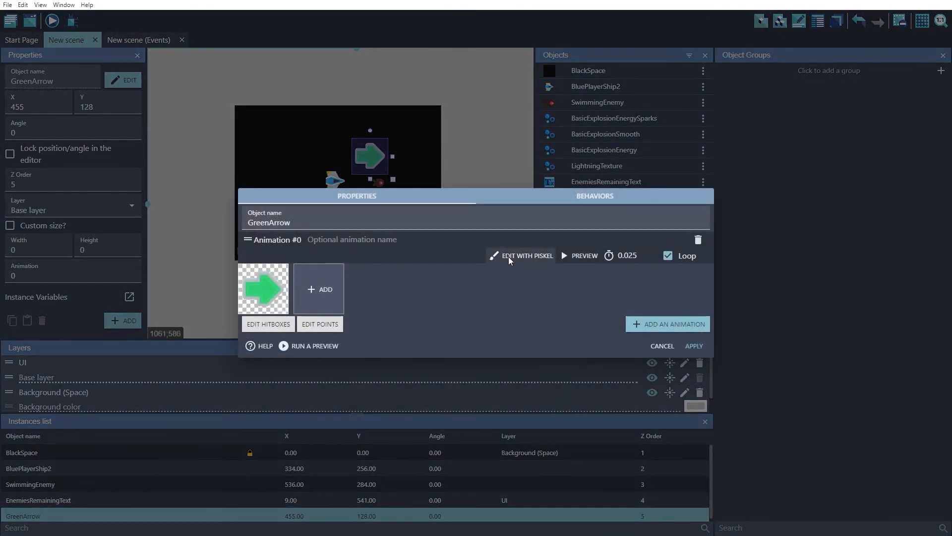
left_click(520, 256)
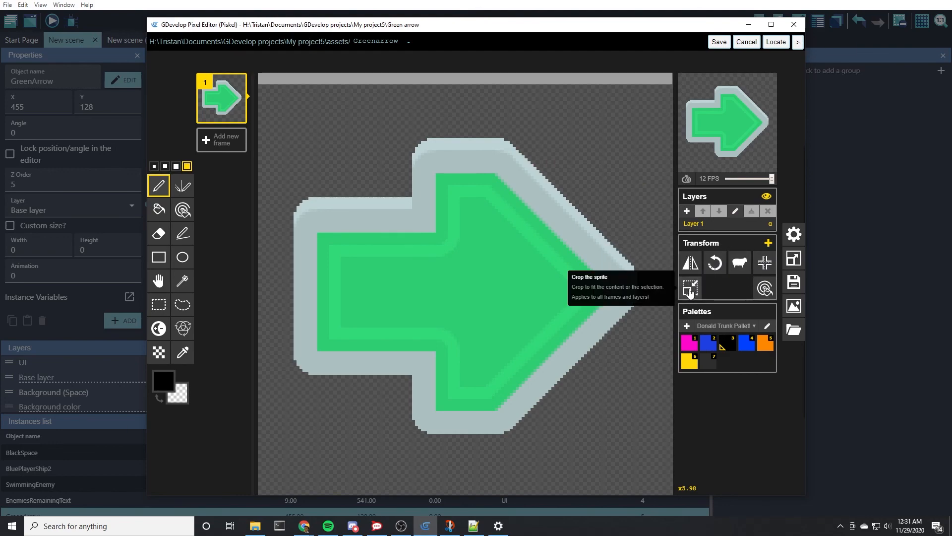
left_click(690, 288)
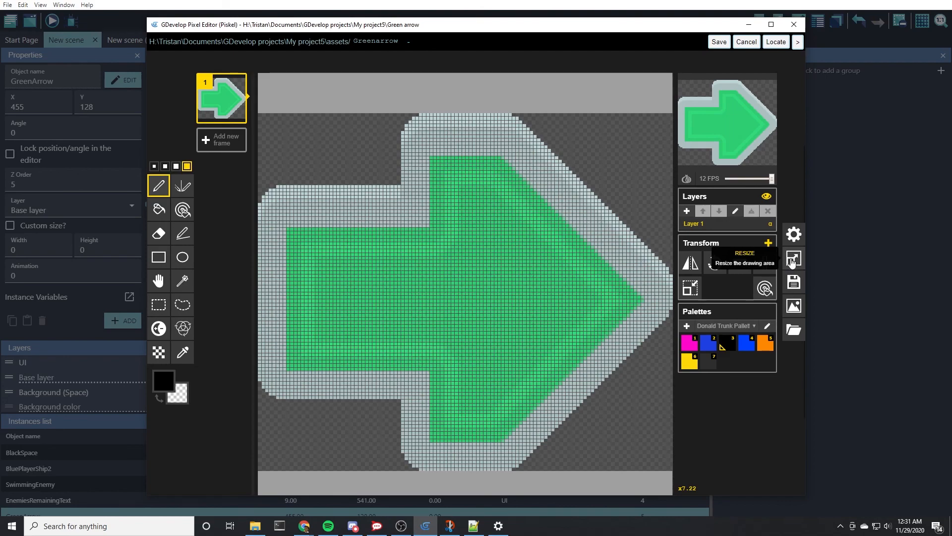
Resize the arrow sprite and its content to a width of 32 px with the aspect ratio maintained, save it and apply the object changes
left_click(792, 260)
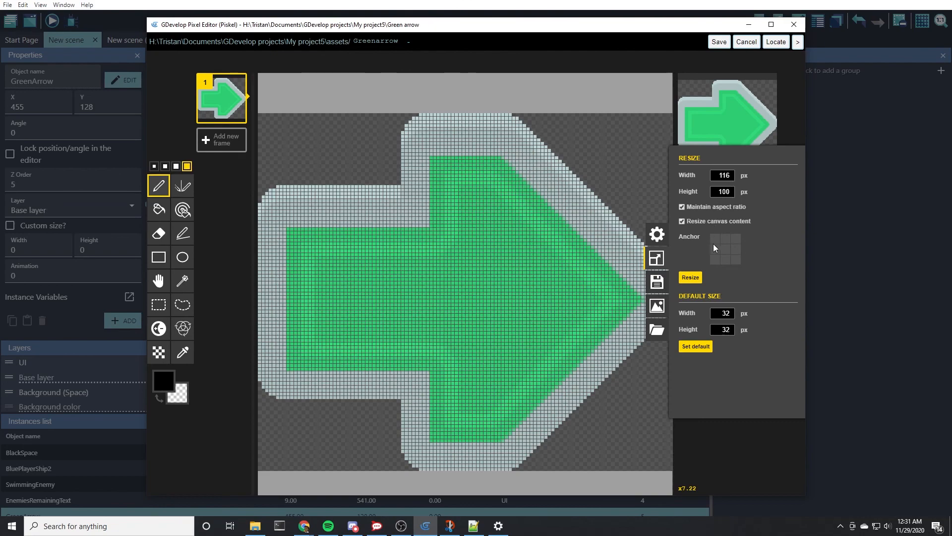
double_click(722, 173)
type("32")
left_click(693, 281)
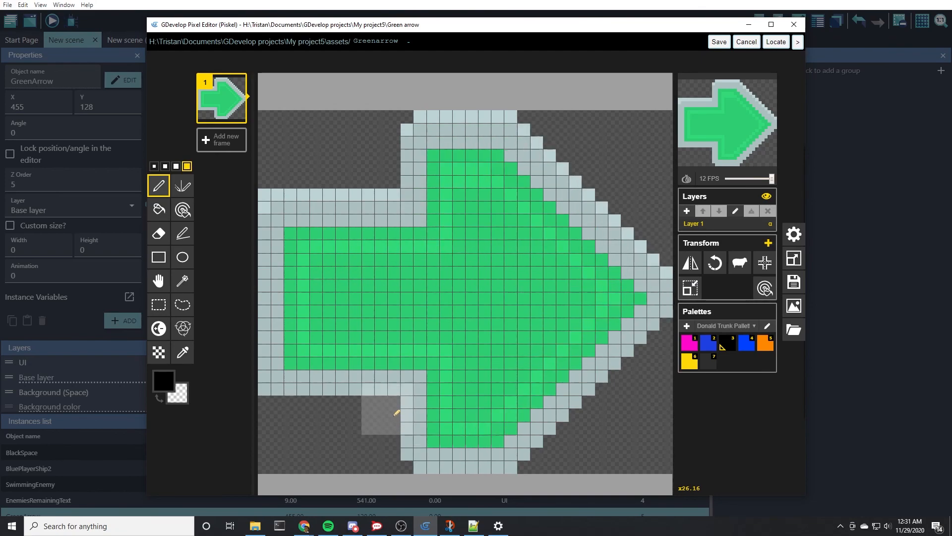
left_click(154, 166)
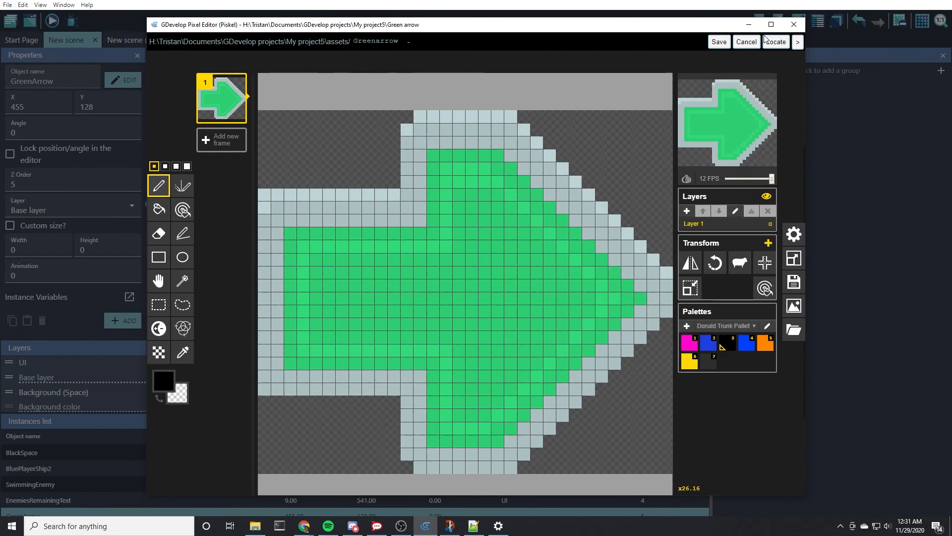
left_click(719, 42)
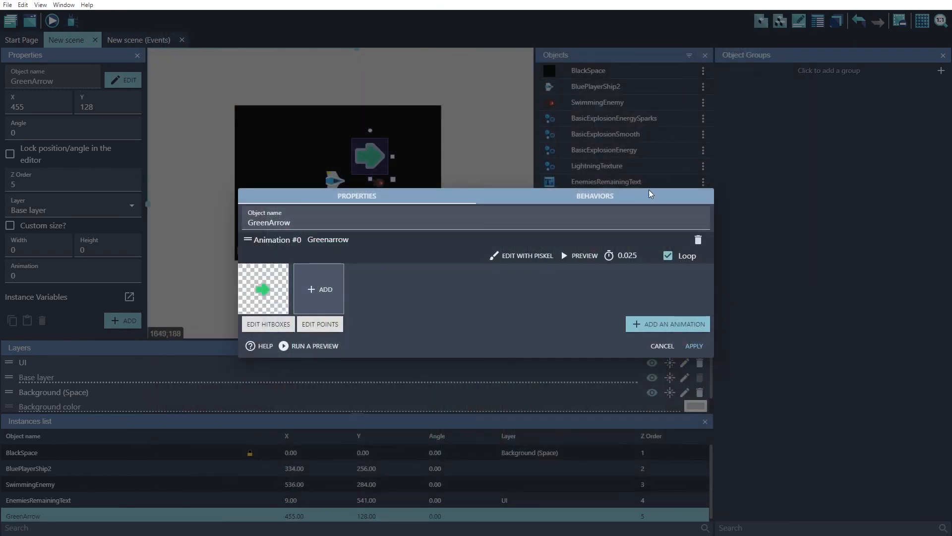
left_click(694, 346)
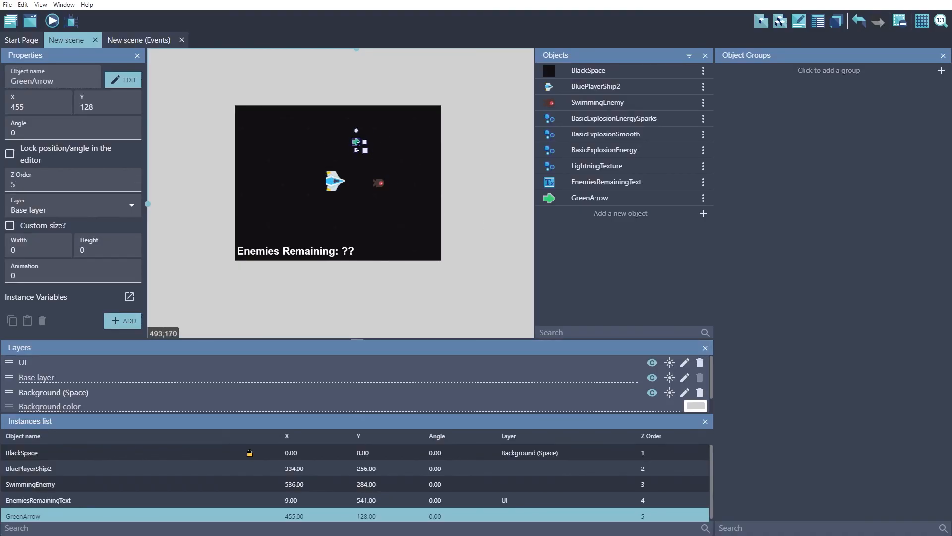
Move the GreenArrow instance between the ship and the enemy, to about X 449, Y 282
left_click_drag(362, 149, 355, 180)
left_click(369, 219)
left_click(392, 213)
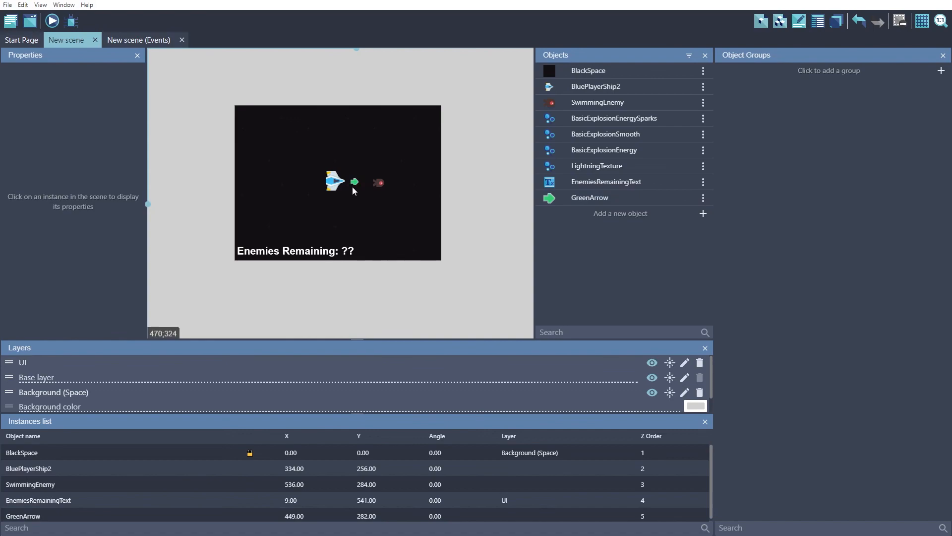
left_click(354, 181)
left_click(390, 229)
left_click(356, 182)
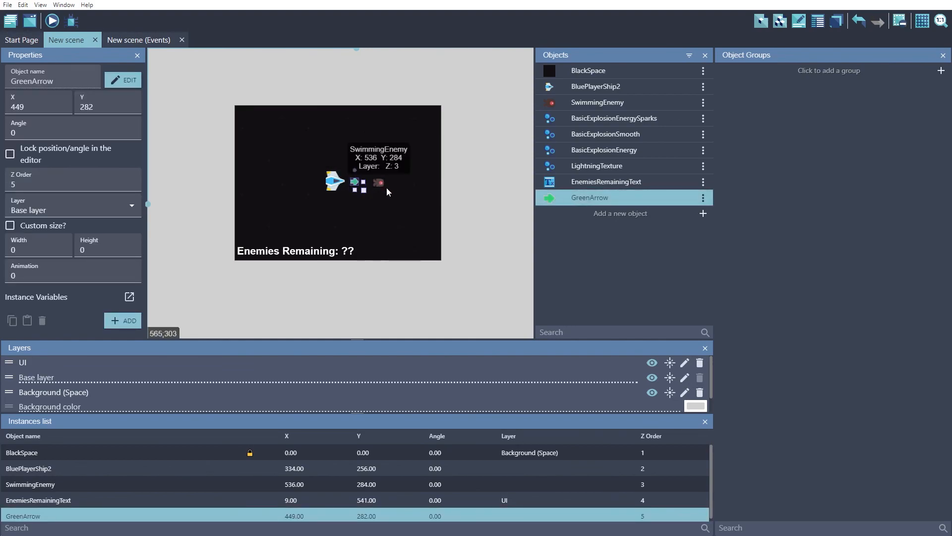
Add a new event to the scene's events and choose the Pick nearest object condition for SwimmingEnemy
left_click(124, 40)
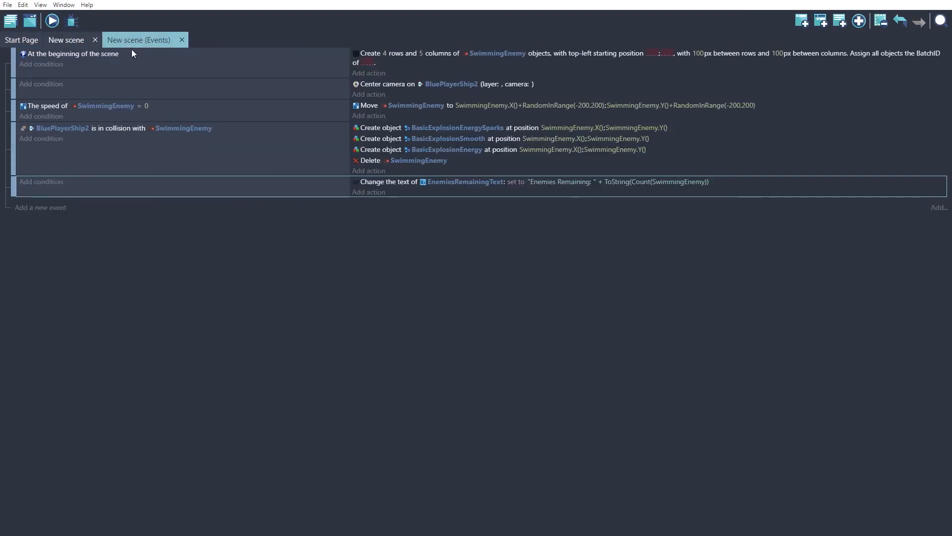
left_click(42, 207)
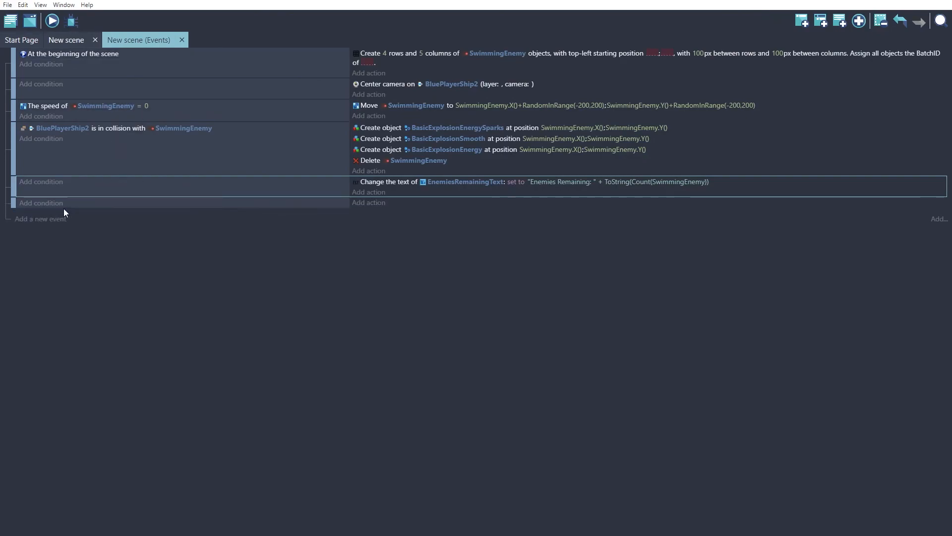
left_click(44, 204)
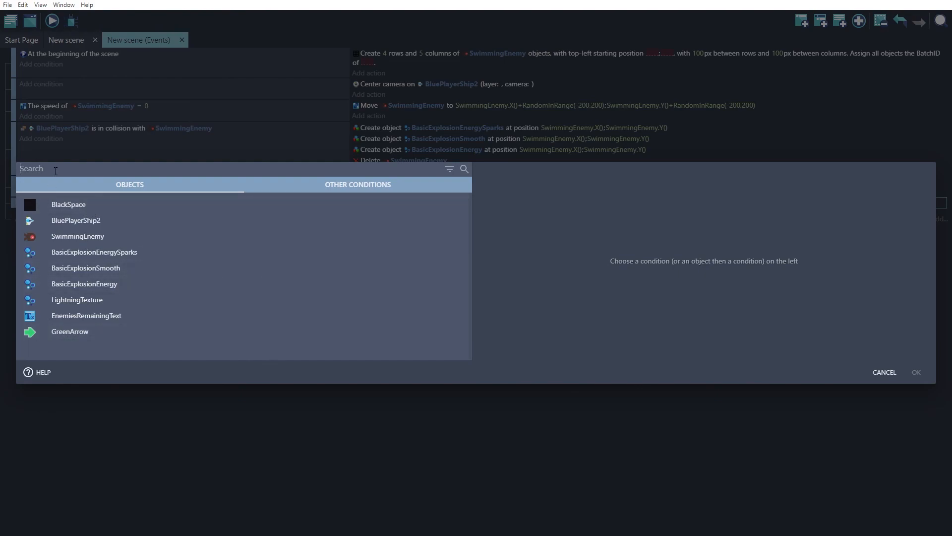
type("pick")
key("BackSpace")
key("BackSpace")
key("BackSpace")
key("BackSpace")
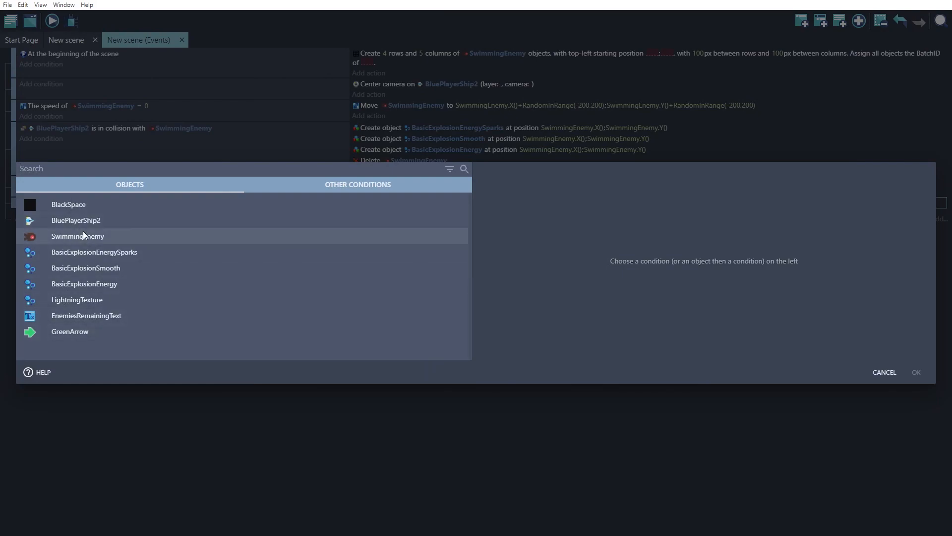
left_click(84, 237)
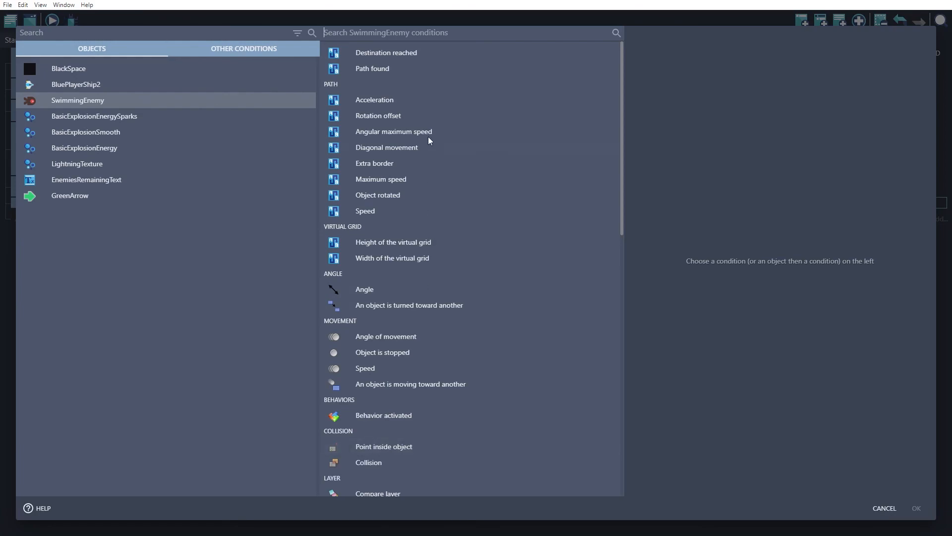
type("pi")
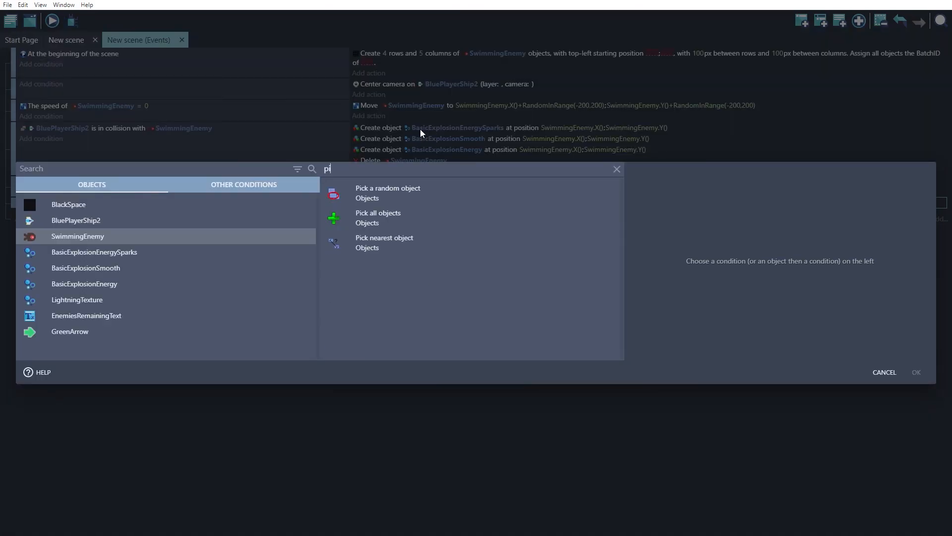
left_click(385, 249)
Set the condition's X position to BluePlayerShip2.X() and Y position to BluePlayerShip2.Y(), and confirm it
left_click(691, 215)
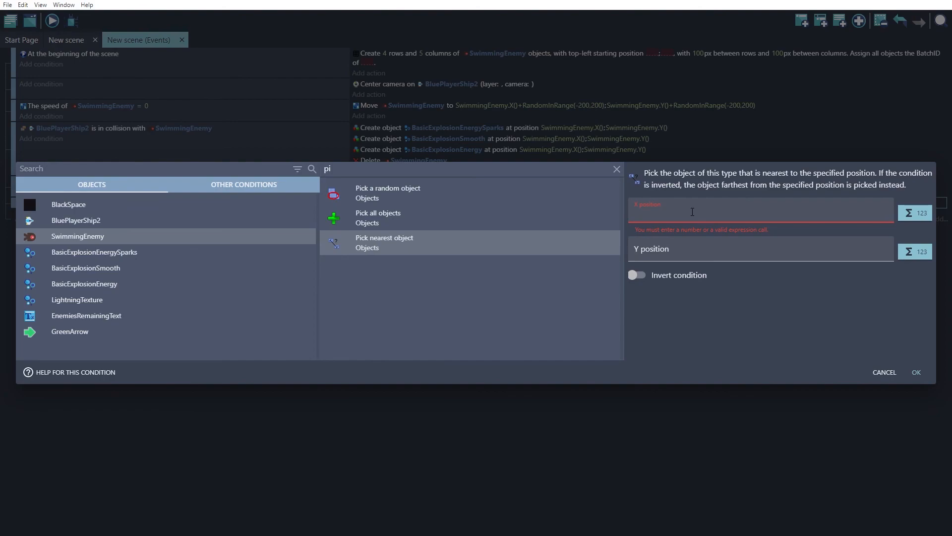
type("B")
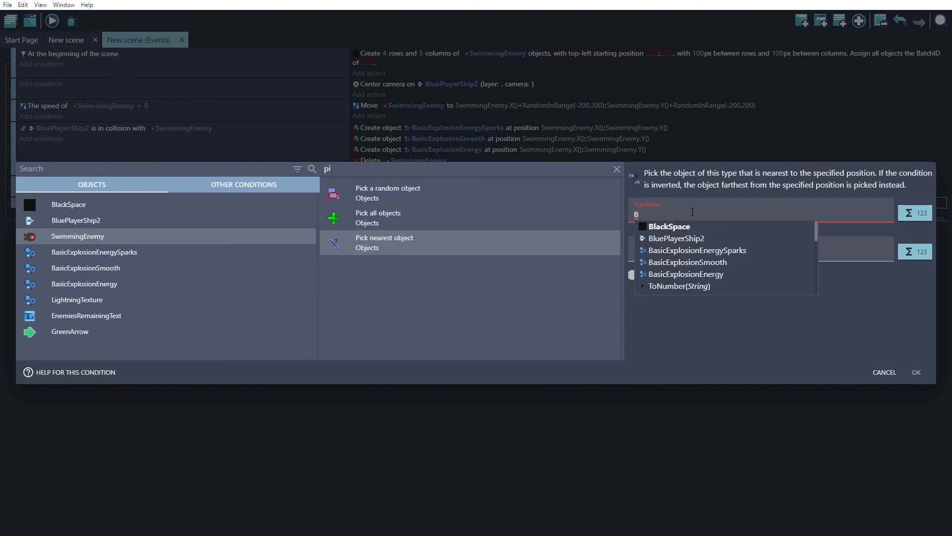
left_click(679, 239)
type("(")
key("BackSpace")
type("X()")
left_click_drag(634, 214, 725, 214)
key("ctrl+c")
left_click(714, 242)
key("ctrl+v")
key("BackSpace")
type("Y")
left_click(756, 324)
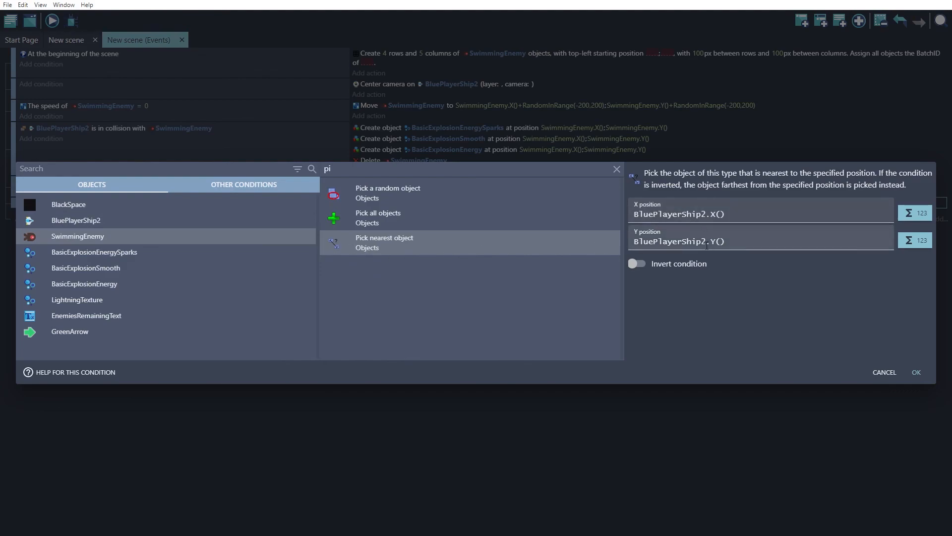
left_click(919, 371)
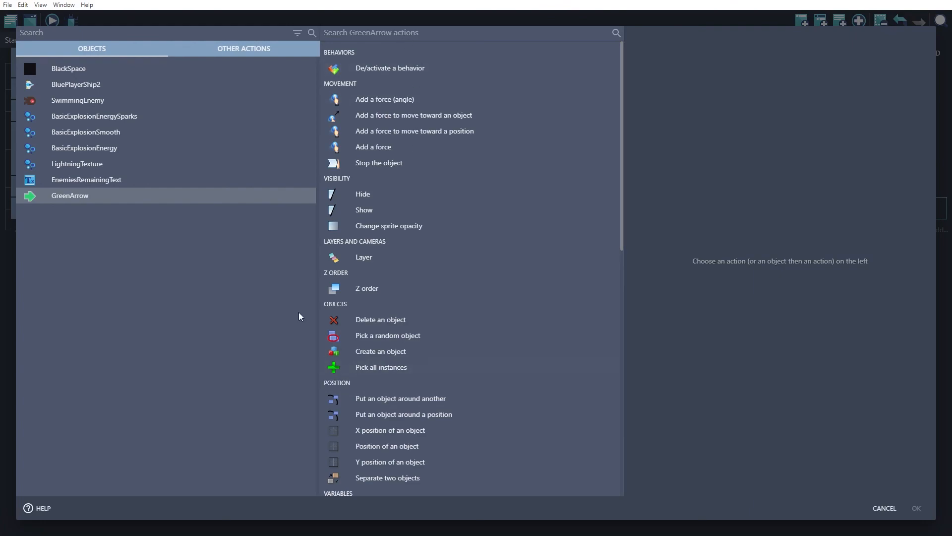
Choose the Put an object around another action for GreenArrow, with BluePlayerShip2 as the center object and a distance of 100
left_click(388, 402)
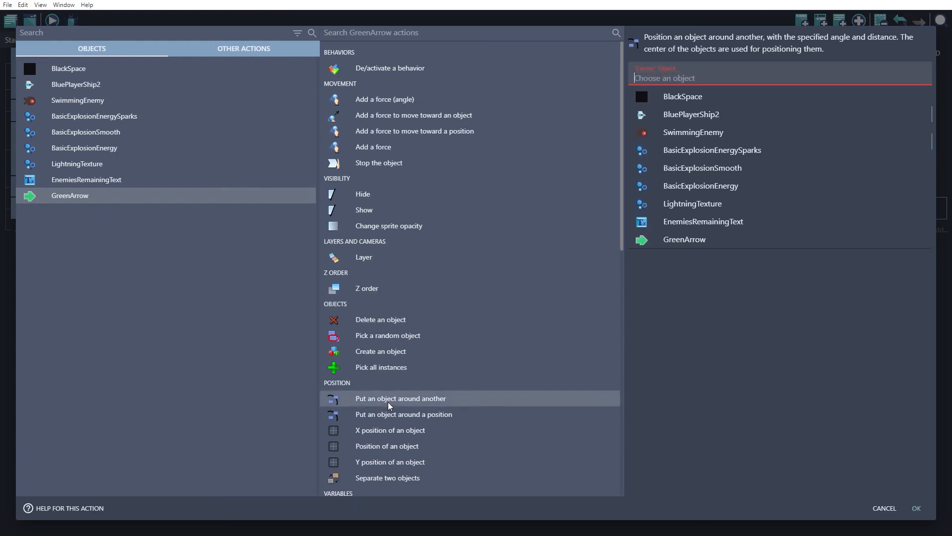
left_click(681, 116)
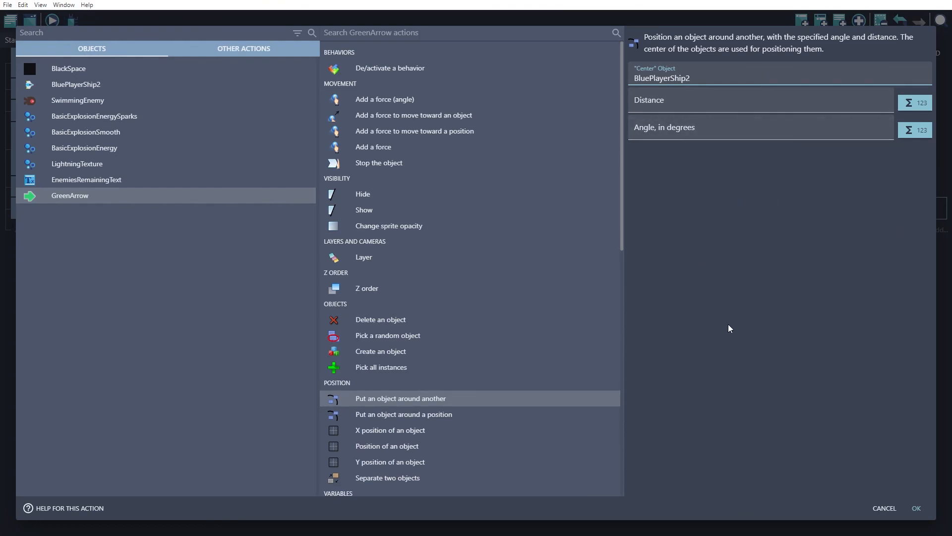
left_click(649, 104)
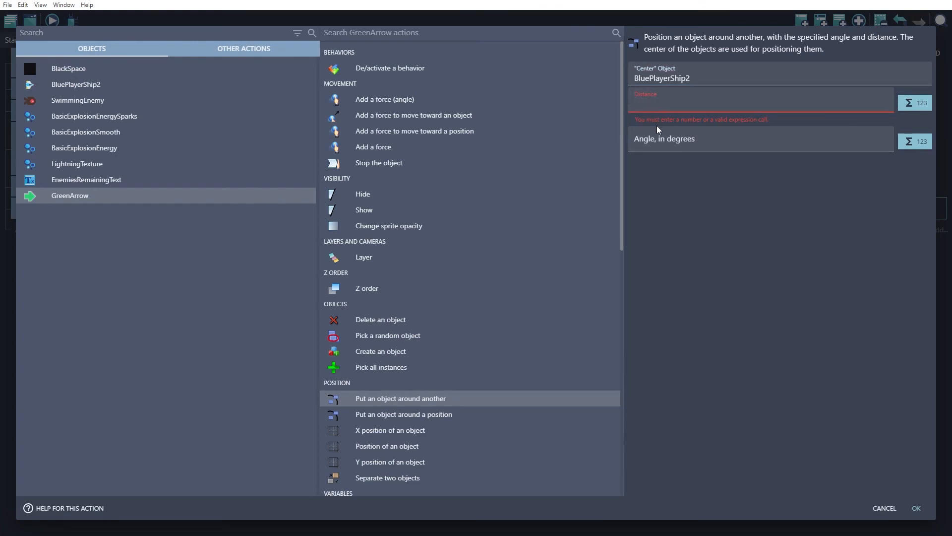
type("100")
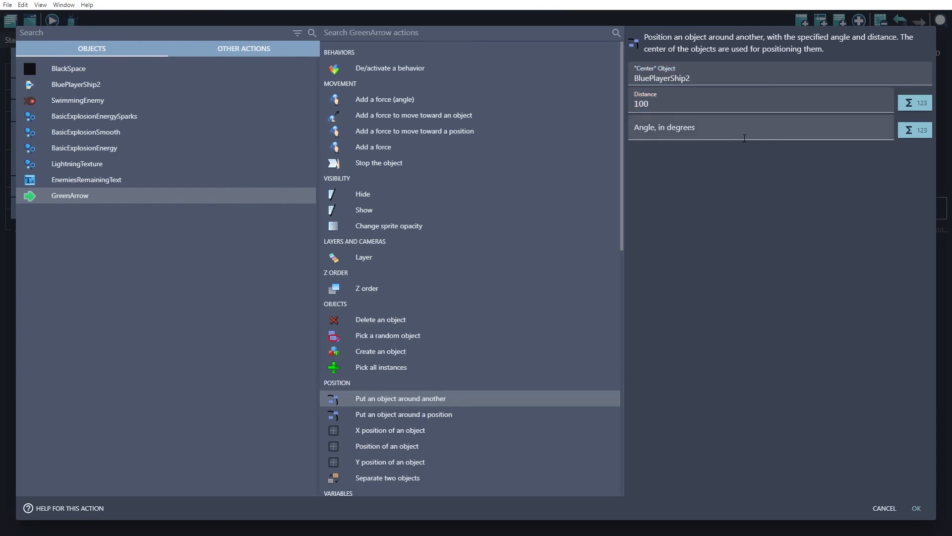
Set the action's angle to BluePlayerShip2.AngleToObject(SwimmingEnemy), confirm it, and test the arrow's positioning in a game preview
left_click(698, 133)
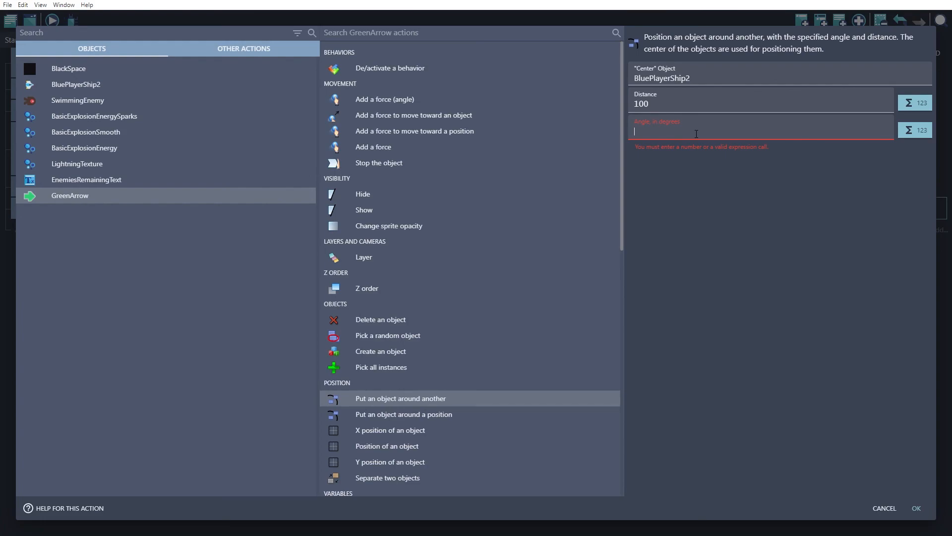
type("Bl")
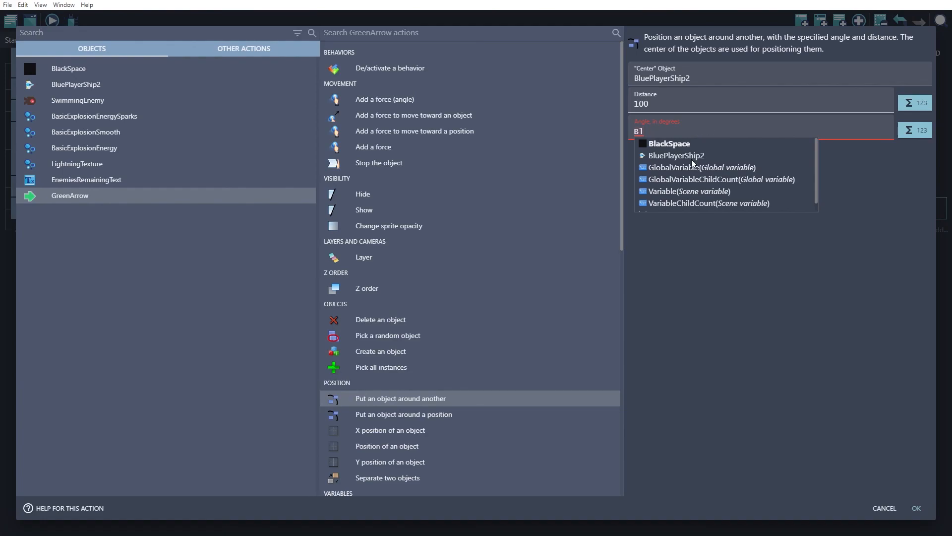
left_click(674, 155)
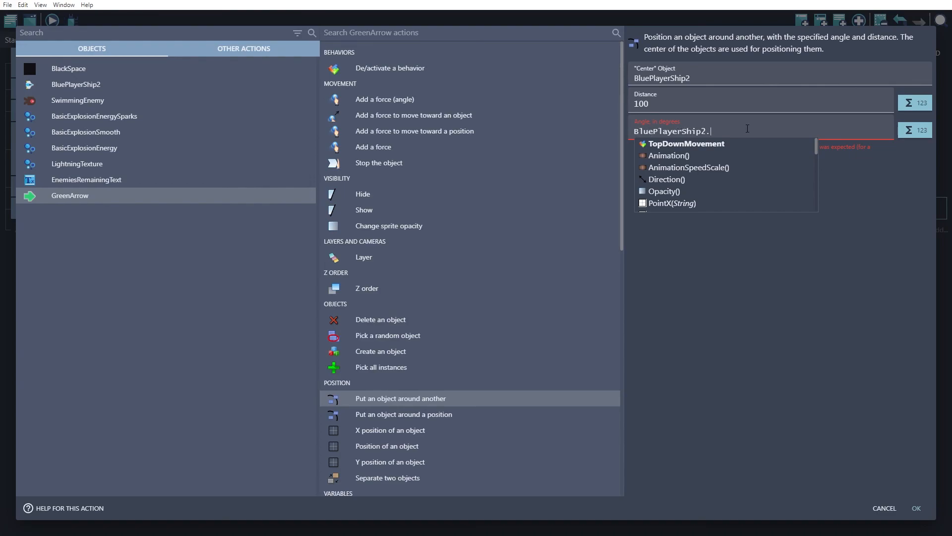
type("An")
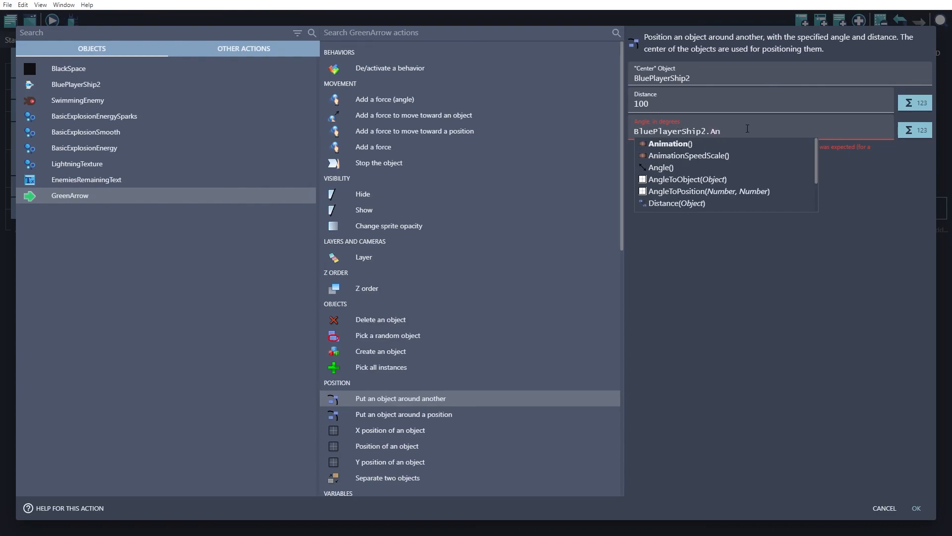
left_click(685, 179)
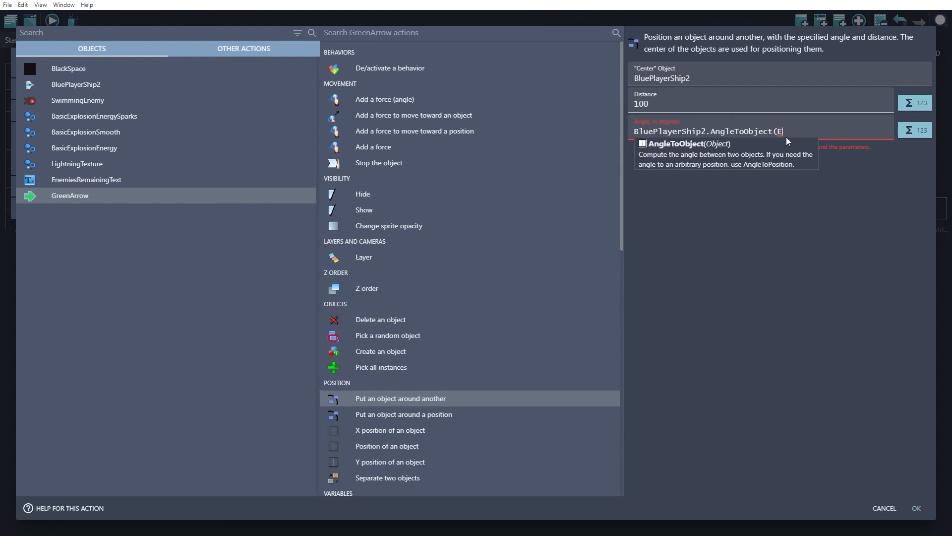
type("Sw")
left_click(684, 144)
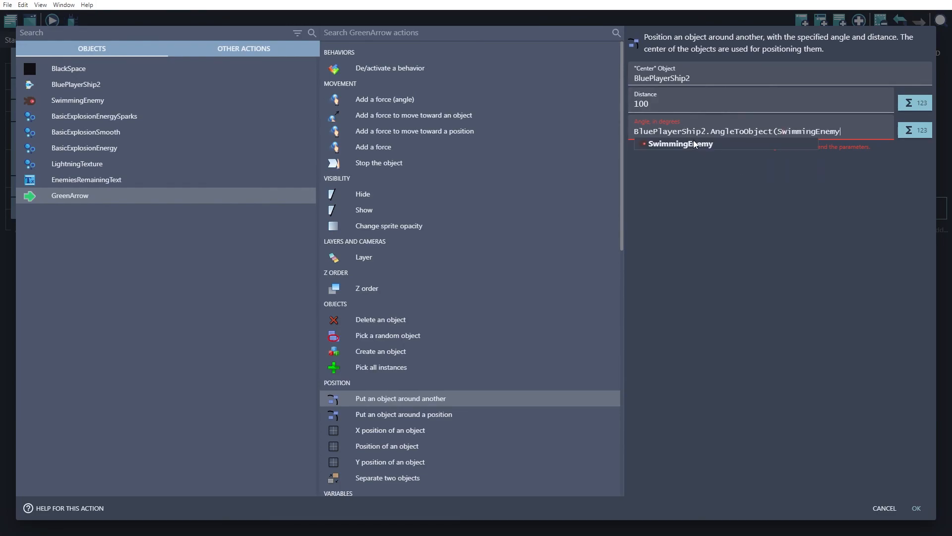
left_click(819, 272)
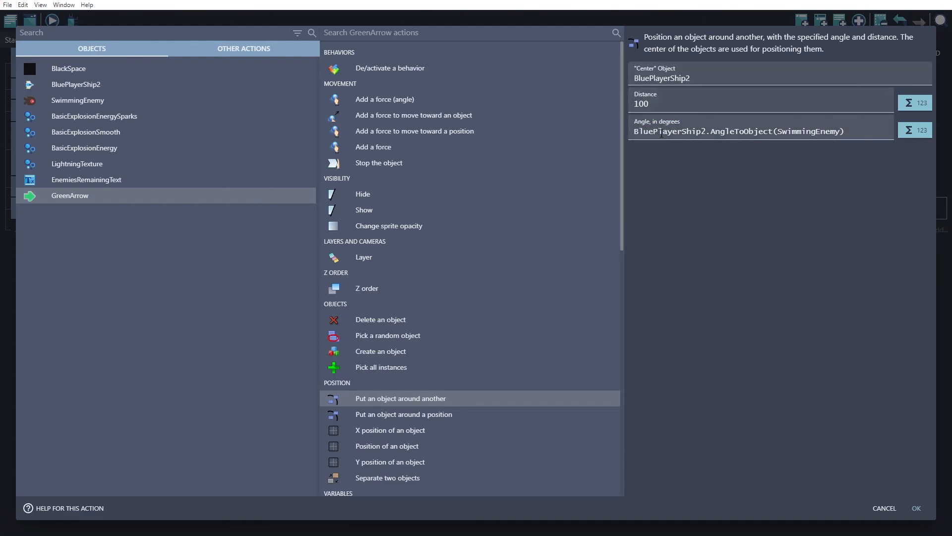
left_click(917, 507)
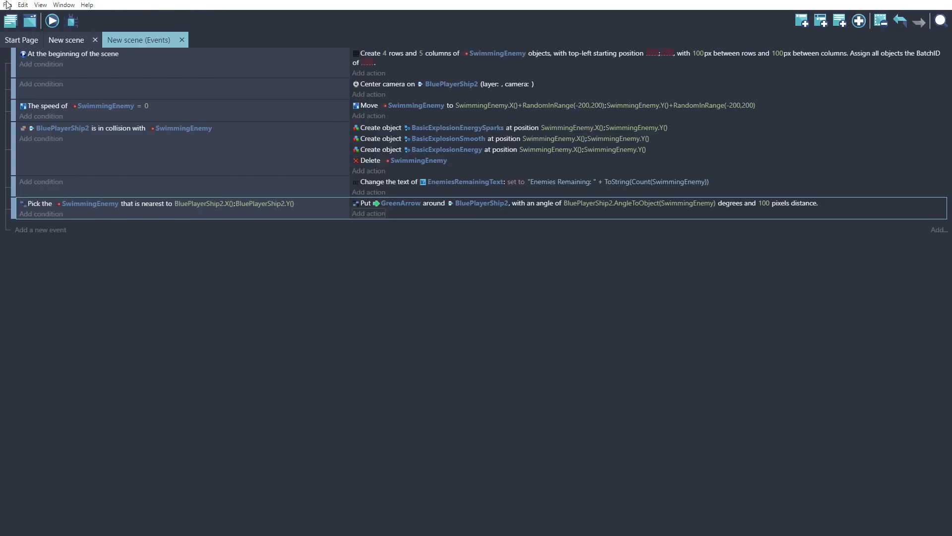
left_click(51, 21)
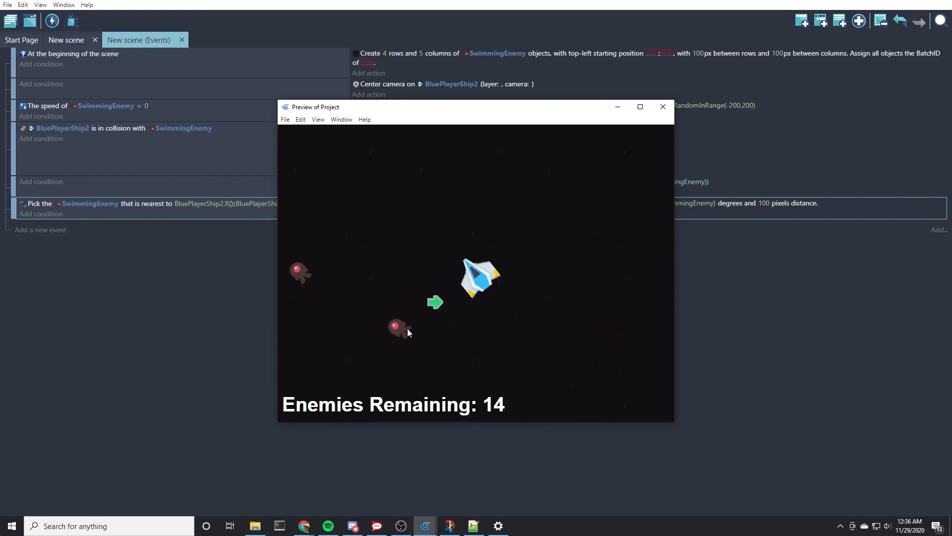
left_click(661, 107)
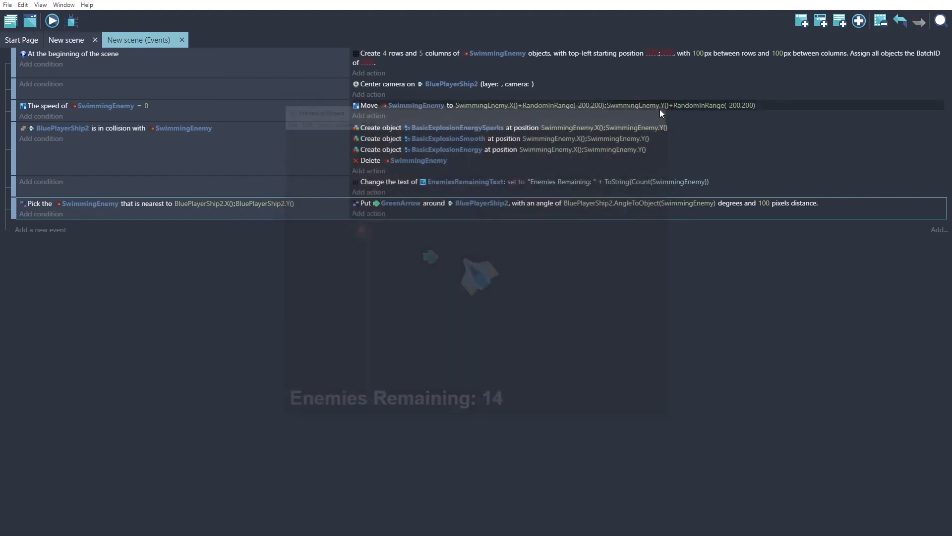
Add a Rotate toward angle action for GreenArrow to the nearest-enemy event
left_click(373, 215)
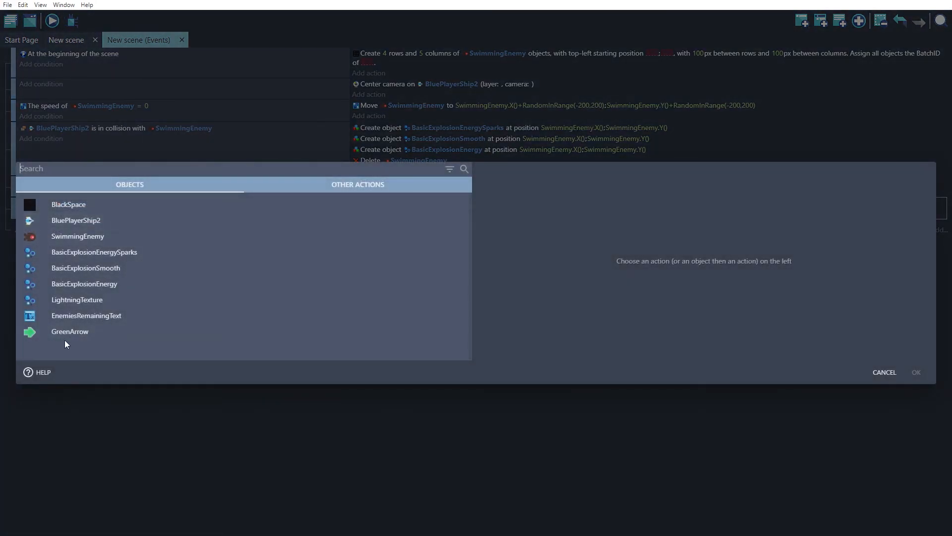
left_click(64, 333)
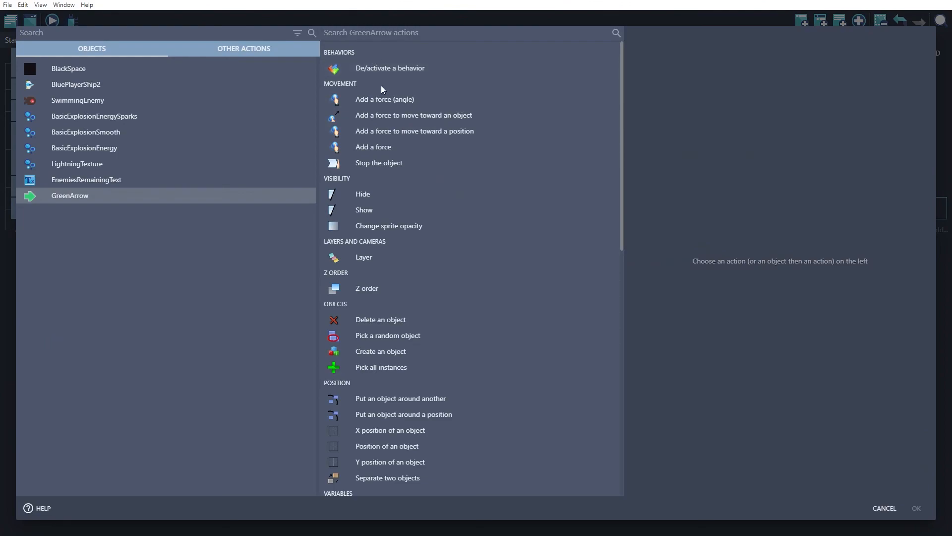
type("ro")
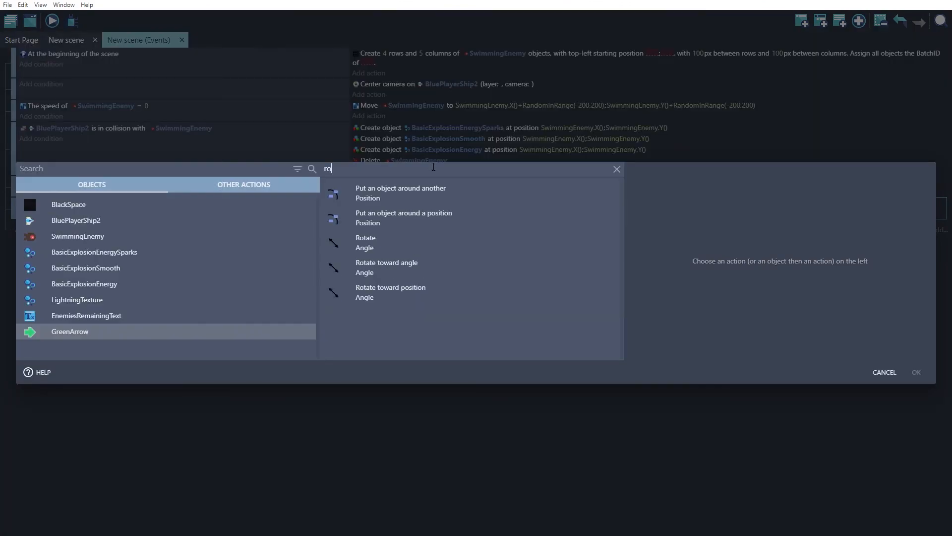
type("t")
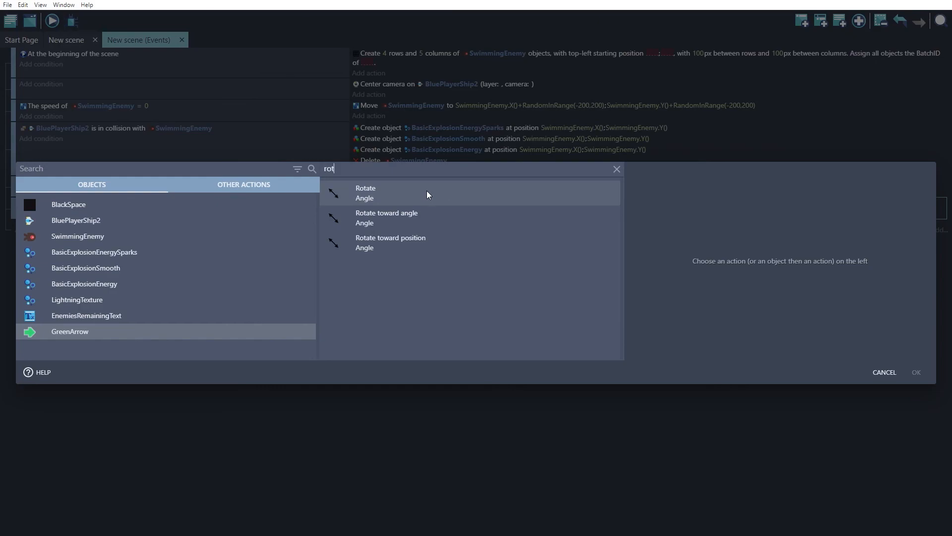
left_click(401, 218)
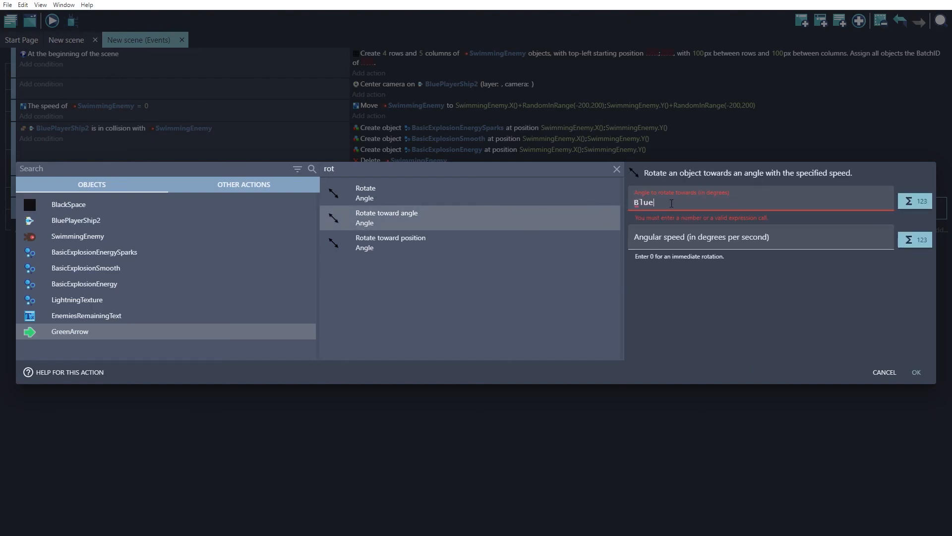
Set the angle to rotate towards to BluePlayerShip2.AngleToObject(SwimmingEnemy)
left_click(675, 214)
type(".")
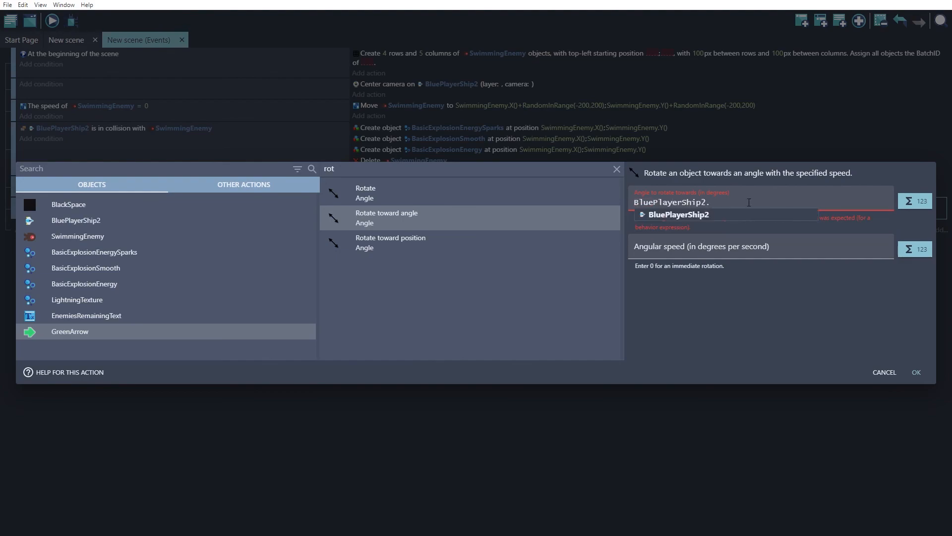
type("Ang")
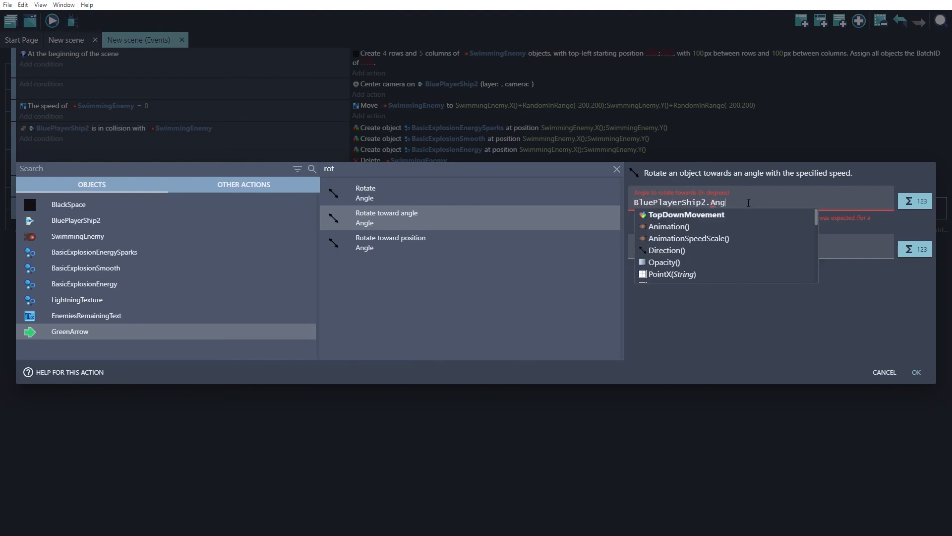
left_click(662, 229)
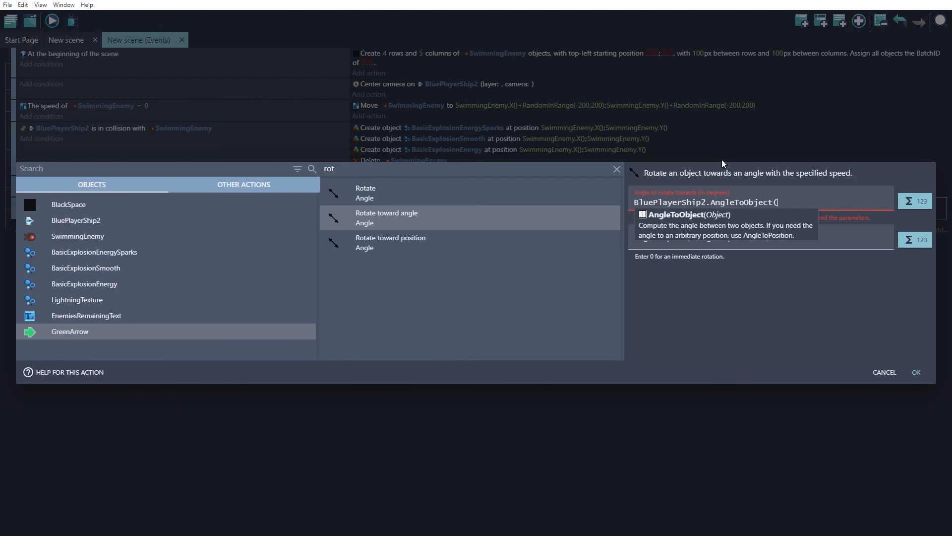
type("Sw")
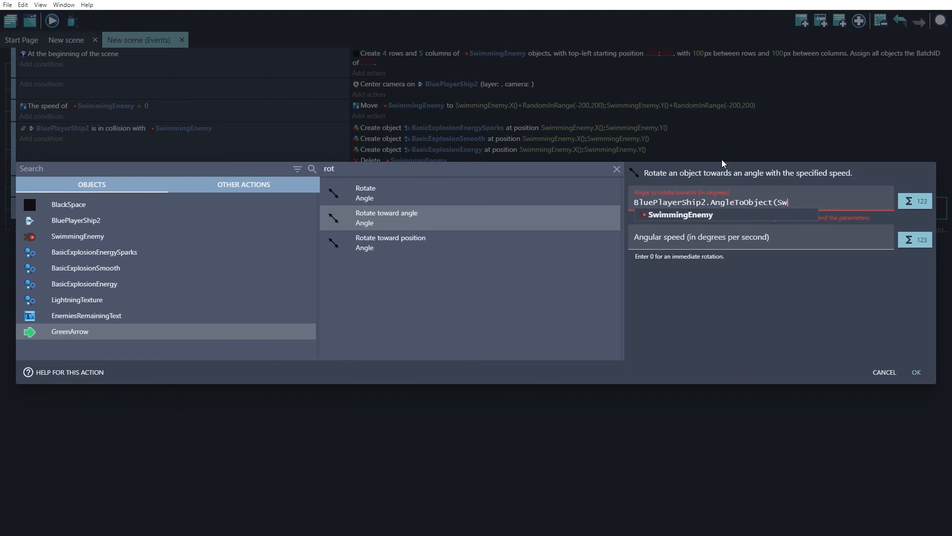
left_click(689, 214)
type(")")
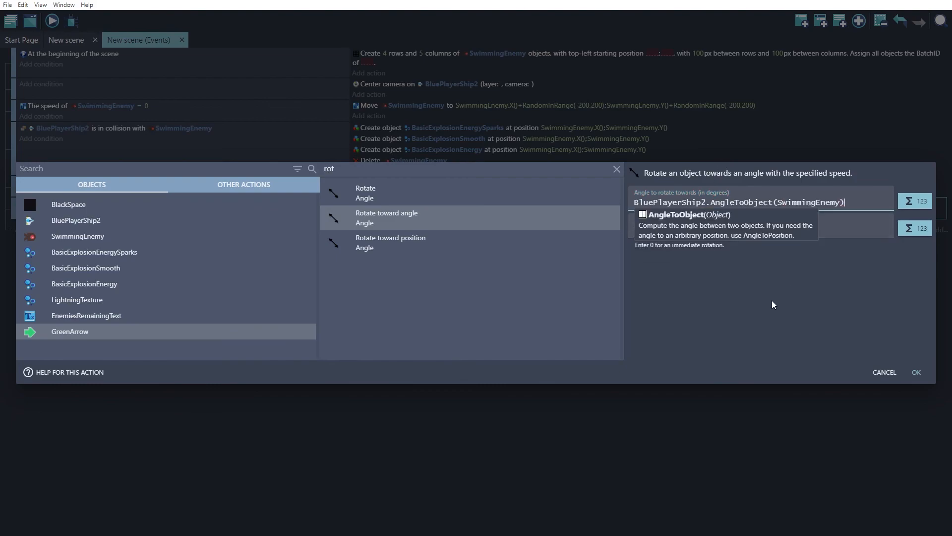
left_click(777, 288)
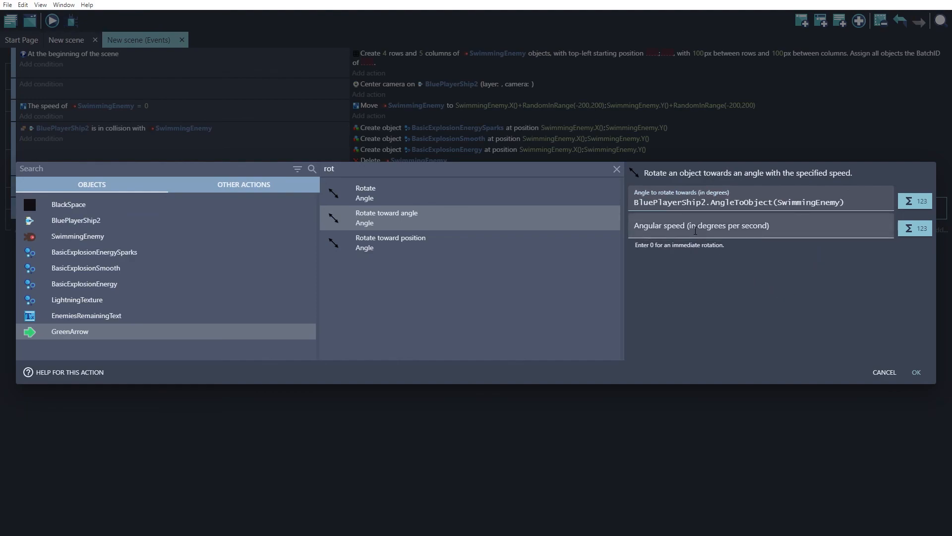
Set the angular speed to 0, confirm the rotation action, and test the arrow in a game preview
left_click(759, 234)
type("0")
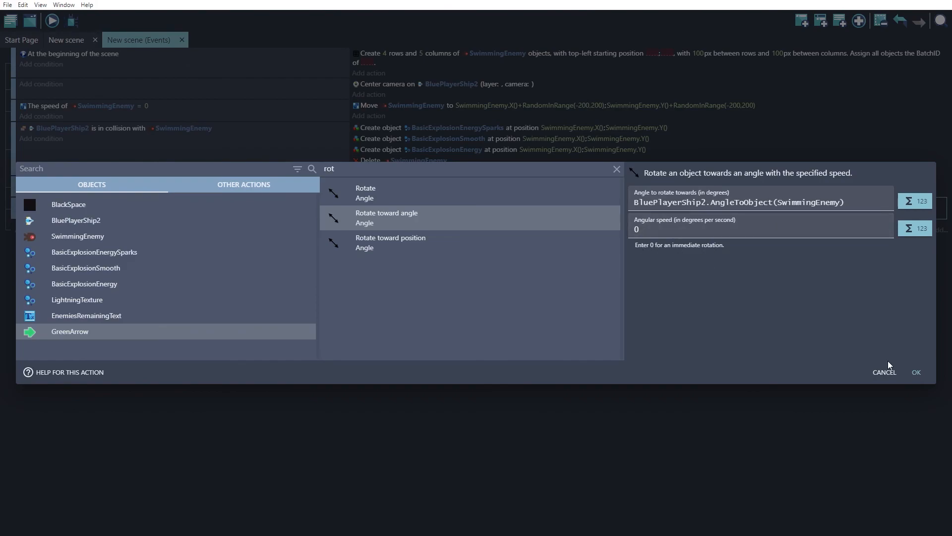
left_click(916, 372)
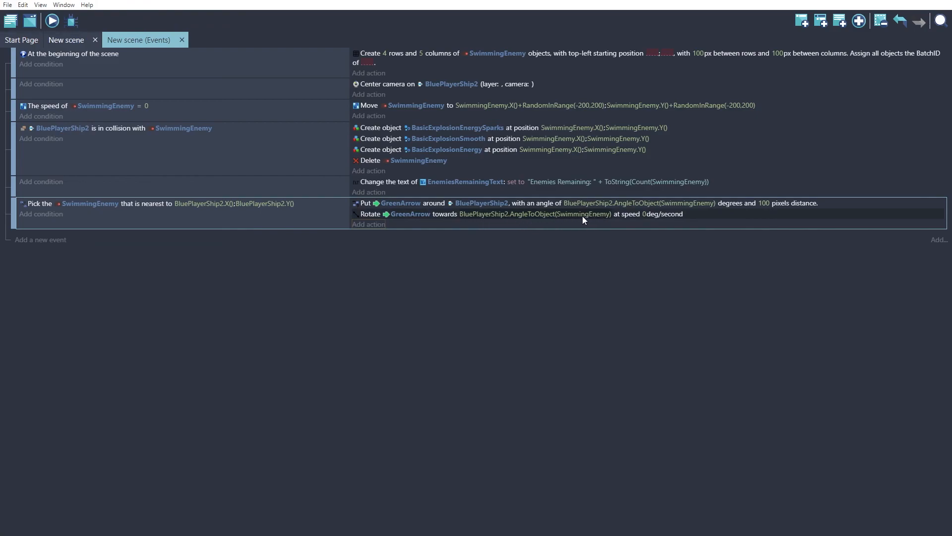
left_click(57, 24)
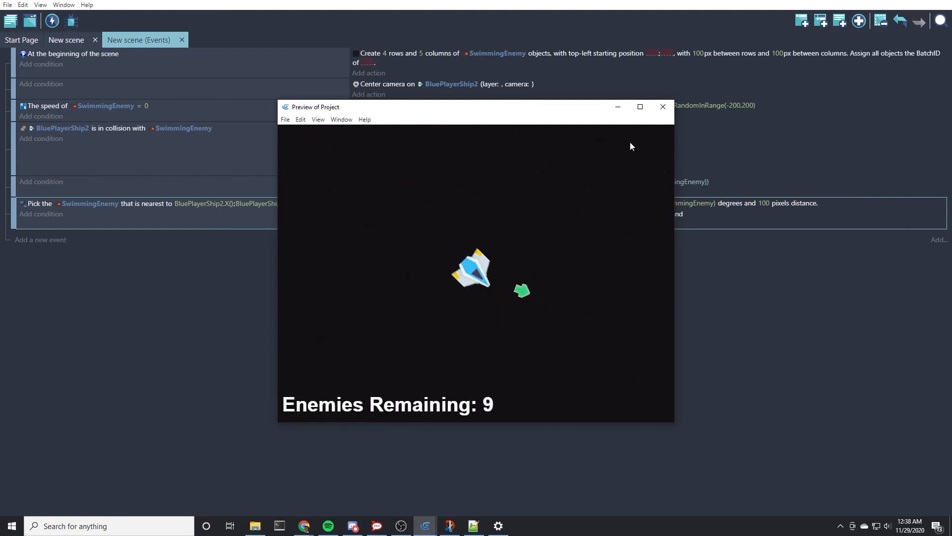
left_click(664, 108)
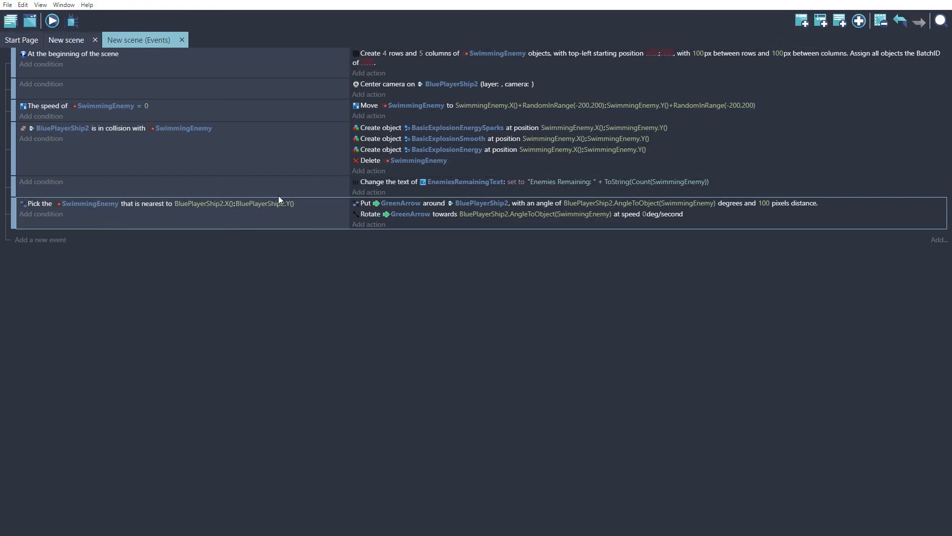
Add a new event at the end of the event sheet with a Compare two numbers condition
left_click(57, 240)
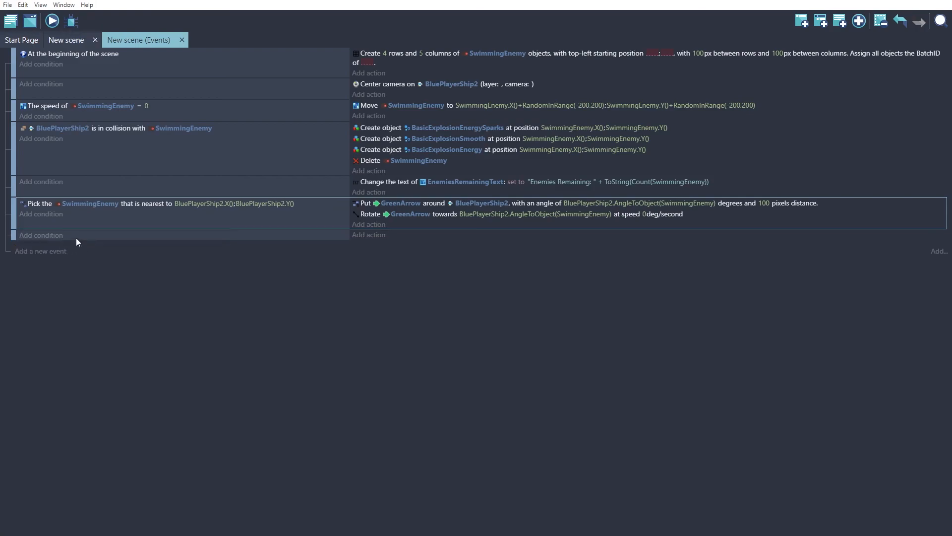
left_click(49, 235)
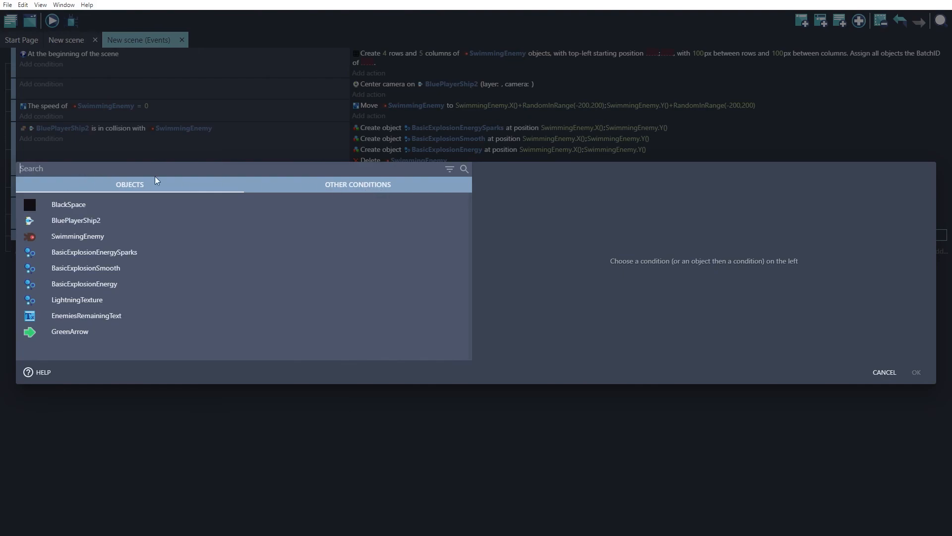
left_click(338, 185)
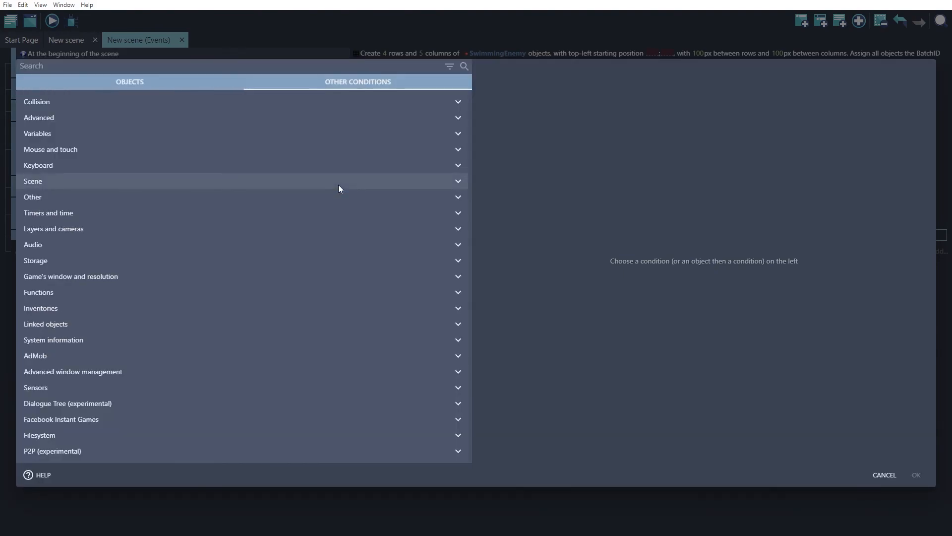
left_click(230, 197)
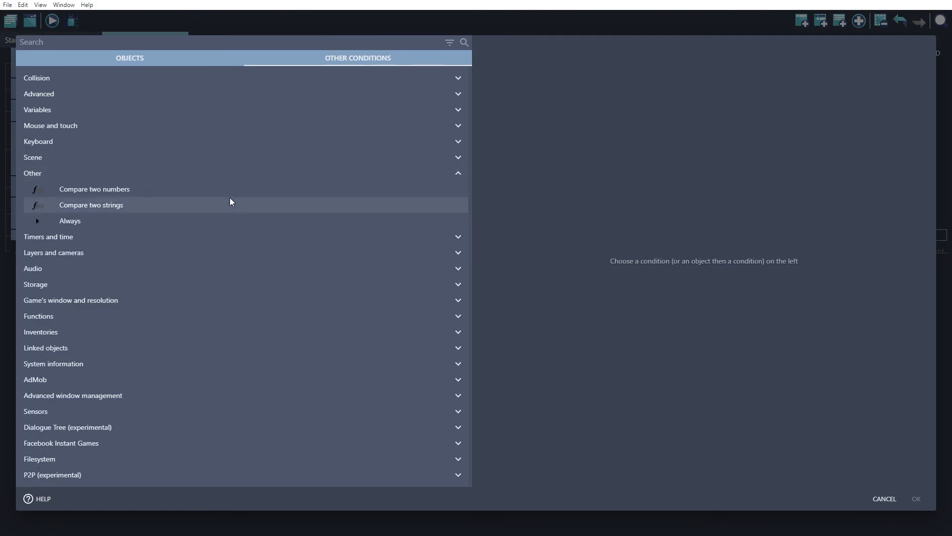
left_click(68, 195)
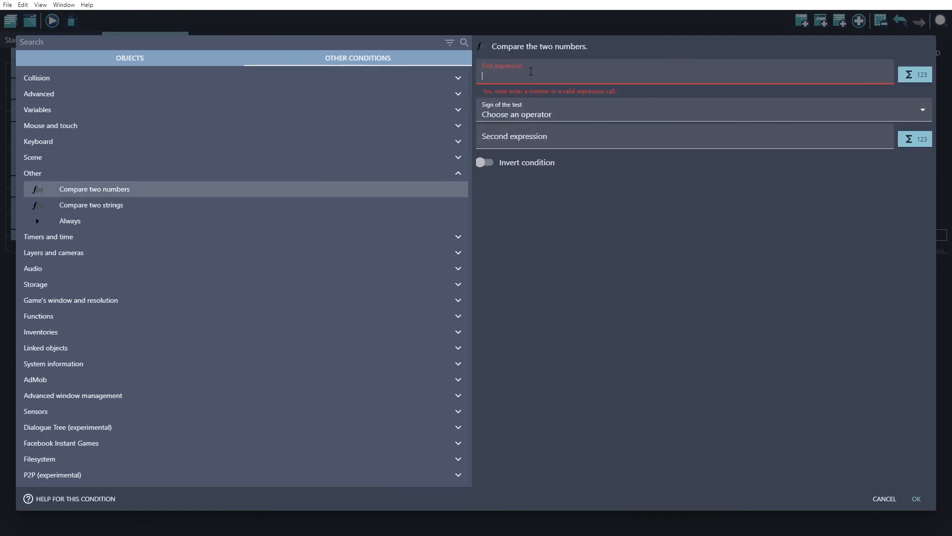
Set the condition to compare Count(SwimmingEnemy) as less than or equal to 10, and confirm it
type("Count(")
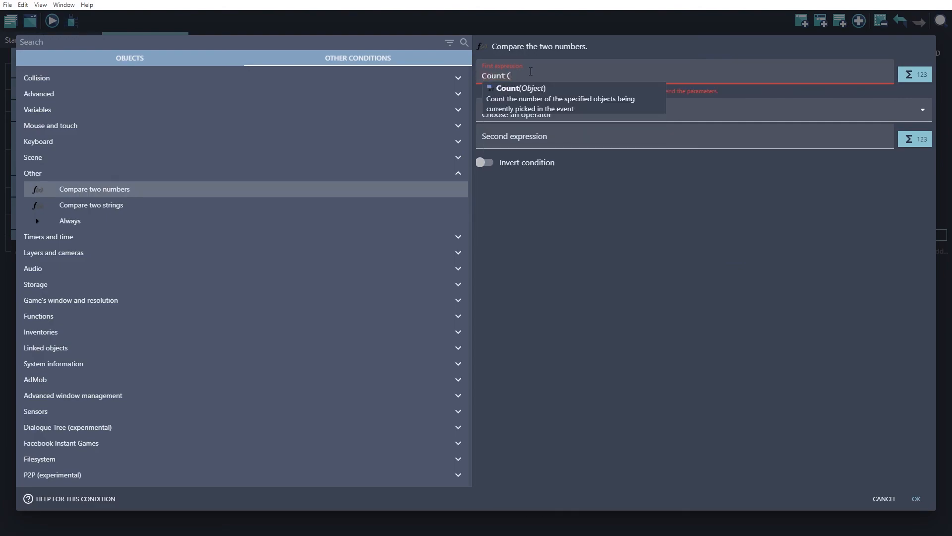
type("Sw")
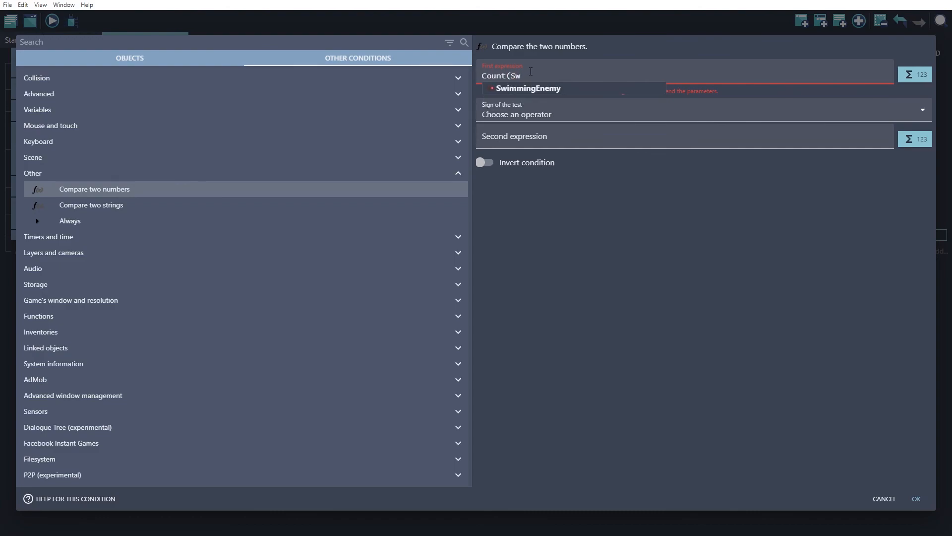
left_click(519, 86)
type(")")
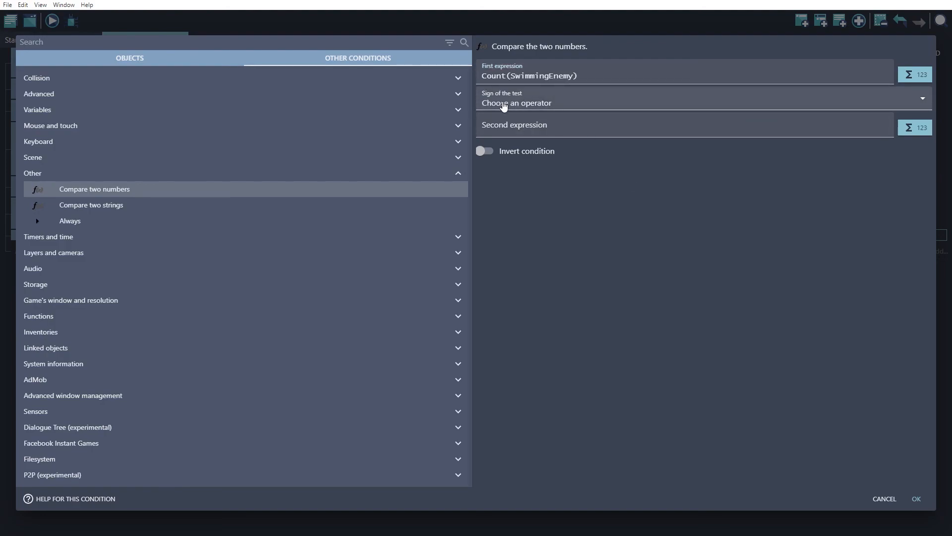
left_click(506, 104)
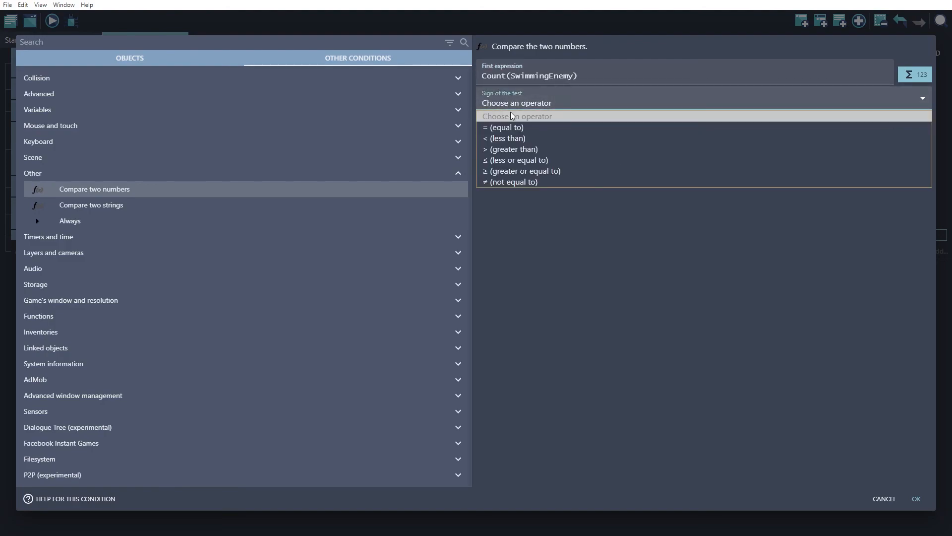
left_click(527, 161)
left_click(535, 133)
type("10")
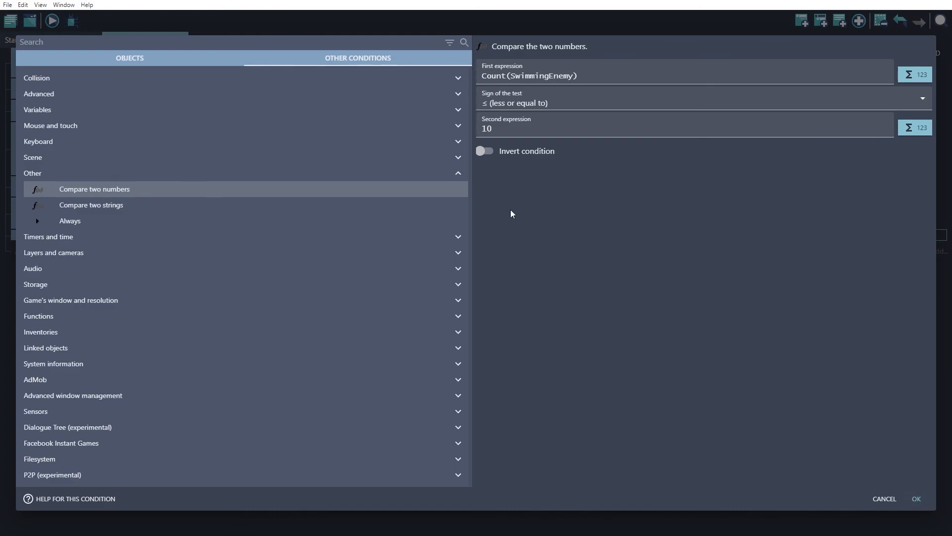
left_click(522, 128)
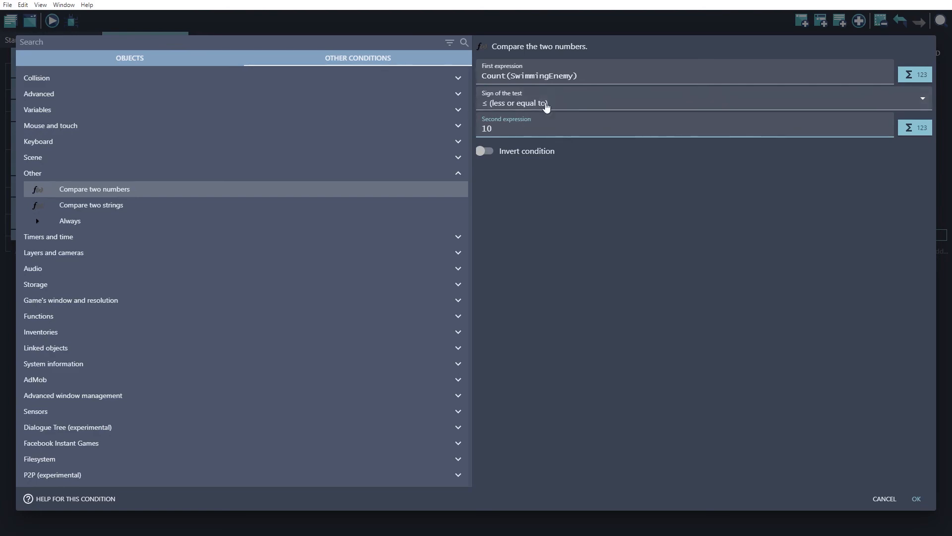
left_click(711, 292)
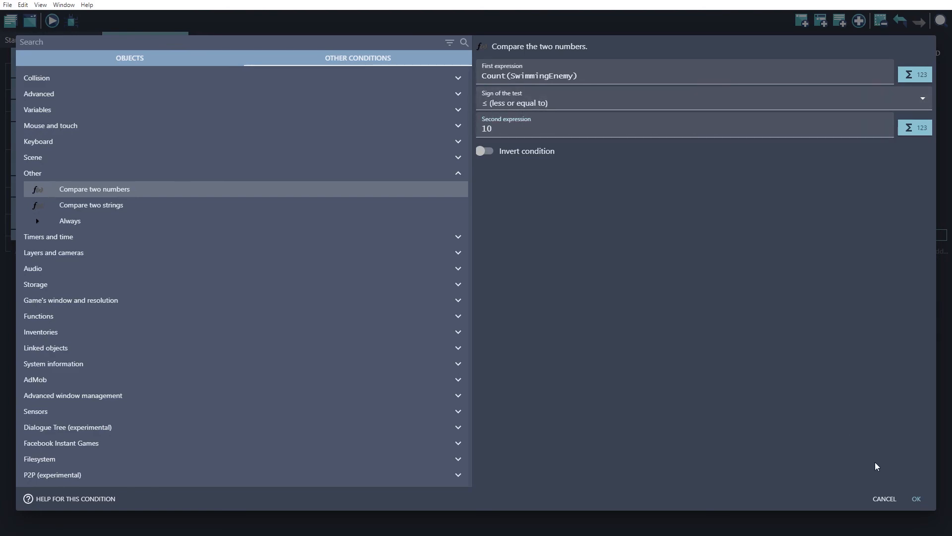
left_click(917, 499)
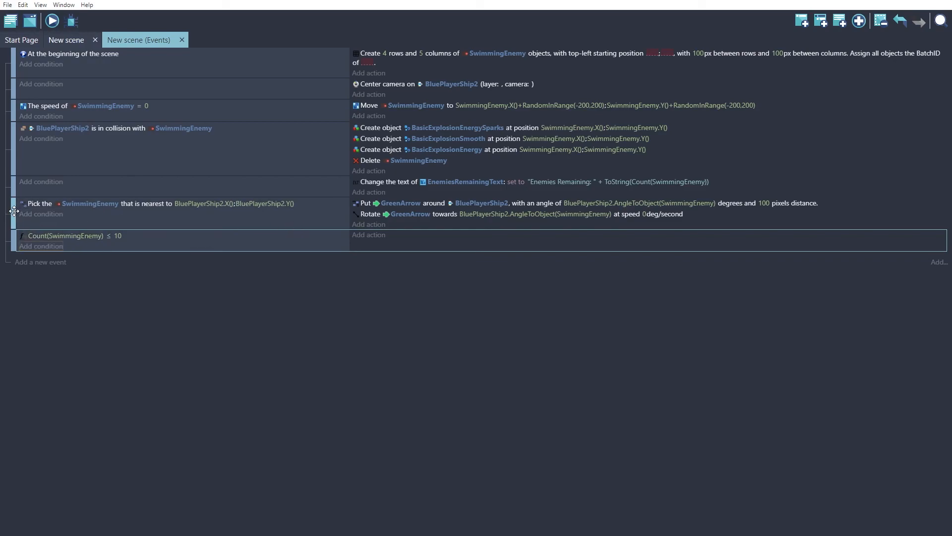
Nest the nearest-enemy event as a sub-event of the Count(SwimmingEnemy) ≤ 10 event, and test it in a game preview
left_click_drag(14, 210, 23, 243)
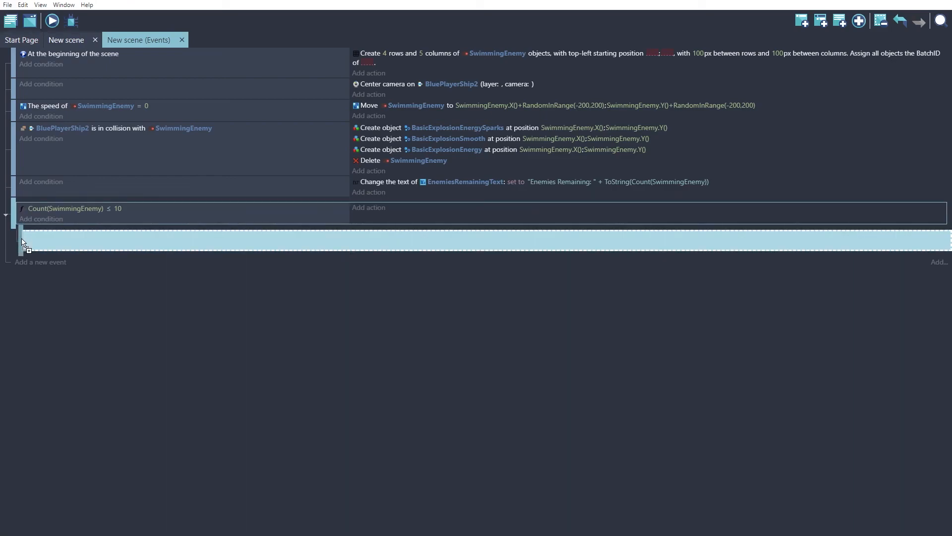
left_click_drag(22, 243, 21, 239)
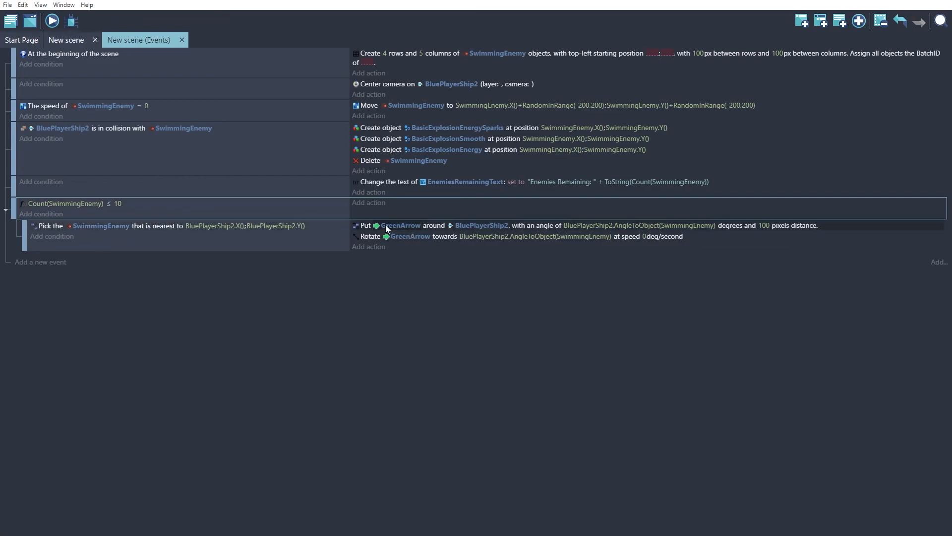
left_click(201, 241)
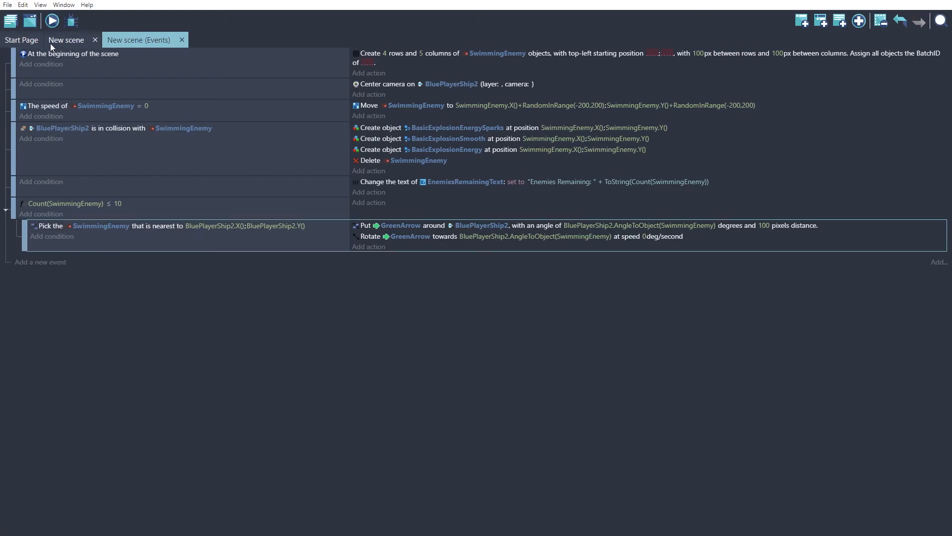
left_click(52, 22)
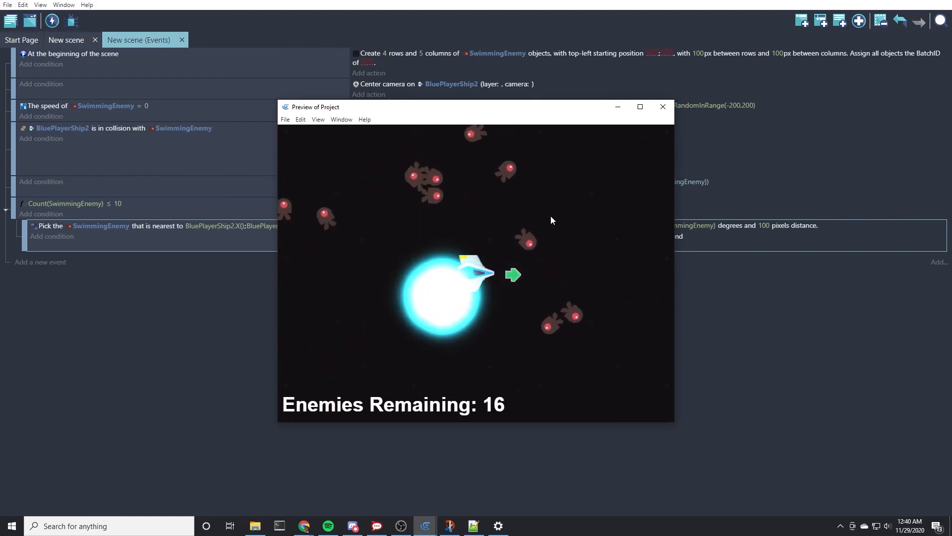
left_click(663, 107)
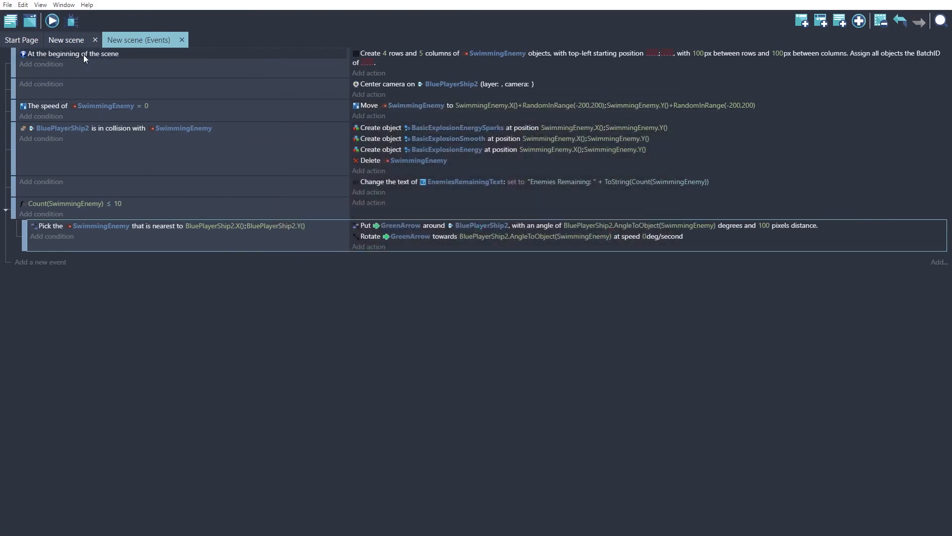
Add an action hiding GreenArrow to the beginning-of-scene event, and test it in a game preview
left_click(369, 73)
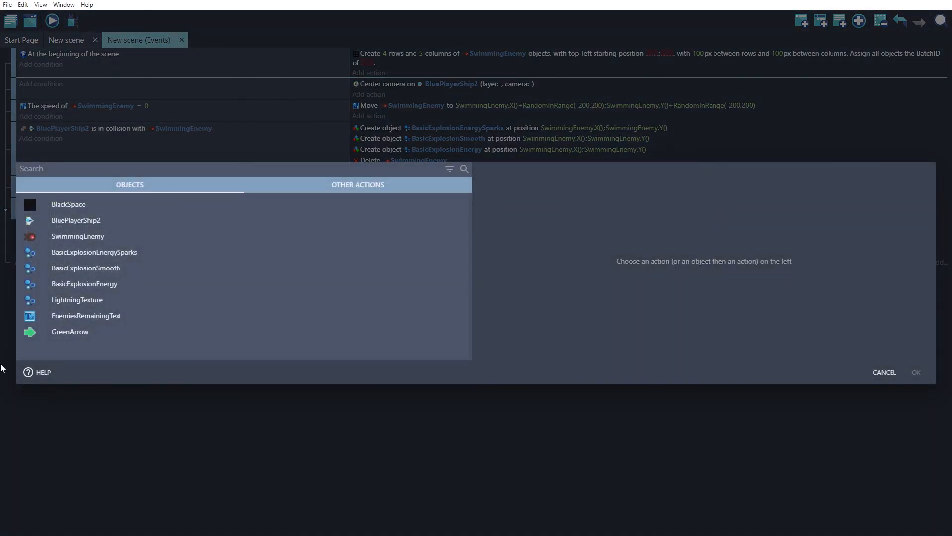
left_click(71, 332)
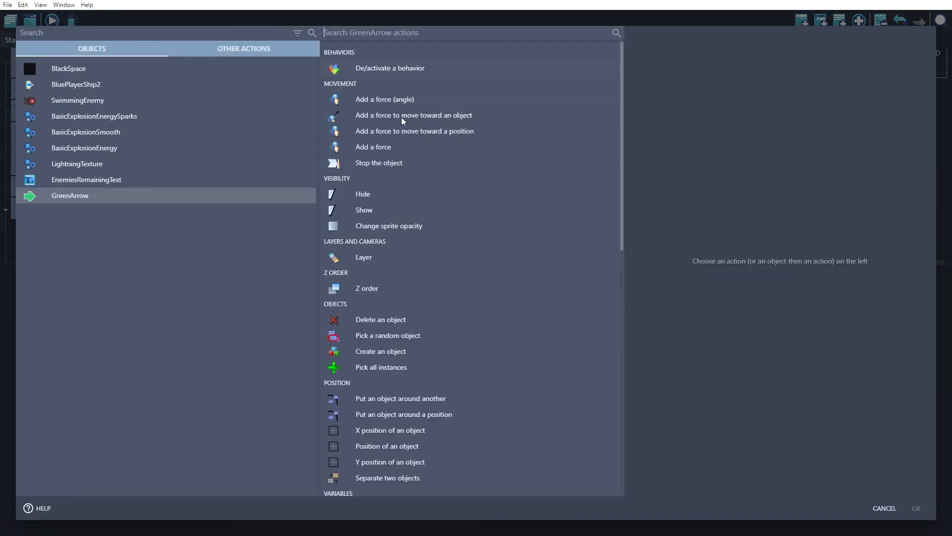
left_click(381, 196)
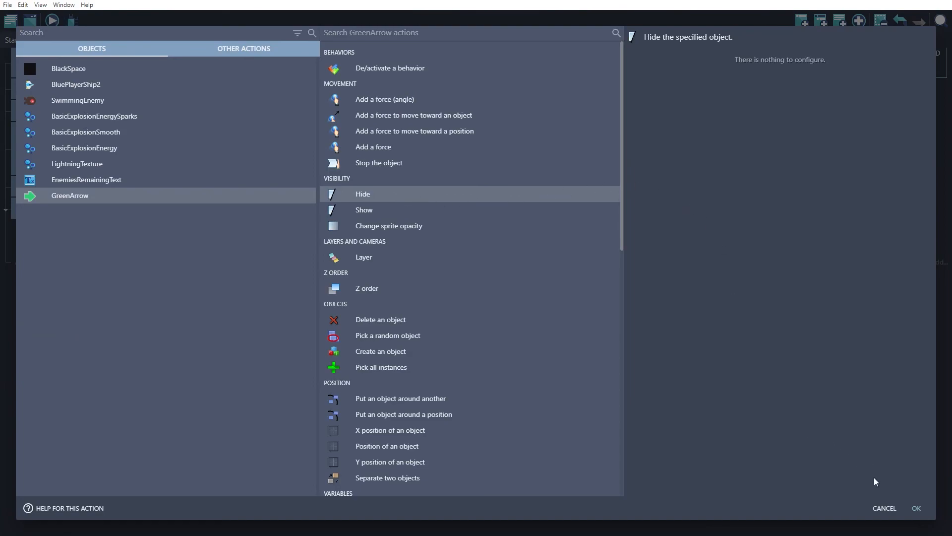
left_click(913, 508)
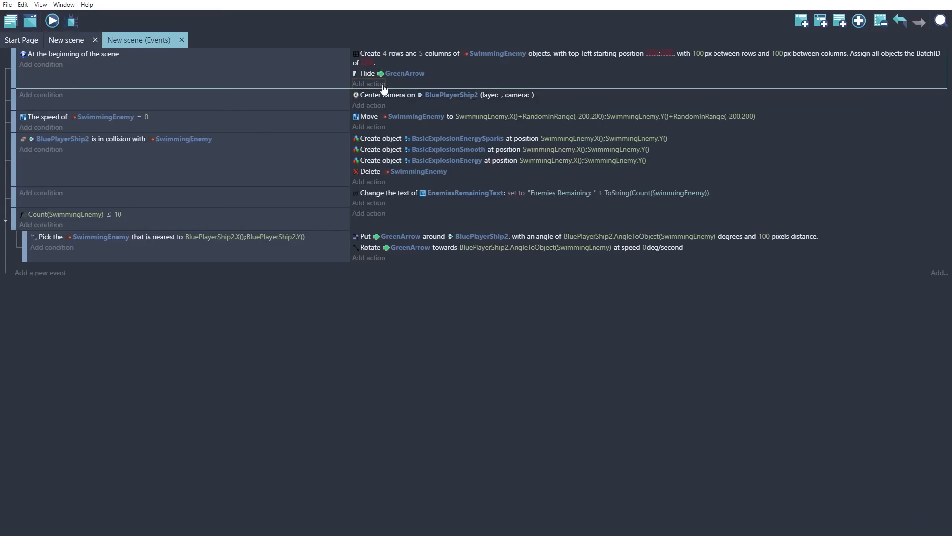
left_click(48, 22)
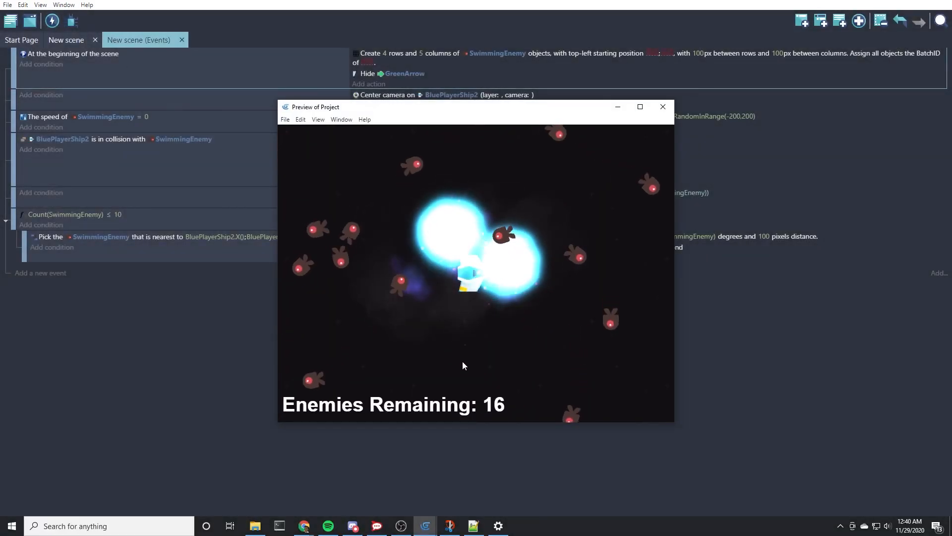
left_click(665, 109)
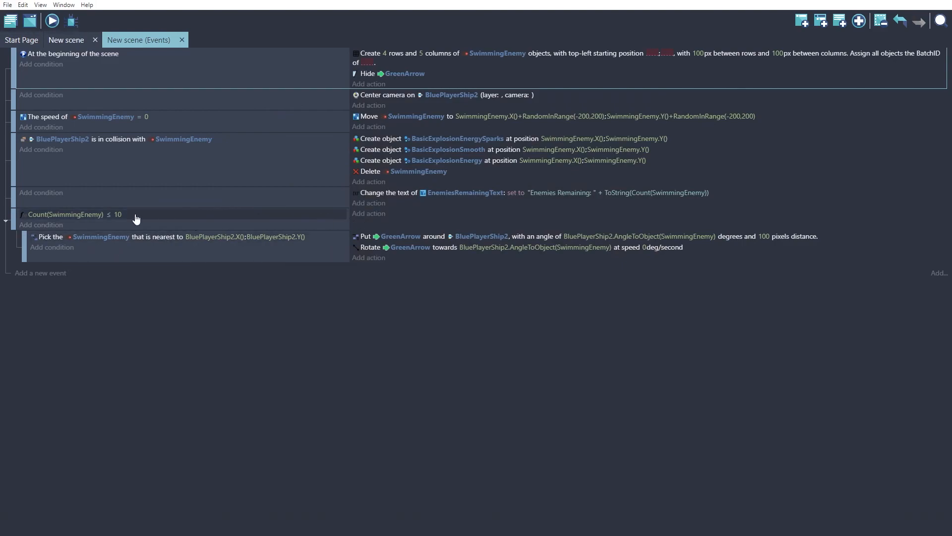
Add an action showing GreenArrow to the Count(SwimmingEnemy) ≤ 10 event, and play through a game preview
left_click(369, 213)
left_click(68, 333)
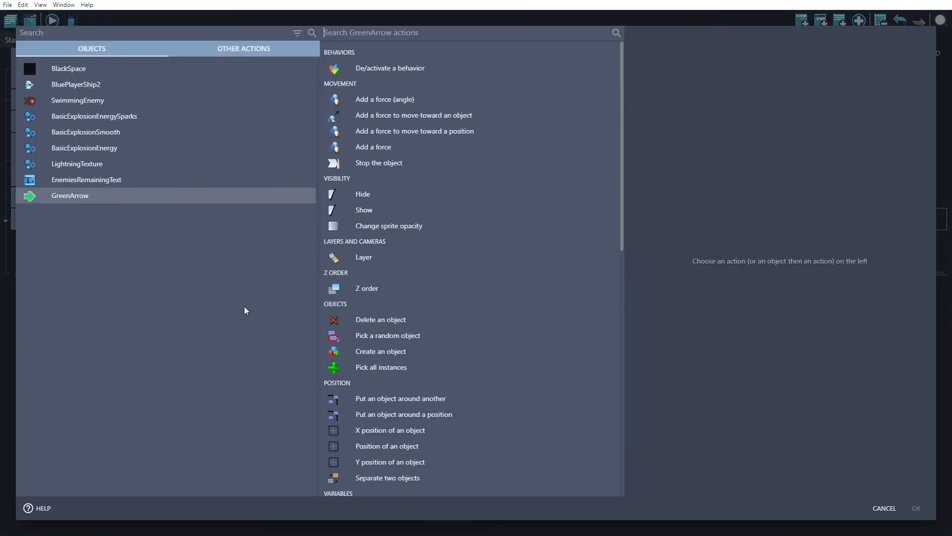
left_click(365, 212)
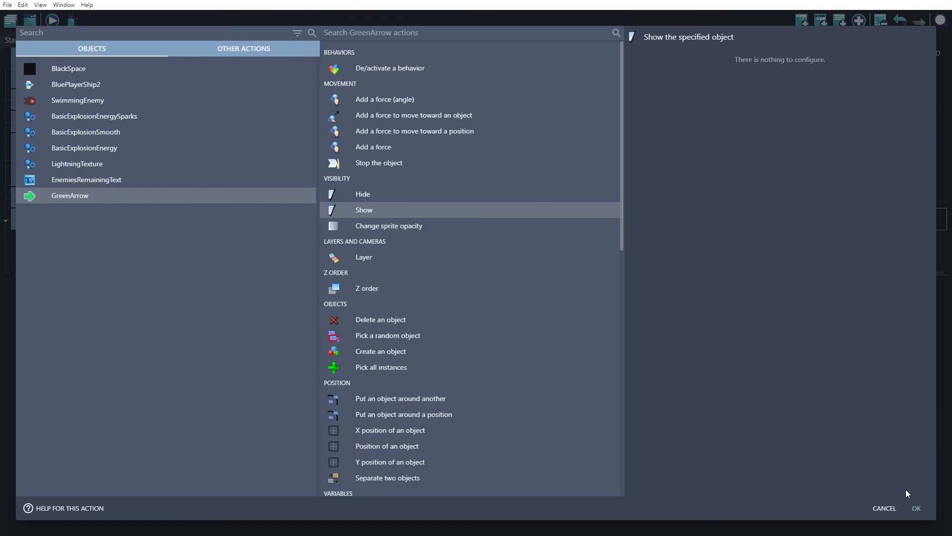
left_click(916, 508)
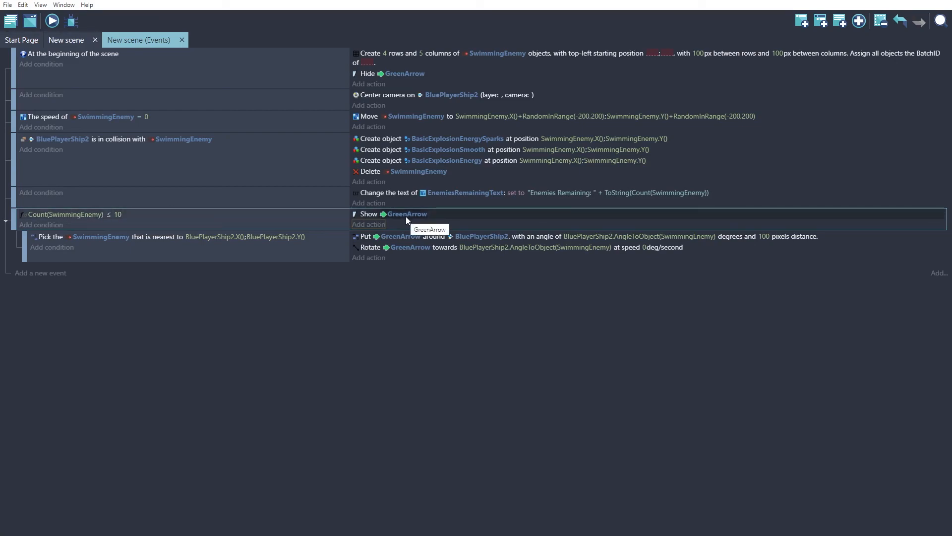
left_click(51, 21)
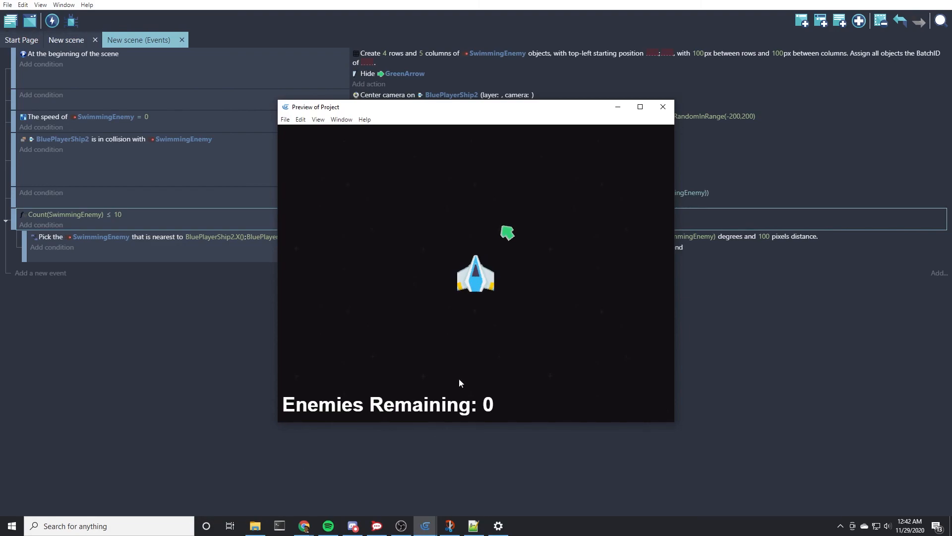
left_click(664, 107)
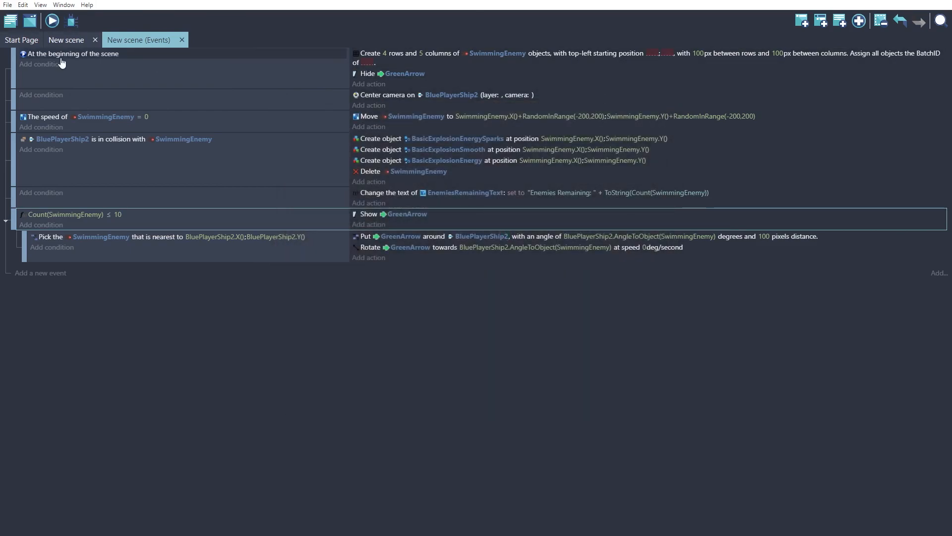
Apply a Glow effect with its default parameters to the scene's Base layer, and test it in a game preview
left_click(69, 40)
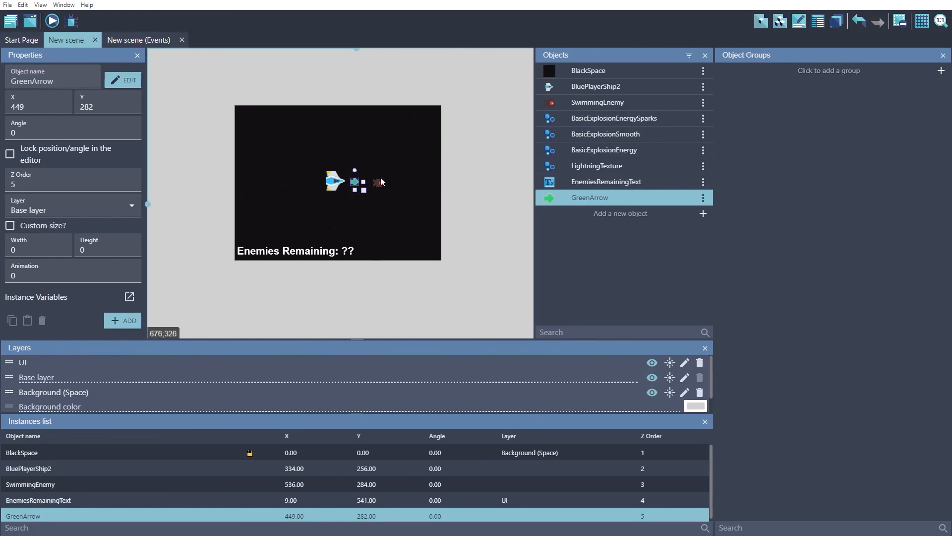
left_click(670, 379)
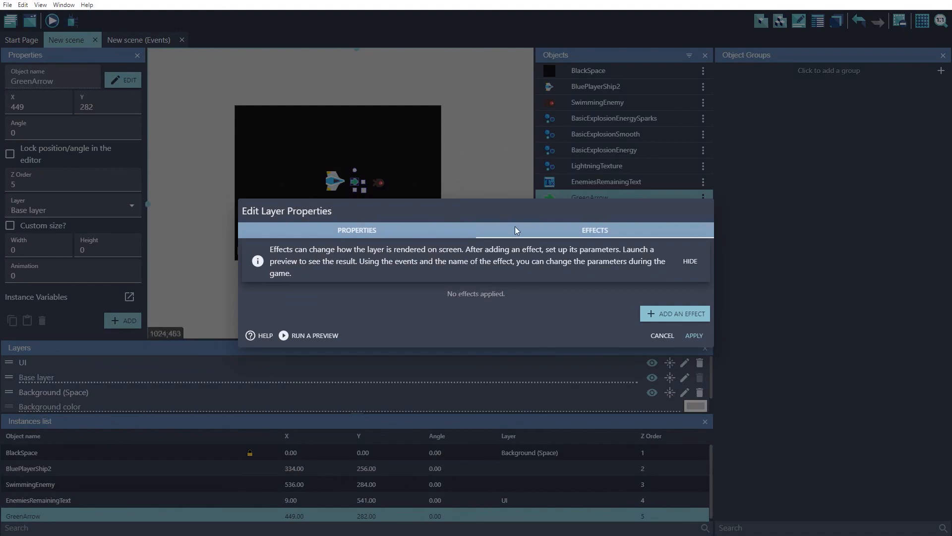
left_click(671, 314)
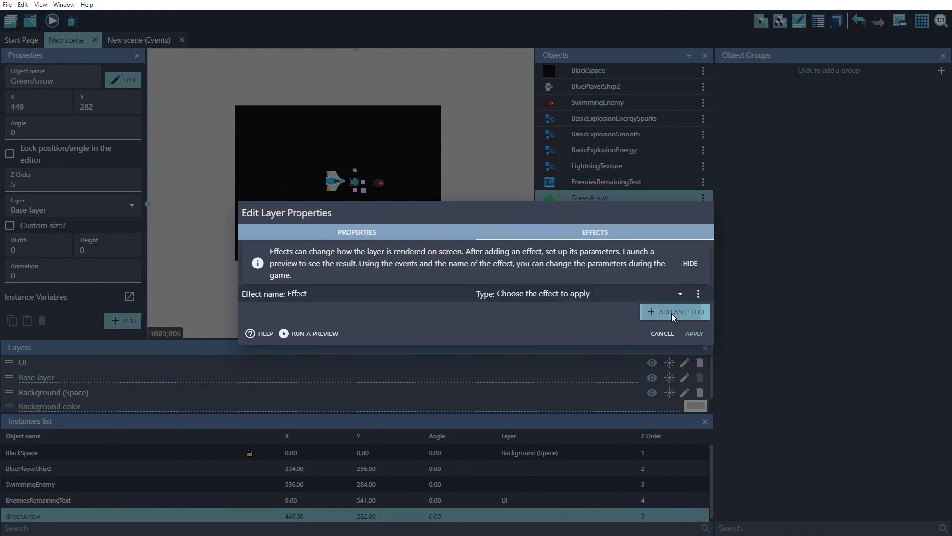
left_click(560, 294)
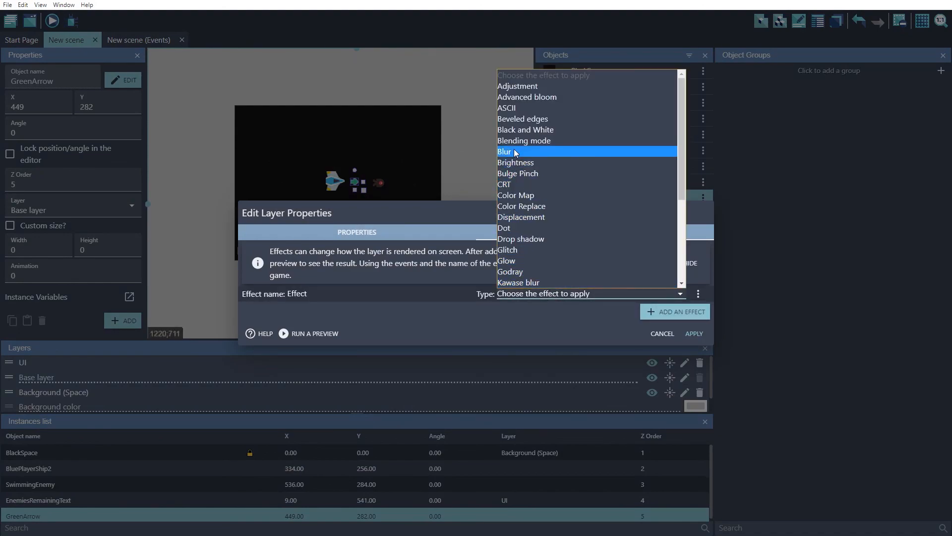
scroll(529, 218, "down", 2)
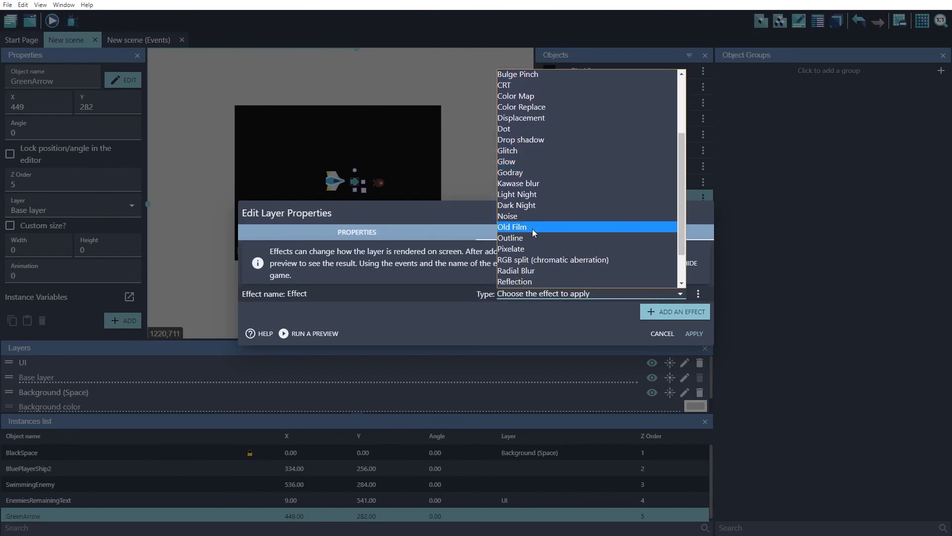
left_click(524, 161)
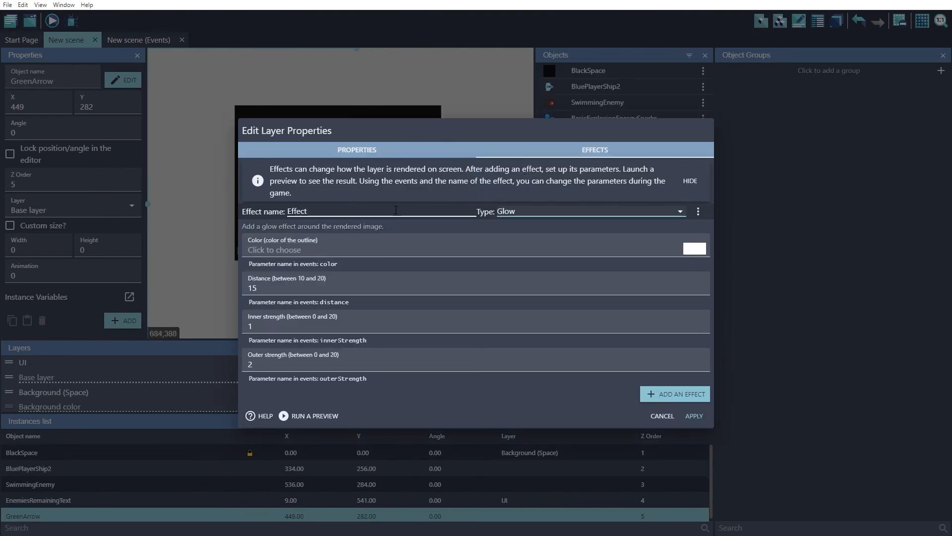
left_click(694, 416)
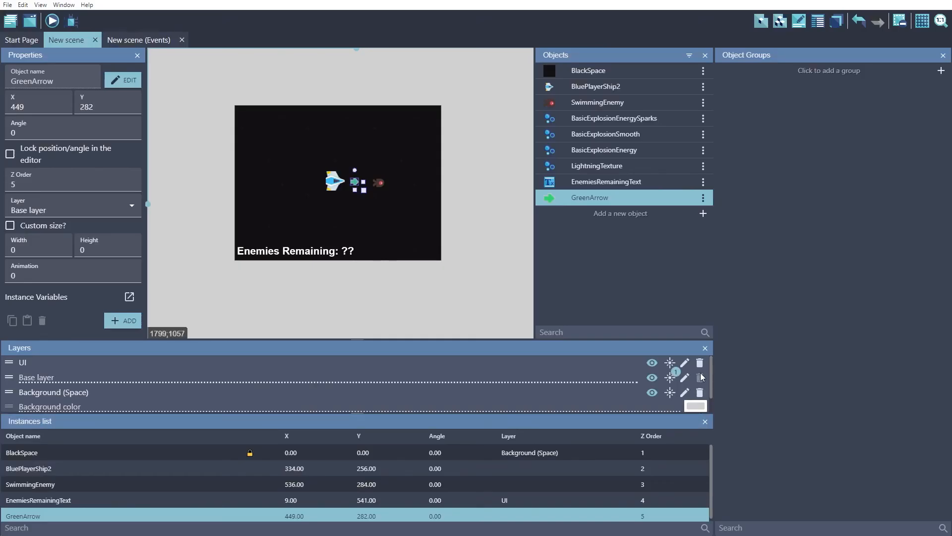
left_click(52, 22)
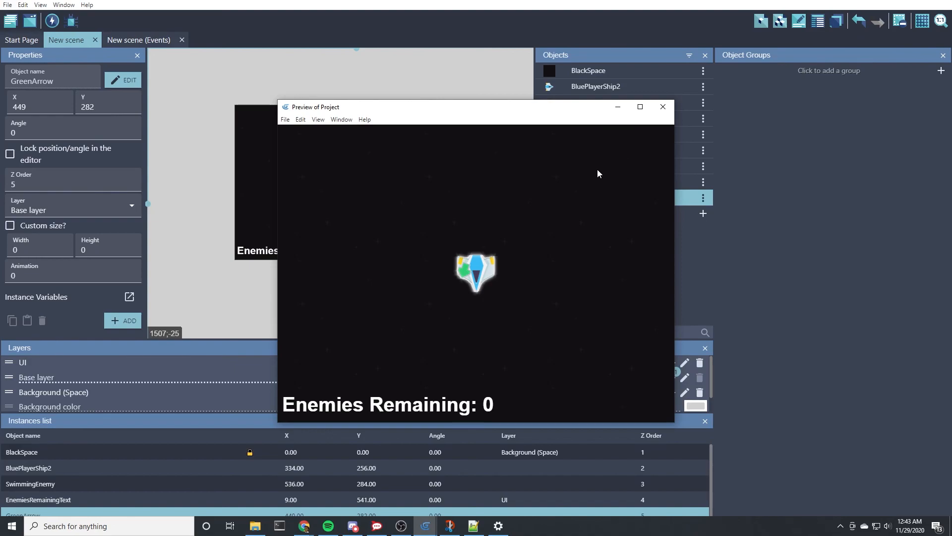
left_click(662, 107)
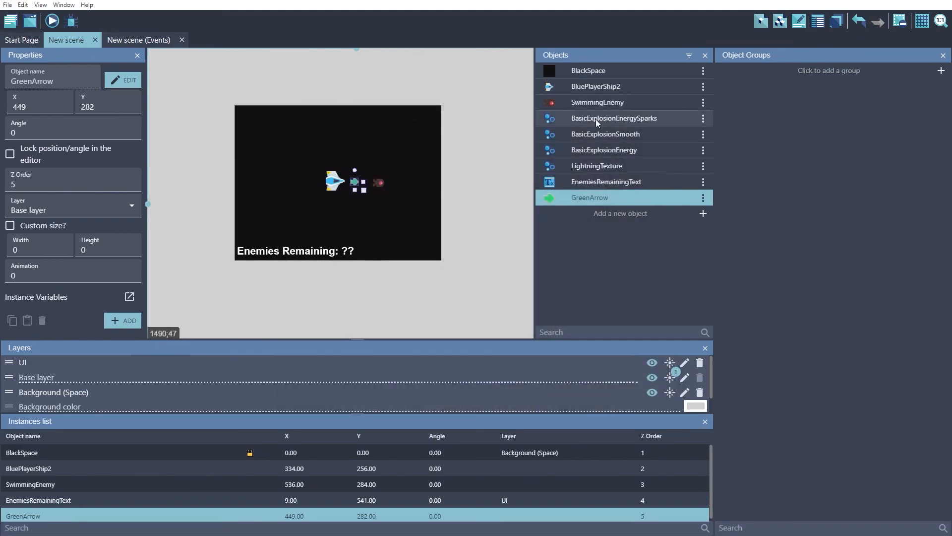